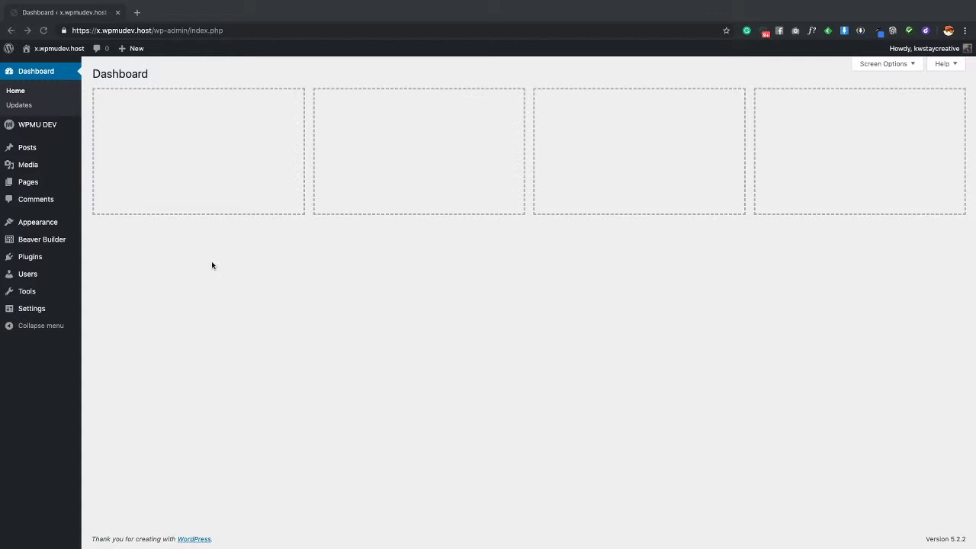
Step: Open the Sample Page in the block editor from the All Pages list
left_click(260, 254)
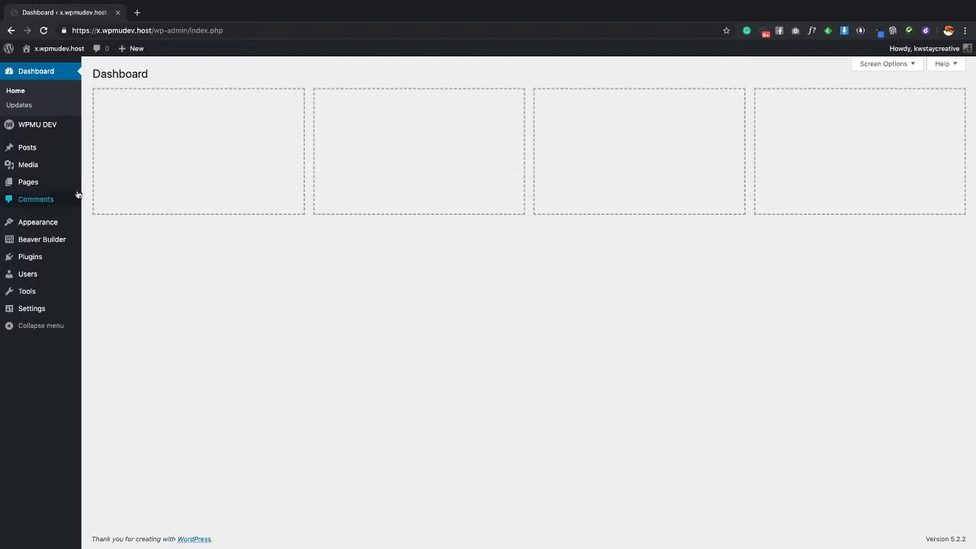
mouse_move(33, 187)
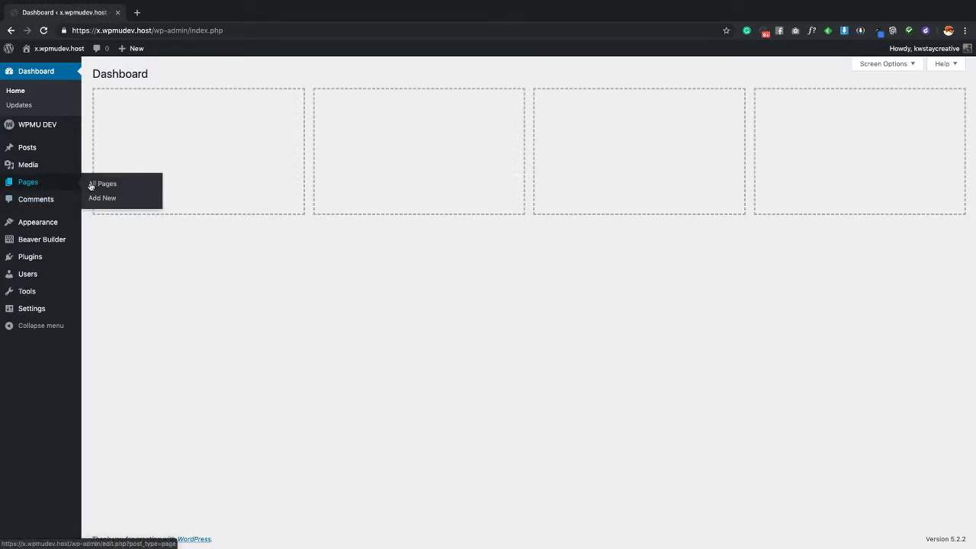
left_click(128, 189)
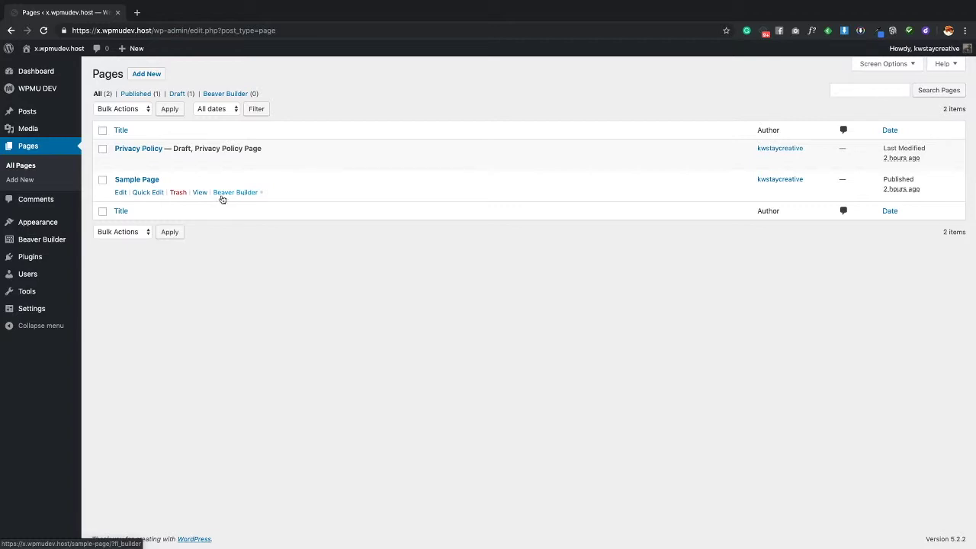
left_click(137, 180)
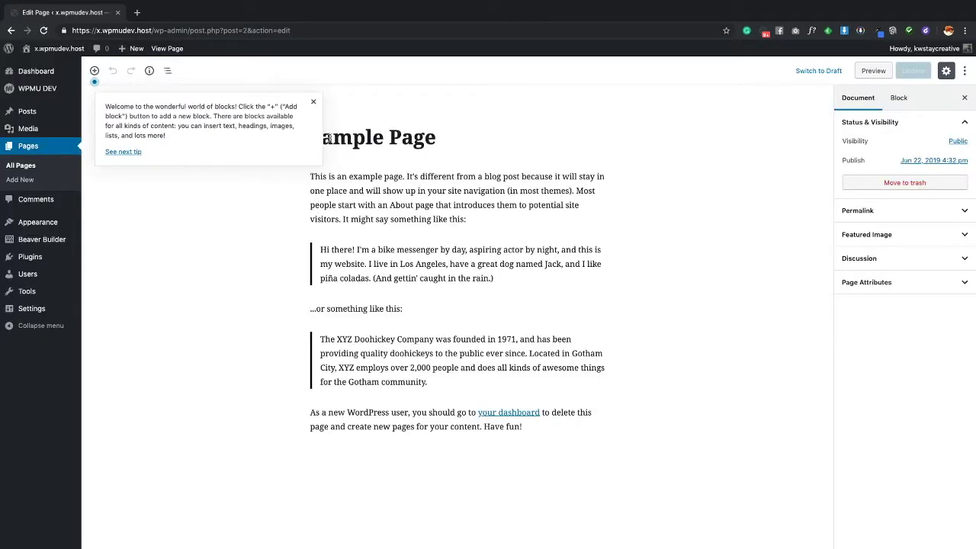
Step: Dismiss the welcome tip and choose Convert to Beaver Builder from the options menu
left_click(314, 103)
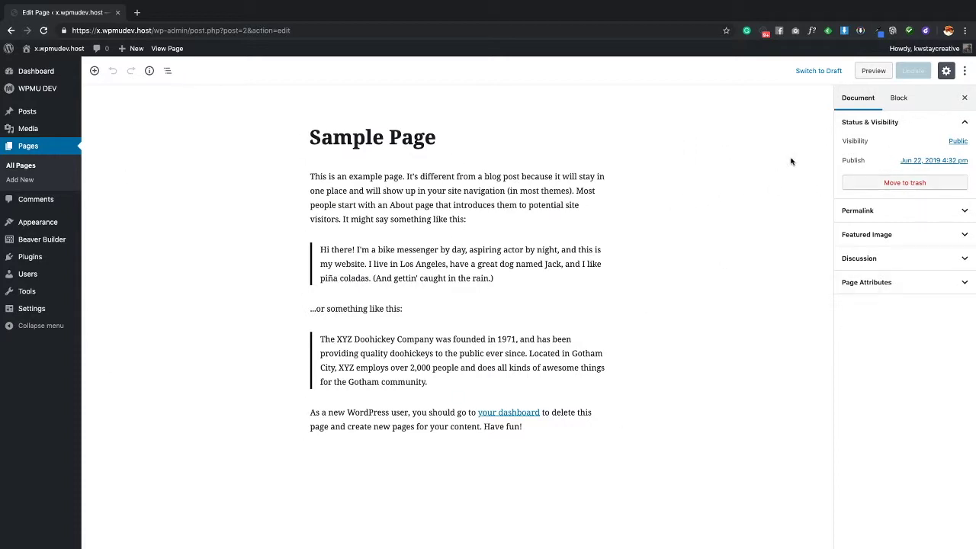
left_click(965, 72)
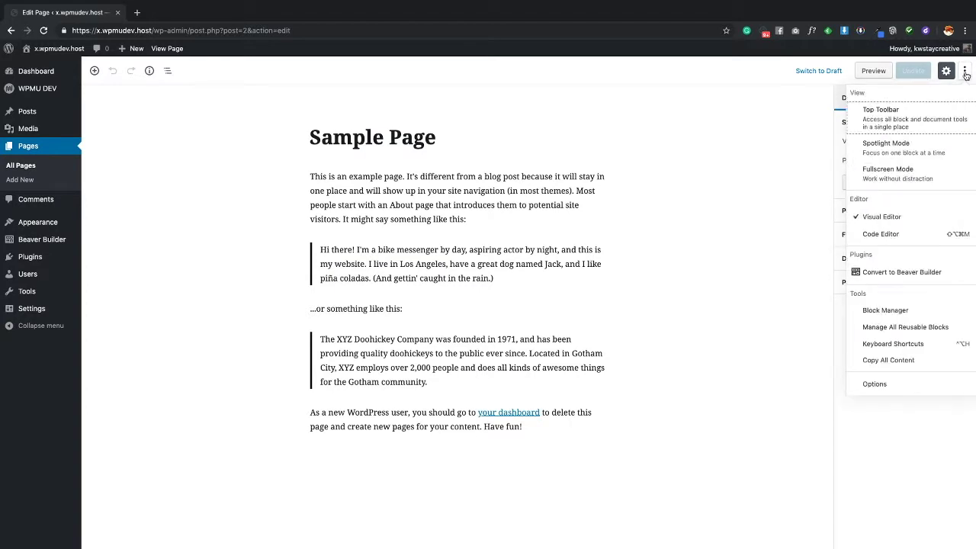
left_click(903, 280)
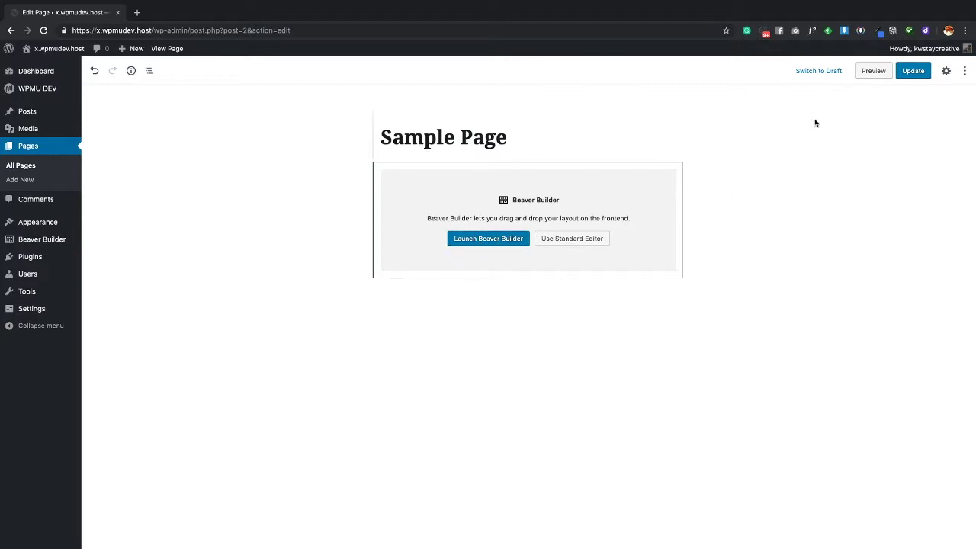
Step: Update the converted Sample Page and launch Beaver Builder on it
left_click(912, 71)
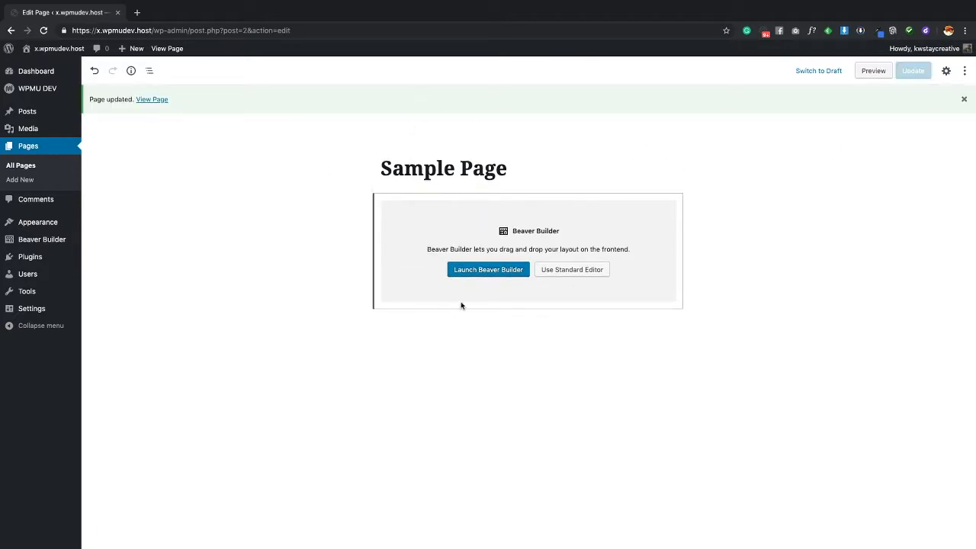
left_click(490, 273)
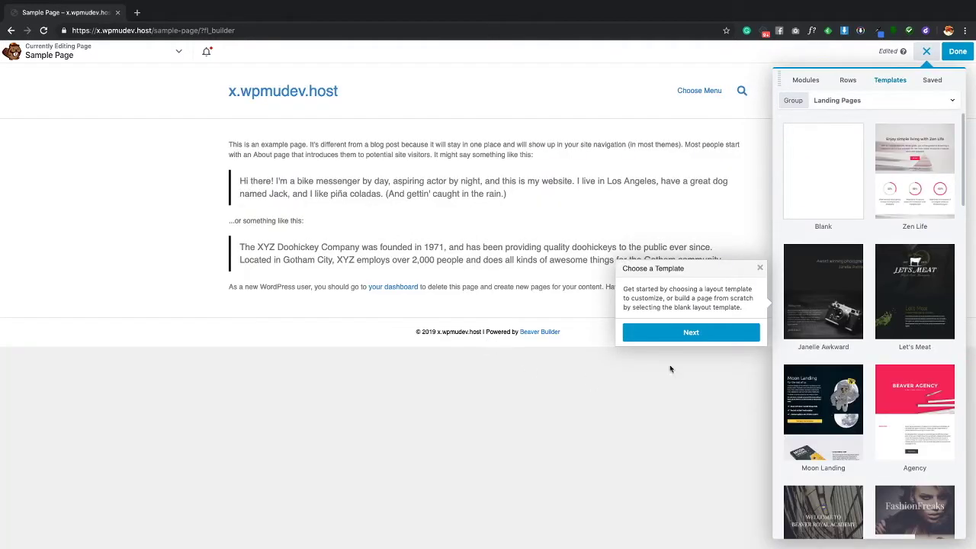
Step: Skip through every Beaver Builder tour tip, close the final message and the content panel
left_click(690, 331)
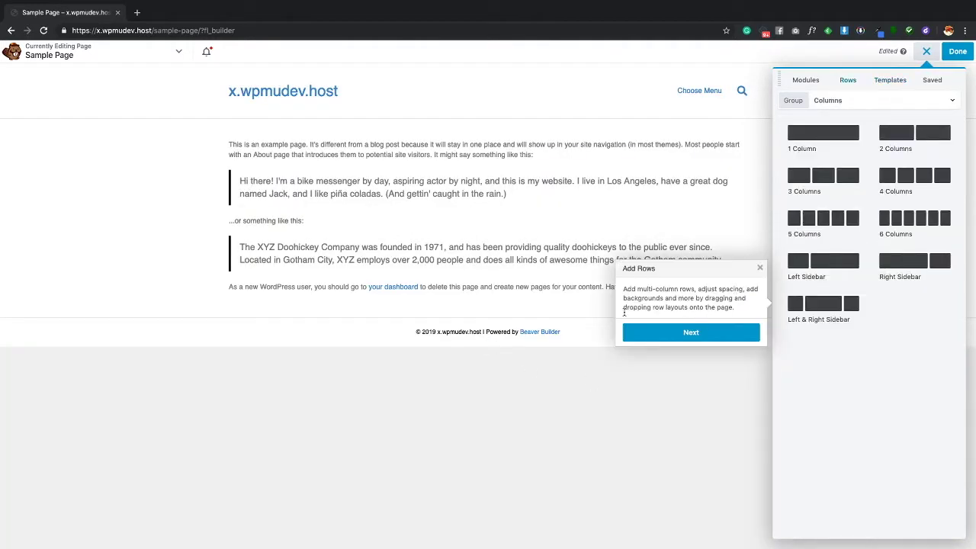
left_click(691, 332)
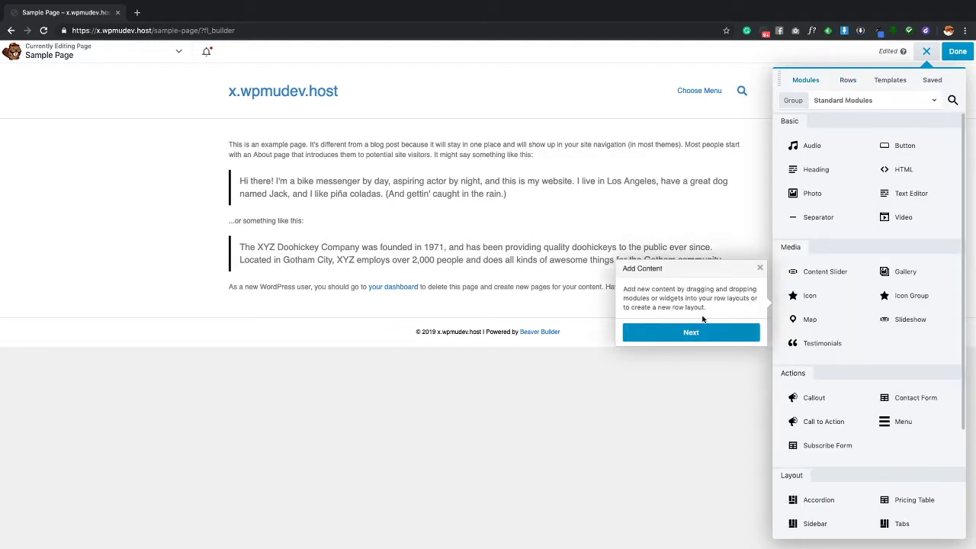
left_click(691, 333)
left_click(496, 105)
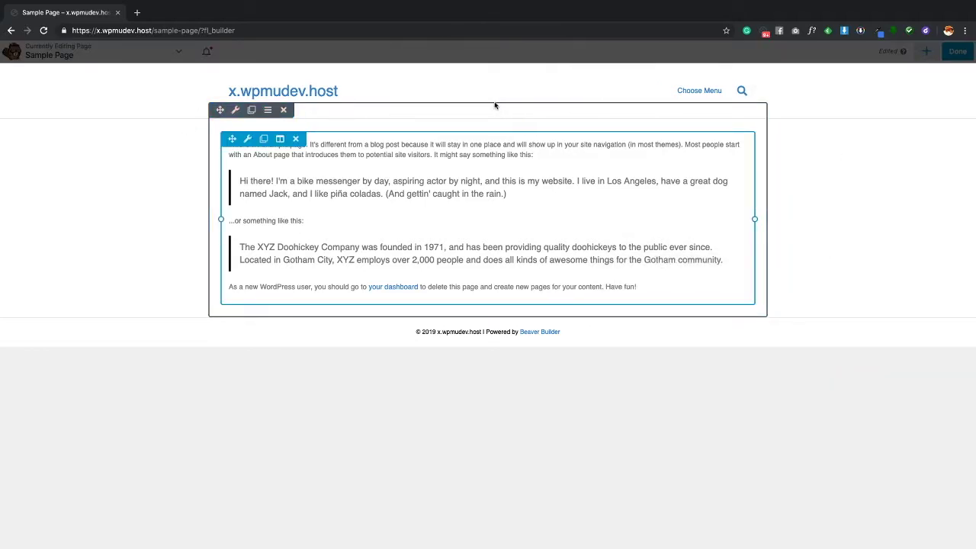
left_click(272, 115)
left_click(876, 139)
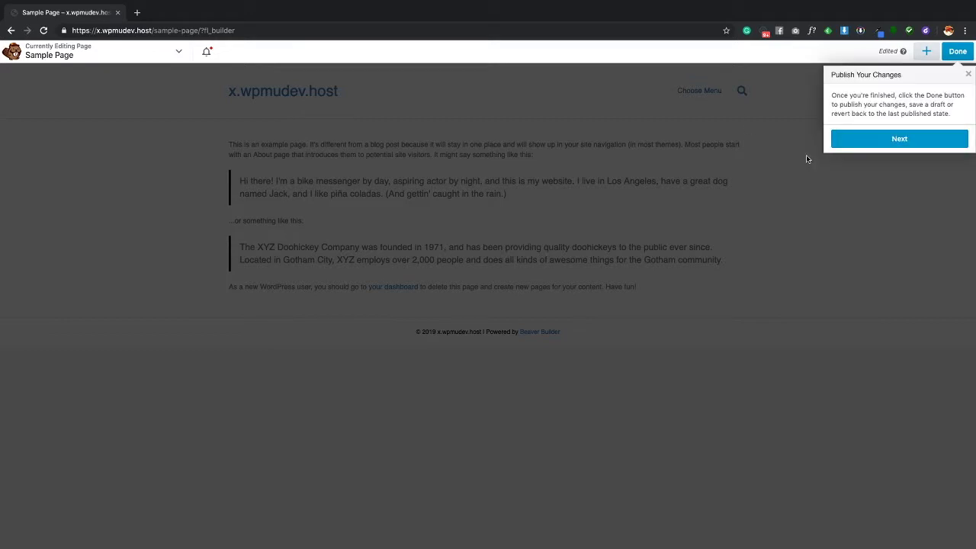
left_click(899, 138)
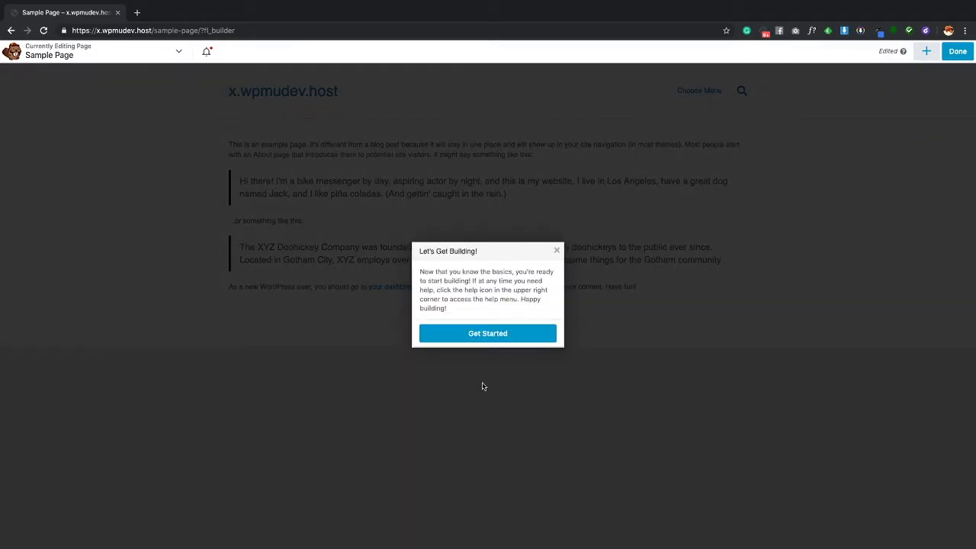
left_click(557, 251)
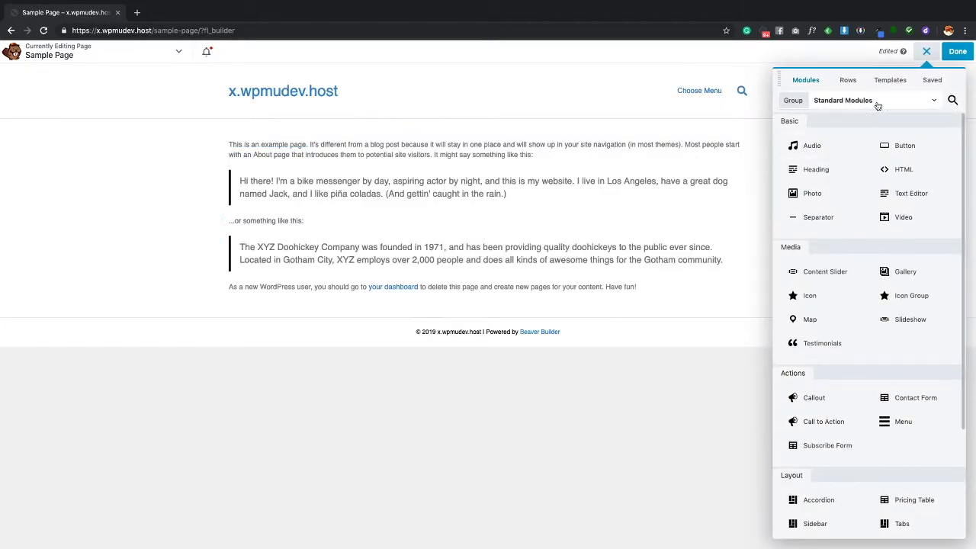
left_click(926, 51)
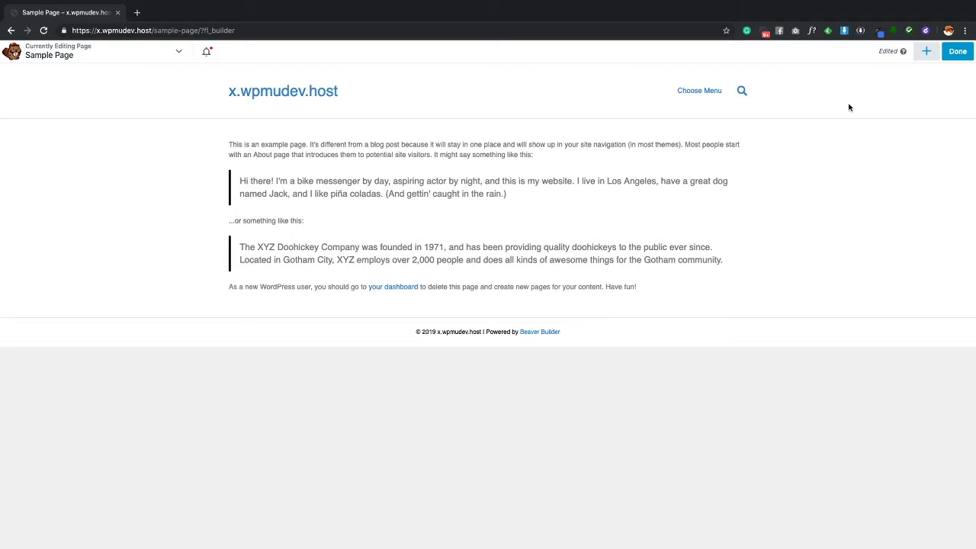
left_click(179, 52)
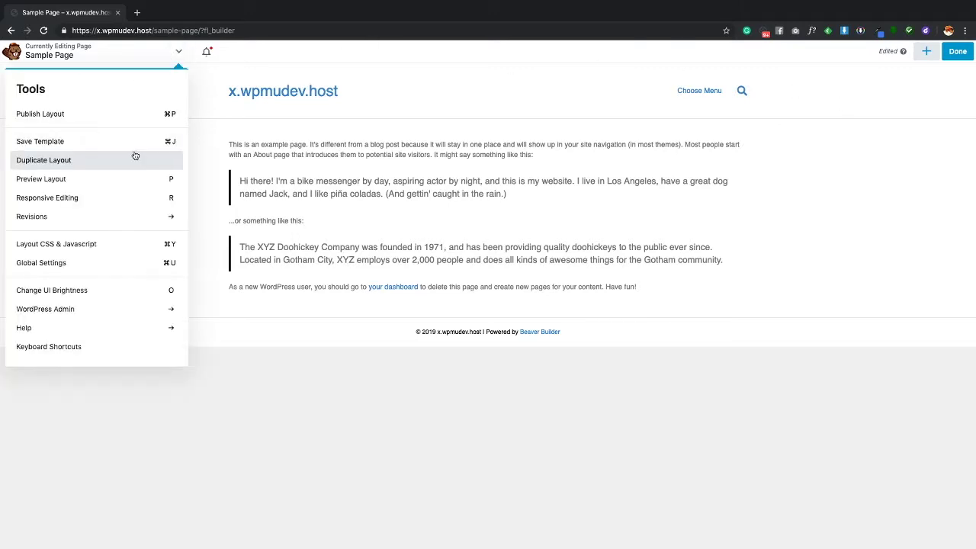
left_click(88, 328)
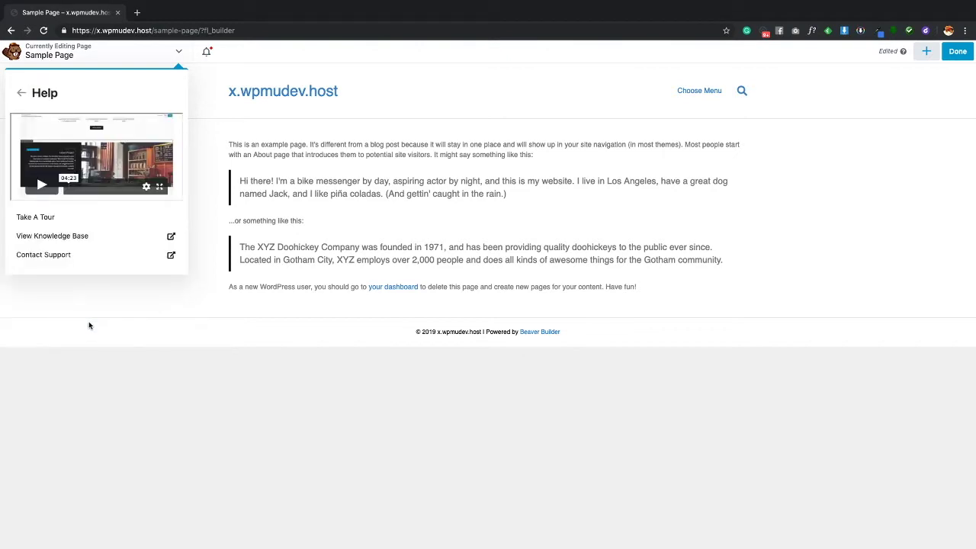
left_click(43, 220)
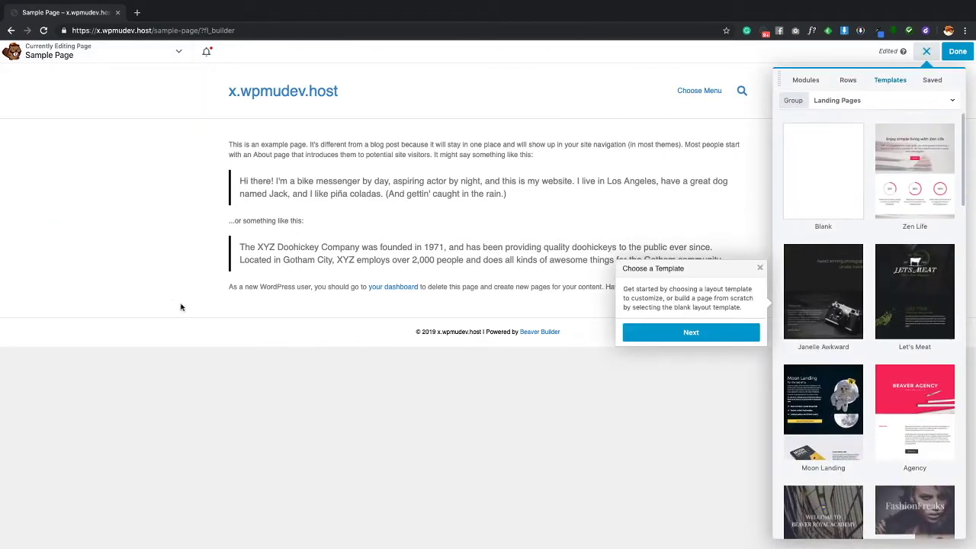
left_click(686, 336)
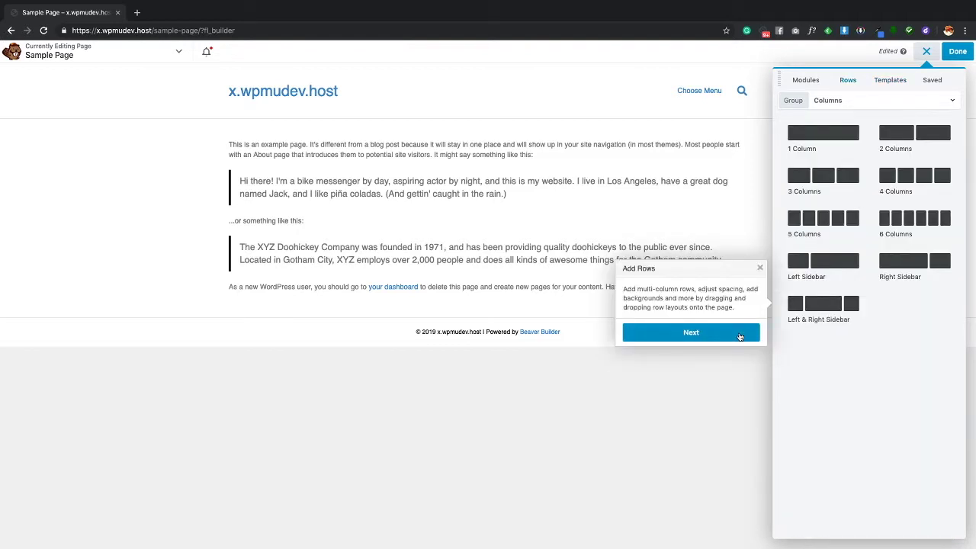
left_click(741, 338)
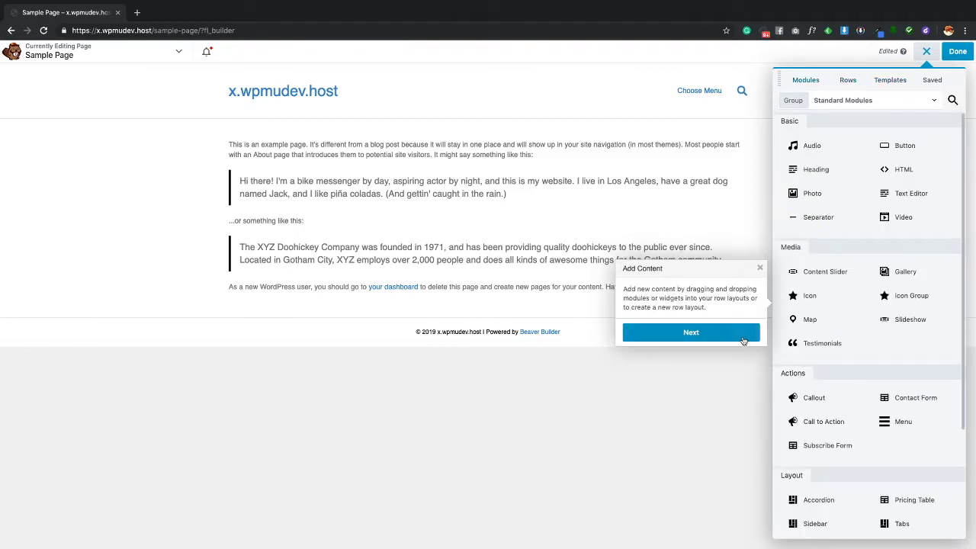
left_click(759, 268)
left_click(926, 52)
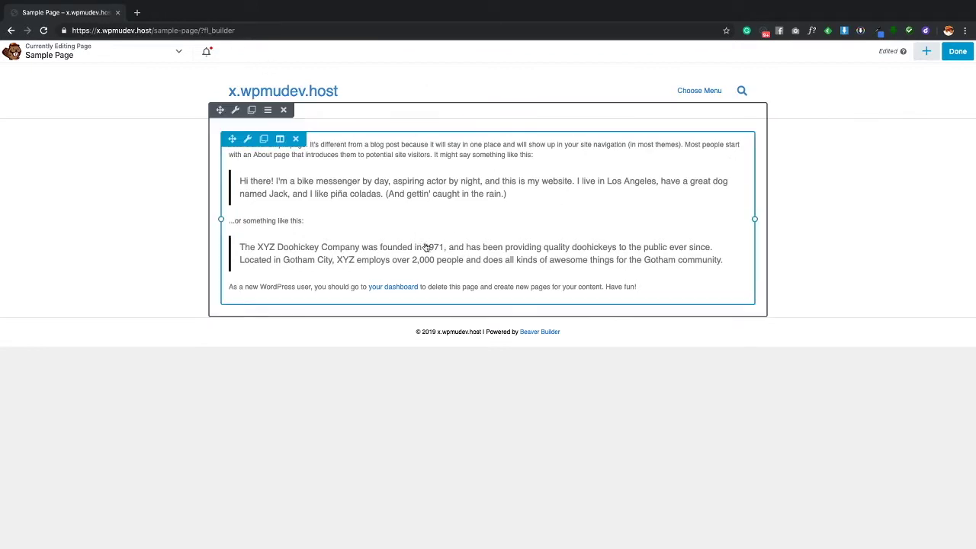
left_click(328, 192)
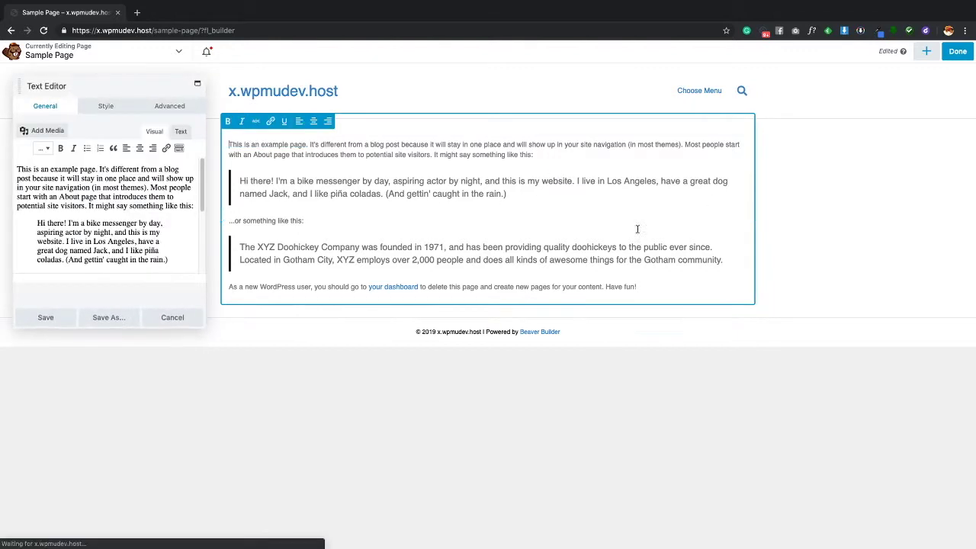
left_click(173, 317)
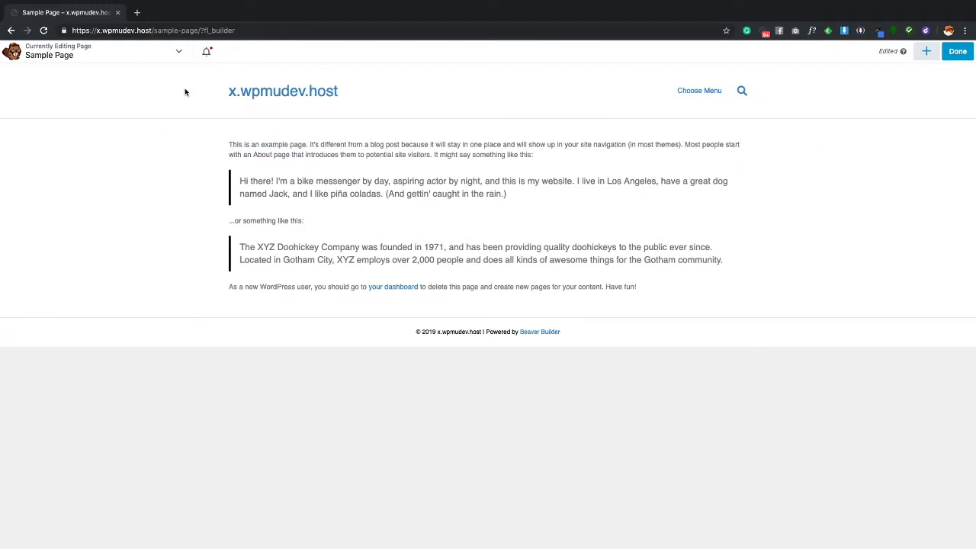
Step: Discard the unpublished Beaver Builder changes, confirm, and return to the WordPress dashboard
left_click(958, 52)
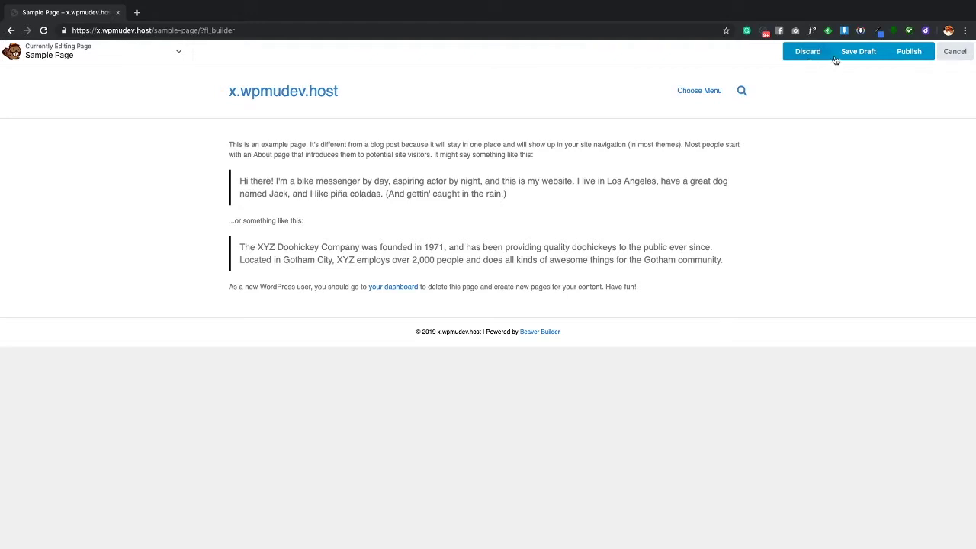
left_click(807, 54)
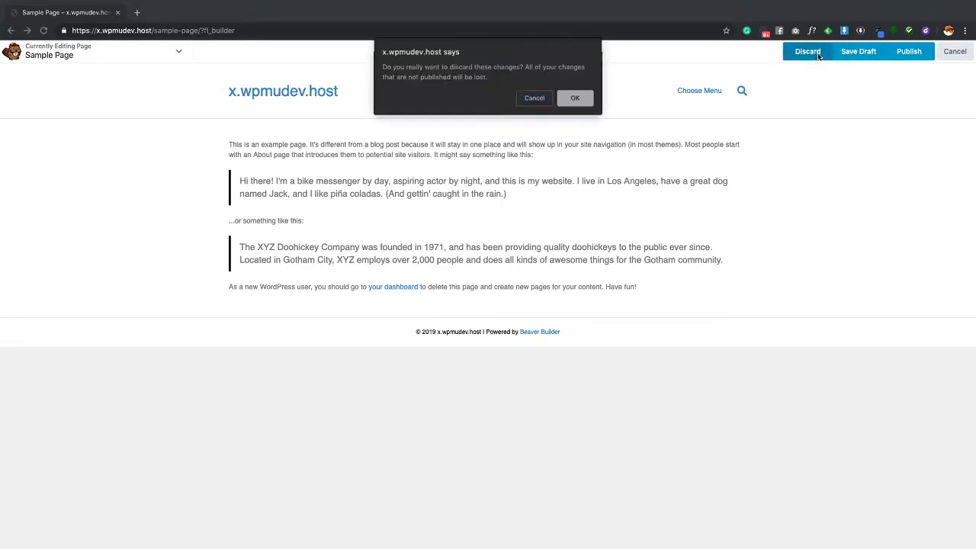
left_click(575, 99)
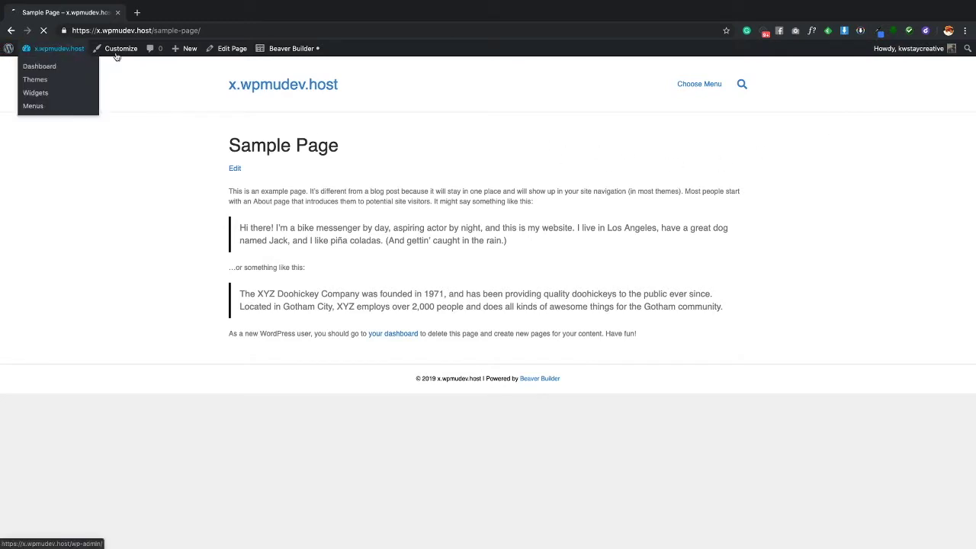
left_click(61, 51)
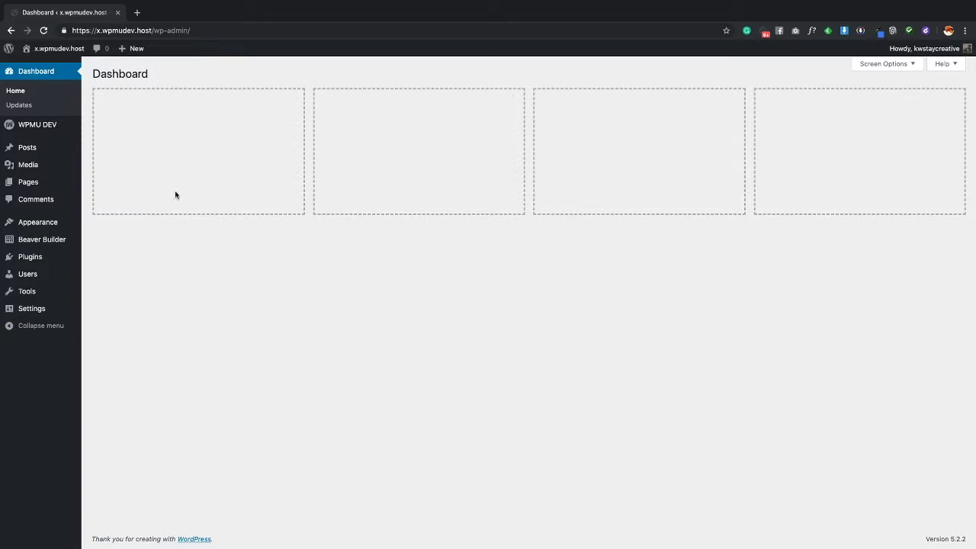
Step: Open the Sample Page editor, then return to Pages with the Sample Page row actions shown
left_click(33, 187)
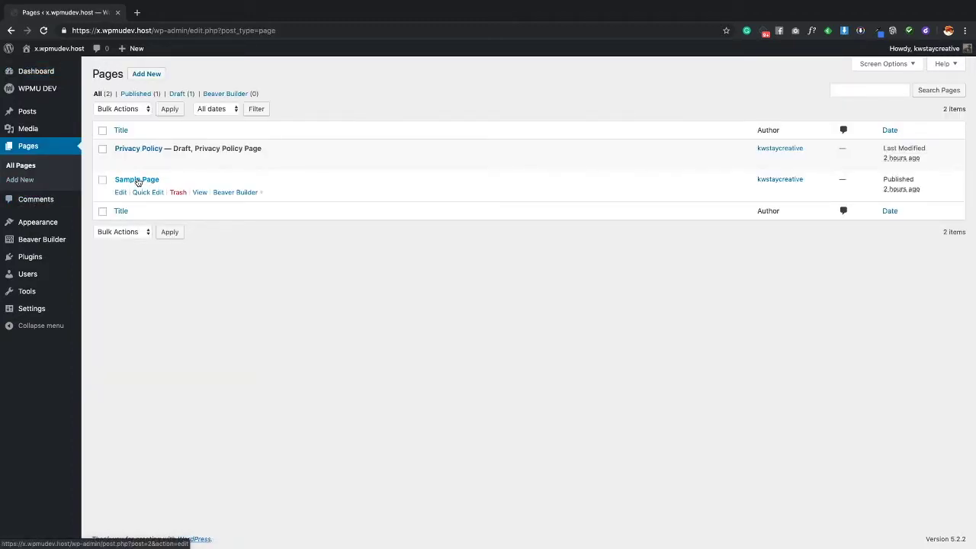
left_click(138, 180)
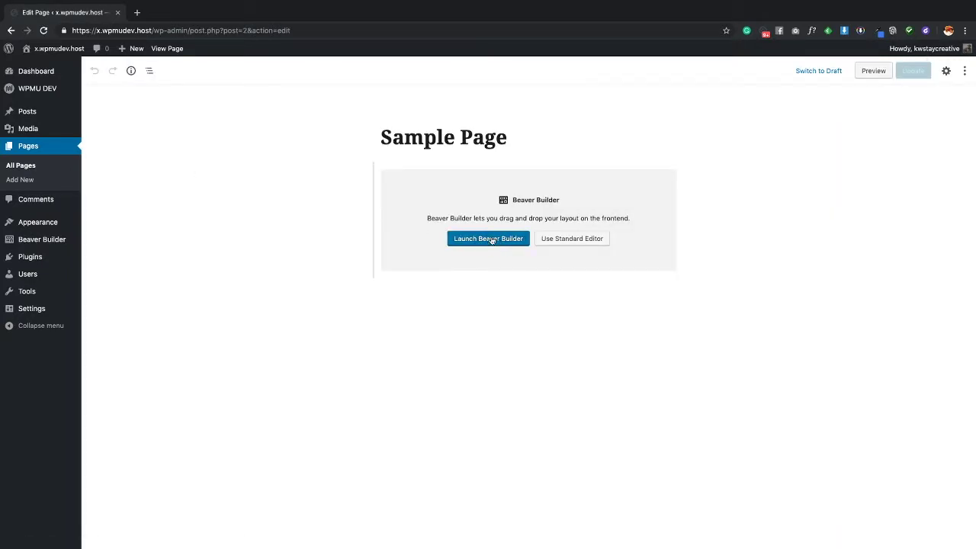
left_click(29, 147)
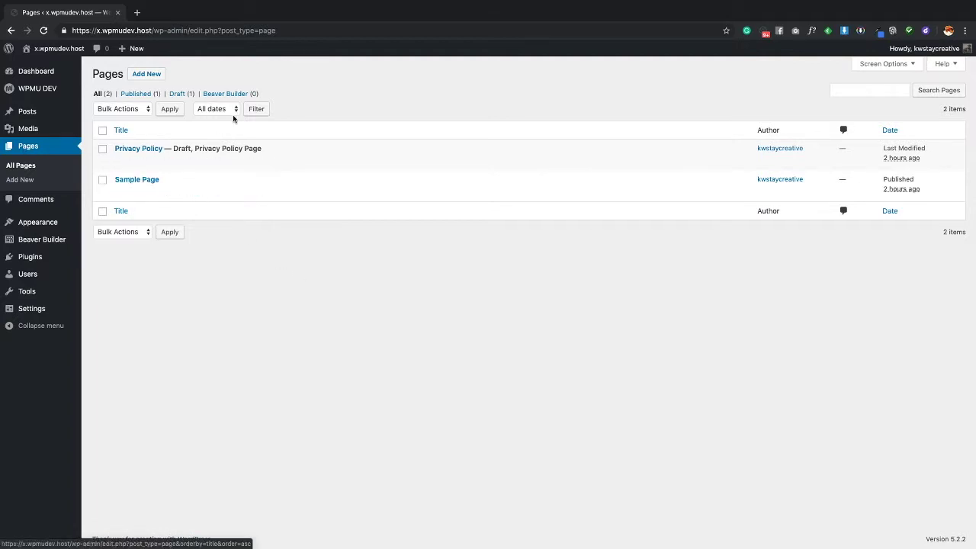
mouse_move(131, 179)
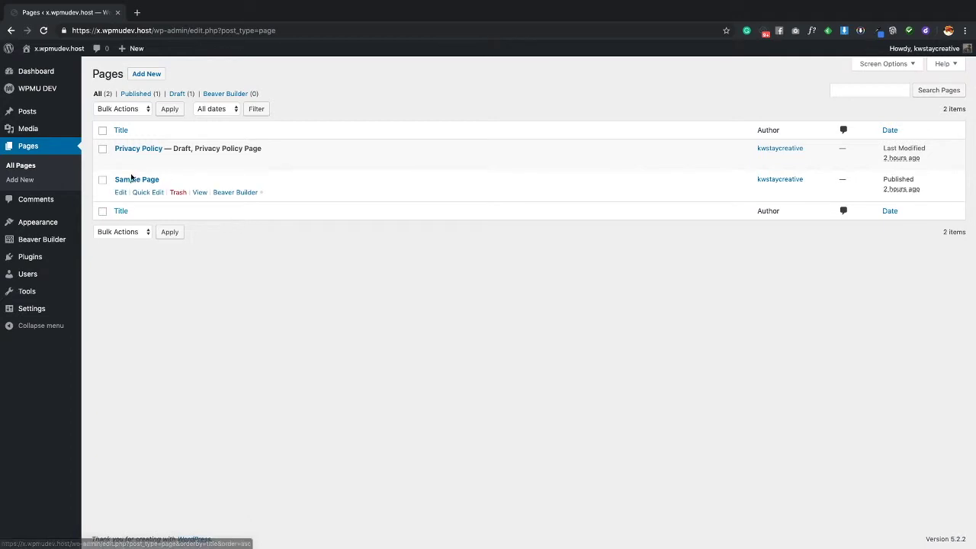
Step: Launch Sample Page in Beaver Builder, discard its unsaved changes, and go to the Dashboard
left_click(236, 192)
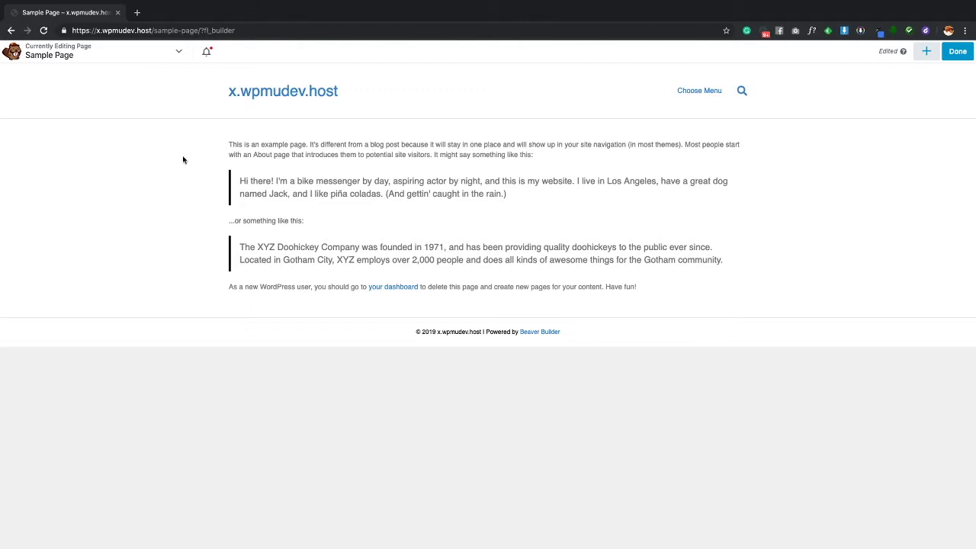
left_click(958, 53)
left_click(807, 51)
left_click(588, 95)
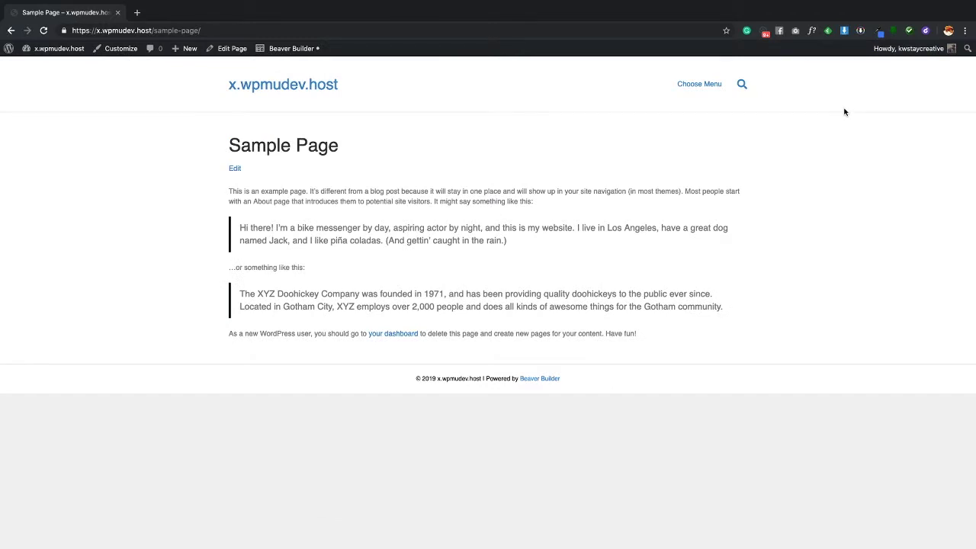
left_click(58, 48)
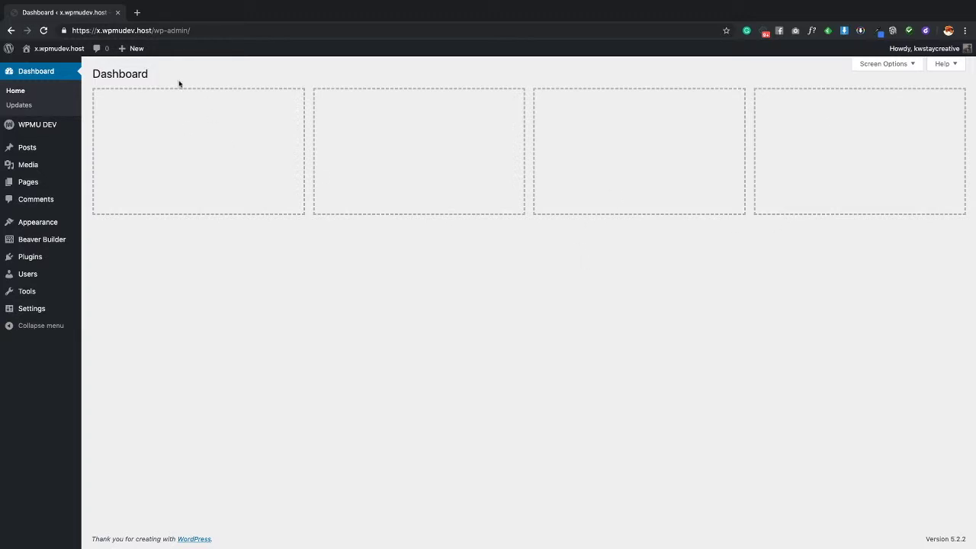
Step: Visit the live front page showing the Hello world! post, then return to the dashboard
mouse_move(51, 49)
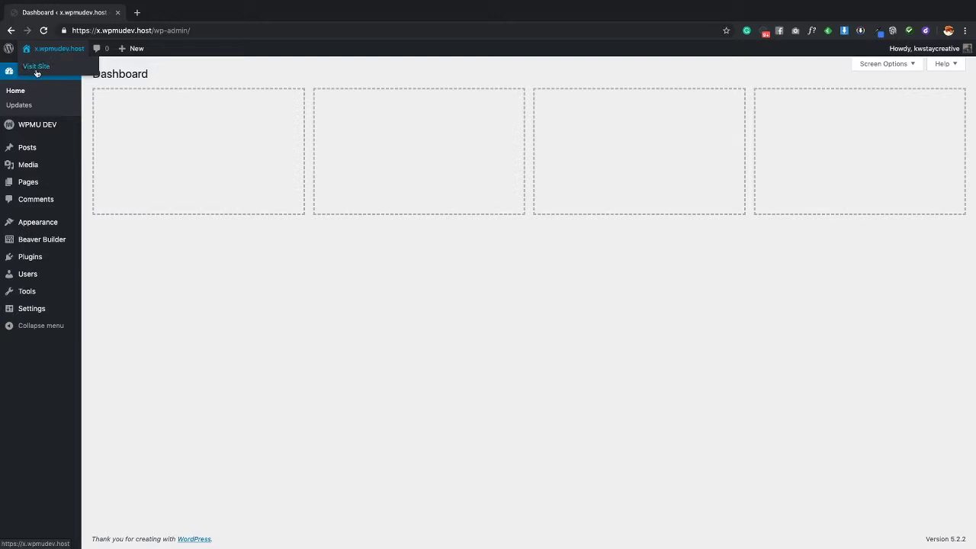
left_click(36, 67)
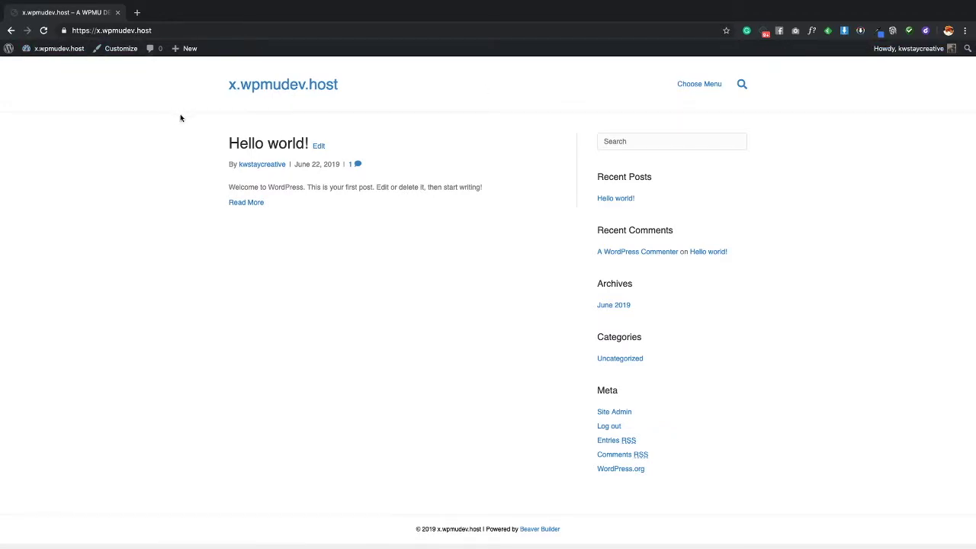
left_click(73, 63)
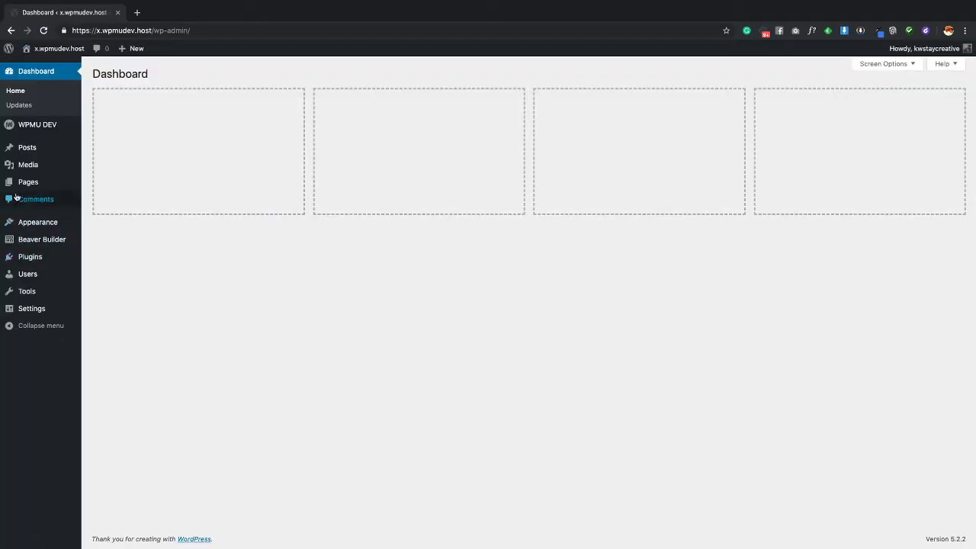
Step: Go to Settings > Reading in the admin sidebar
mouse_move(49, 229)
mouse_move(43, 309)
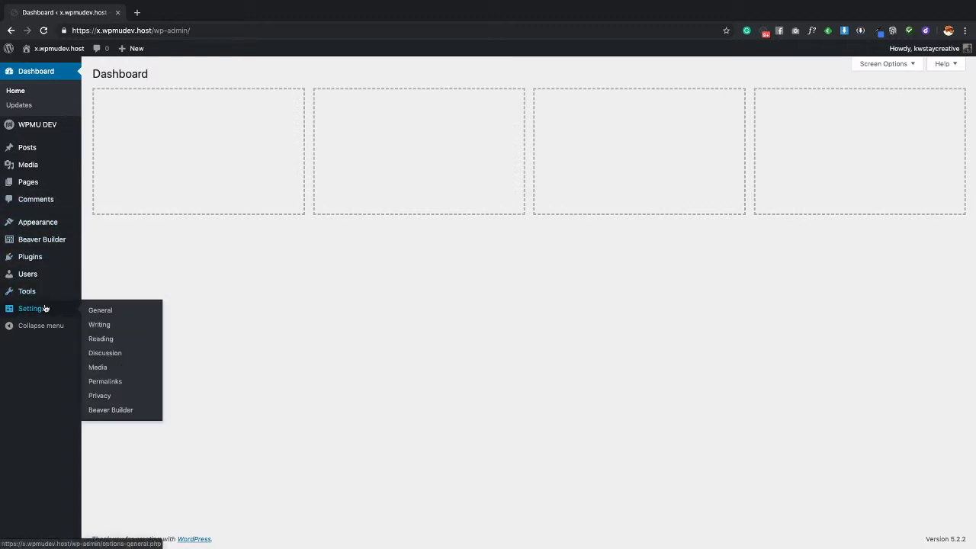
left_click(112, 340)
Step: Set Sample Page as the static homepage, save, and view the front page
left_click(207, 120)
left_click(282, 145)
left_click(300, 154)
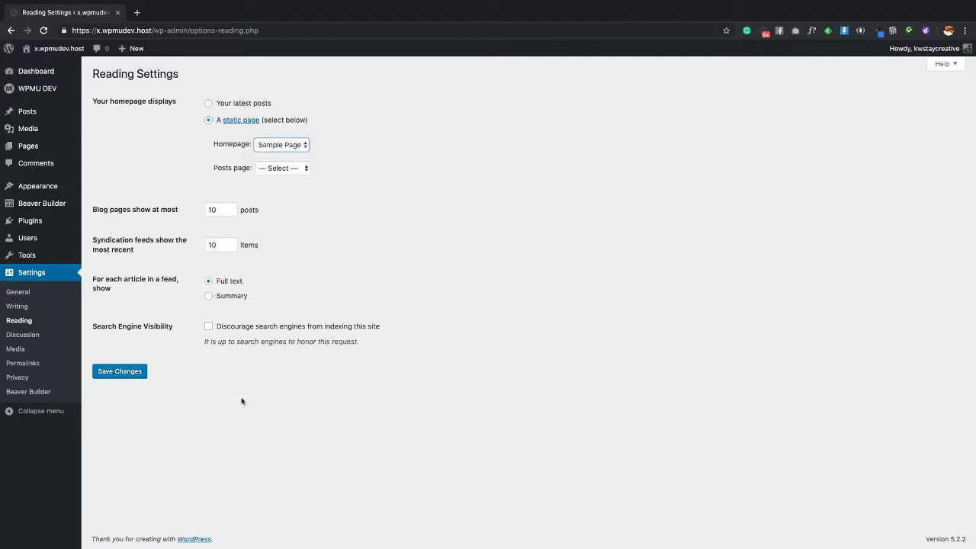
left_click(122, 375)
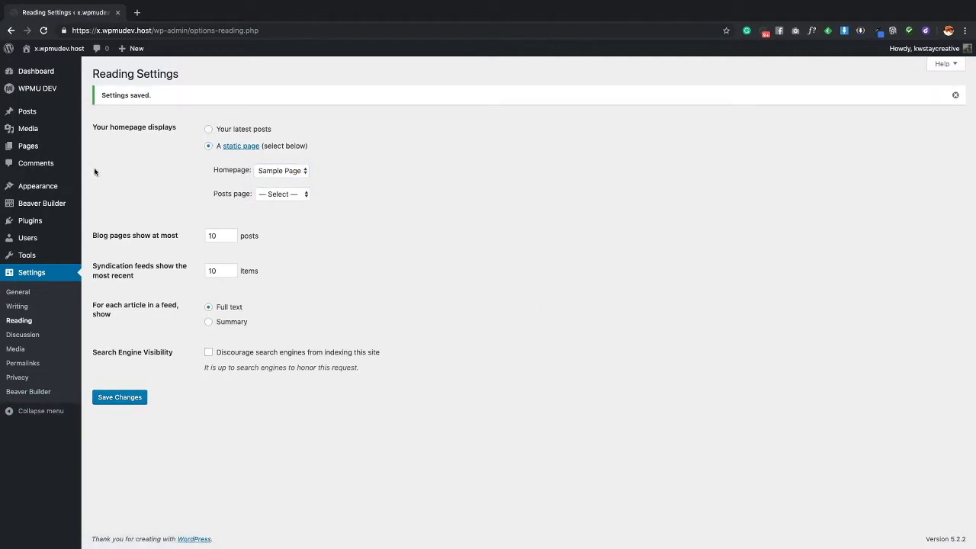
left_click(61, 52)
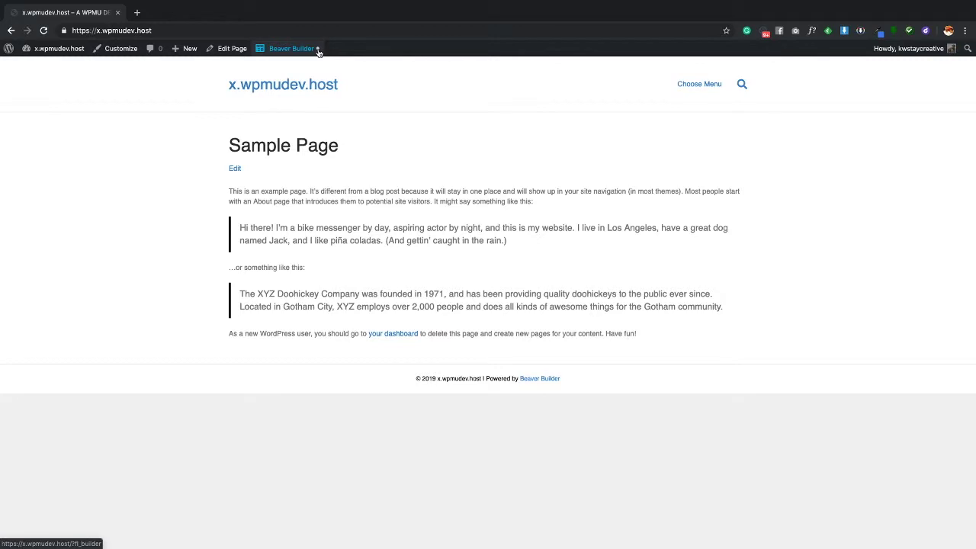
Step: Publish the Sample Page's Beaver Builder layout and reload the homepage to check the result
left_click(286, 49)
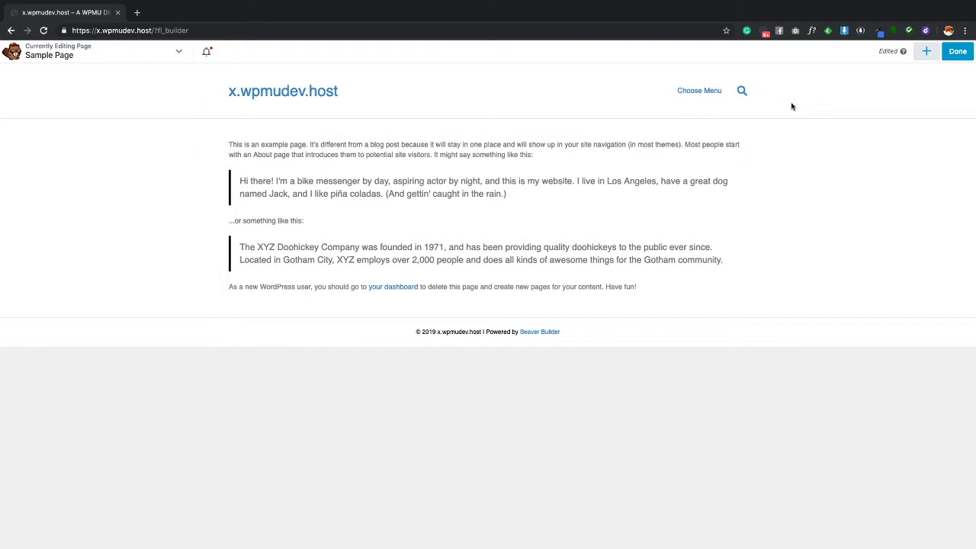
left_click(957, 55)
left_click(918, 51)
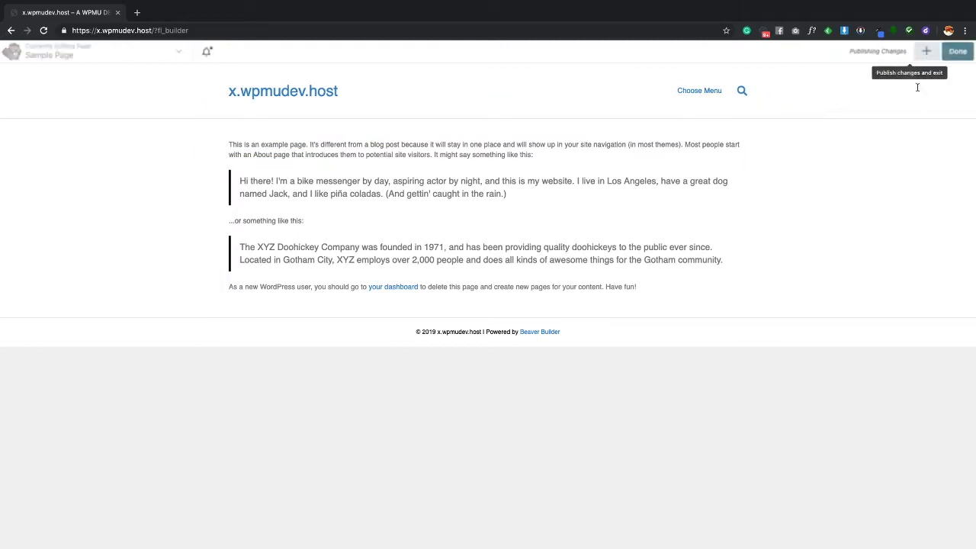
left_click(44, 31)
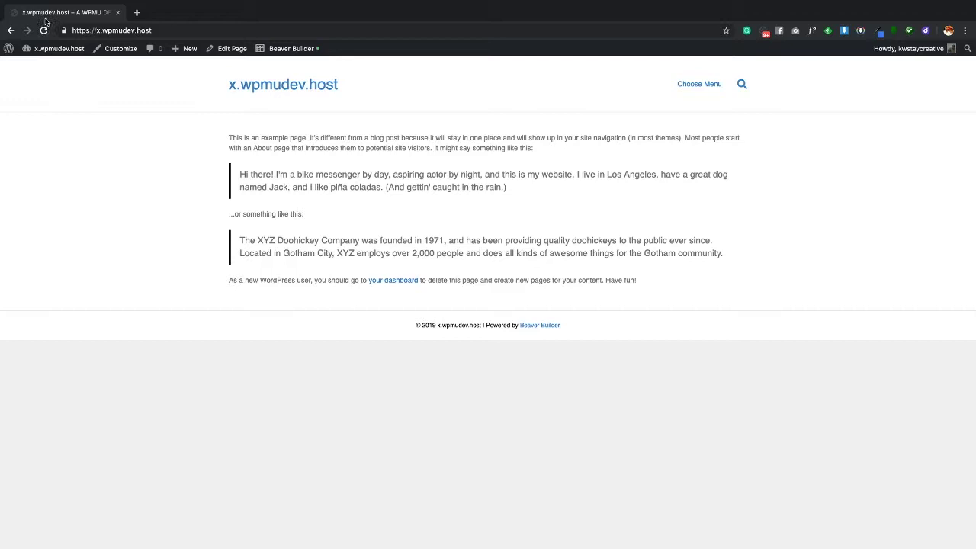
Step: From the dashboard's Pages list, open Sample Page, now the Front Page, for editing
mouse_move(53, 48)
left_click(42, 67)
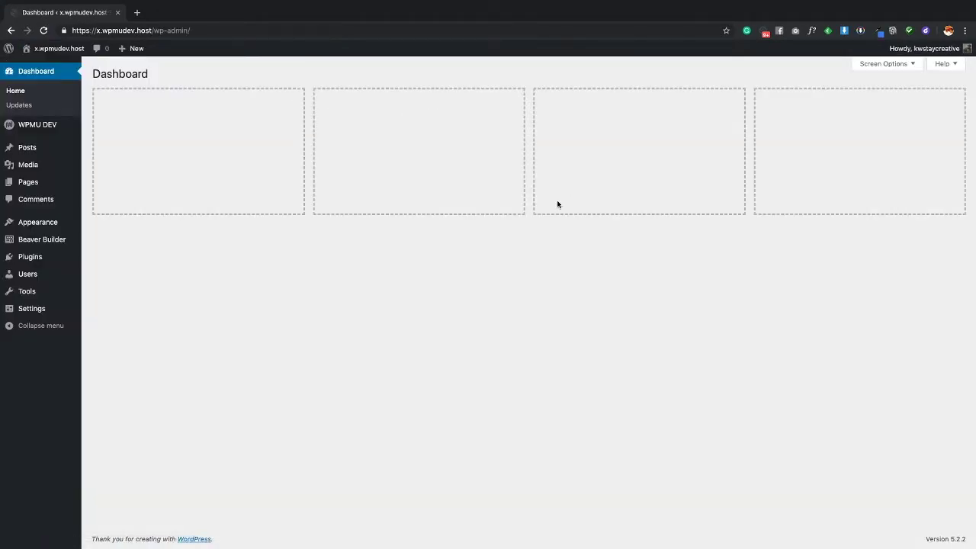
left_click(31, 187)
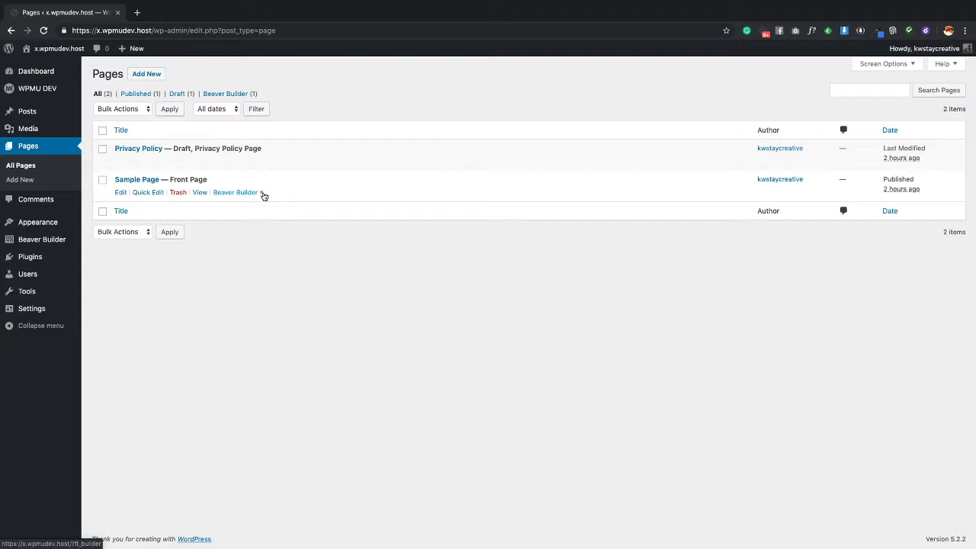
left_click(137, 180)
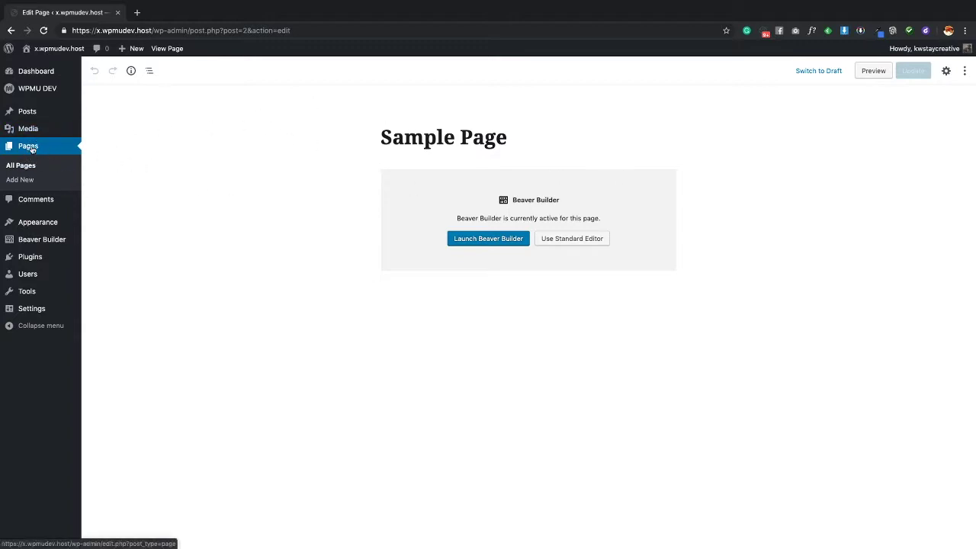
Step: Switch Sample Page to the standard block editor, confirm the switch, and update the page
left_click(570, 239)
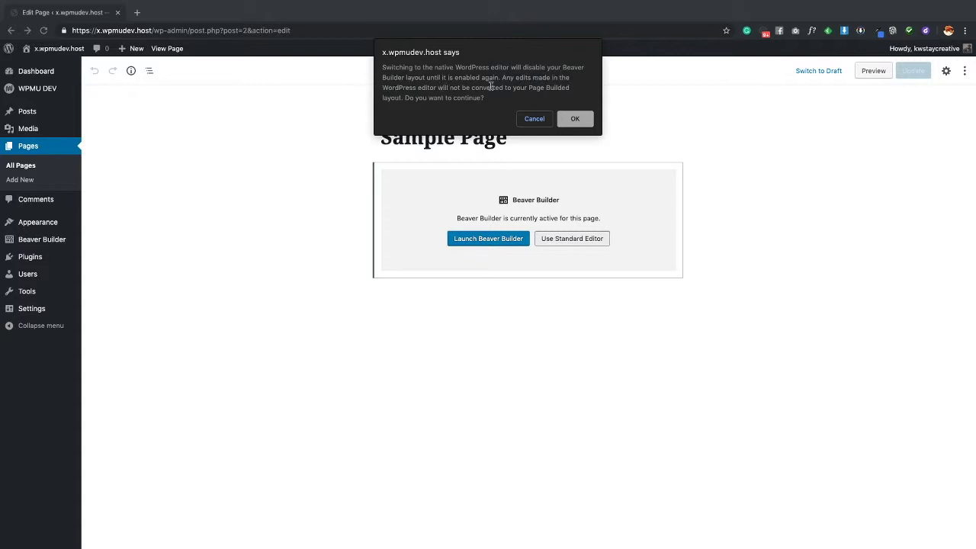
left_click(577, 119)
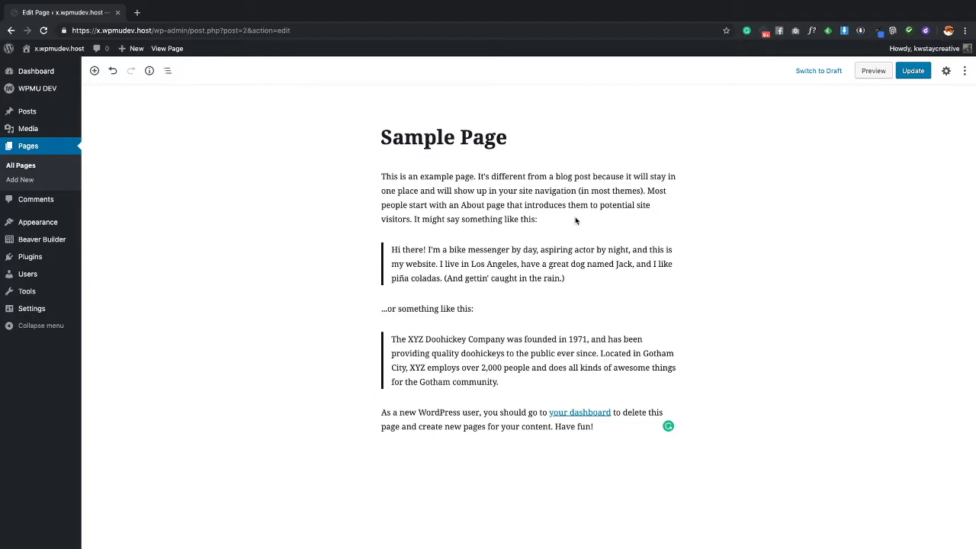
left_click(912, 70)
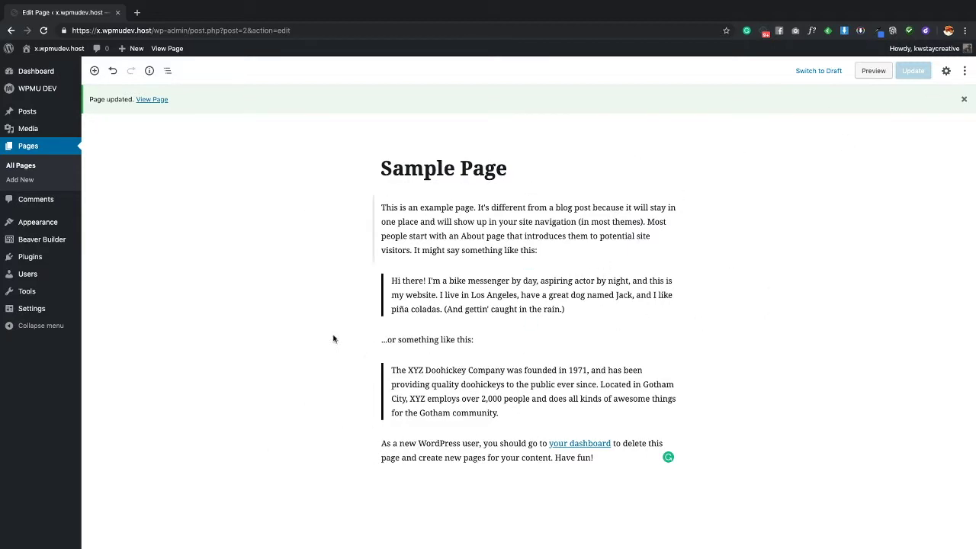
Step: Inspect the last paragraph's options, then select the closing paragraphs and quote together
left_click(519, 456)
left_click(529, 420)
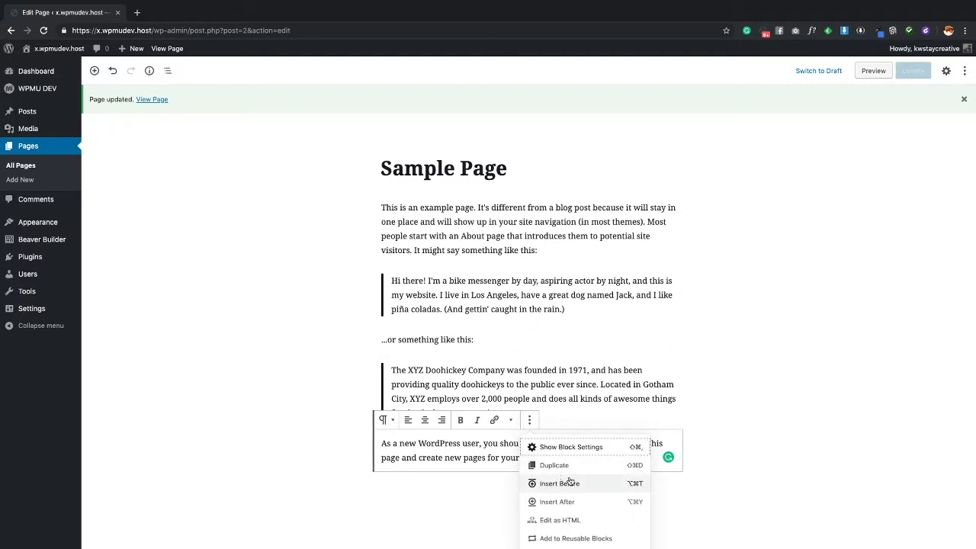
left_click(755, 427)
left_click_drag(612, 457, 381, 443)
Step: Remove the opening 'This is an example page' paragraph, update the page, and view it live
left_click(425, 221)
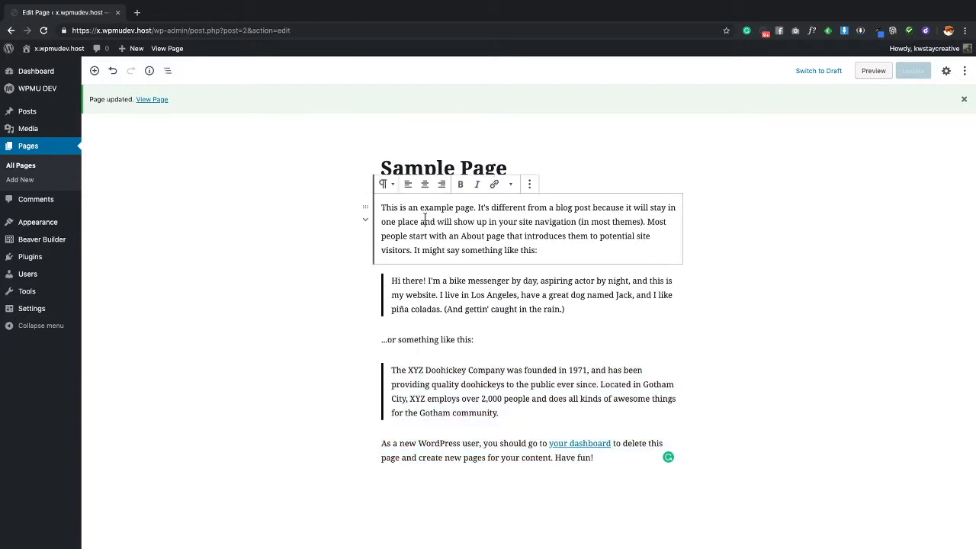
left_click(529, 184)
left_click(553, 325)
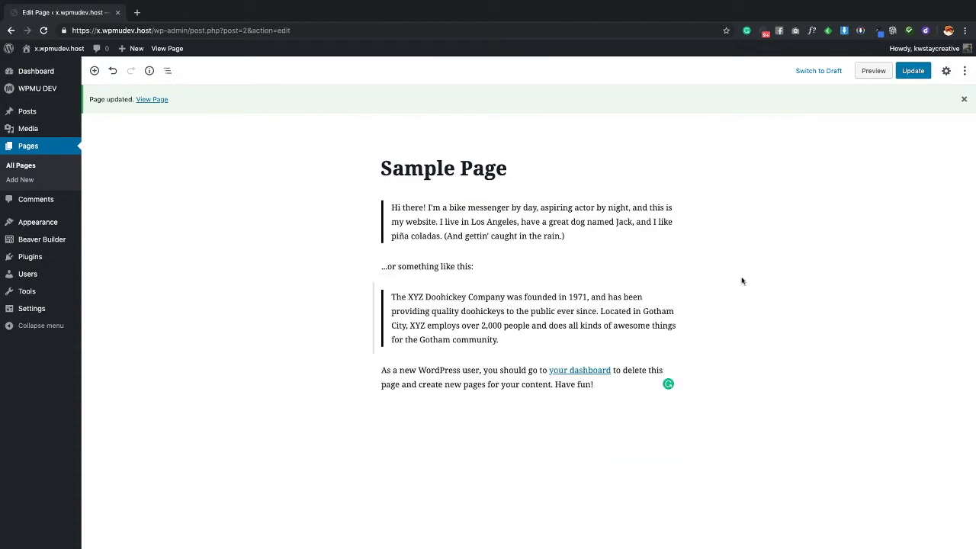
left_click(907, 72)
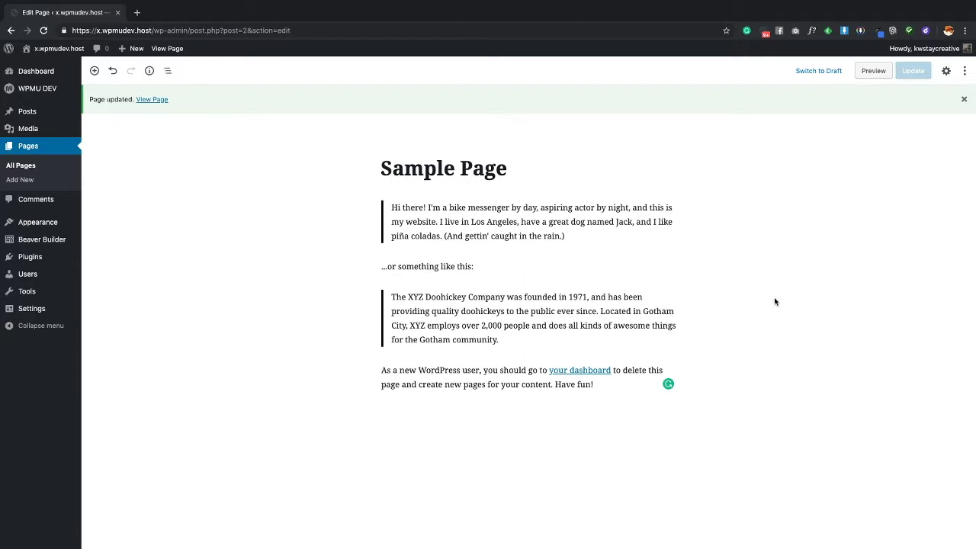
left_click(153, 100)
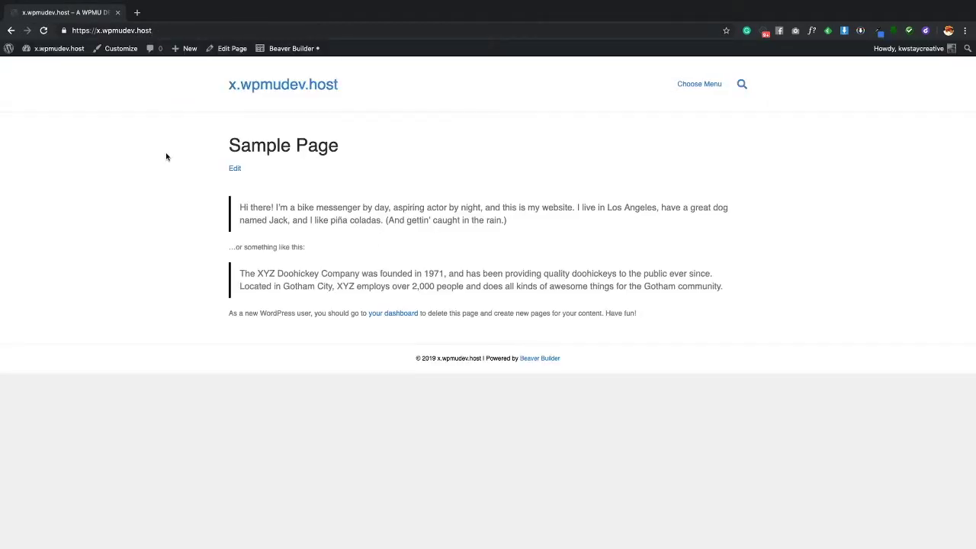
Step: Republish the Sample Page's Beaver Builder layout from the live homepage
left_click_drag(366, 148, 231, 147)
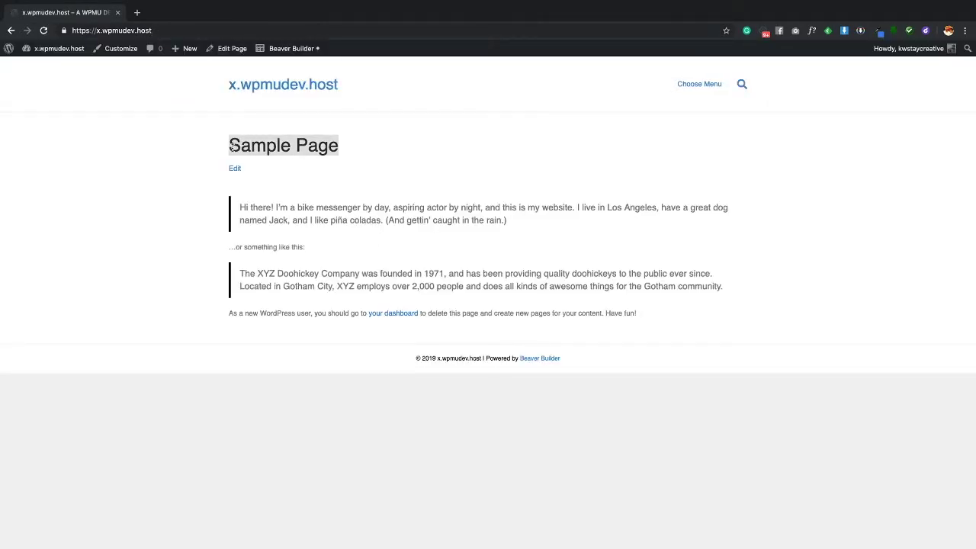
left_click(383, 151)
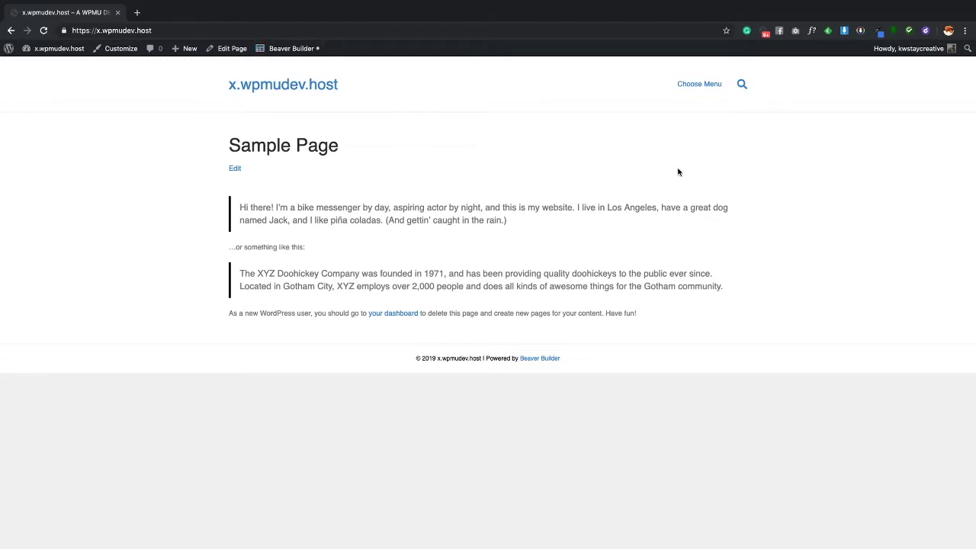
left_click(294, 49)
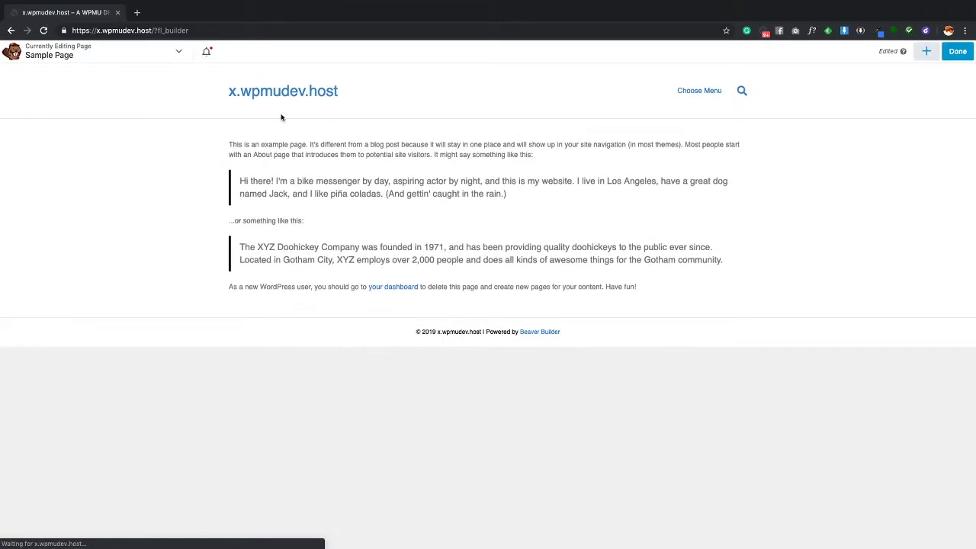
left_click(958, 54)
left_click(906, 54)
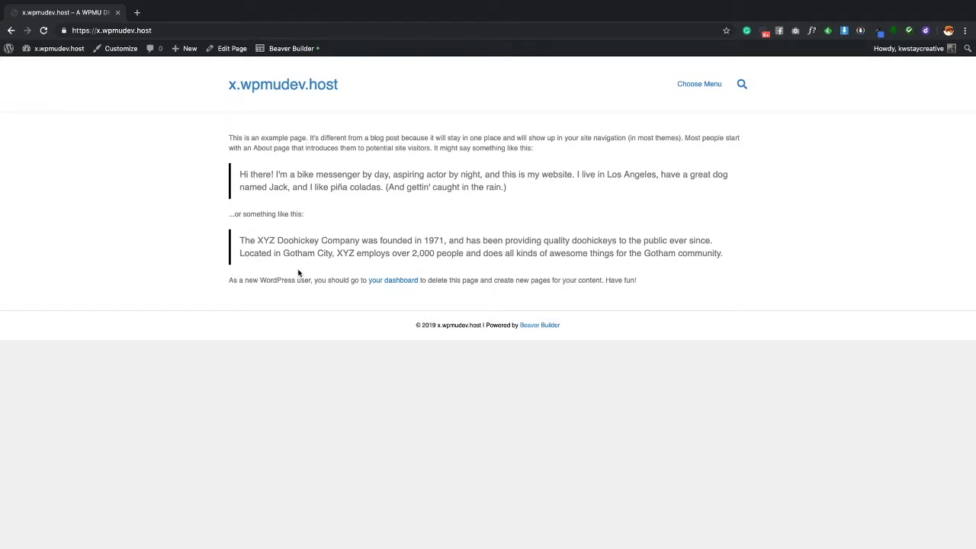
Step: Reopen the page in Beaver Builder and exit back to the live Sample Page
left_click_drag(538, 150, 225, 142)
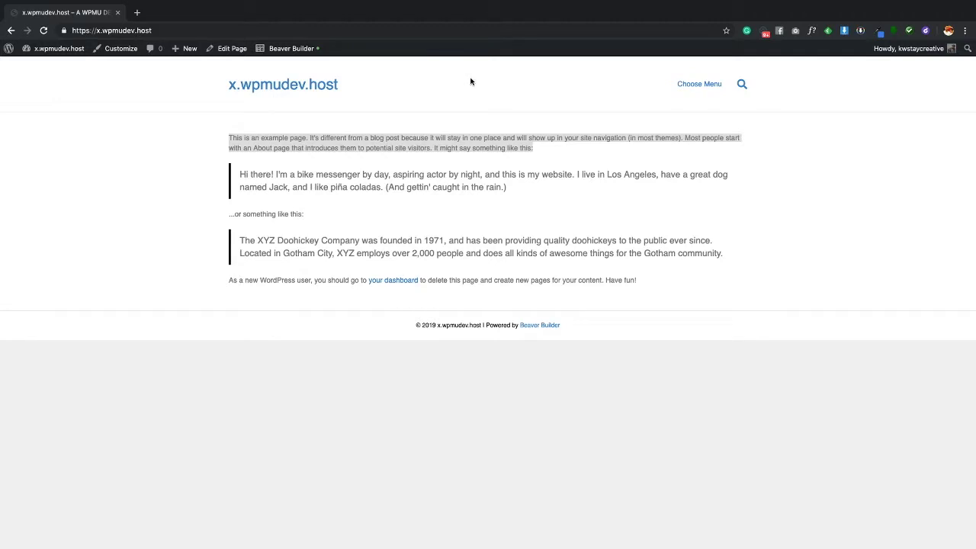
left_click(545, 155)
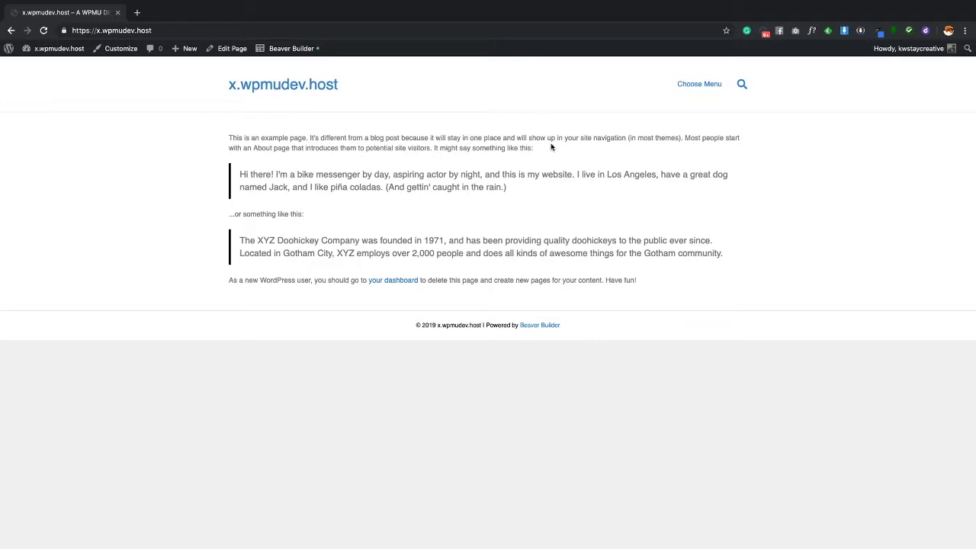
left_click_drag(540, 148, 228, 143)
left_click(457, 166)
left_click(294, 48)
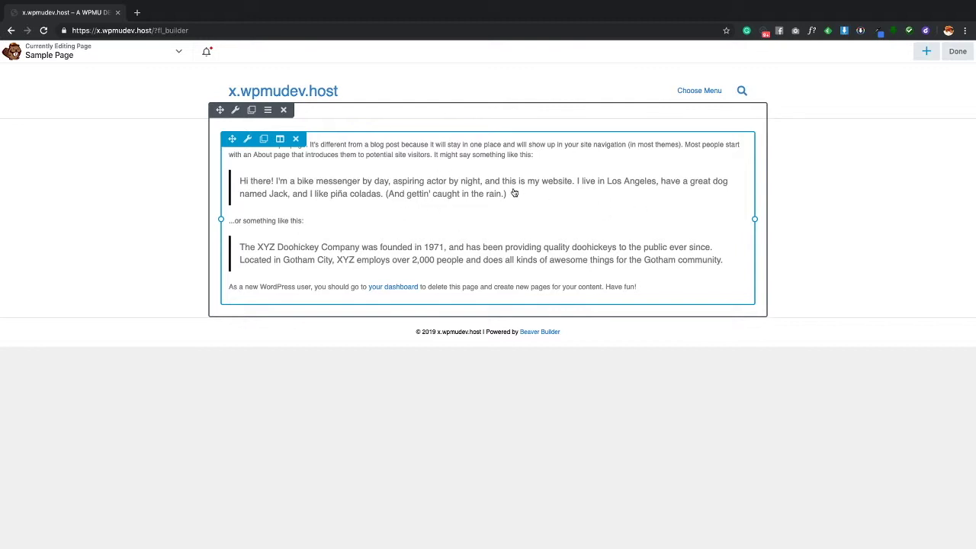
left_click(952, 53)
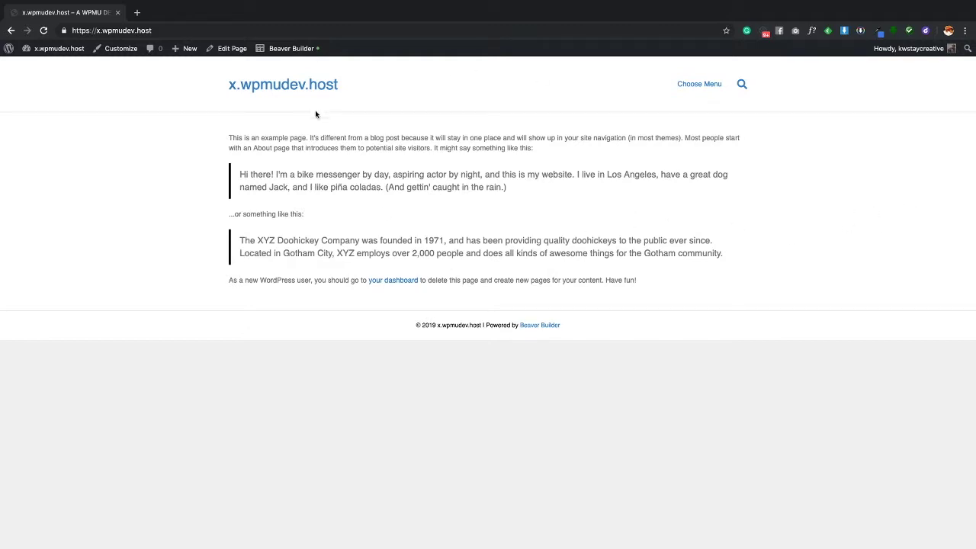
Step: Open Sample Page in Beaver Builder and browse the Standard Modules list
left_click(274, 49)
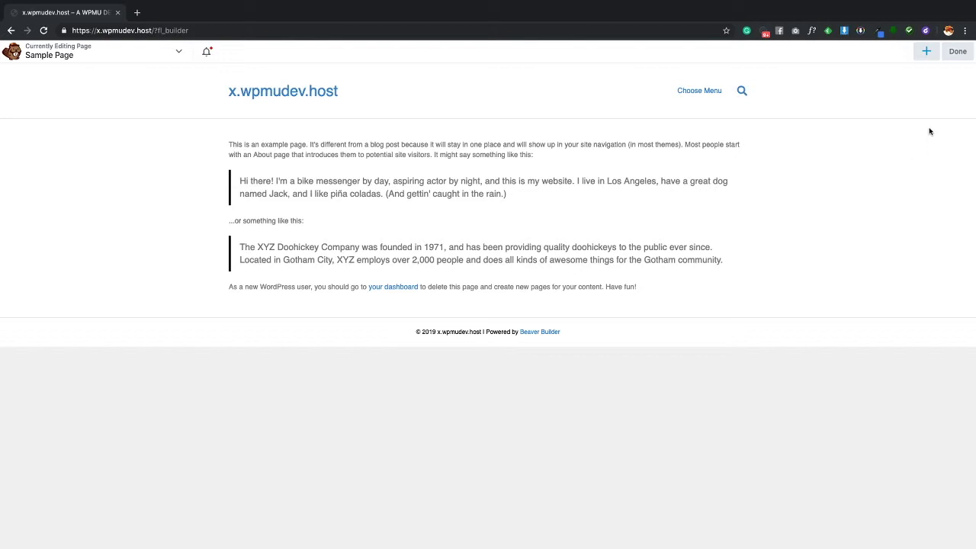
left_click(926, 53)
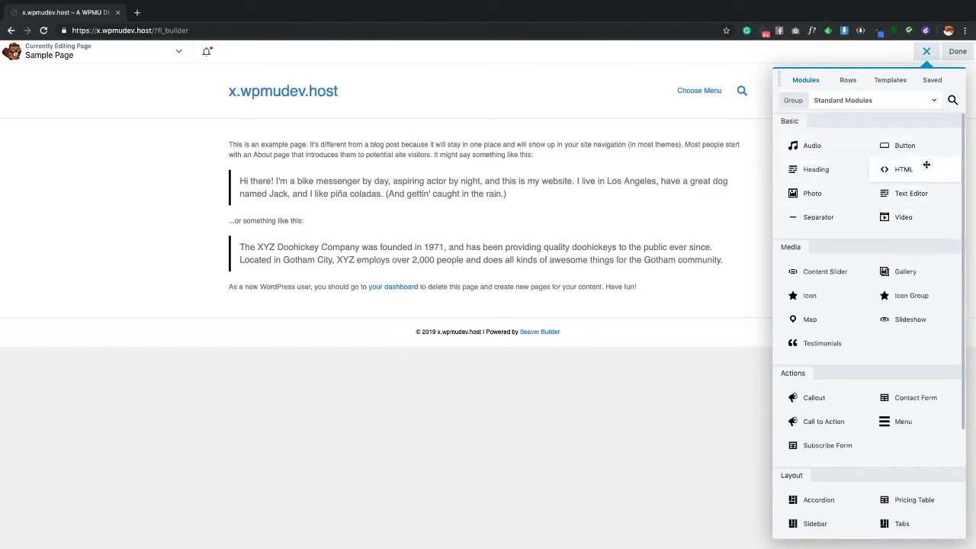
scroll(926, 165, "down", 3)
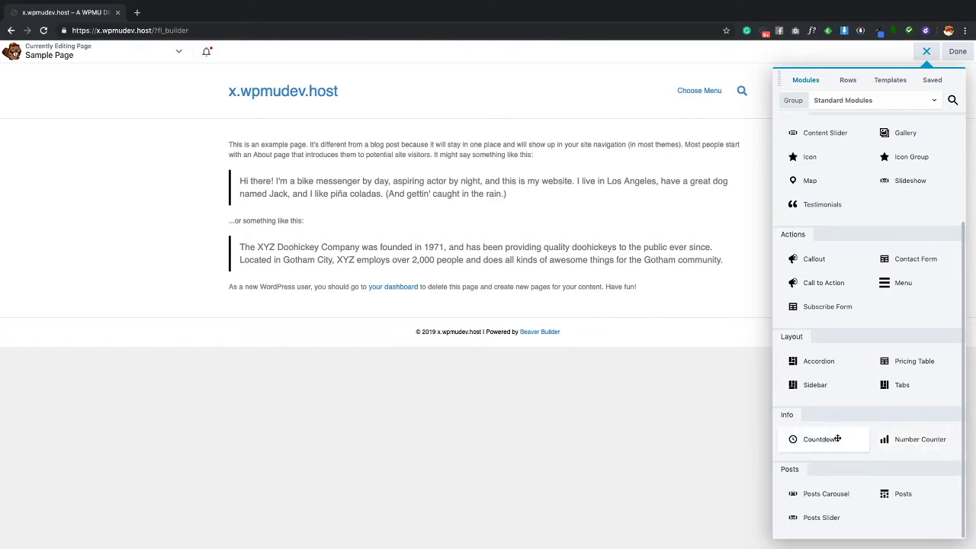
scroll(903, 368, "up", 4)
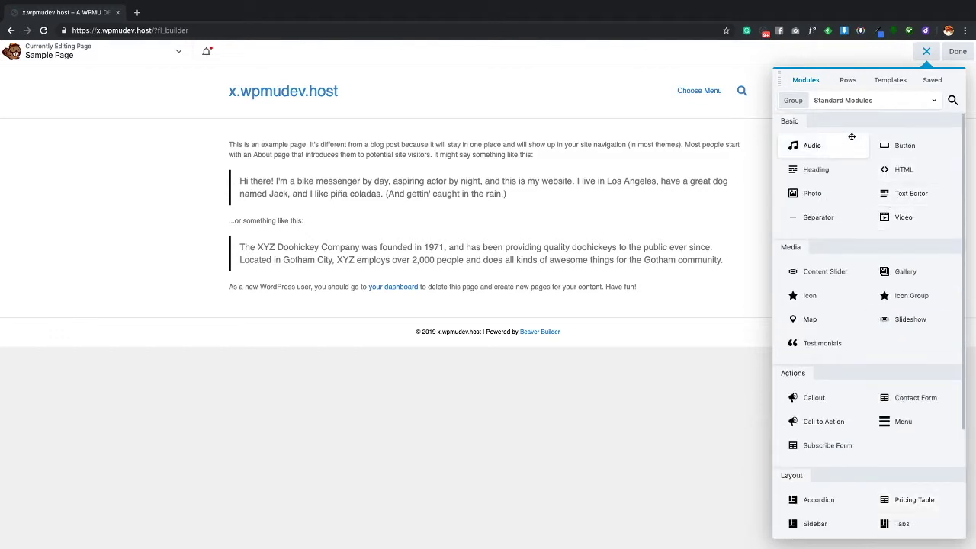
scroll(871, 340, "down", 4)
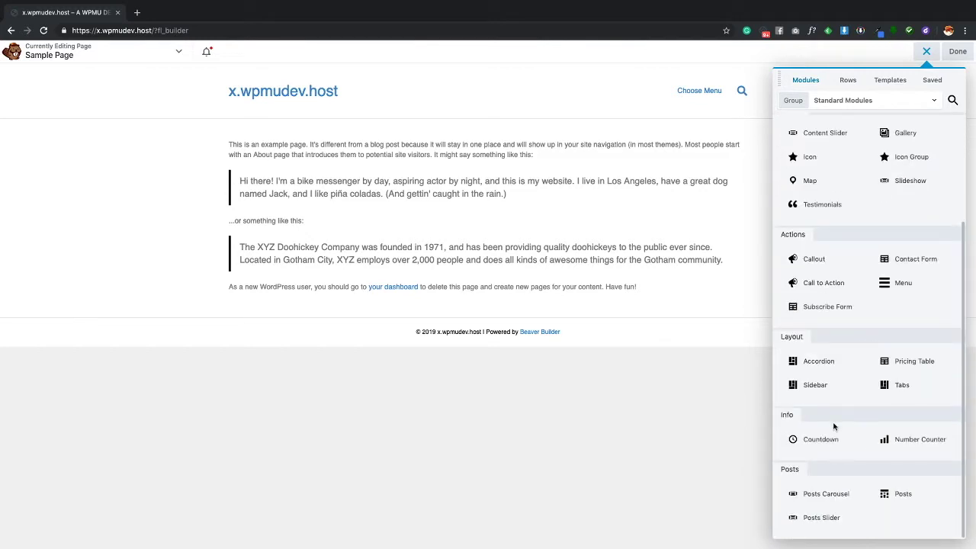
scroll(856, 427, "up", 4)
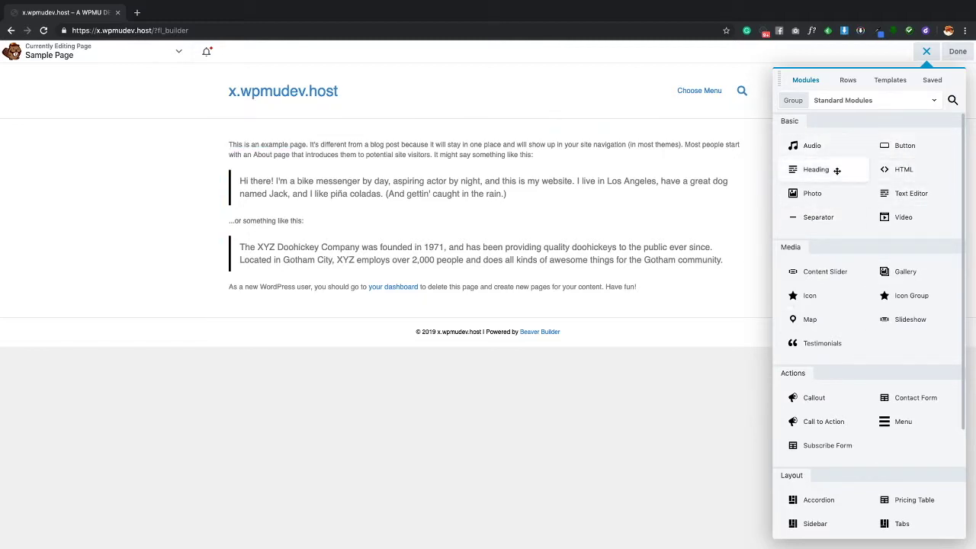
Step: Add a Heading module reading 'test' at the top of the content and save it
left_click_drag(839, 167, 569, 182)
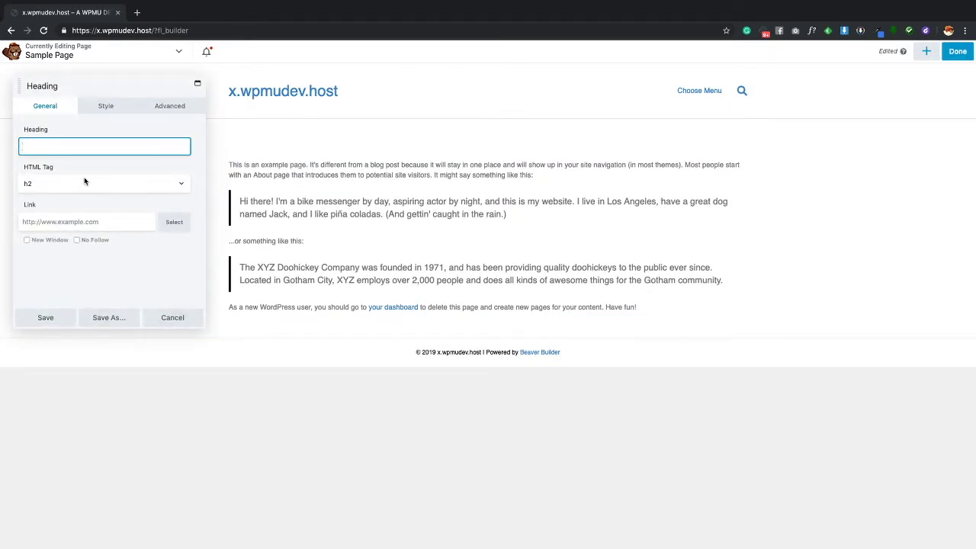
type("test")
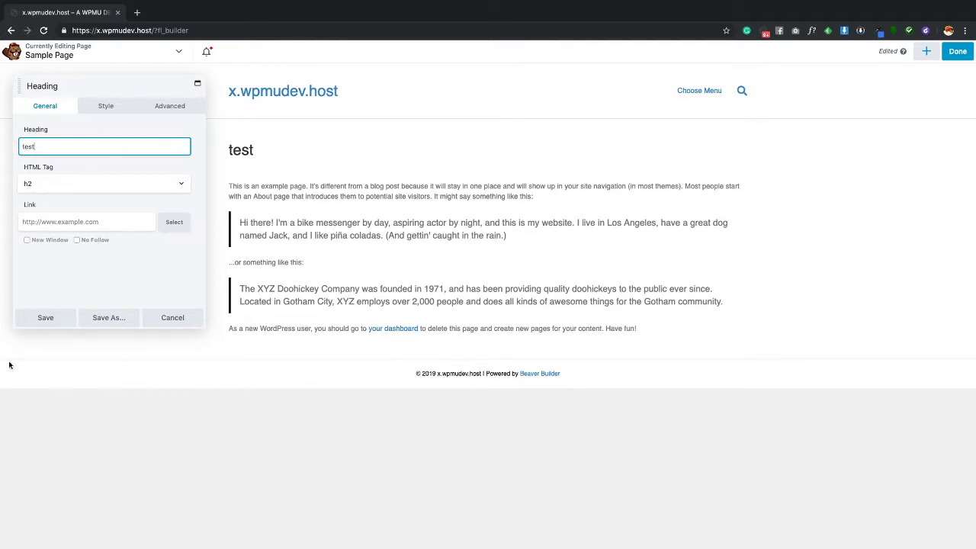
left_click(46, 317)
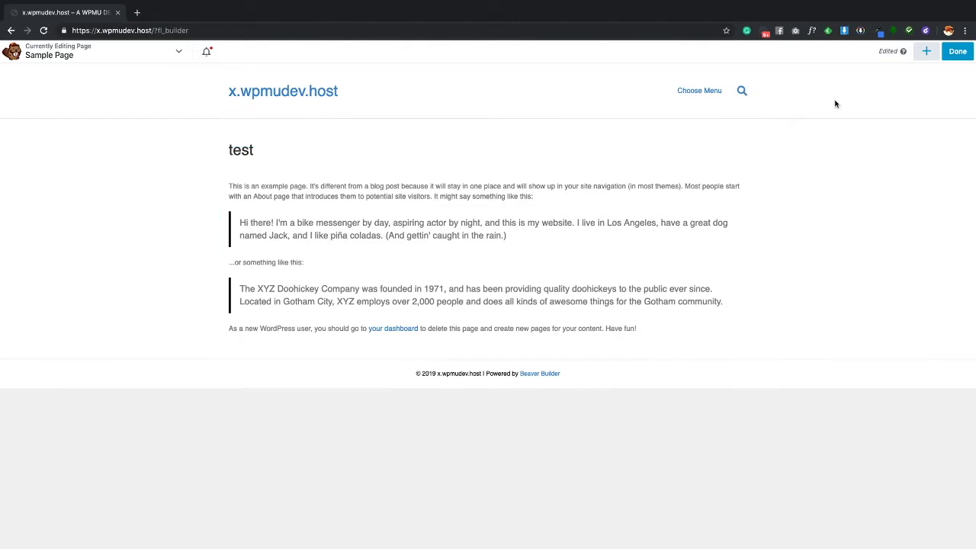
left_click(923, 53)
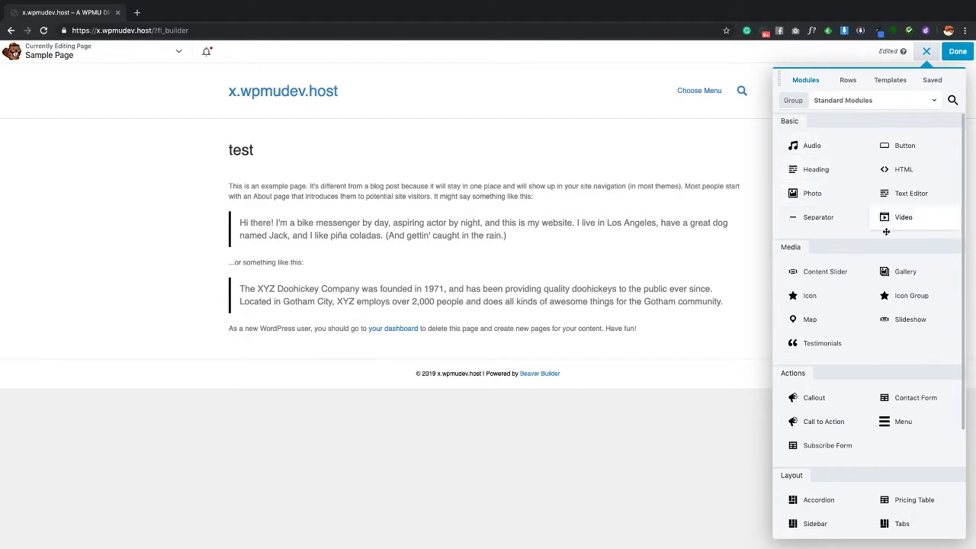
Step: Place a 'Click Here' Button module below the 'test' heading and save it
scroll(887, 282, "down", 3)
scroll(838, 190, "up", 3)
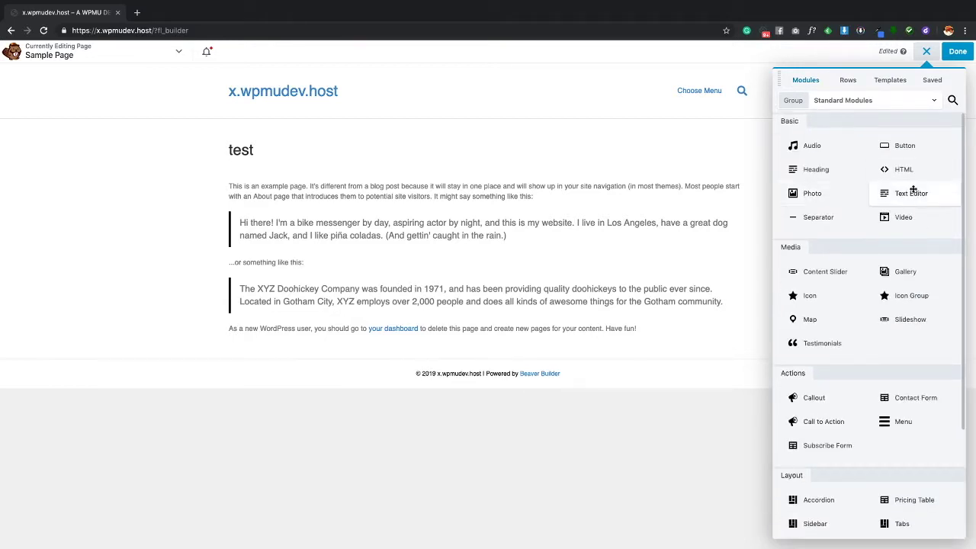
left_click_drag(910, 156, 572, 200)
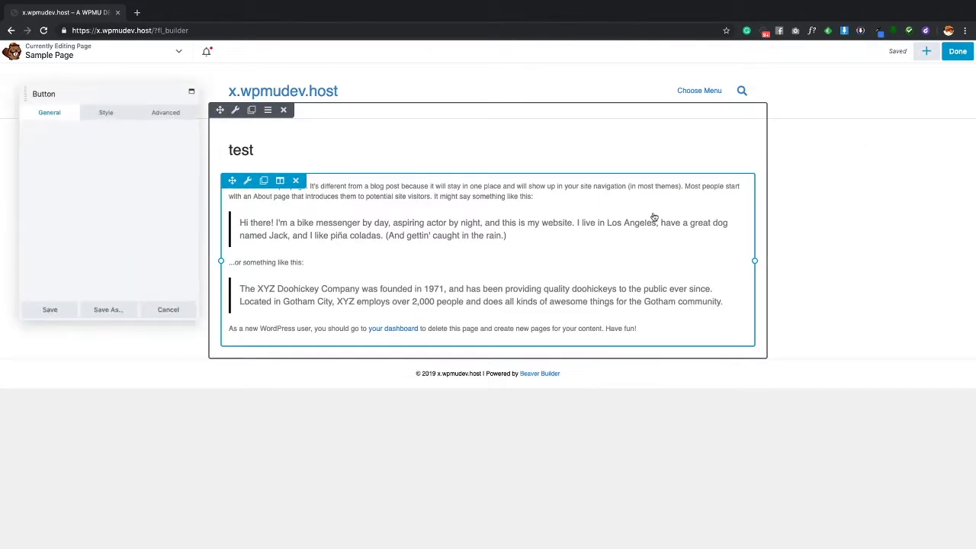
left_click(45, 317)
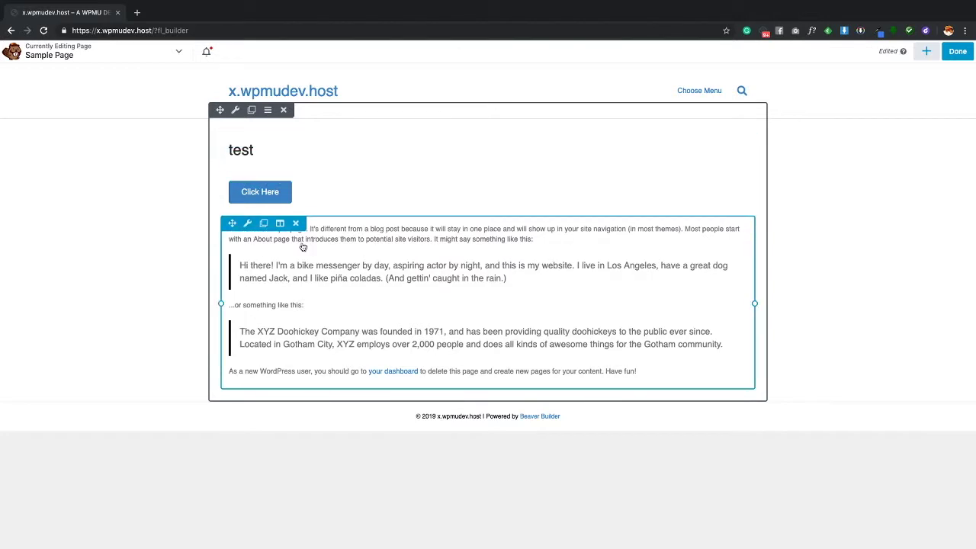
left_click(926, 51)
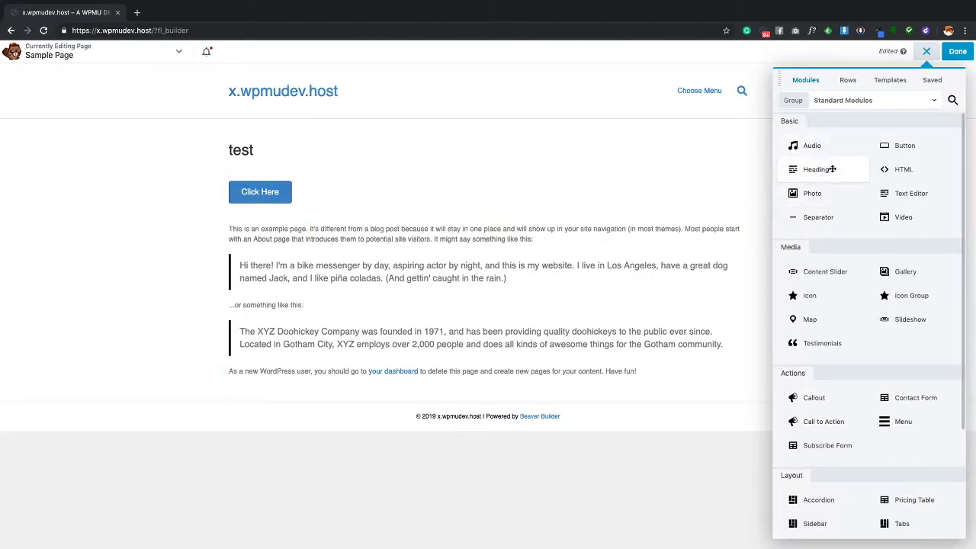
left_click(848, 81)
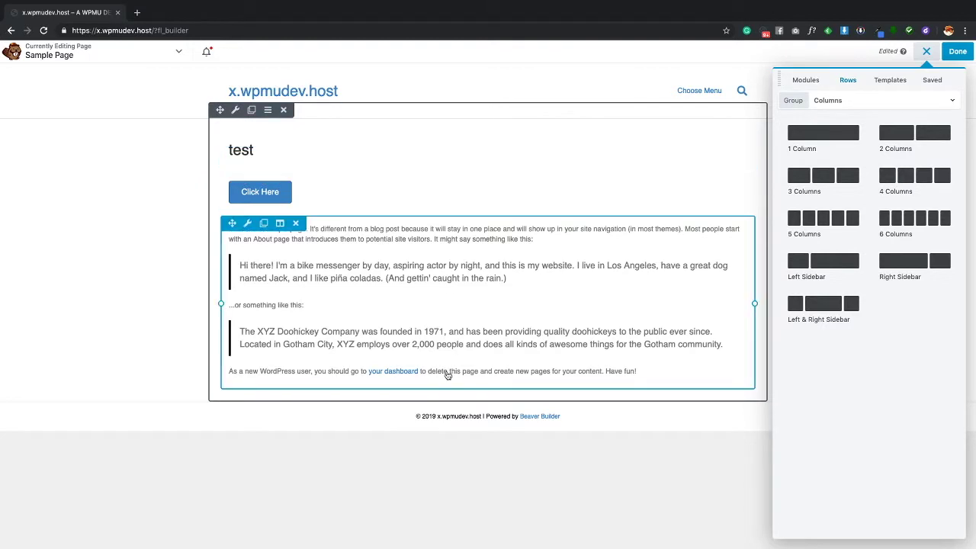
Step: Add a 1 Column row above the 'test' heading and save a module dropped into it
left_click_drag(827, 132, 458, 128)
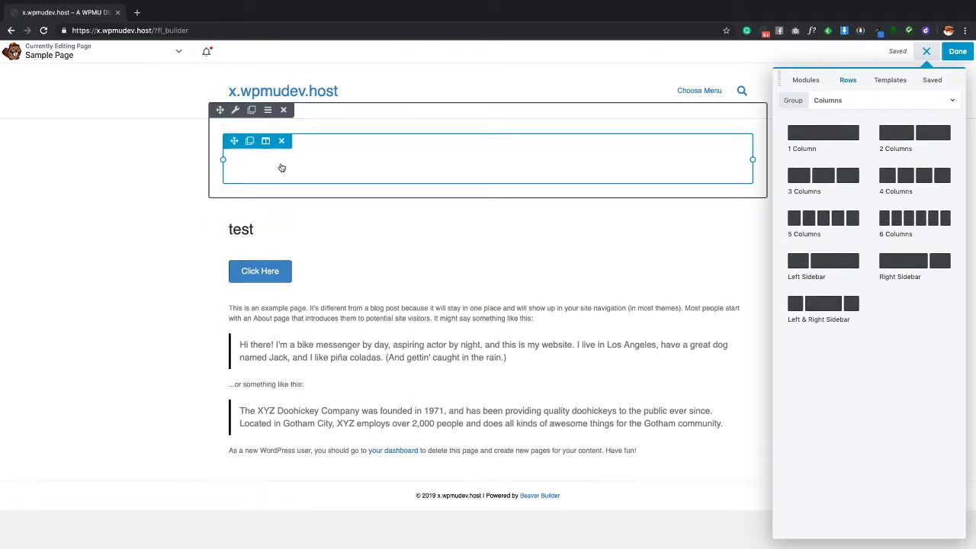
left_click(809, 82)
left_click_drag(800, 145, 541, 172)
left_click(60, 325)
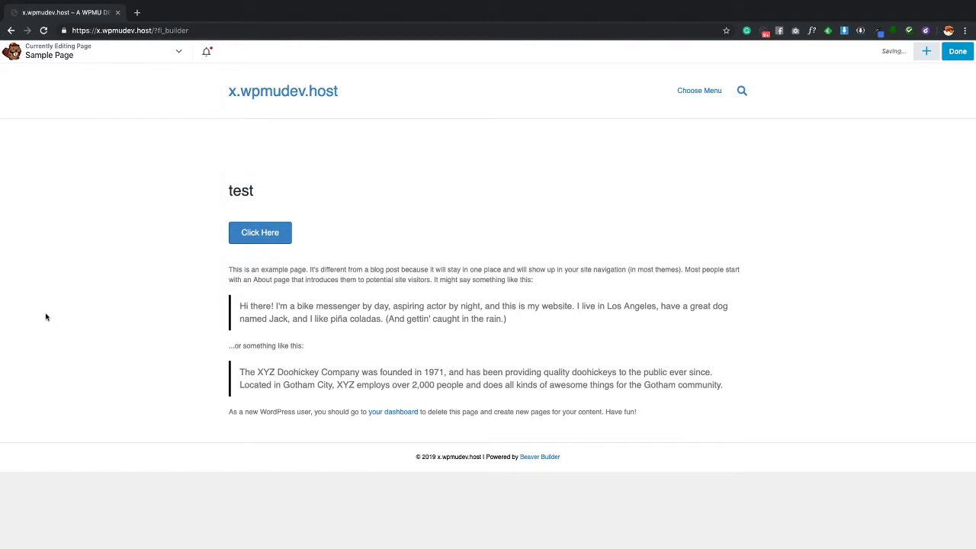
Step: Add a 2 Columns row at the top with a text block reading 'fgasdfdsaf' in the right column
left_click(926, 51)
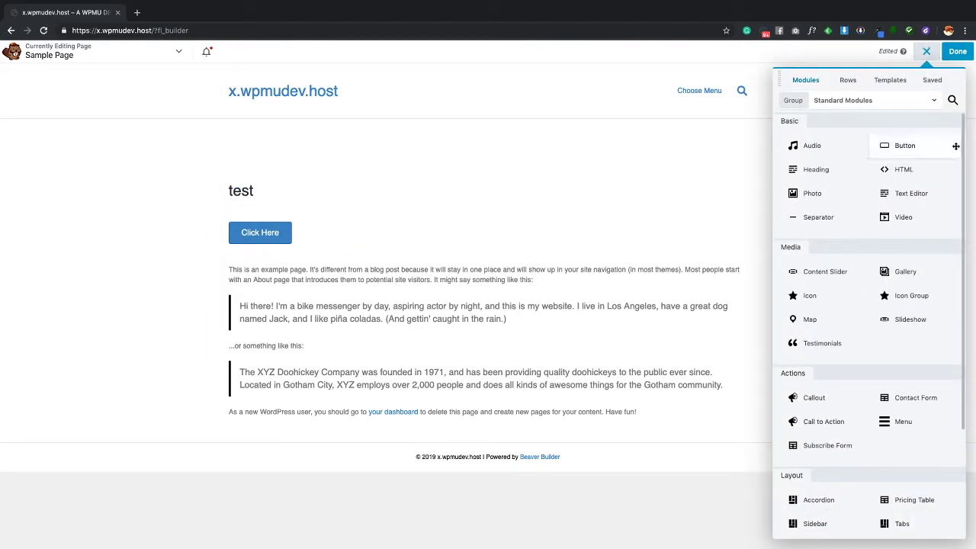
left_click(849, 82)
left_click_drag(926, 135, 455, 119)
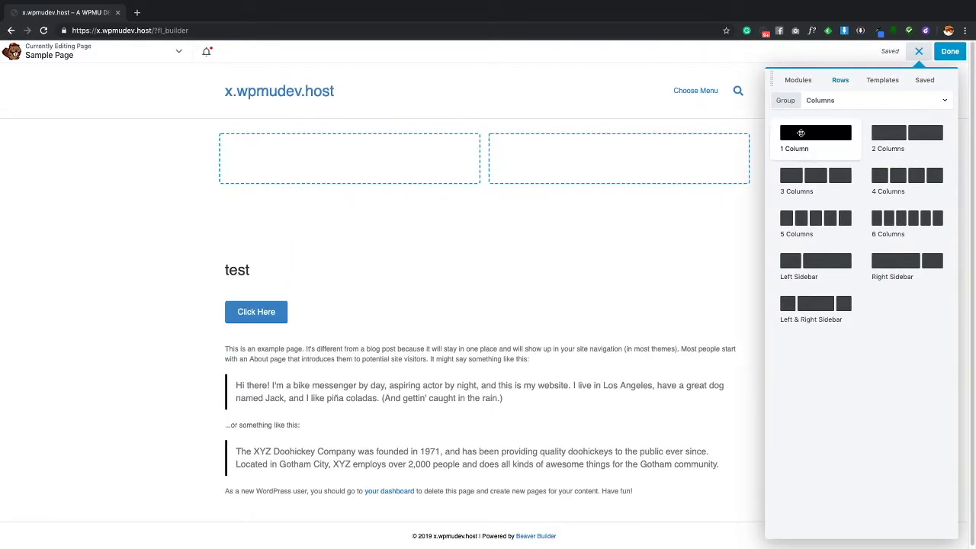
left_click(808, 83)
left_click_drag(926, 192, 614, 188)
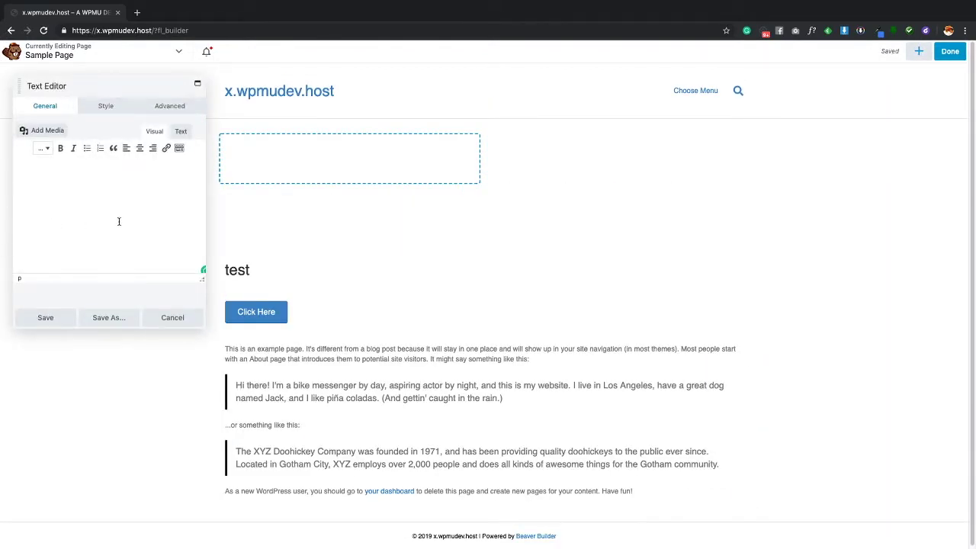
type("fgasdfdsaf")
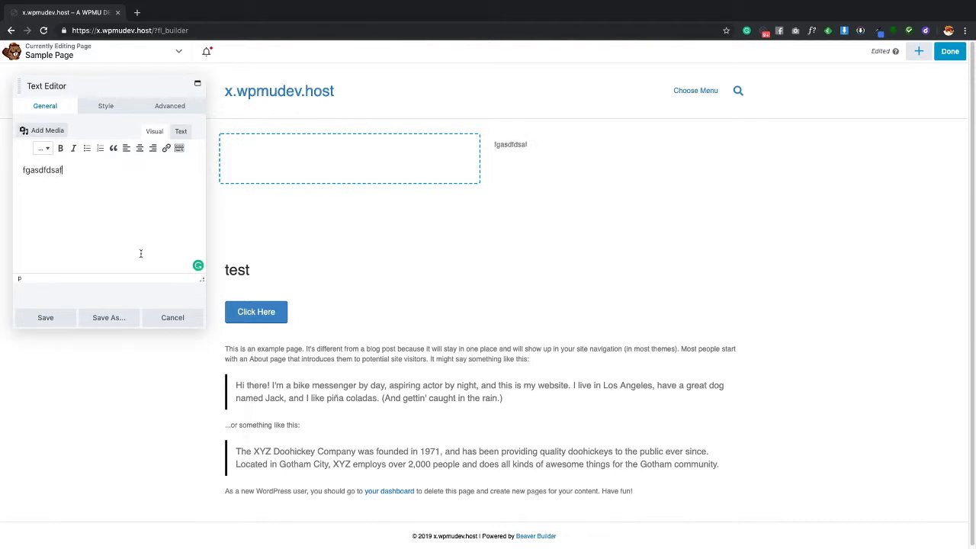
left_click(47, 317)
Step: Try a Photo module in the left column, then cancel it so the column stays empty
left_click(919, 51)
left_click_drag(796, 194, 427, 191)
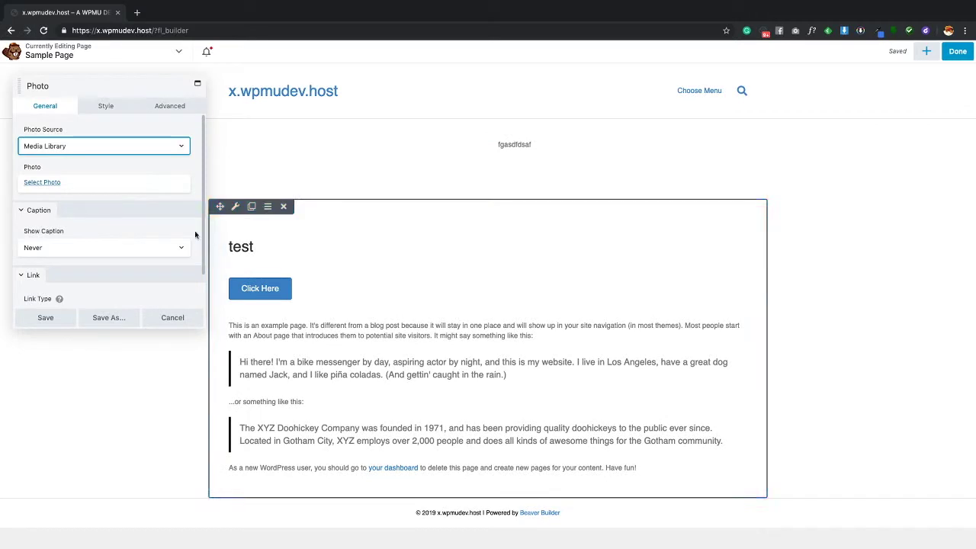
left_click(173, 317)
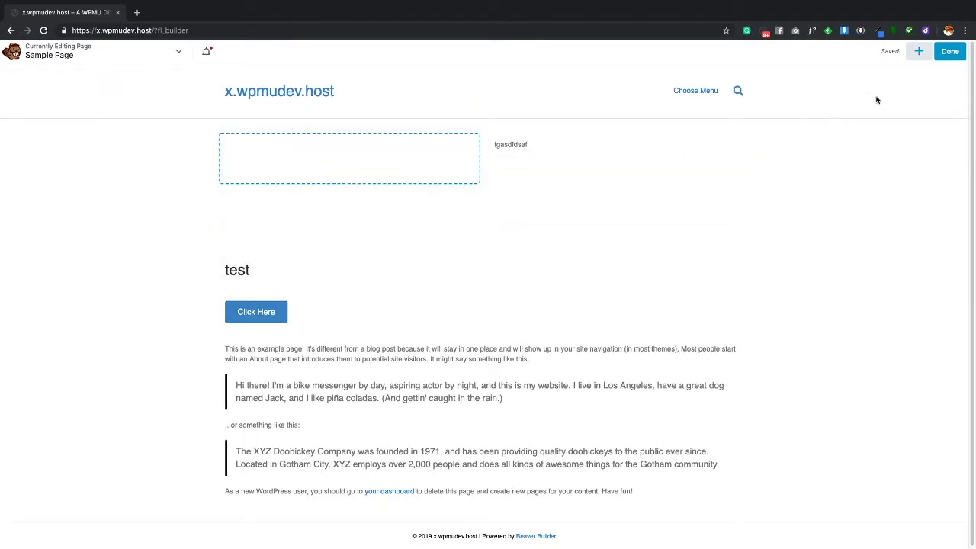
left_click(918, 51)
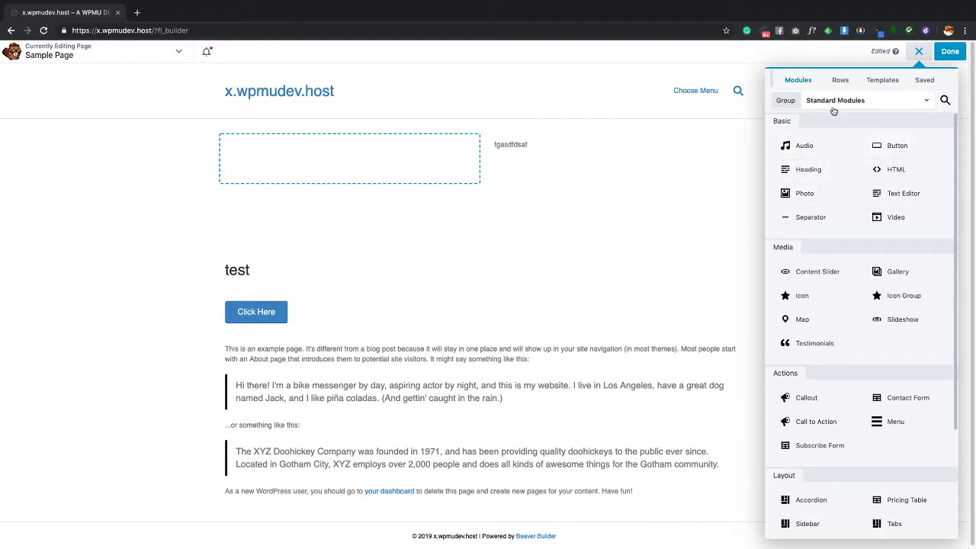
Step: Compare the row layouts list with the modules list in the content panel
left_click(840, 80)
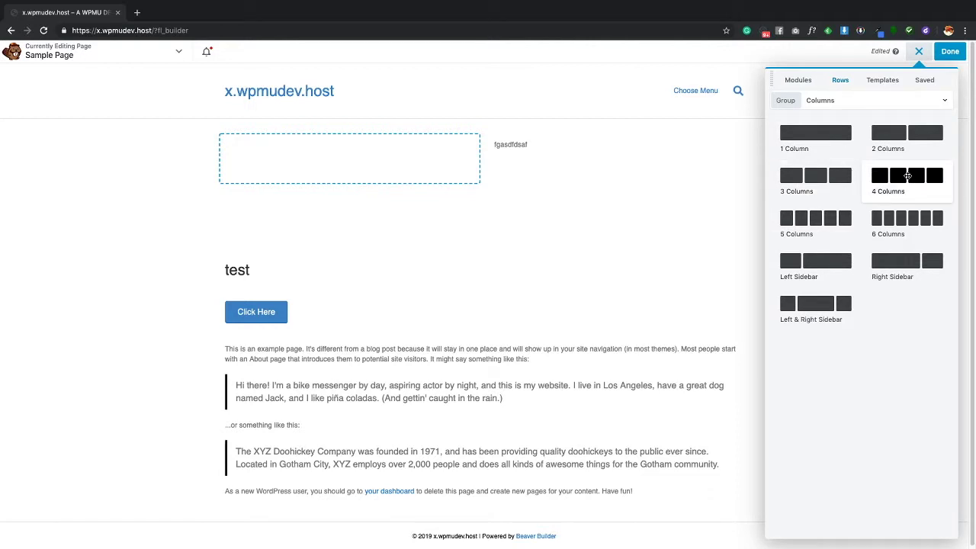
left_click(798, 80)
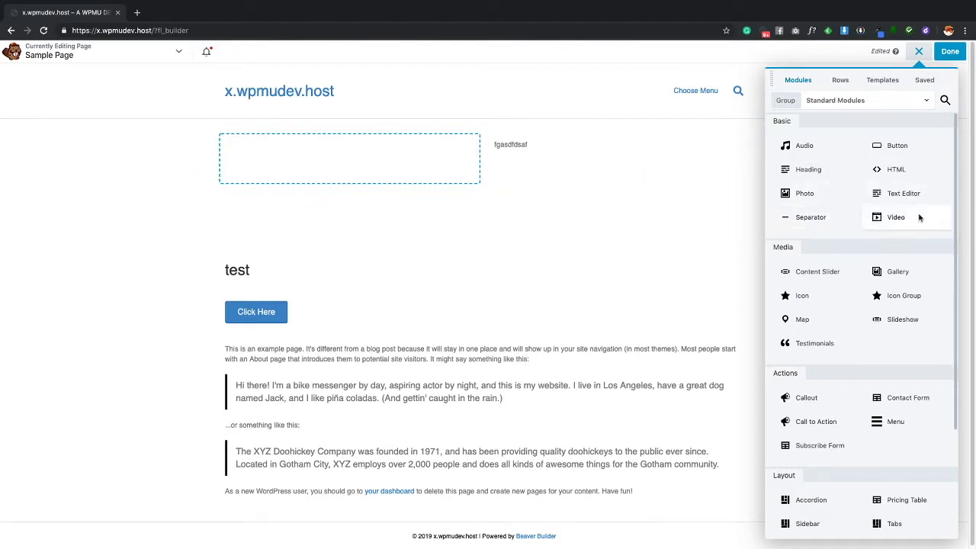
left_click(840, 81)
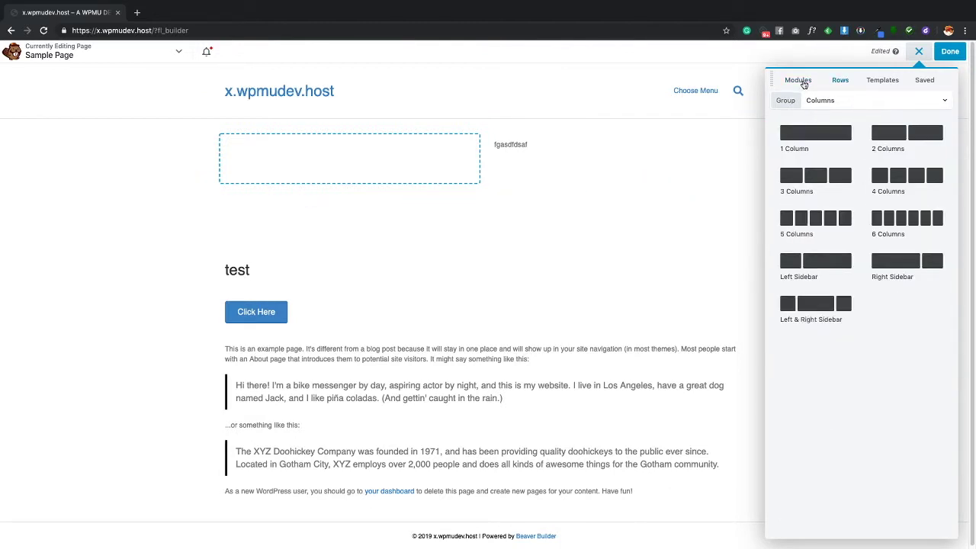
left_click(802, 81)
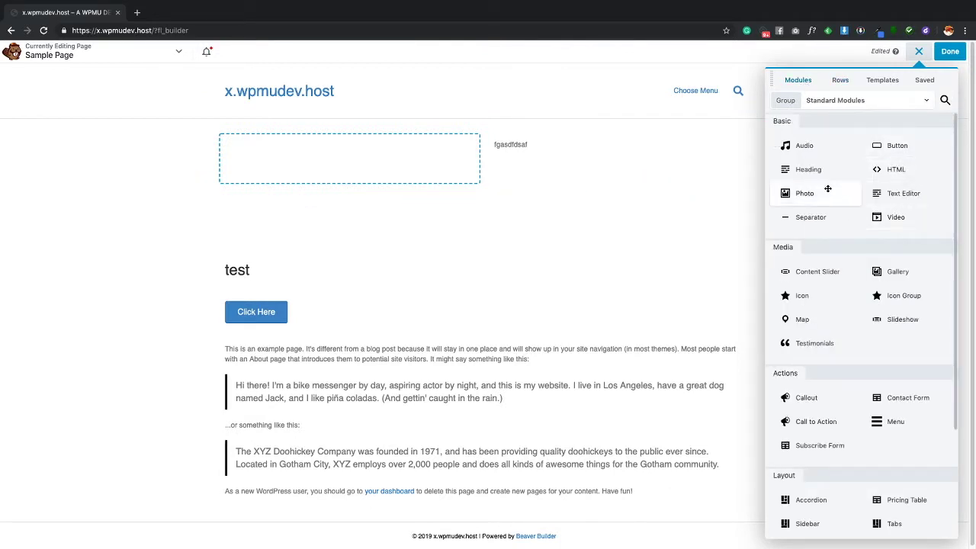
Step: Drop an HTML module in as a new row, discard it, and reopen the content panel
left_click_drag(906, 168, 457, 122)
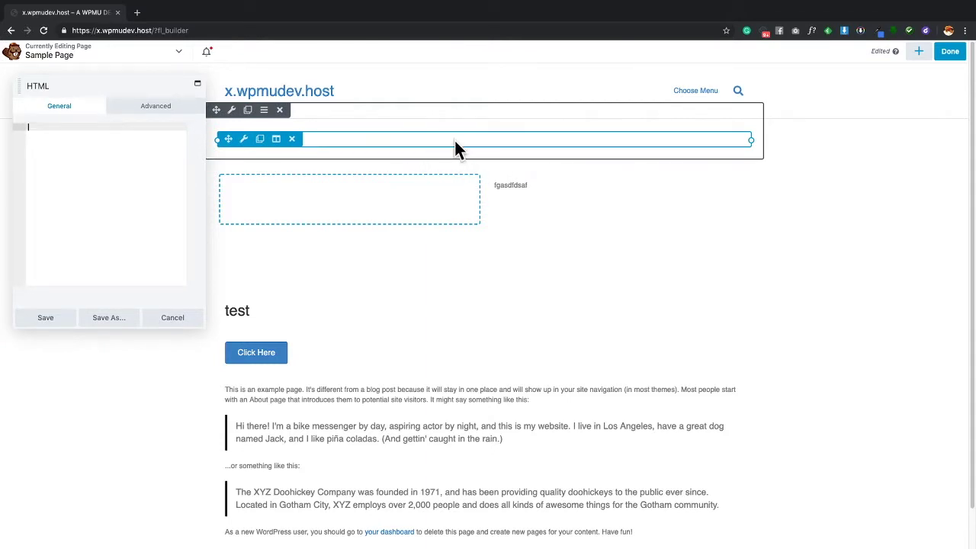
left_click(167, 319)
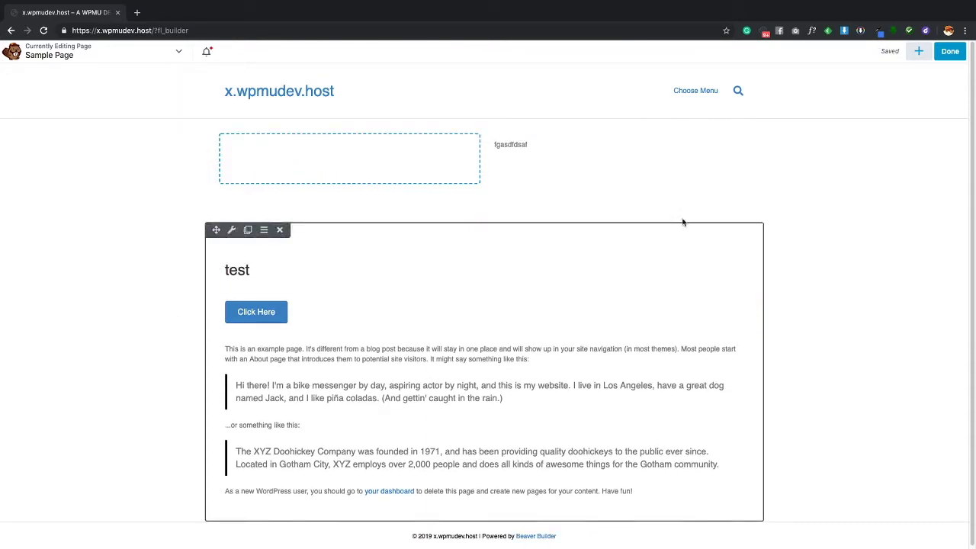
left_click(919, 53)
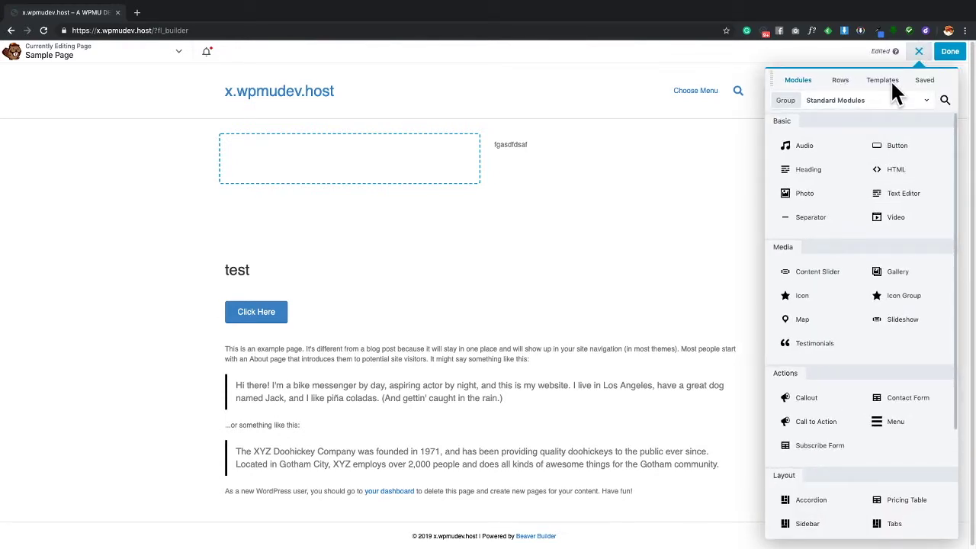
Step: Browse the page templates, keeping the Landing Pages group selected
left_click(893, 84)
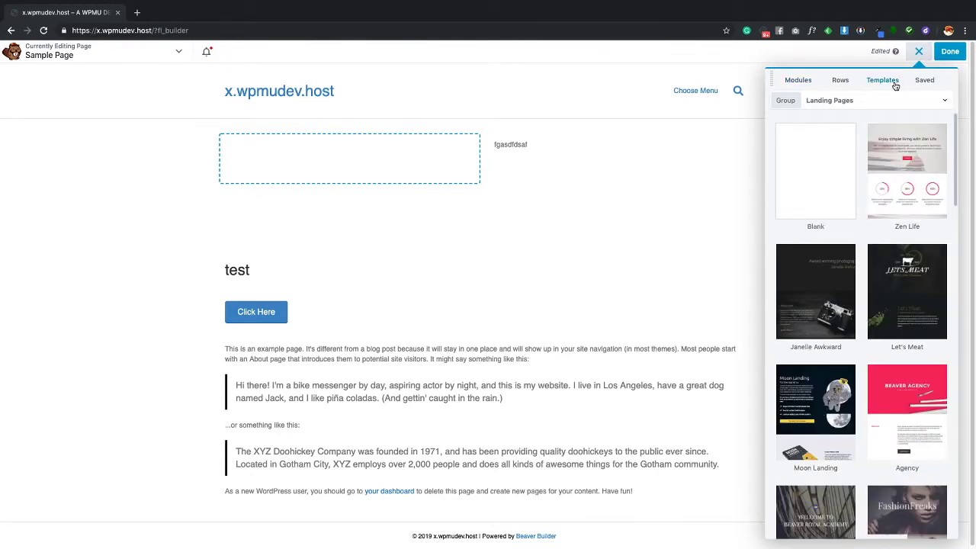
left_click(930, 100)
left_click(930, 101)
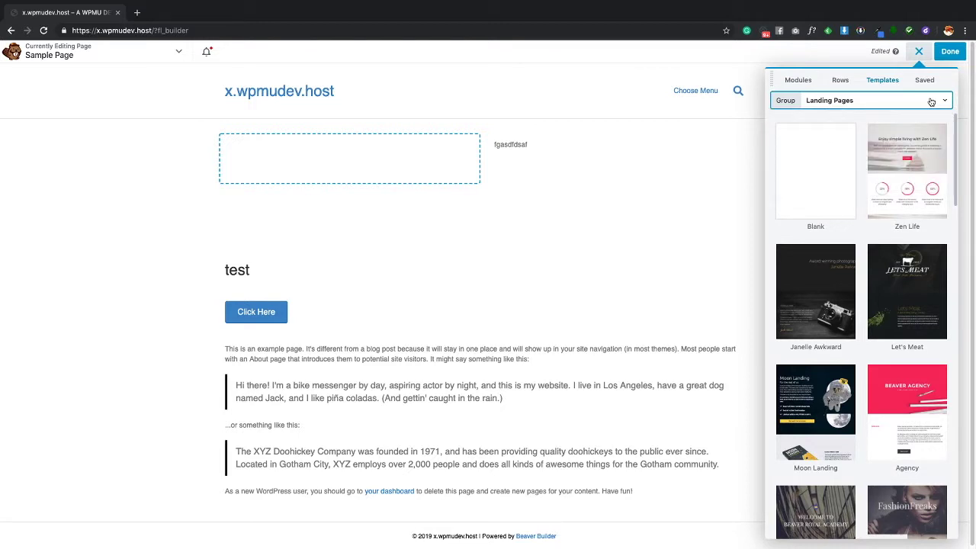
scroll(899, 160, "down", 3)
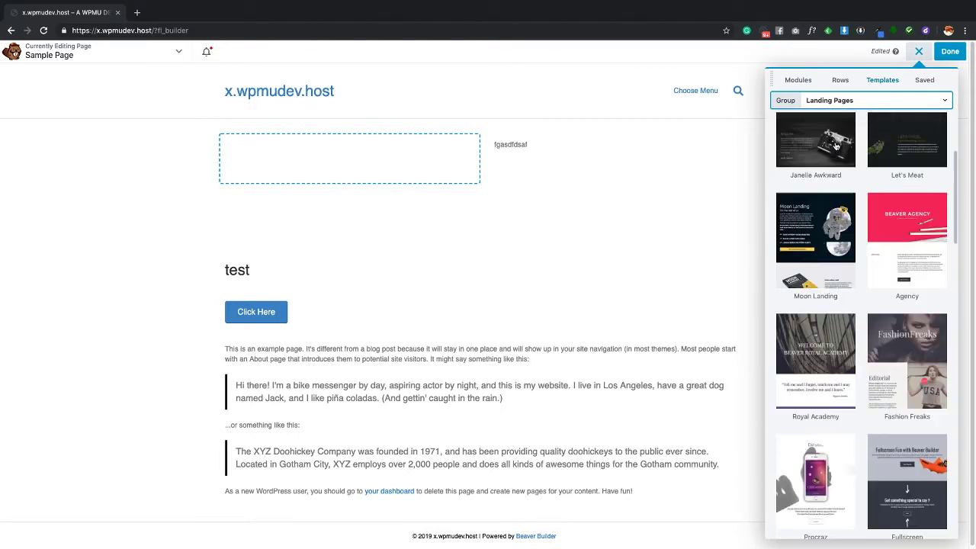
scroll(894, 161, "up", 3)
scroll(893, 162, "down", 2)
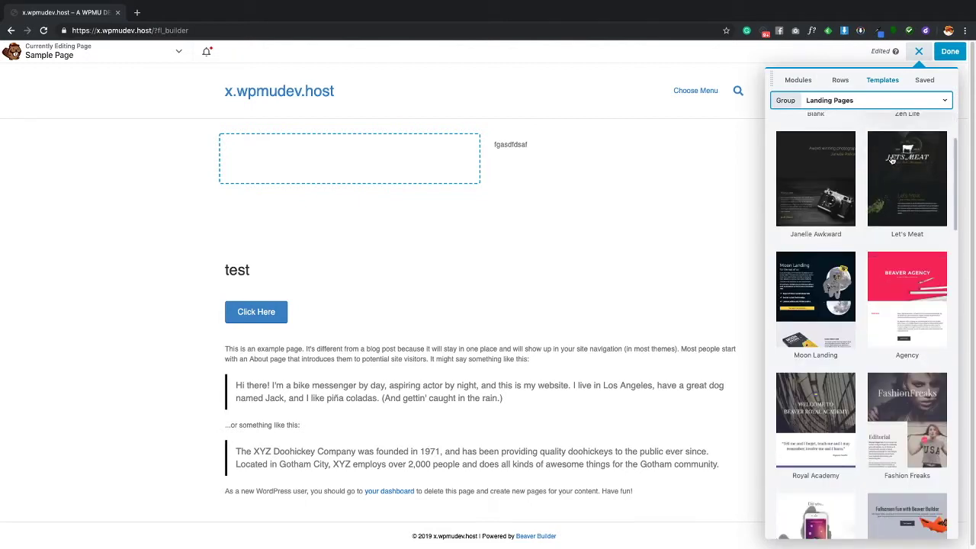
Step: Apply the Agency landing page template, replacing and confirming over the existing layout
left_click(918, 315)
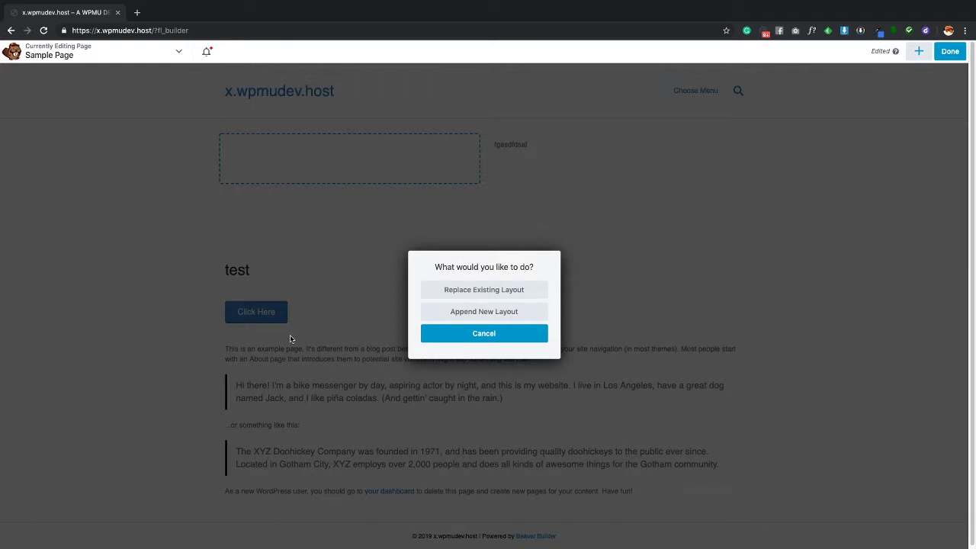
left_click(501, 291)
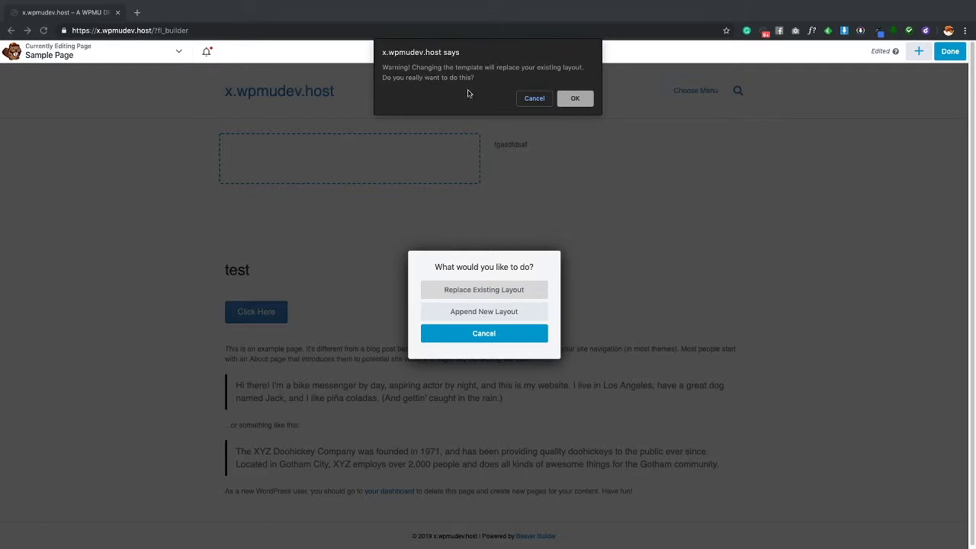
left_click(572, 102)
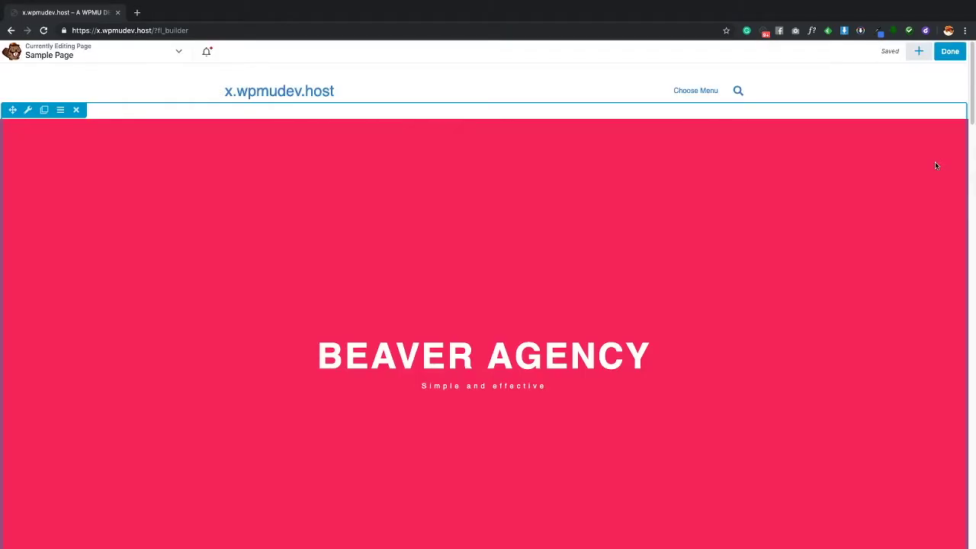
scroll(709, 177, "down", 15)
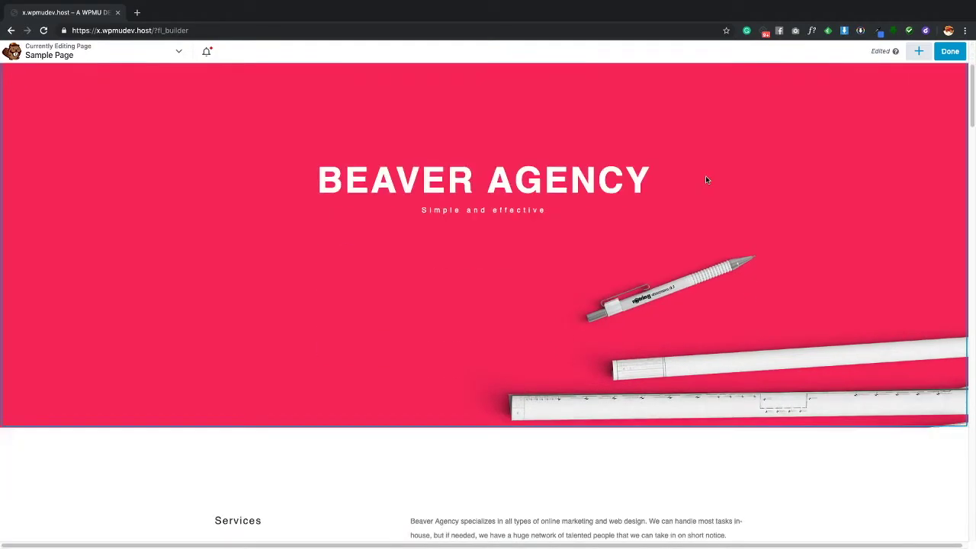
scroll(707, 181, "down", 15)
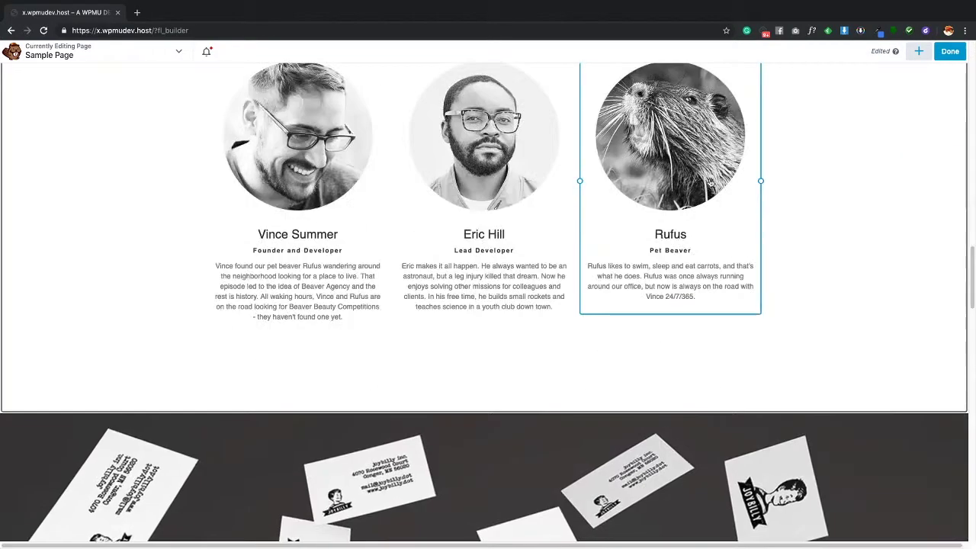
scroll(768, 213, "down", 12)
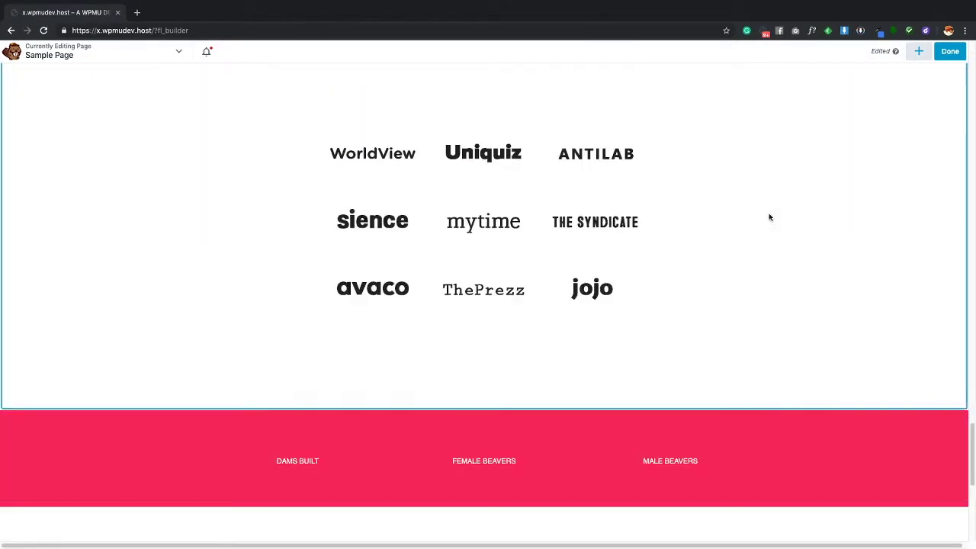
scroll(768, 212, "up", 15)
scroll(770, 214, "up", 20)
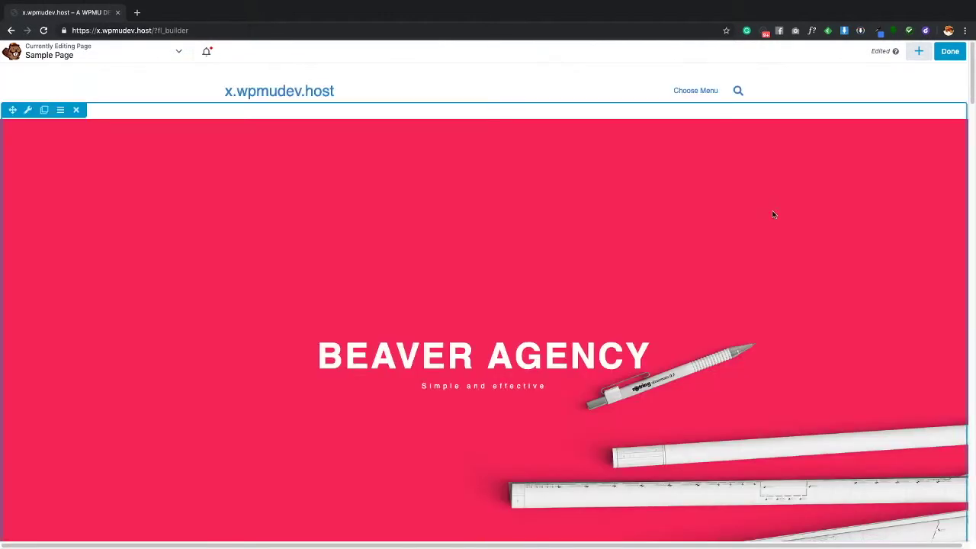
scroll(785, 320, "down", 1)
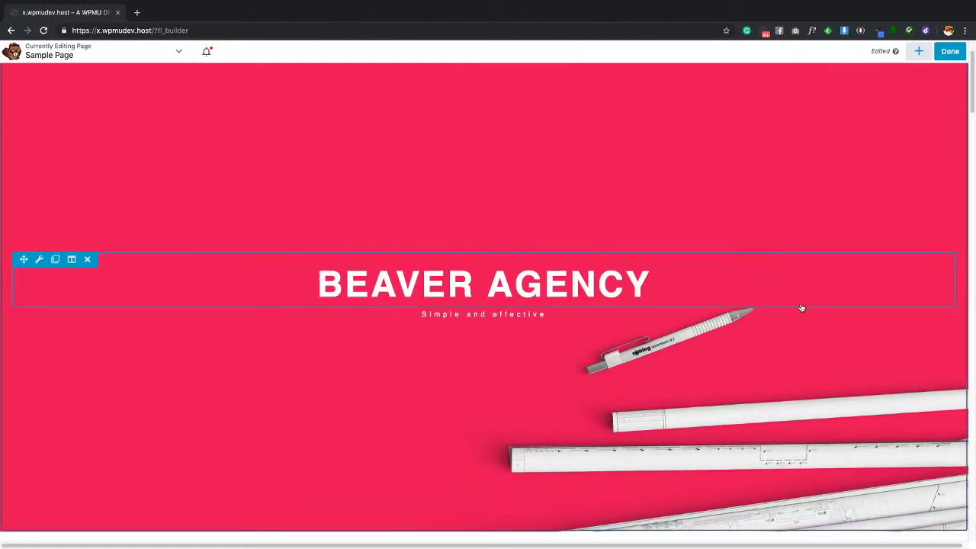
scroll(801, 308, "up", 1)
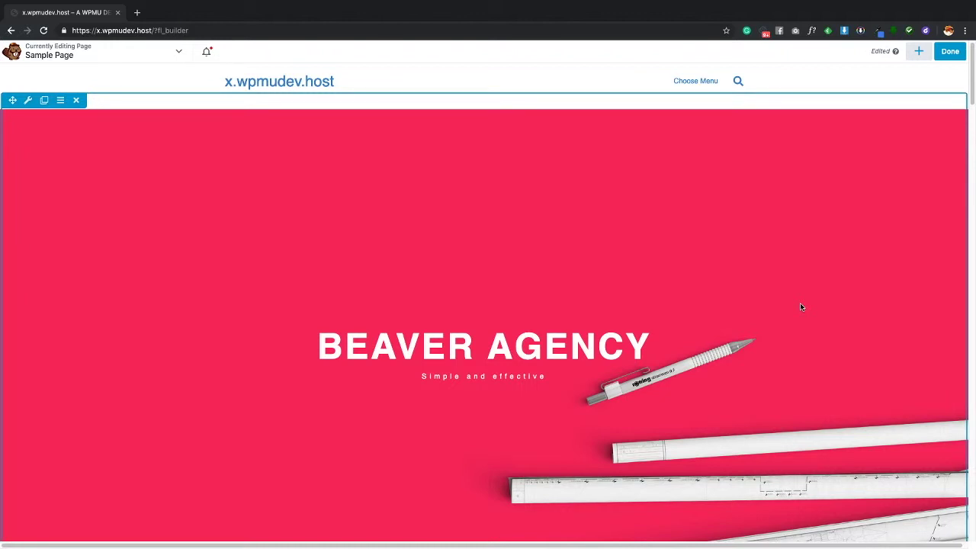
left_click(27, 99)
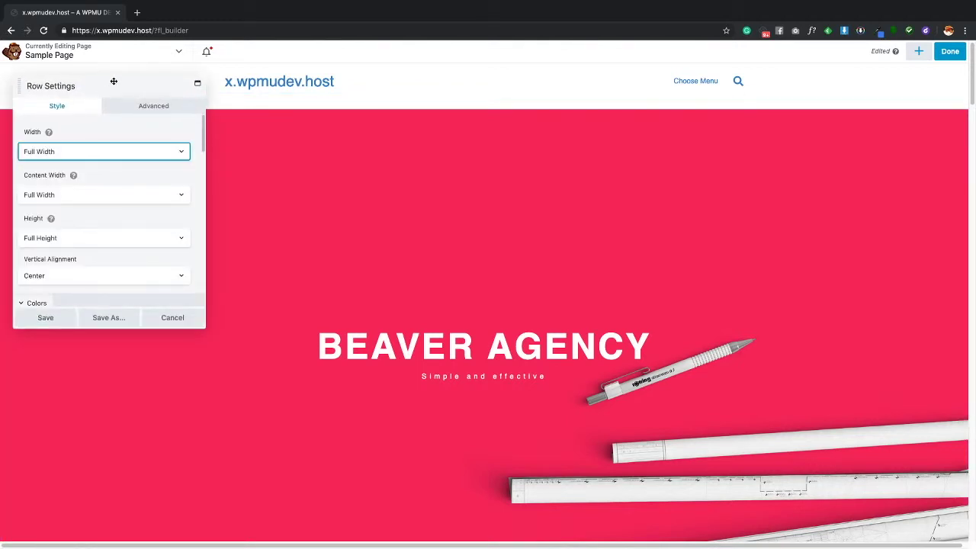
left_click_drag(114, 84, 169, 101)
left_click_drag(267, 336, 366, 401)
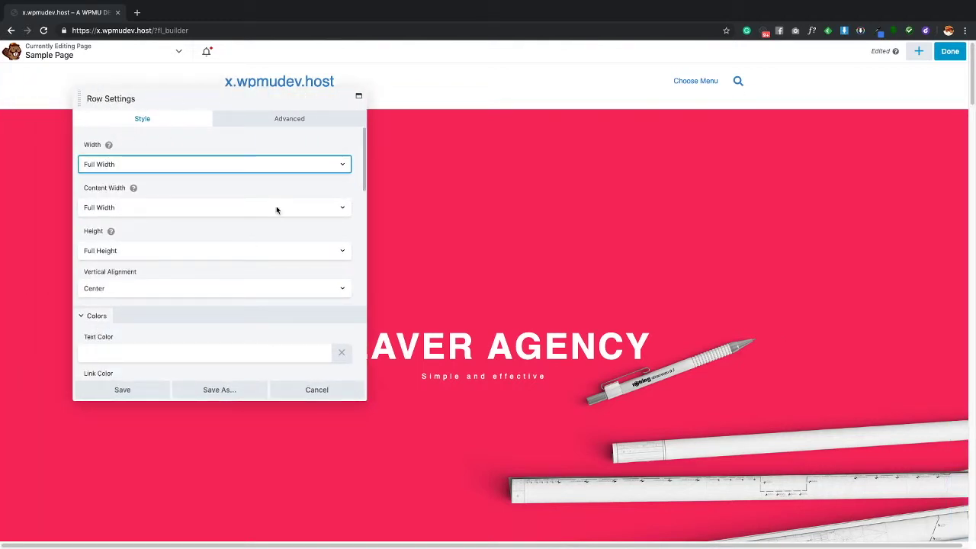
left_click(321, 391)
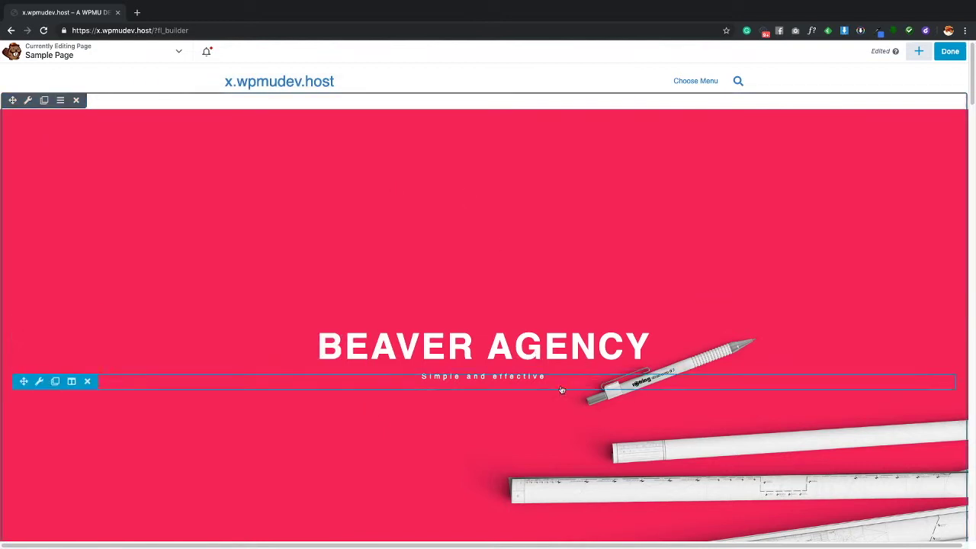
left_click(554, 356)
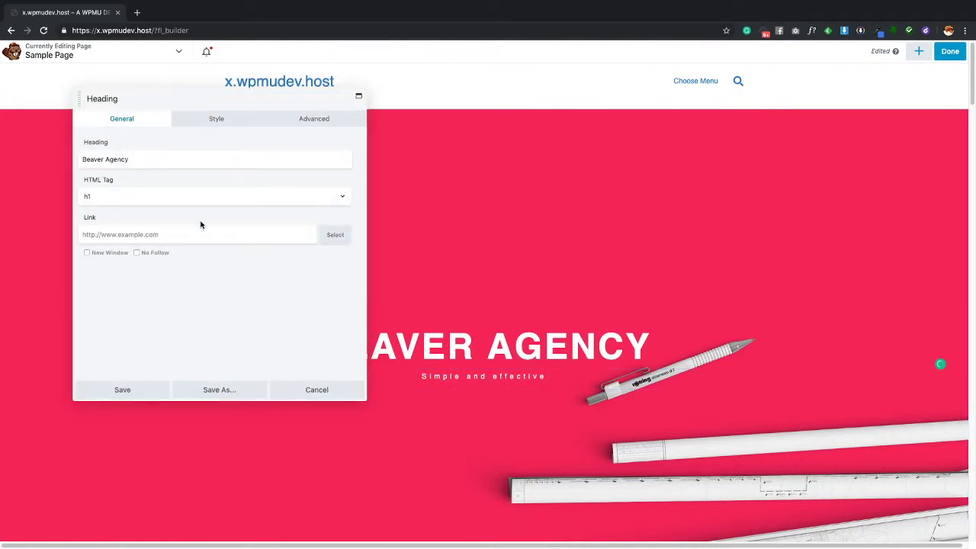
left_click_drag(369, 403, 405, 426)
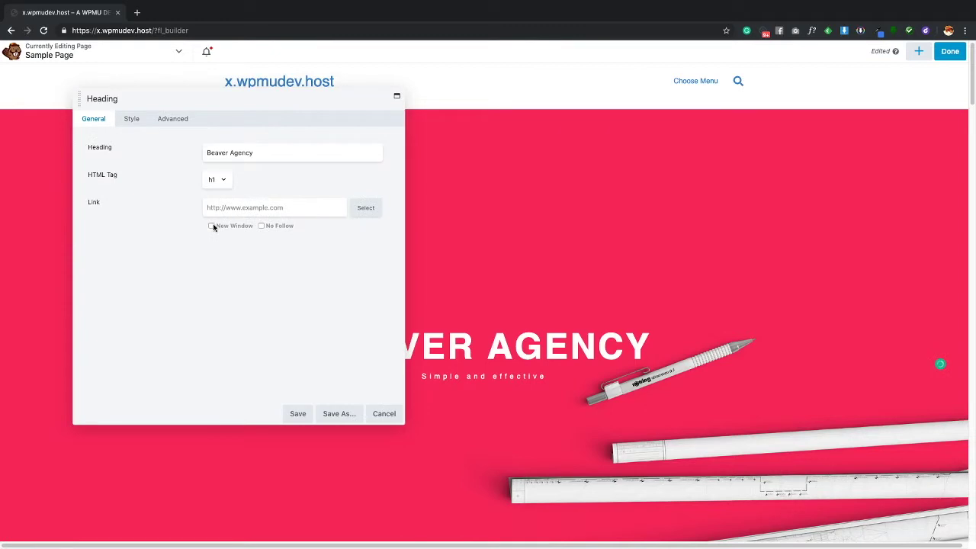
left_click_drag(247, 101, 72, 95)
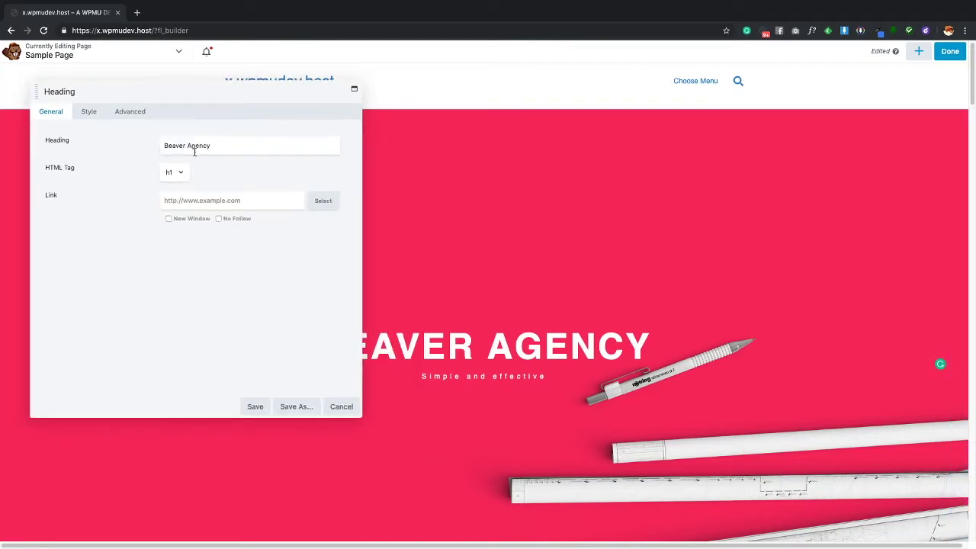
left_click(341, 407)
scroll(612, 321, "down", 1)
scroll(612, 321, "down", 20)
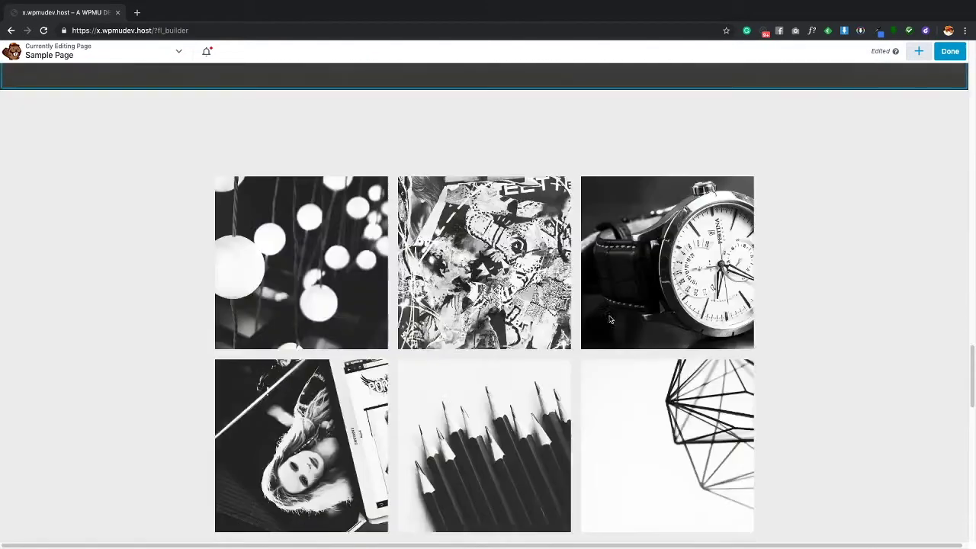
scroll(610, 319, "up", 20)
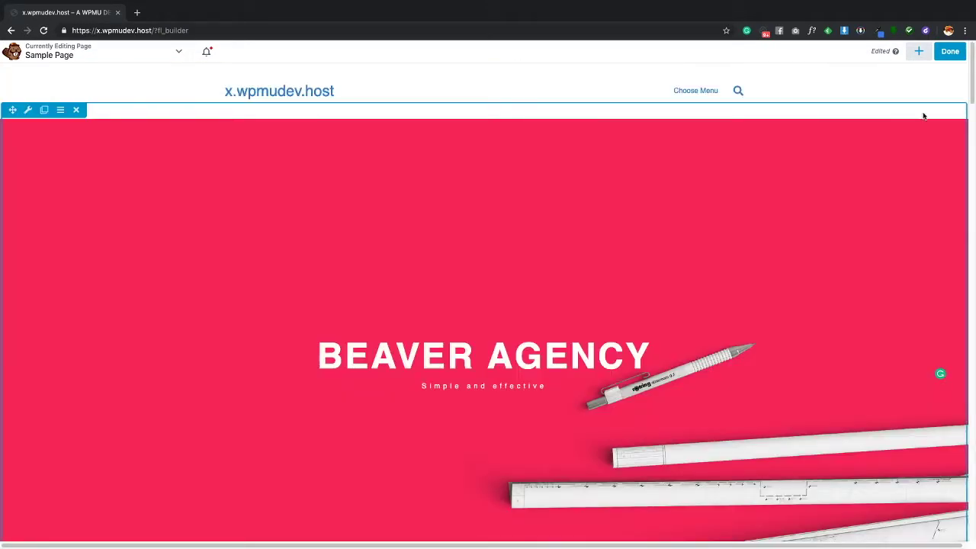
Step: Browse the Landing Pages and Content Pages template groups in the content panel
left_click(918, 51)
left_click(862, 101)
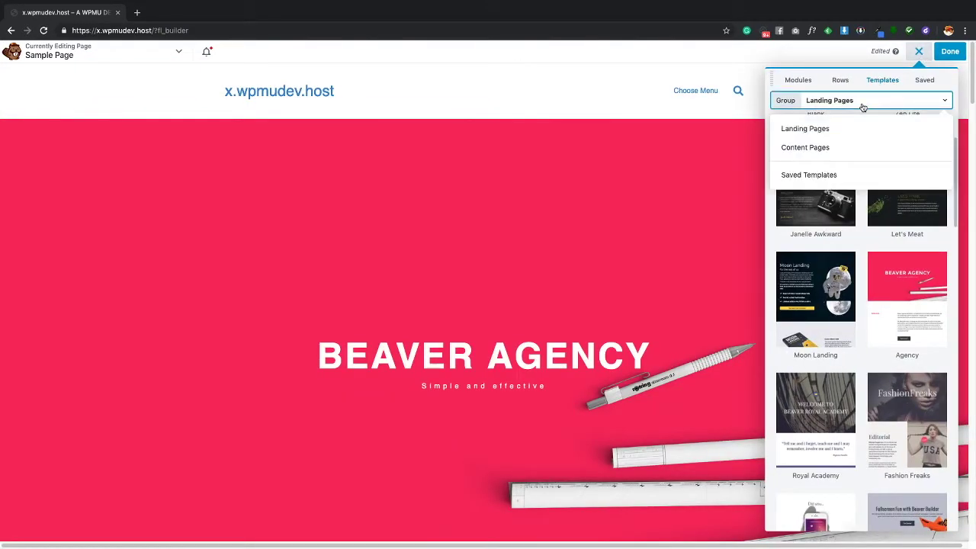
left_click(823, 128)
scroll(873, 186, "down", 5)
scroll(873, 186, "down", 15)
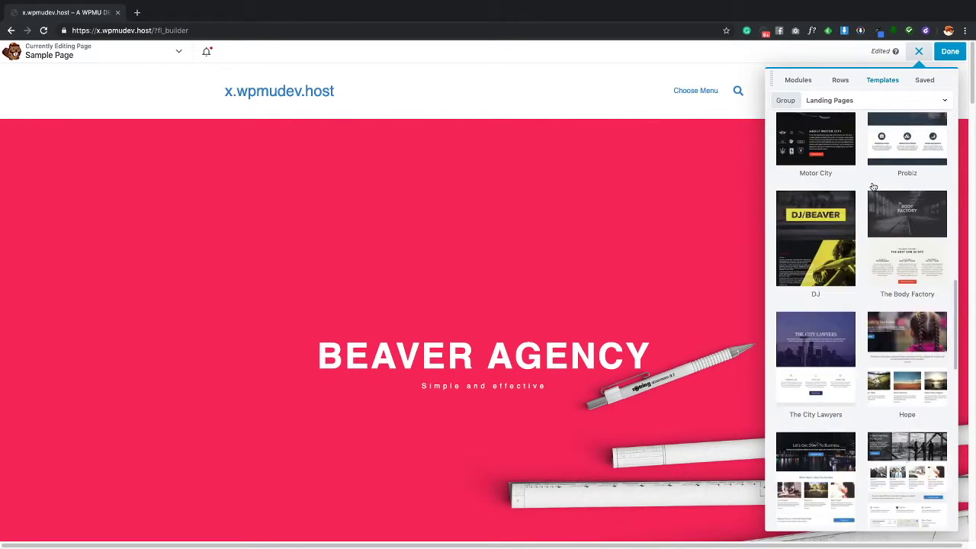
scroll(873, 187, "up", 20)
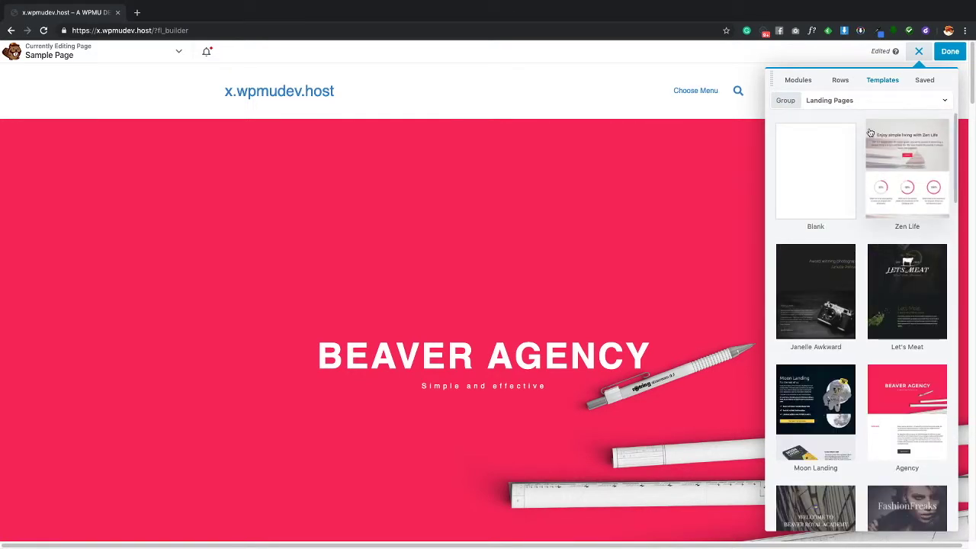
left_click(861, 101)
left_click(834, 148)
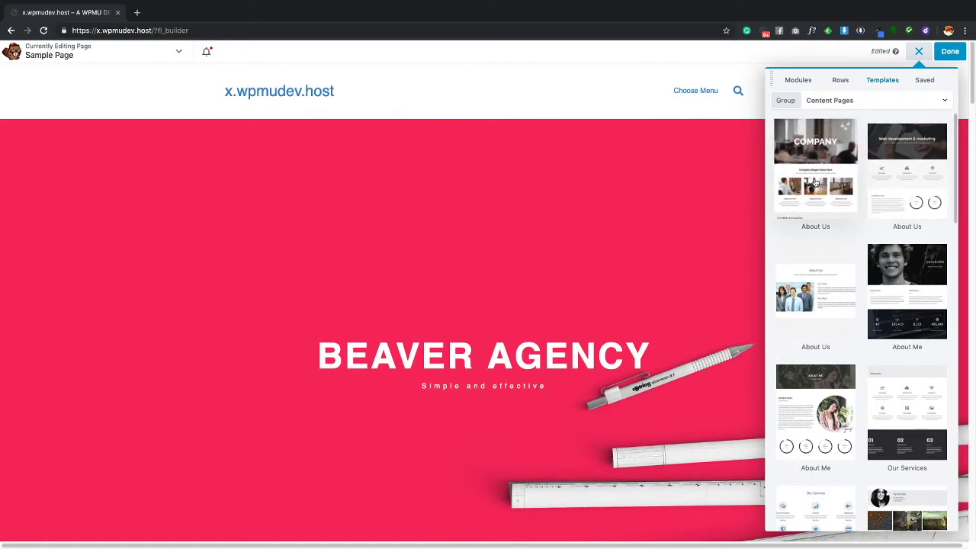
scroll(896, 255, "down", 1)
scroll(896, 255, "down", 2)
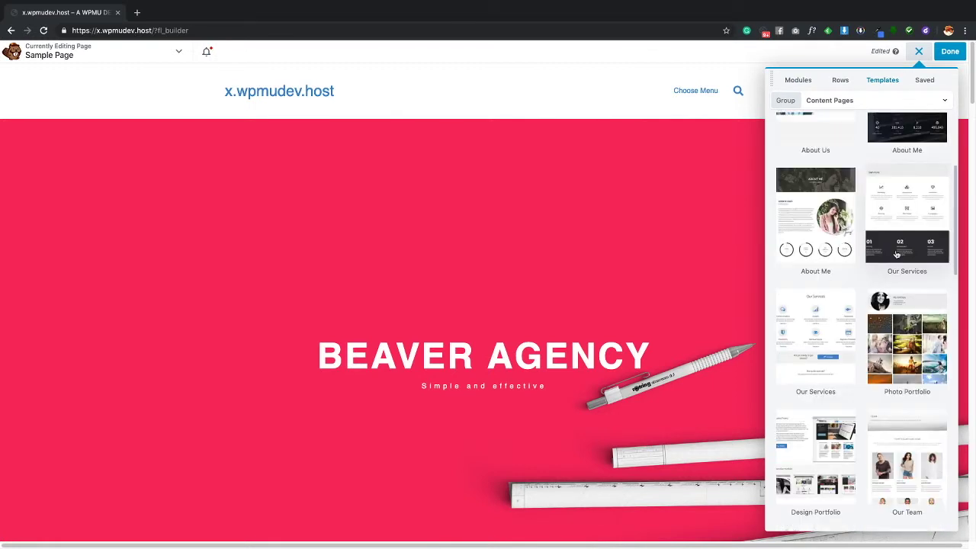
scroll(893, 324, "down", 10)
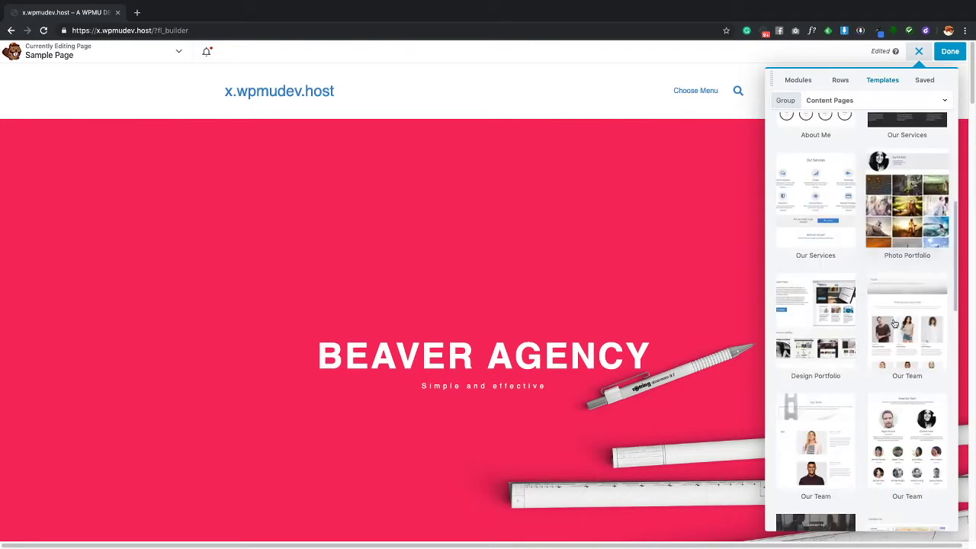
scroll(910, 316, "up", 3)
scroll(910, 315, "down", 6)
scroll(910, 315, "up", 10)
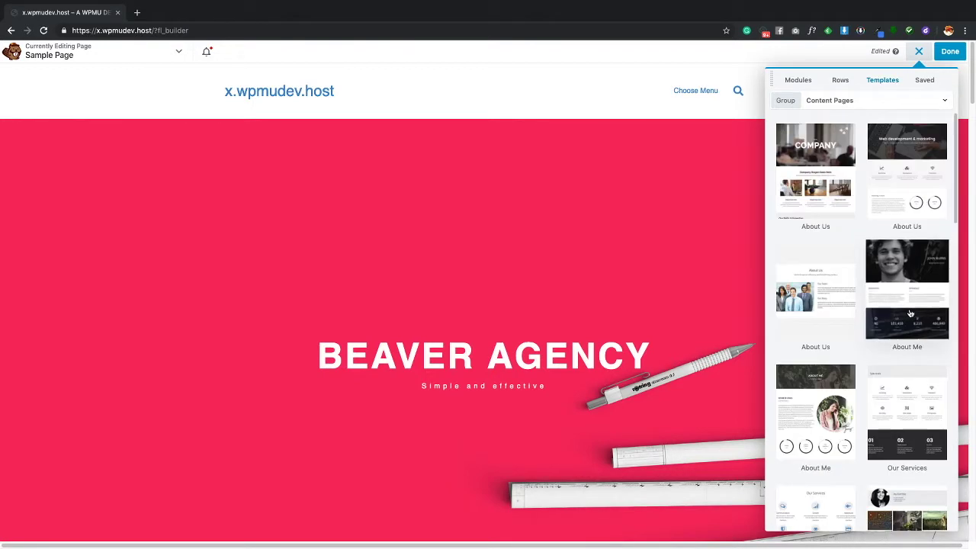
Step: Set the template group back to Landing Pages, then view the empty Saved library
left_click(846, 101)
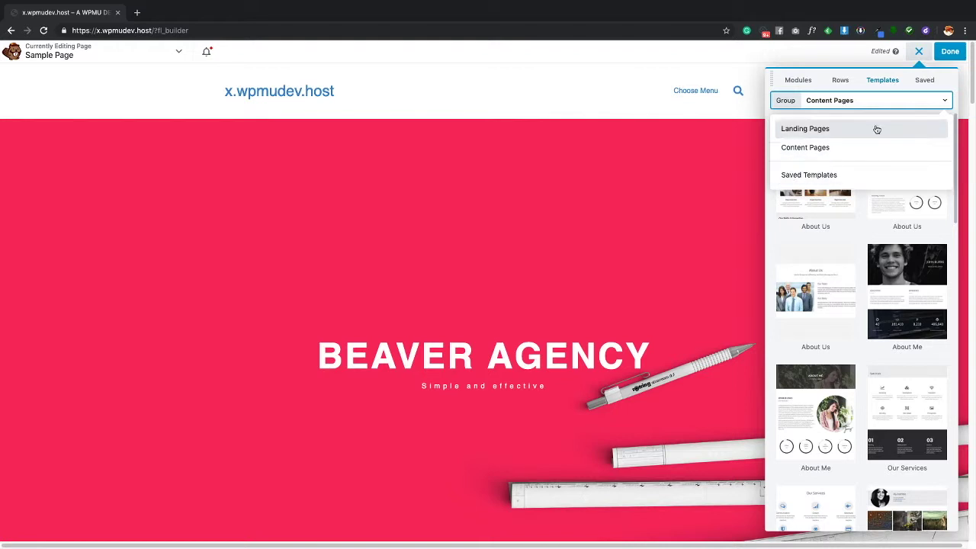
key("Up")
key("Return")
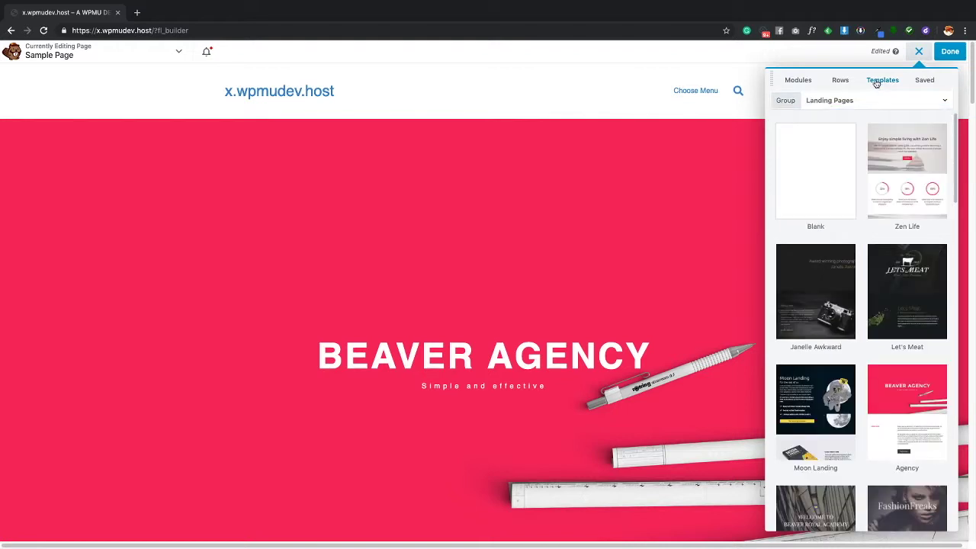
left_click(925, 81)
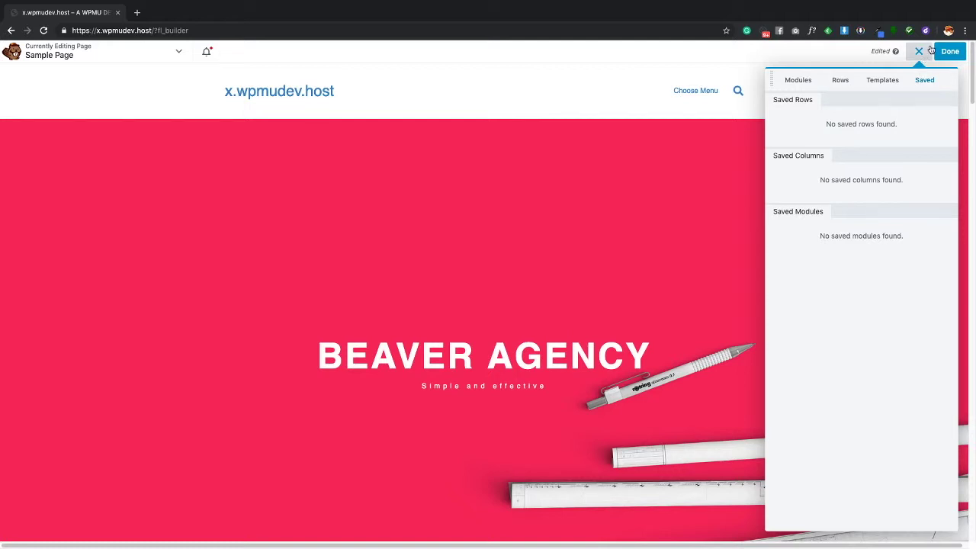
Step: Look through the Modules, Templates and Saved tabs, then close the content panel
left_click(798, 81)
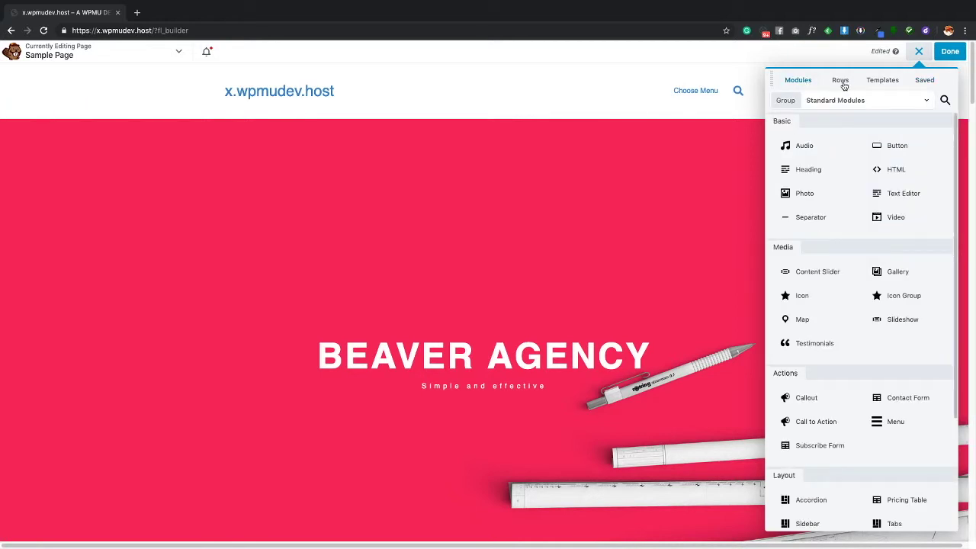
left_click(883, 87)
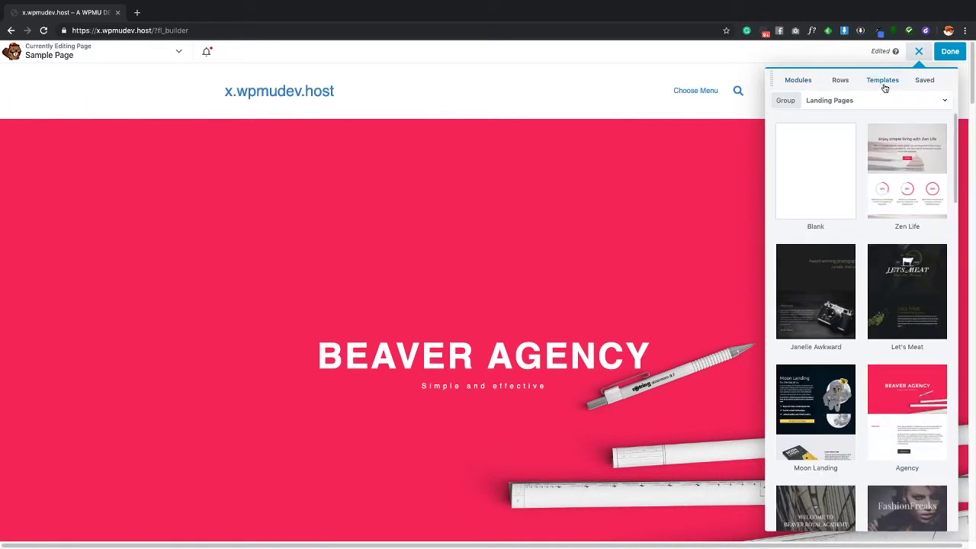
left_click(923, 81)
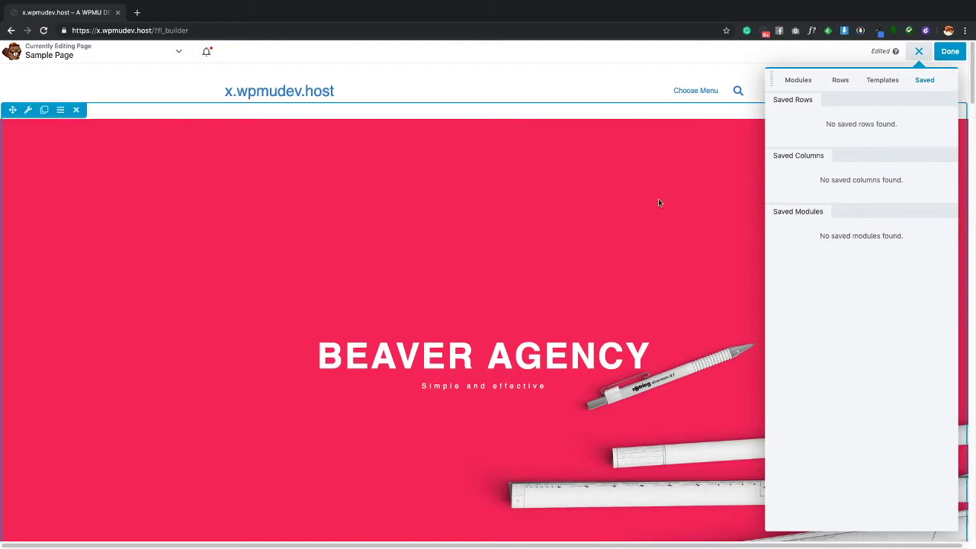
left_click(918, 51)
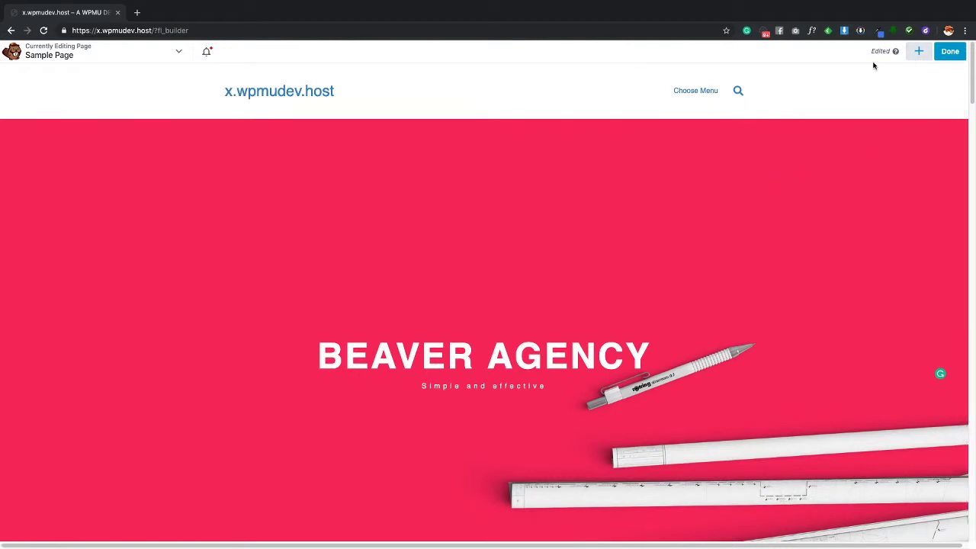
Step: Reopen the standard modules panel, float and re-dock it, then close it
left_click(919, 51)
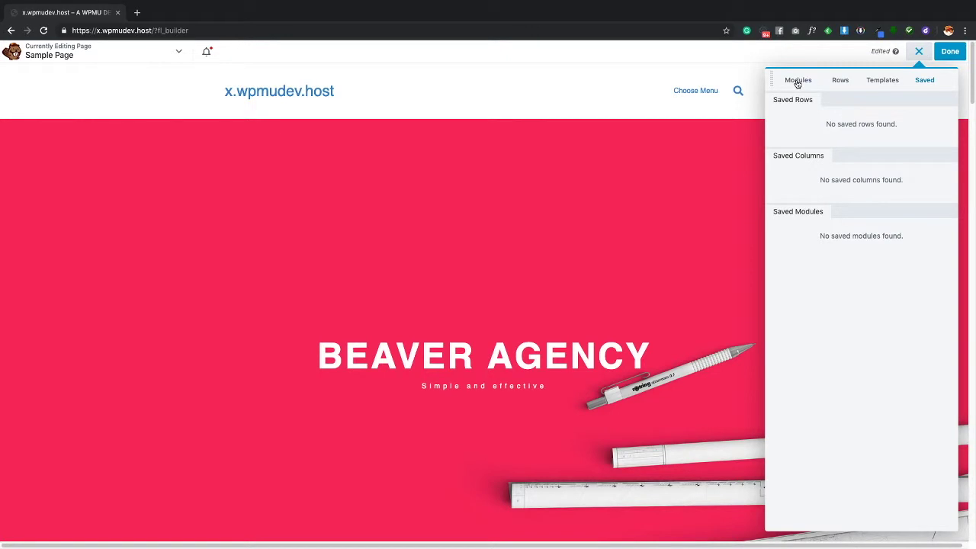
left_click(798, 81)
mouse_move(772, 79)
left_mouse_down()
mouse_move(237, 100)
mouse_move(774, 80)
mouse_move(657, 166)
mouse_move(778, 85)
left_mouse_up()
left_click(918, 51)
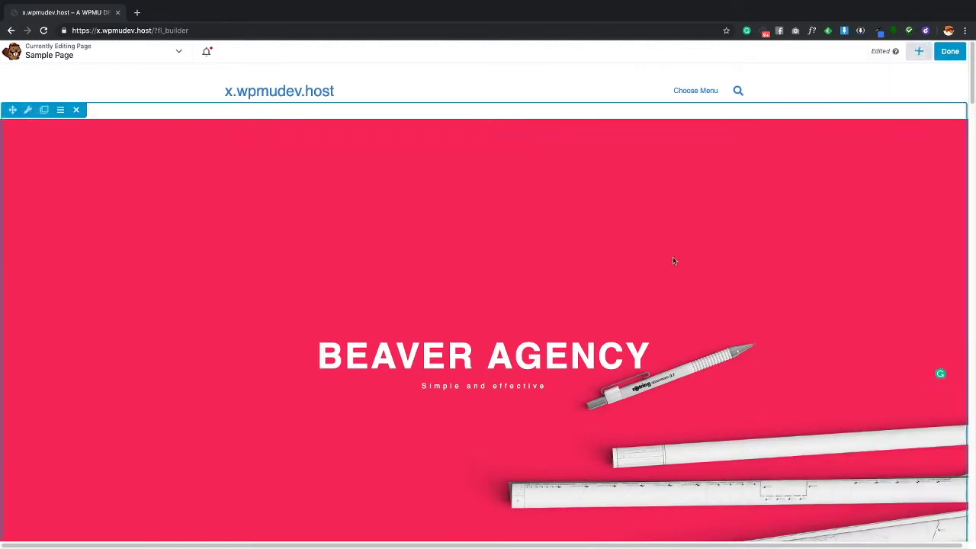
Step: Move the Beaver Agency heading settings between floating, left and right docks, then cancel them
left_click(38, 331)
left_click_drag(307, 110, 564, 92)
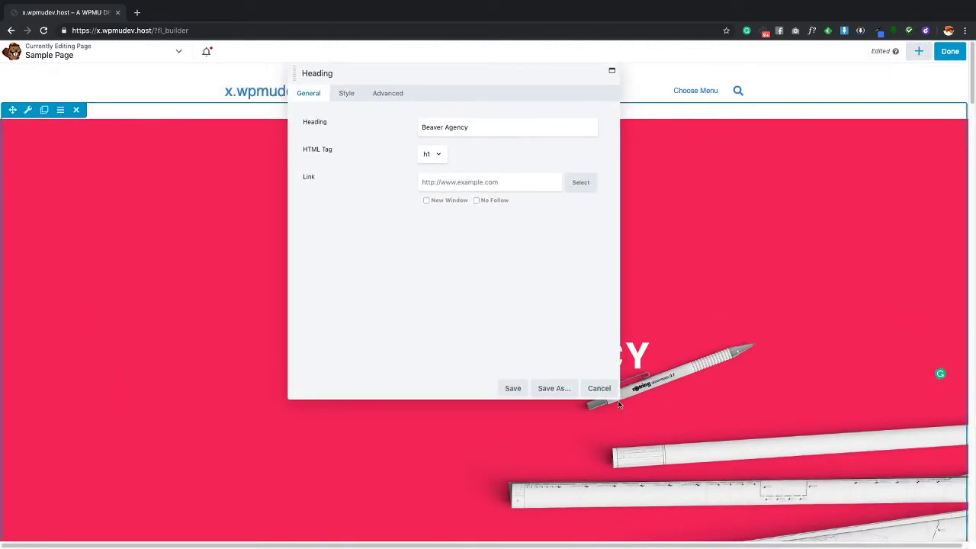
left_click_drag(423, 112, 457, 89)
left_click_drag(516, 89, 8, 148)
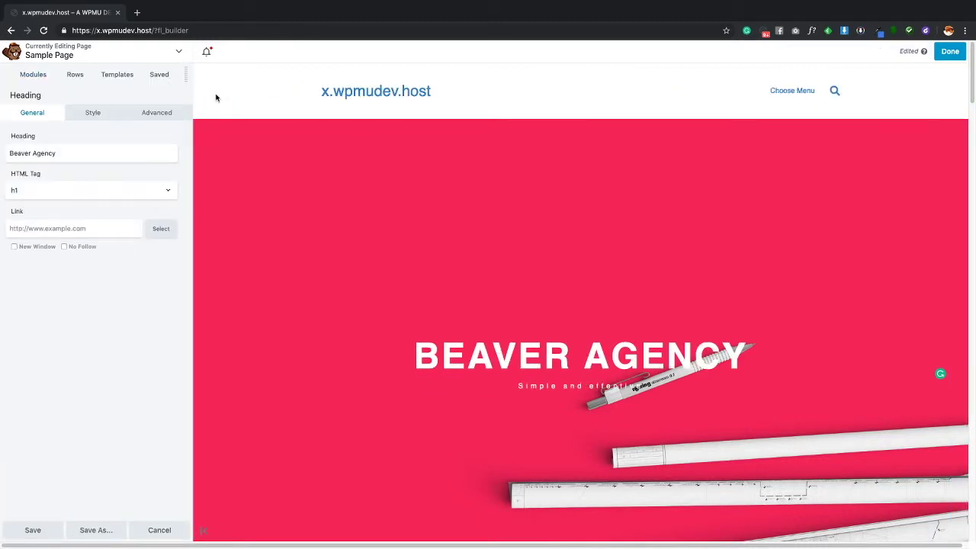
left_click_drag(185, 76, 956, 170)
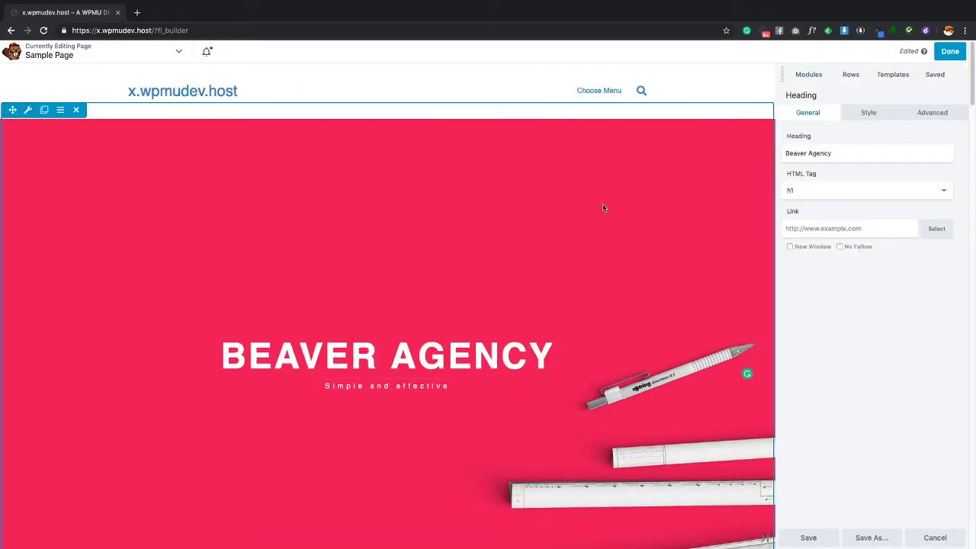
left_click_drag(790, 80, 705, 97)
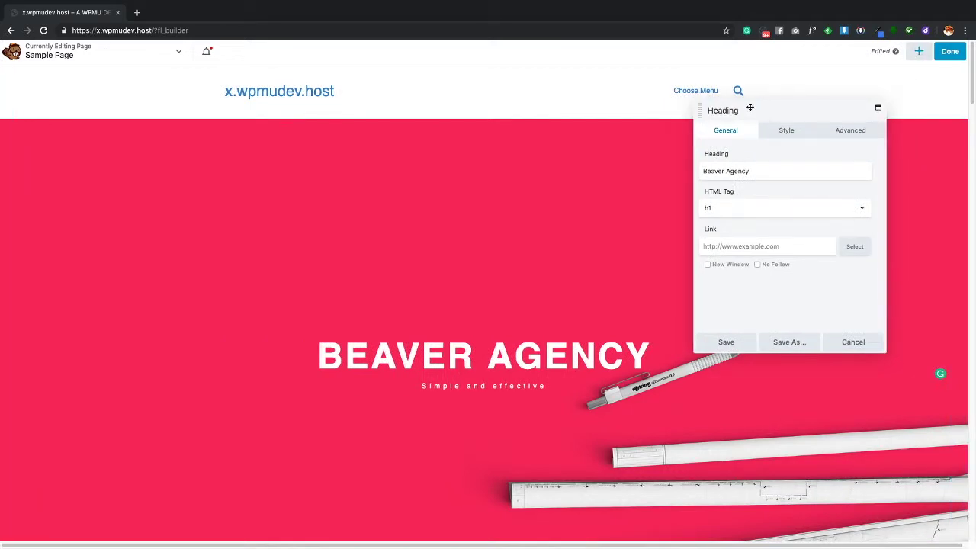
left_click(846, 340)
Step: Reopen the heading settings, dock them on the left edge, and save without changes
left_click(919, 51)
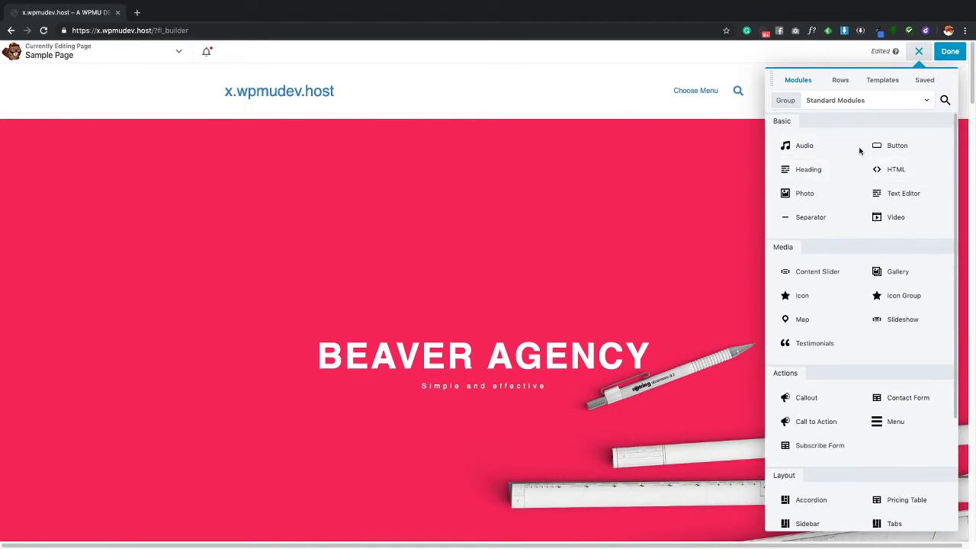
left_click(920, 52)
left_click(38, 331)
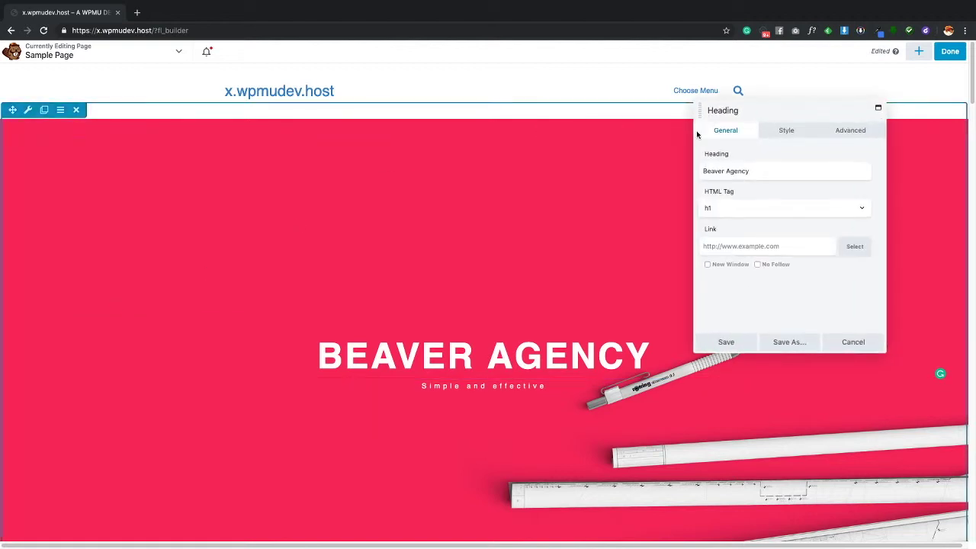
left_click_drag(827, 113, 9, 172)
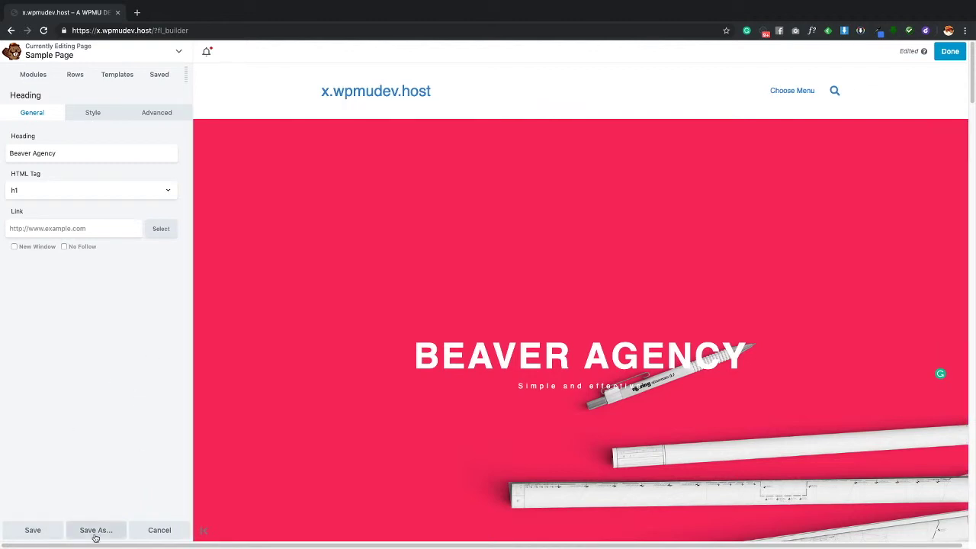
left_click(44, 534)
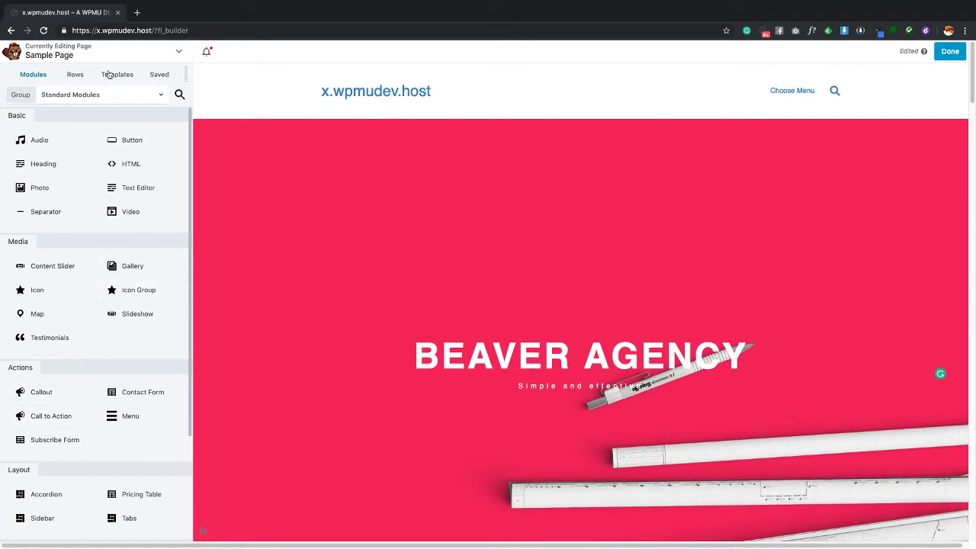
Step: Browse the sidebar's row layouts, templates and standard modules lists
scroll(638, 270, "down", 4)
scroll(637, 269, "up", 4)
scroll(103, 157, "down", 3)
scroll(98, 193, "up", 3)
left_click(75, 74)
left_click(122, 75)
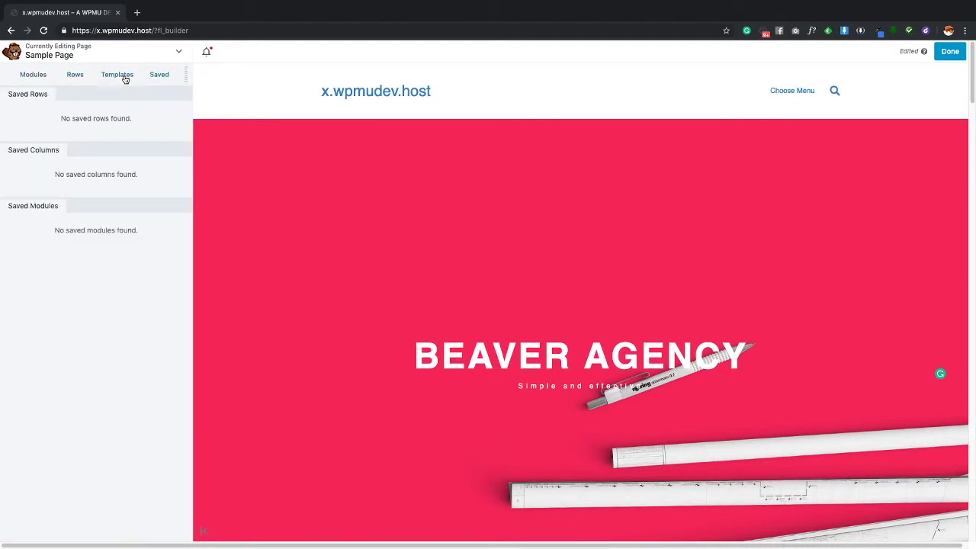
left_click(33, 73)
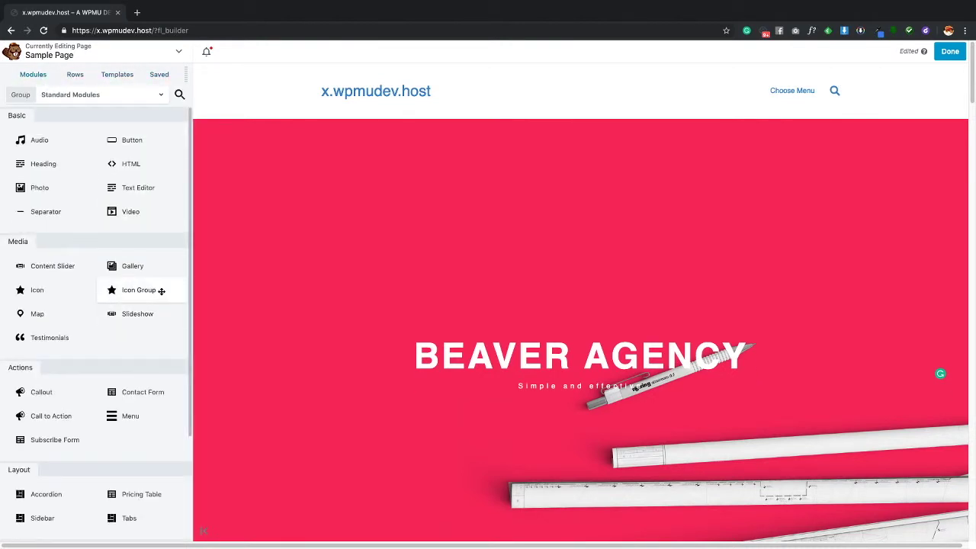
scroll(695, 204, "down", 5)
scroll(723, 255, "down", 5)
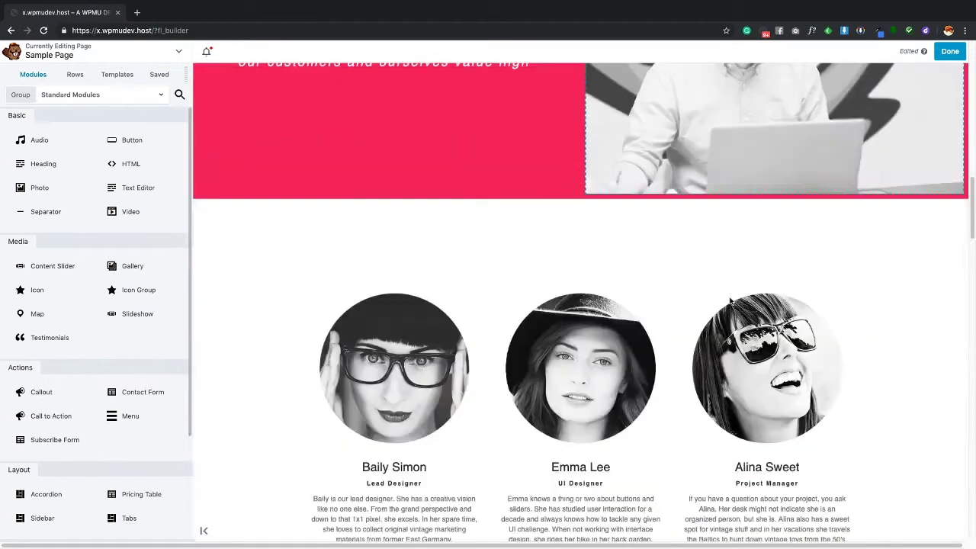
scroll(728, 282, "up", 10)
scroll(590, 302, "down", 1)
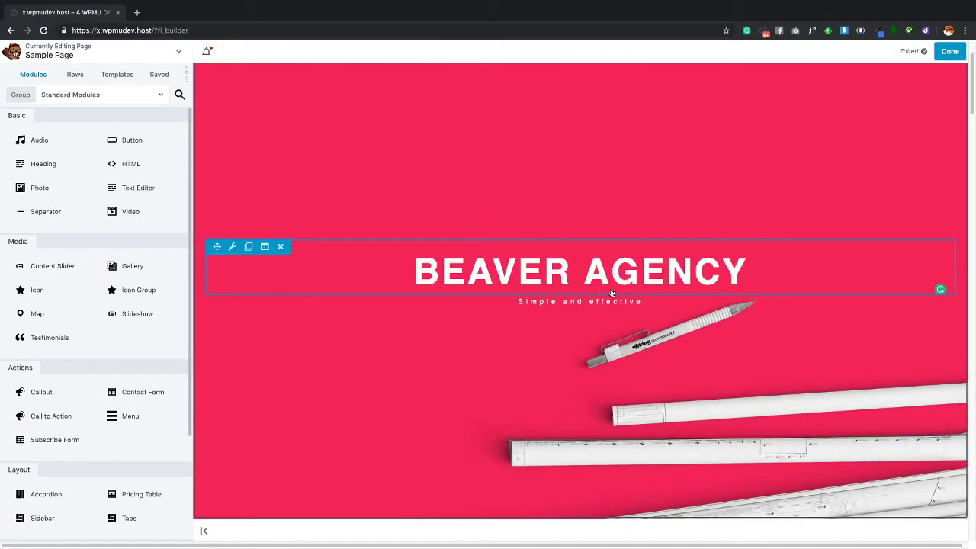
Step: Inspect the heading, Meet the team button and image column settings, then cancel unchanged
left_click(274, 270)
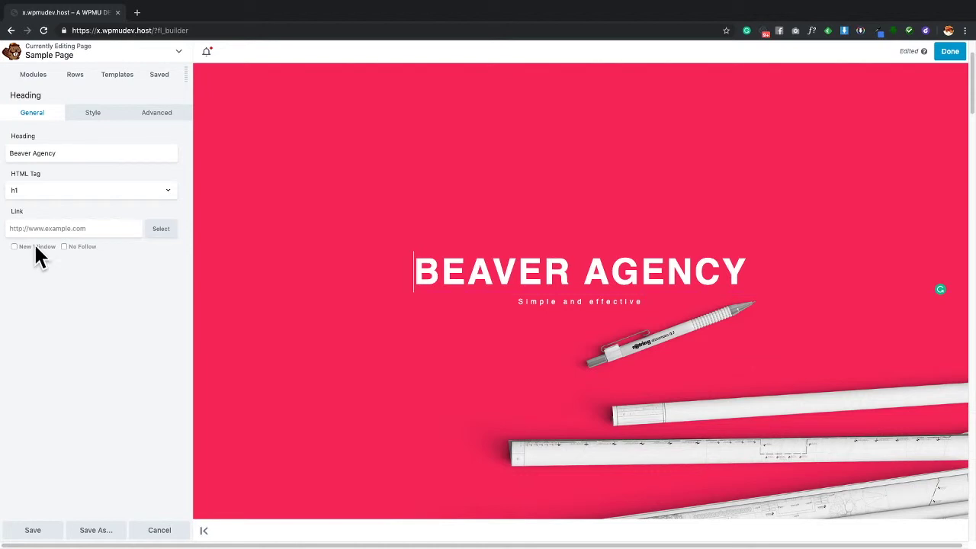
scroll(556, 251, "down", 5)
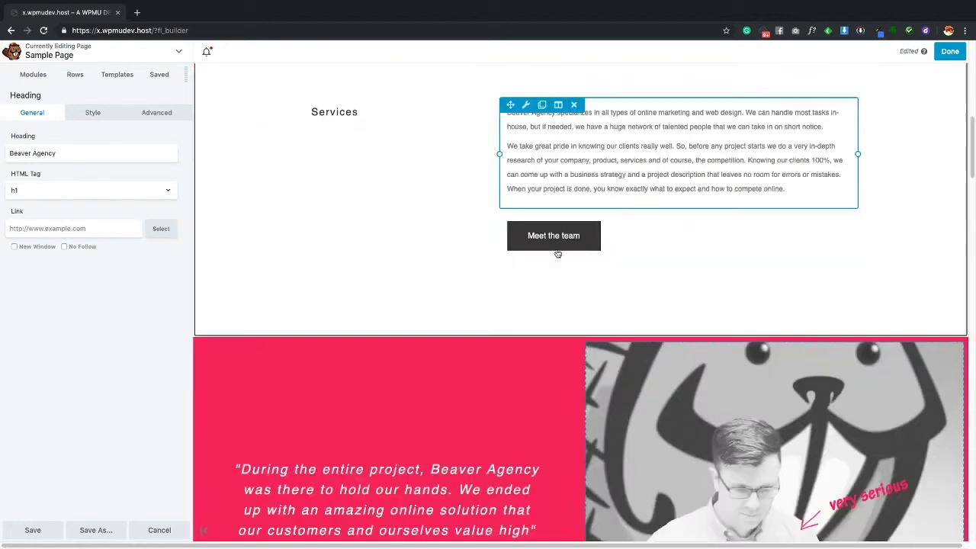
left_click(670, 249)
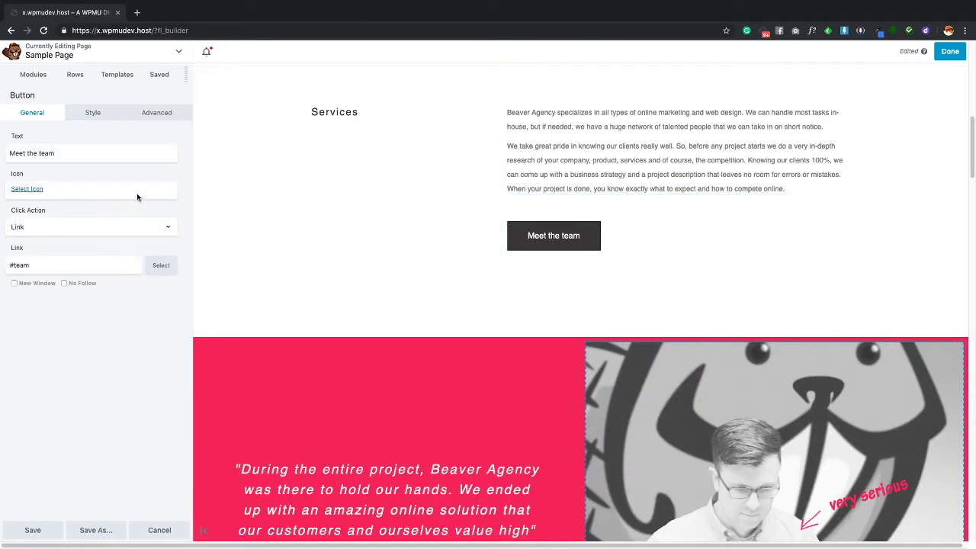
scroll(615, 272, "down", 1)
left_click(757, 326)
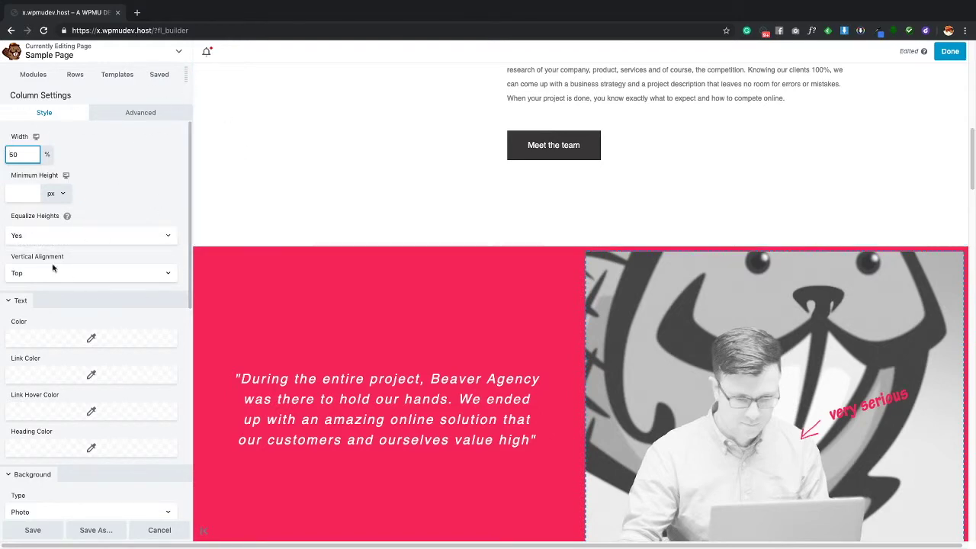
scroll(497, 355, "up", 10)
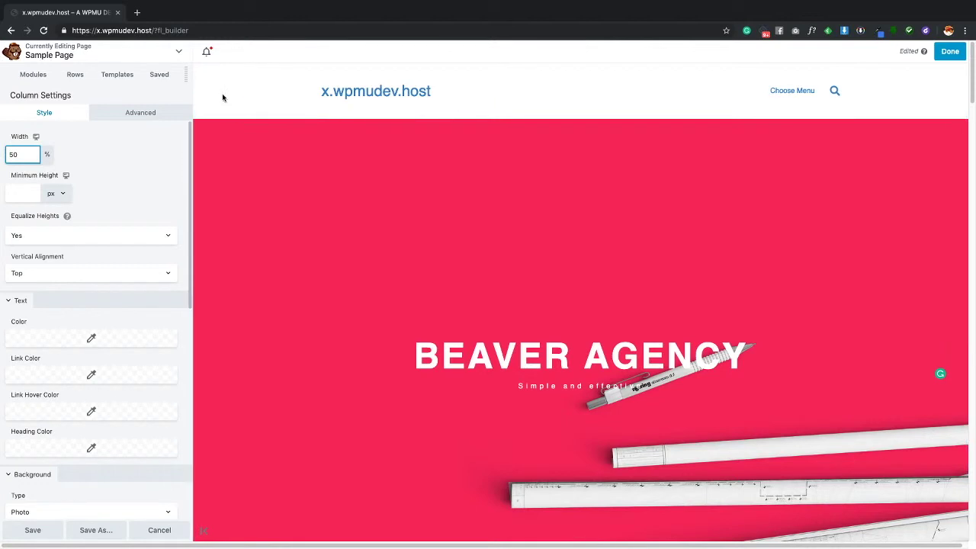
left_click_drag(227, 107, 759, 186)
left_click(770, 378)
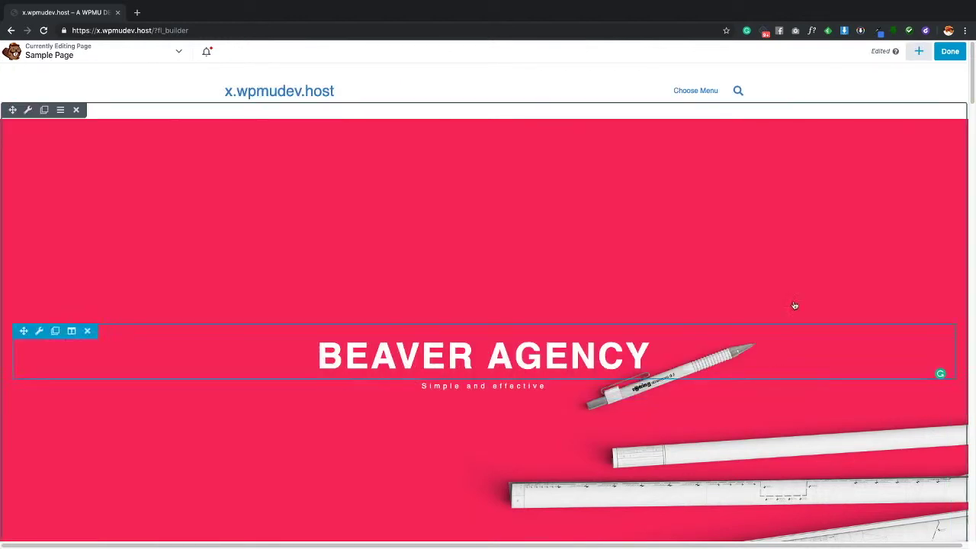
Step: Duplicate the layout as Copy of Sample Page, then return to the original Sample Page builder
left_click(180, 54)
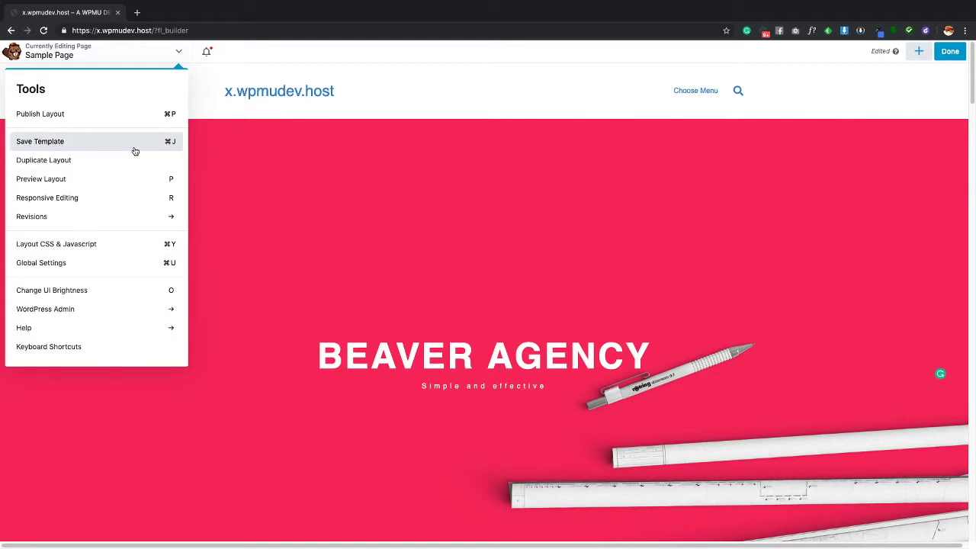
scroll(420, 188, "down", 3)
scroll(475, 191, "up", 3)
left_click(88, 162)
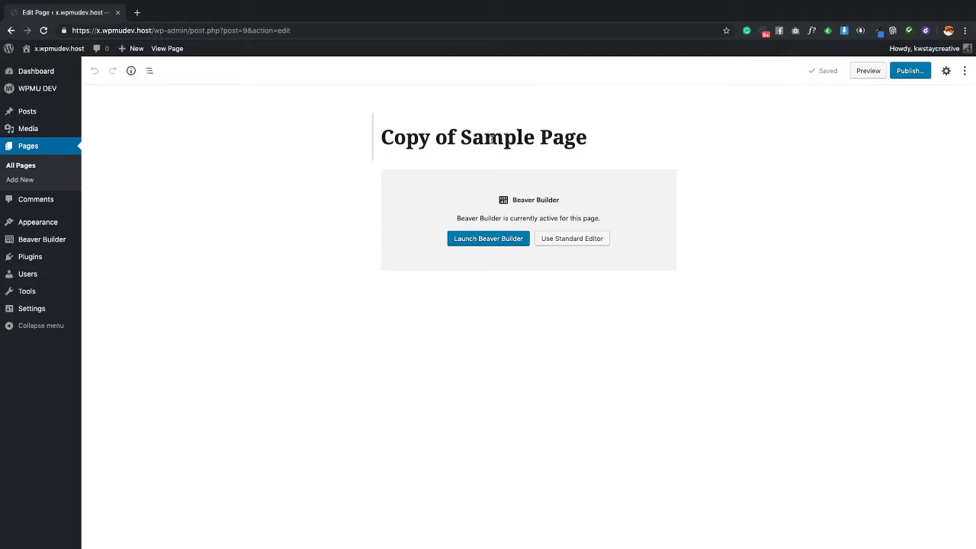
left_click(11, 31)
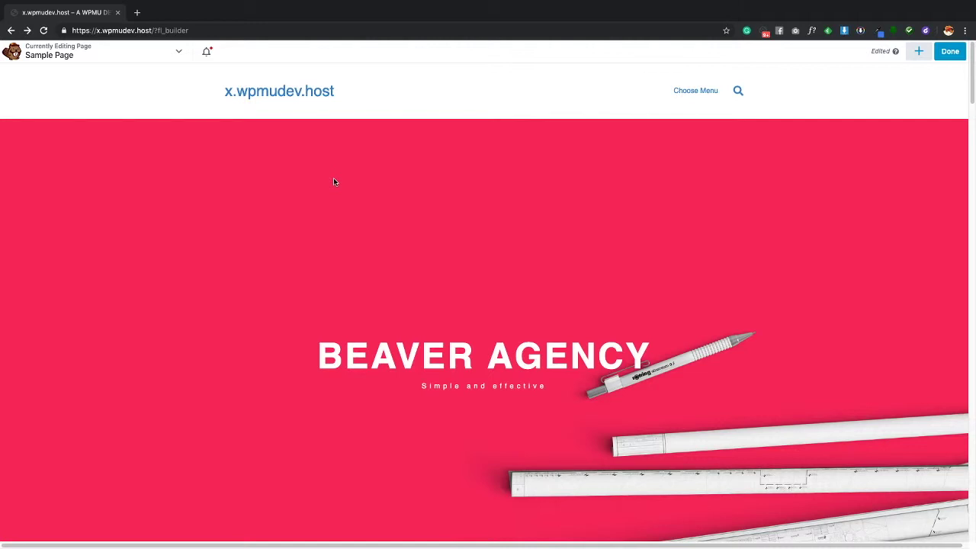
left_click(176, 51)
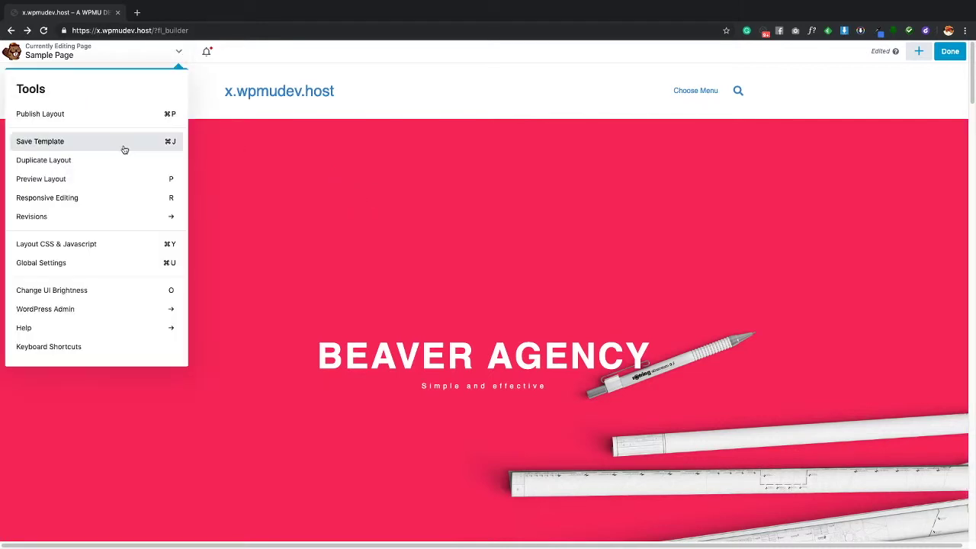
left_click(72, 183)
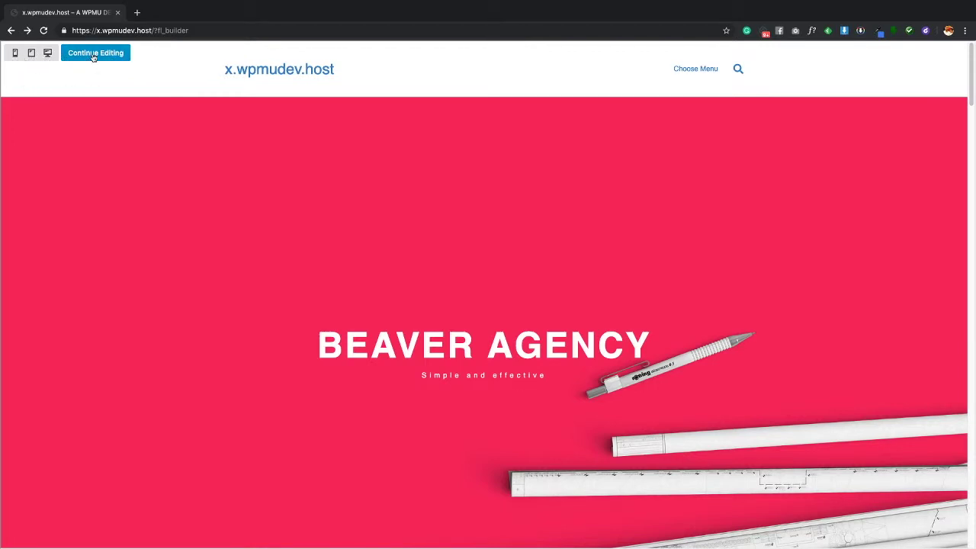
scroll(539, 85, "down", 10)
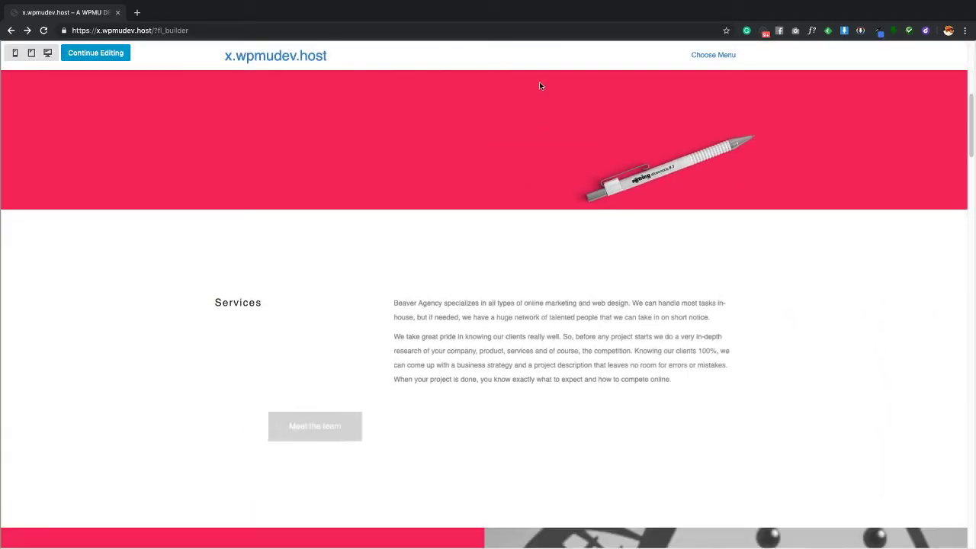
scroll(539, 85, "up", 4)
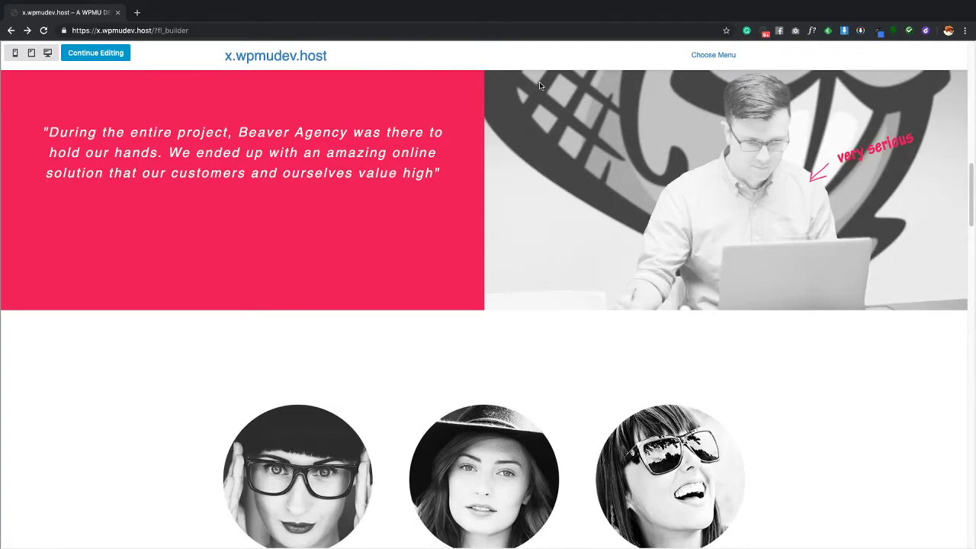
scroll(539, 86, "down", 20)
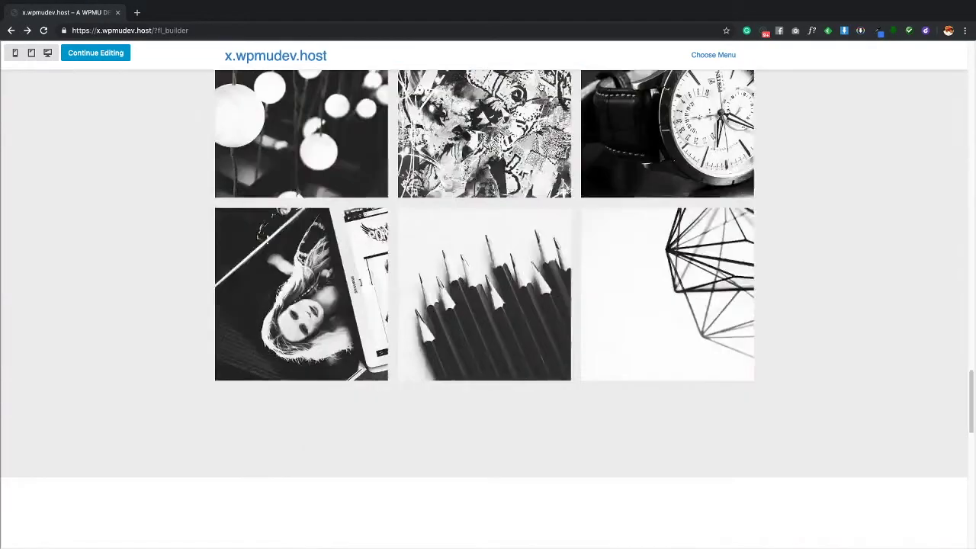
scroll(540, 85, "down", 15)
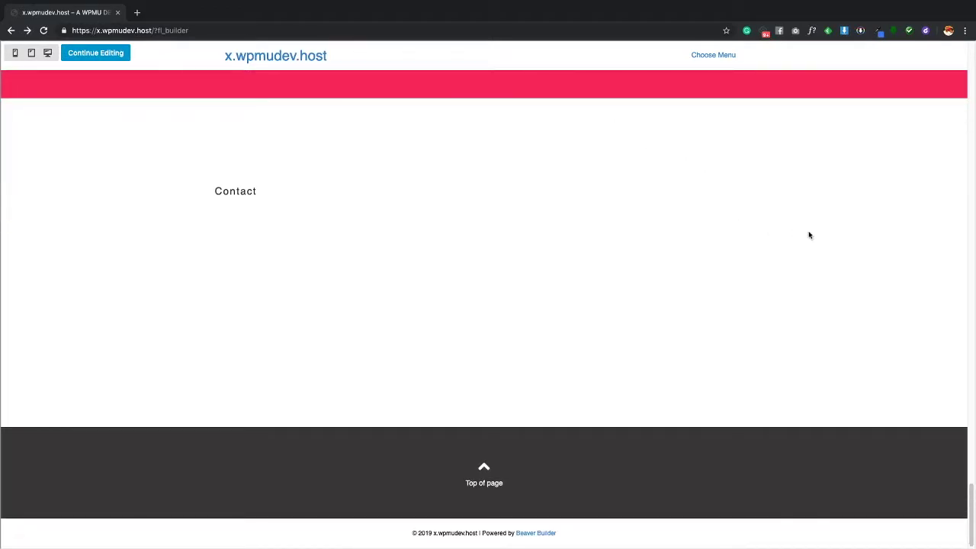
scroll(809, 235, "up", 20)
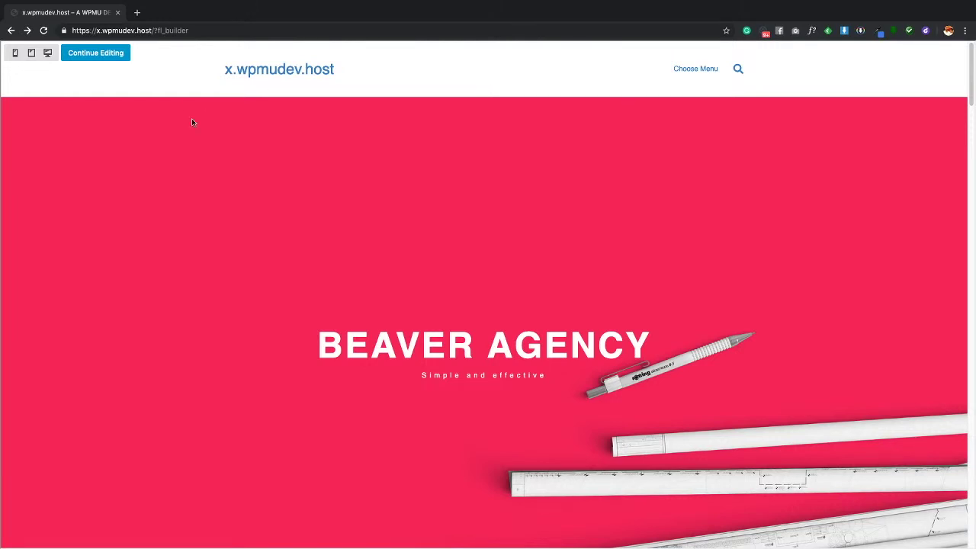
left_click(31, 52)
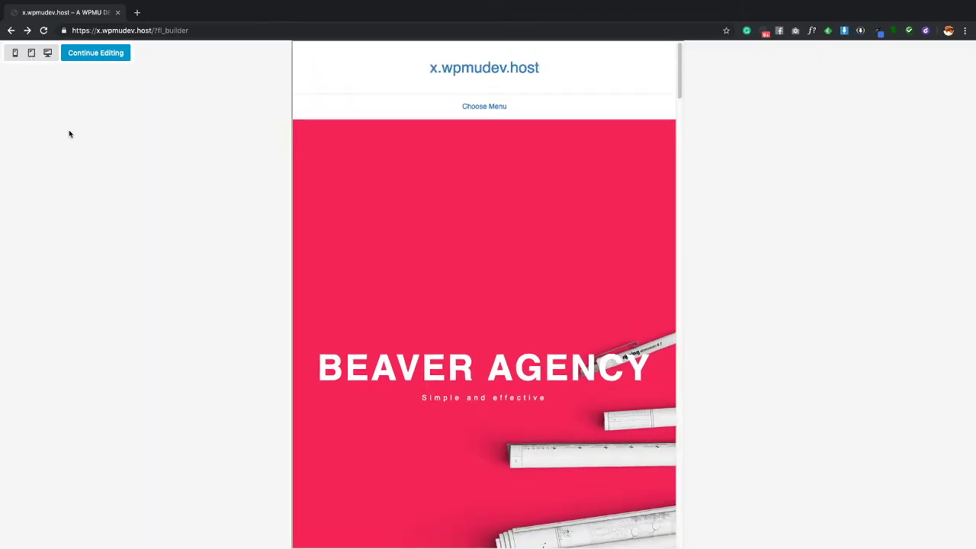
scroll(582, 88, "down", 15)
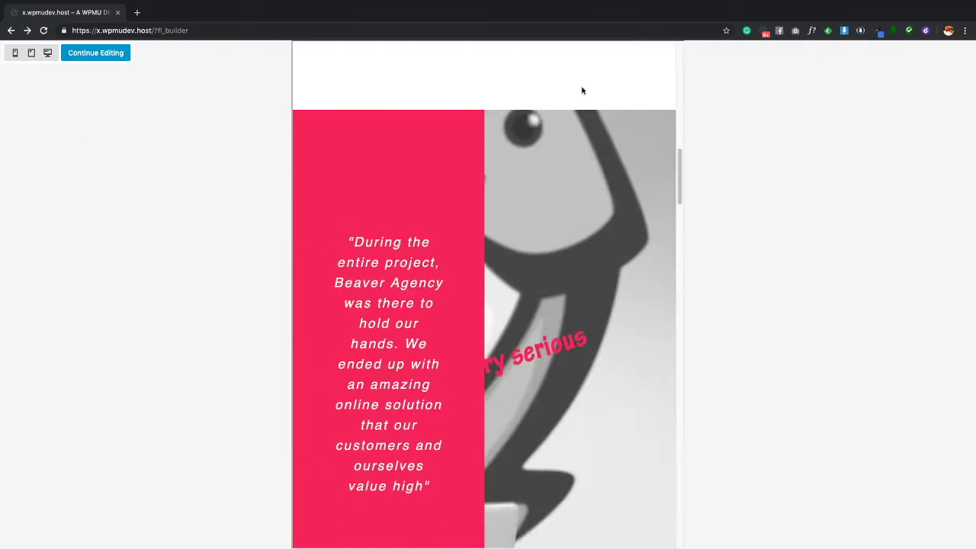
scroll(582, 91, "down", 3)
scroll(582, 90, "up", 20)
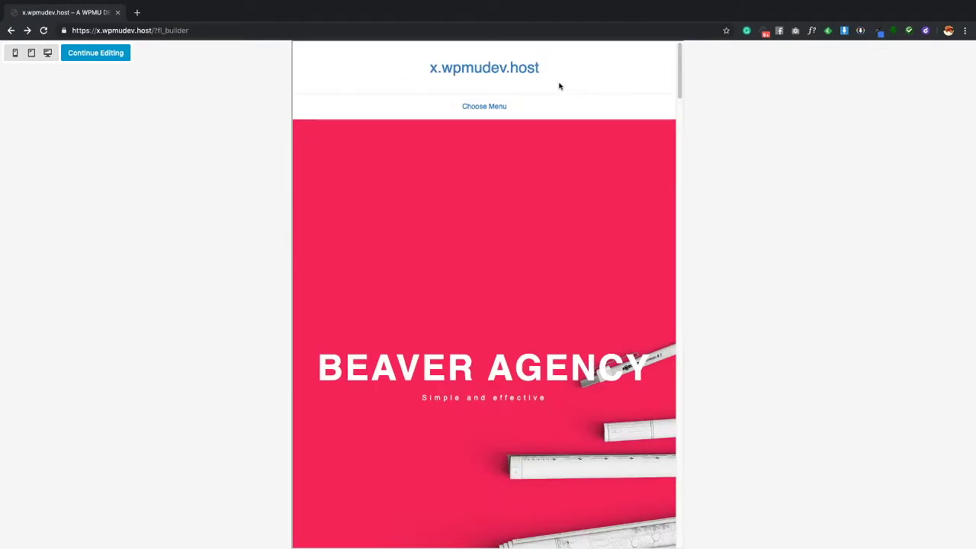
left_click(15, 52)
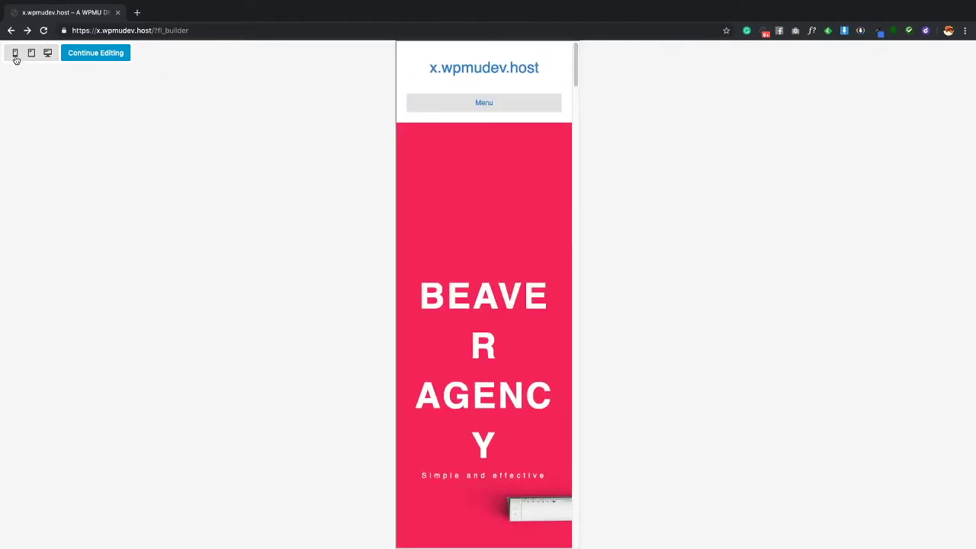
scroll(534, 154, "down", 15)
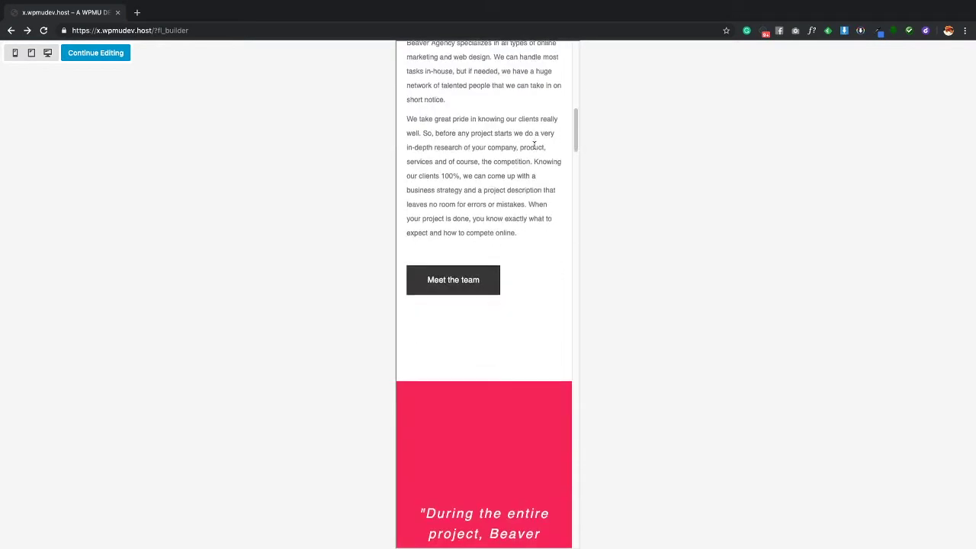
scroll(534, 143, "down", 10)
scroll(536, 144, "up", 20)
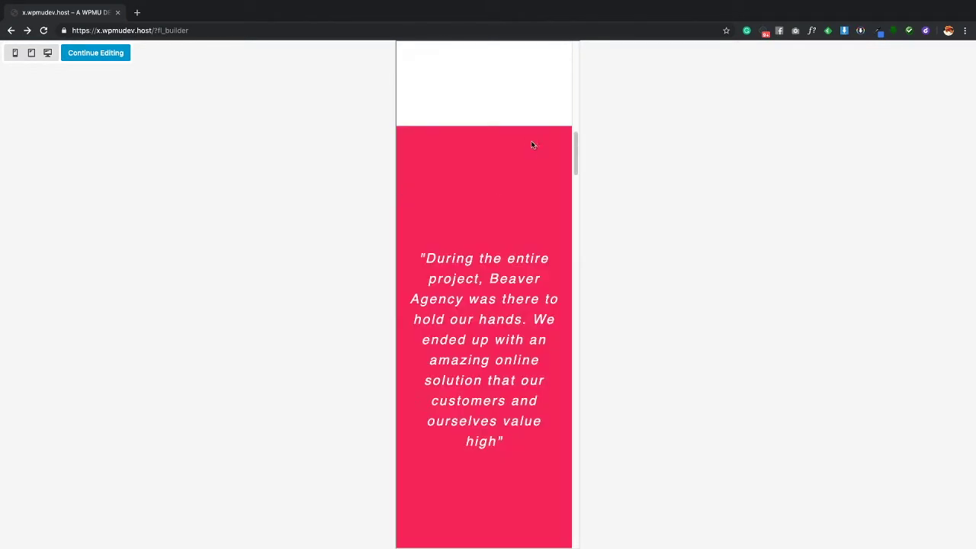
scroll(534, 144, "down", 2)
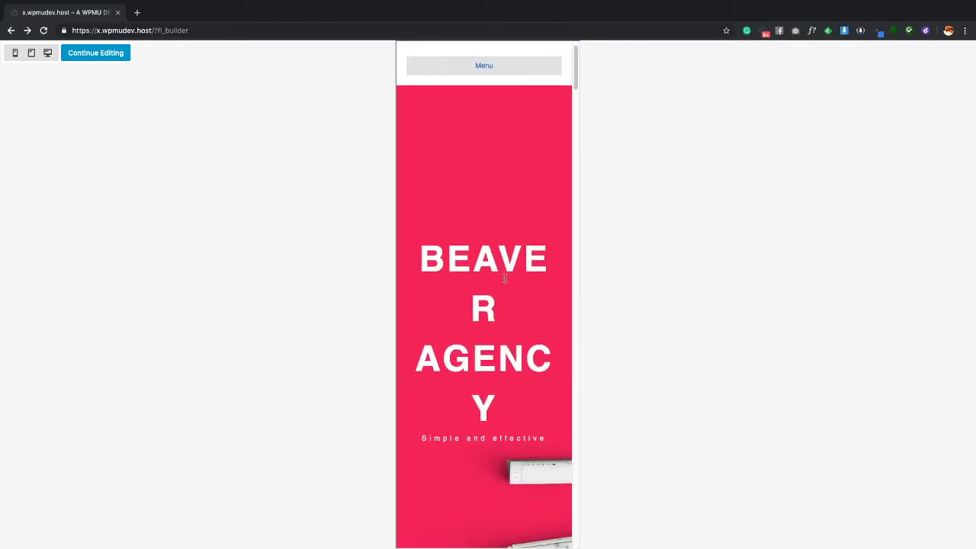
scroll(491, 245, "down", 20)
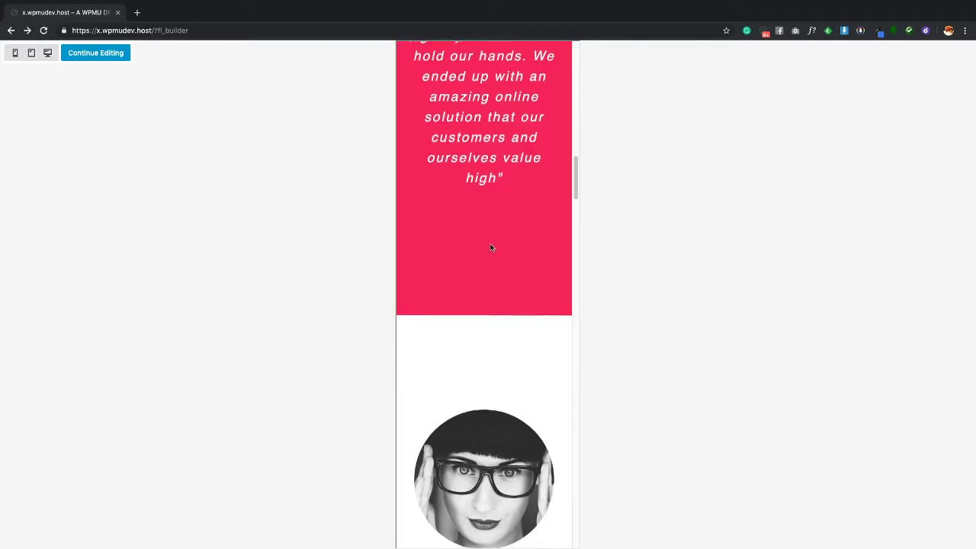
scroll(492, 247, "down", 20)
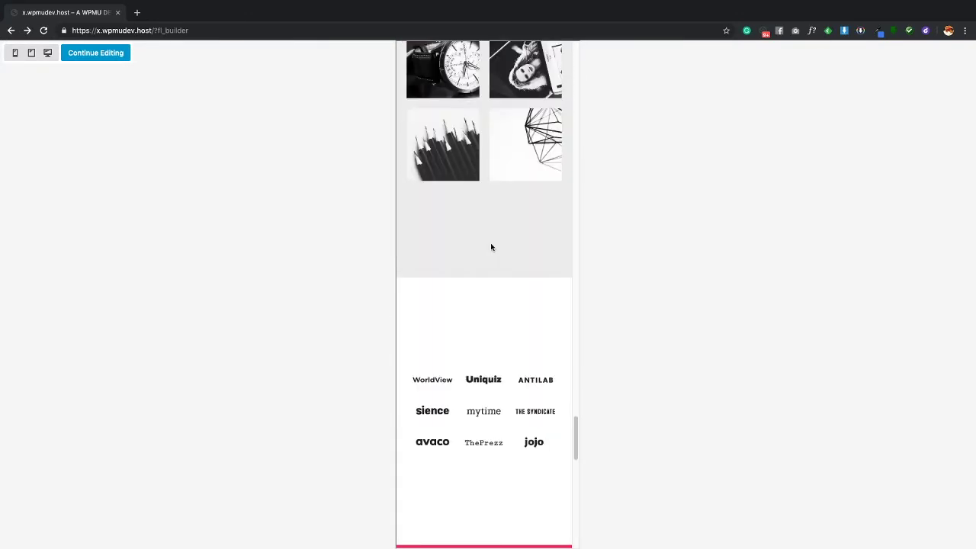
scroll(492, 247, "down", 10)
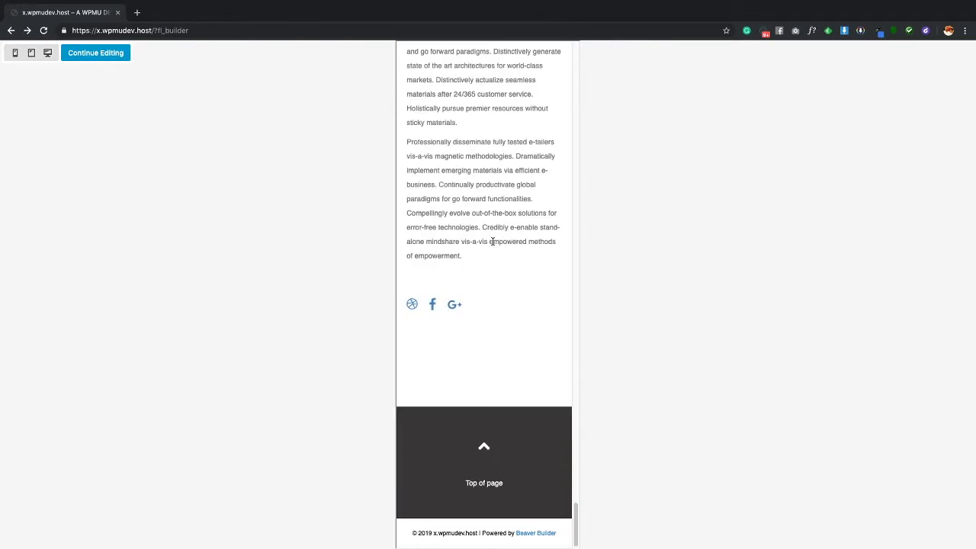
left_click(483, 446)
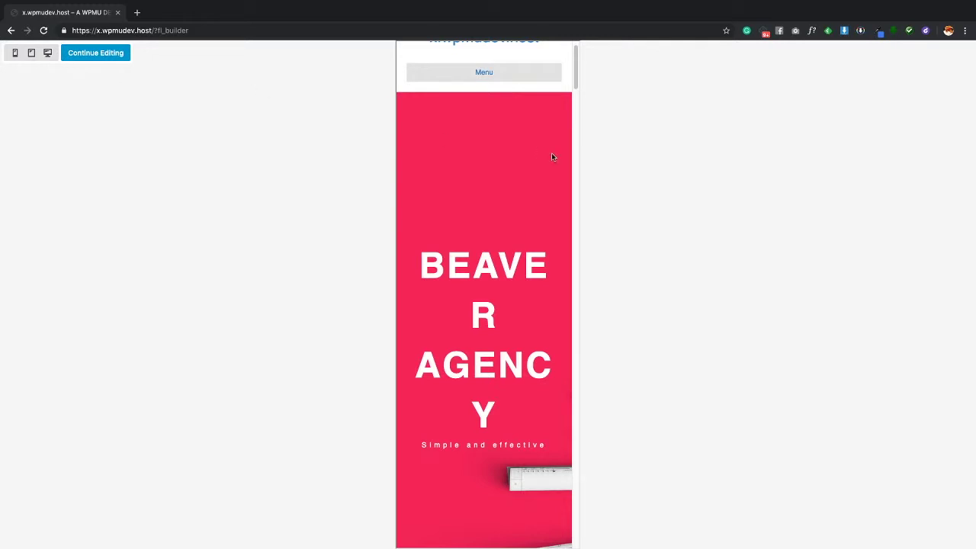
left_click(47, 53)
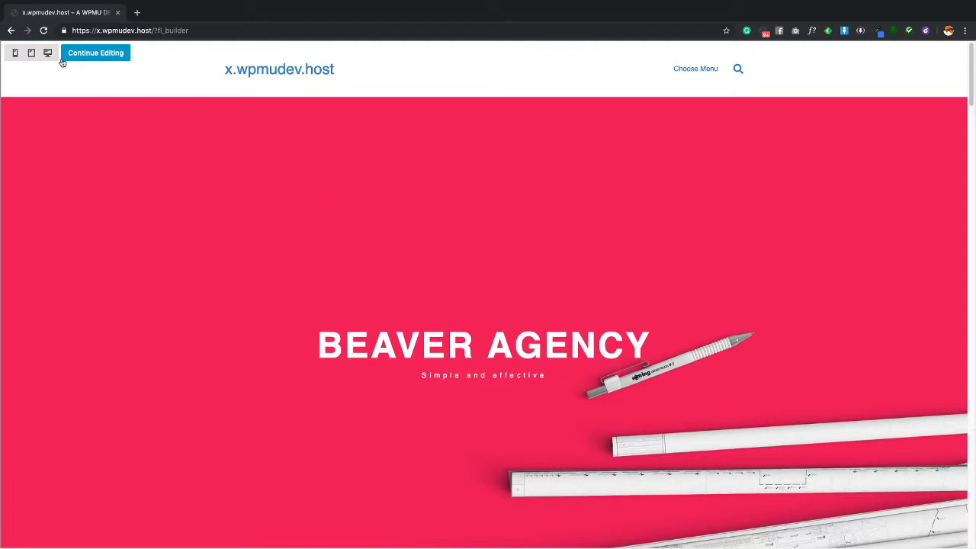
Step: Leave the preview to resume editing, then turn on Responsive Editing from the Tools menu
left_click(96, 55)
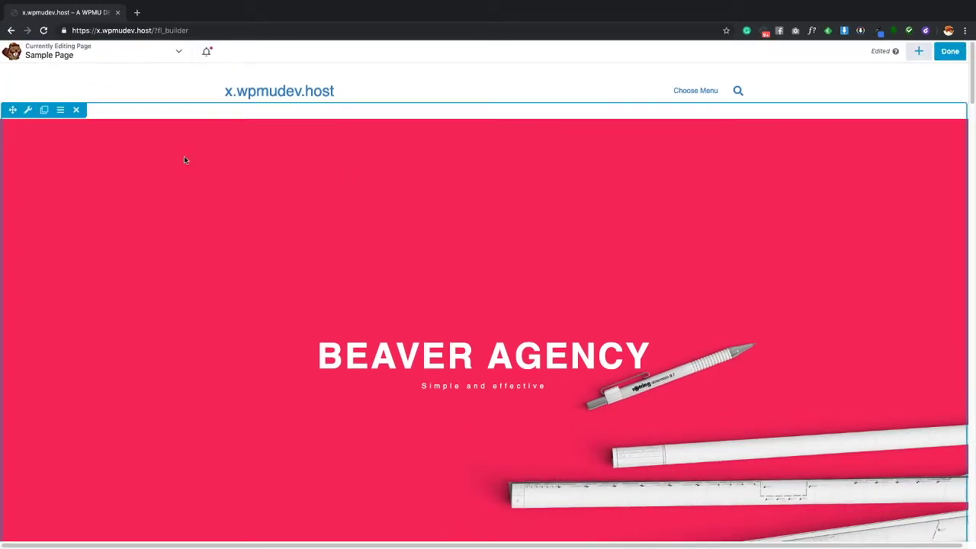
left_click(178, 53)
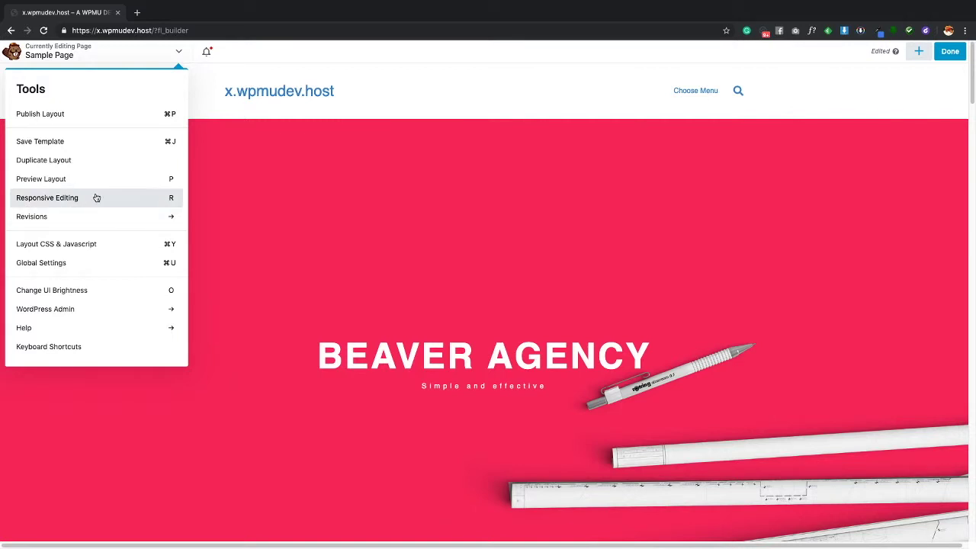
left_click(798, 215)
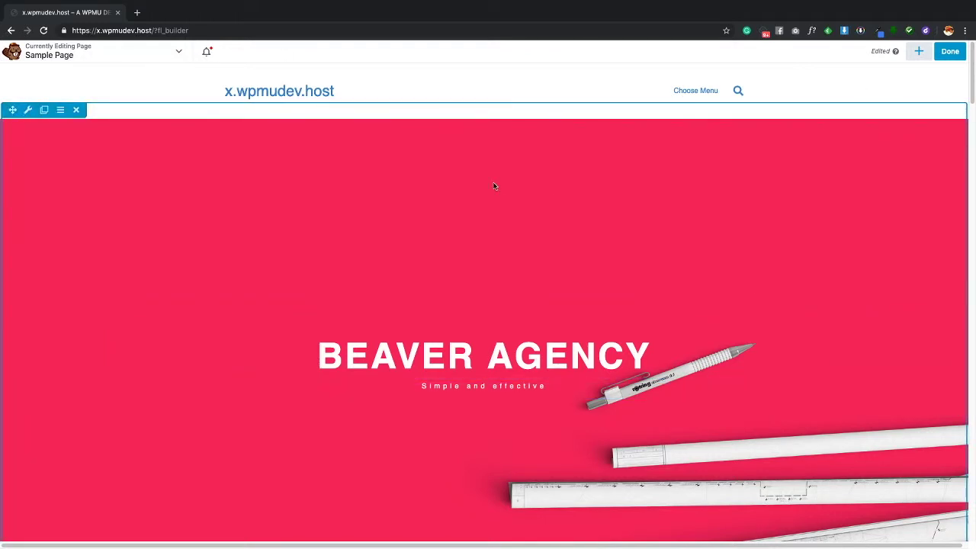
scroll(642, 216, "down", 1)
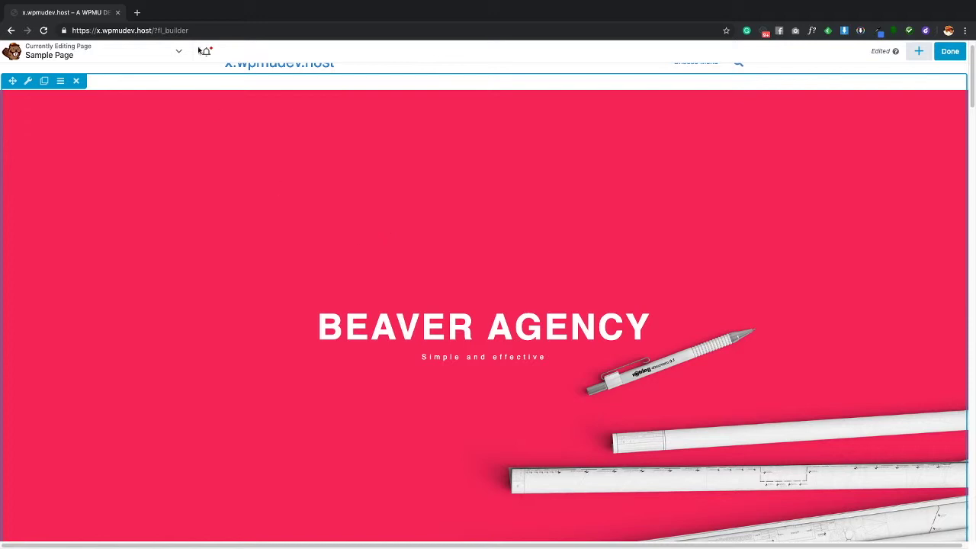
left_click(179, 52)
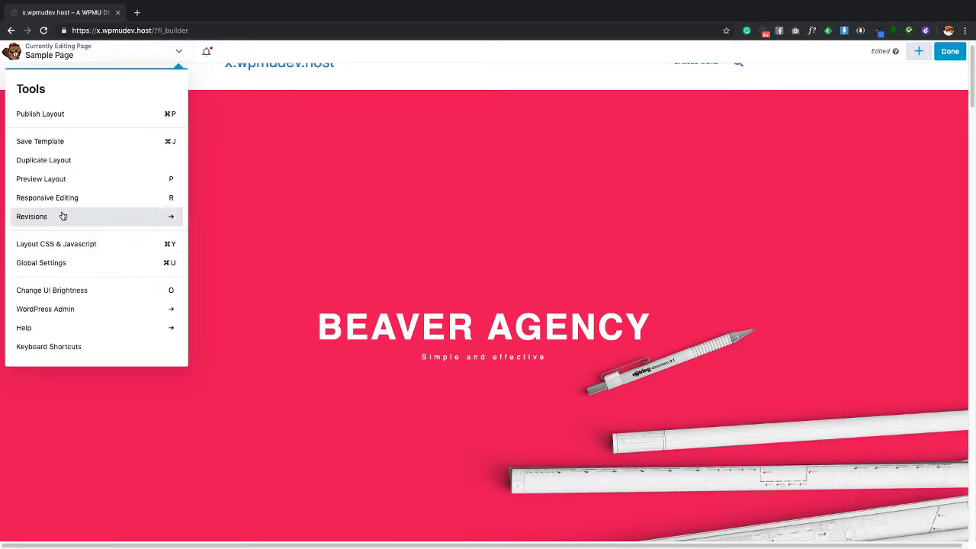
left_click(63, 198)
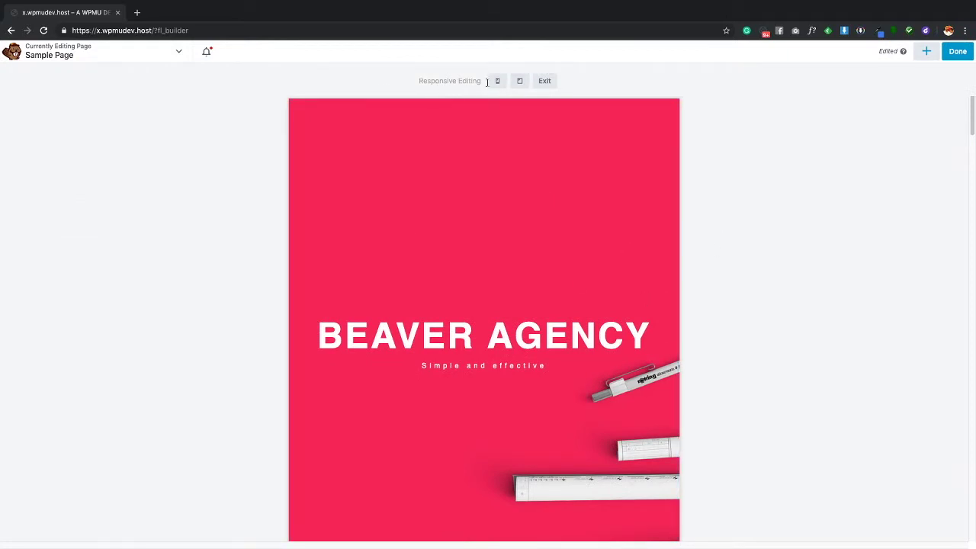
Step: Scroll through the tablet-width services, testimonial, team, logos and stats sections
scroll(554, 219, "down", 9)
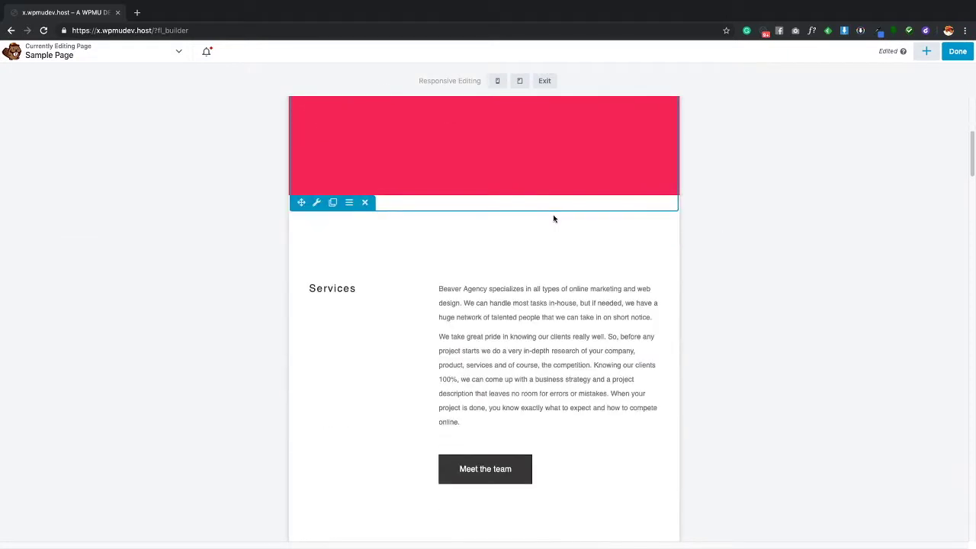
scroll(564, 226, "down", 5)
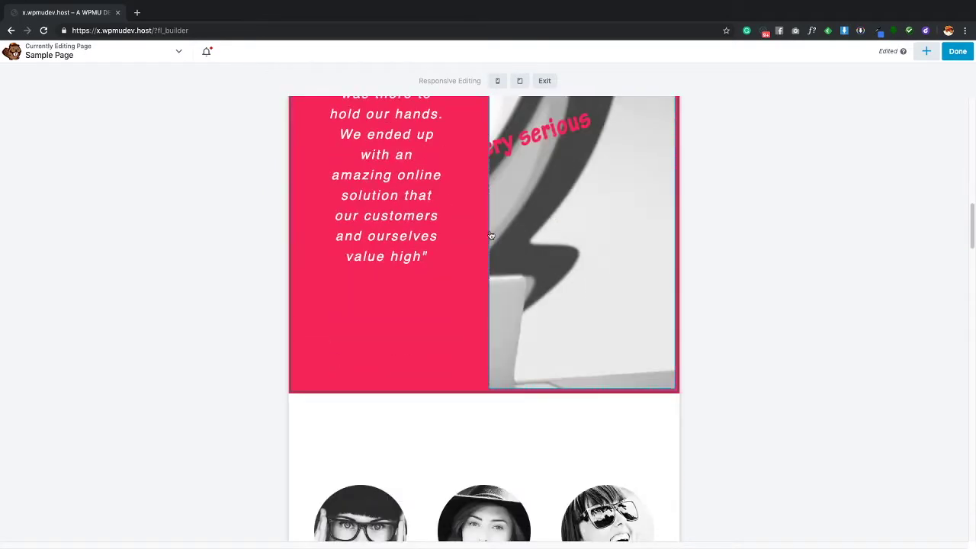
scroll(508, 230, "down", 6)
scroll(508, 230, "down", 2)
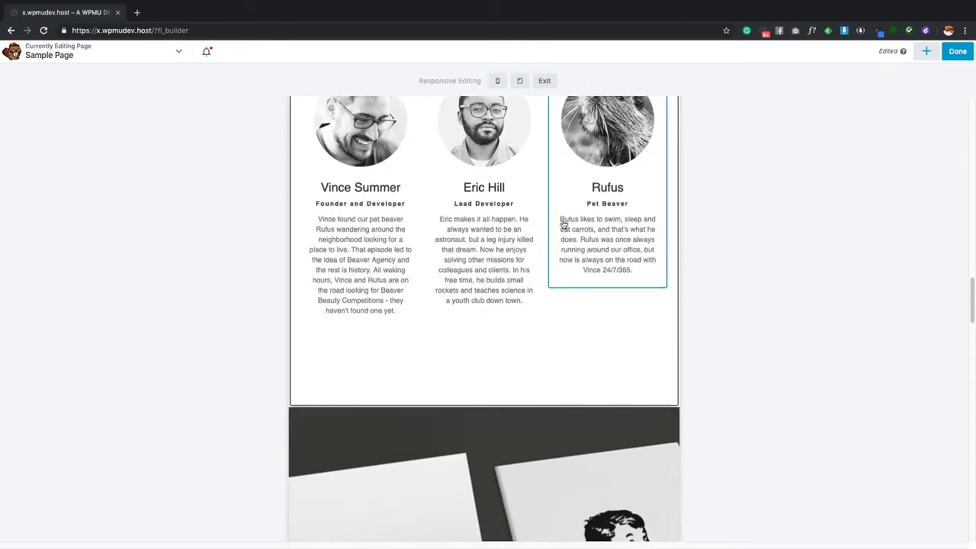
scroll(562, 221, "down", 5)
scroll(564, 224, "down", 15)
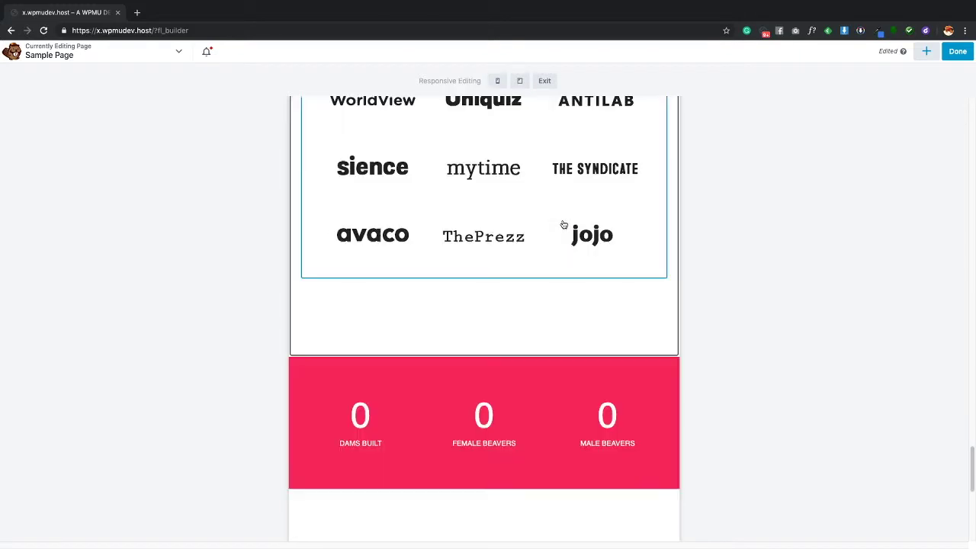
scroll(563, 225, "up", 20)
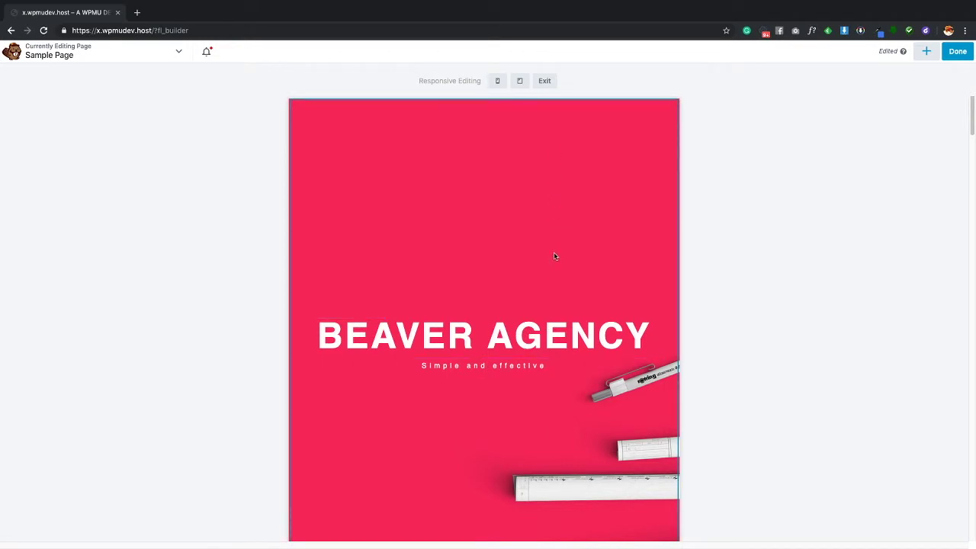
Step: Check the layout at mobile width, then exit responsive editing back to the desktop layout
left_click(497, 82)
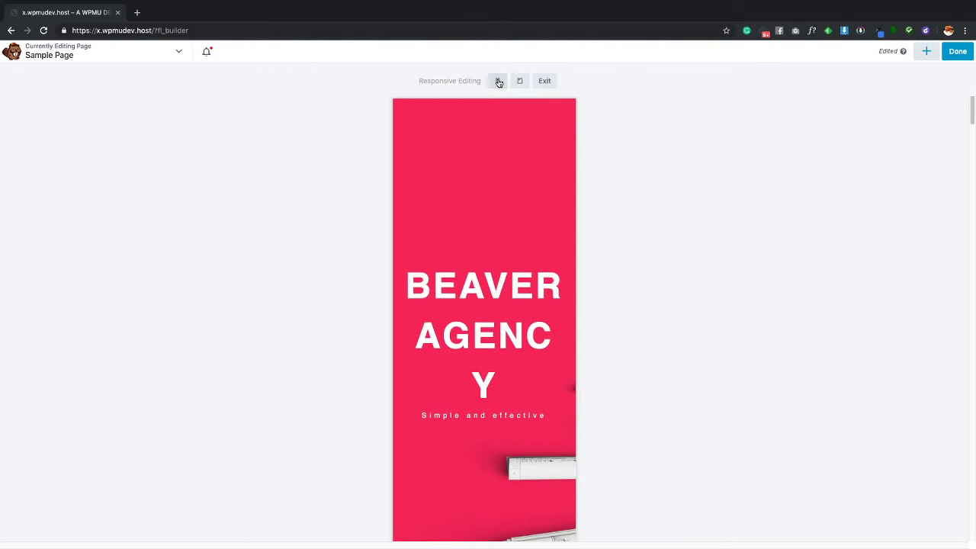
scroll(501, 188, "down", 10)
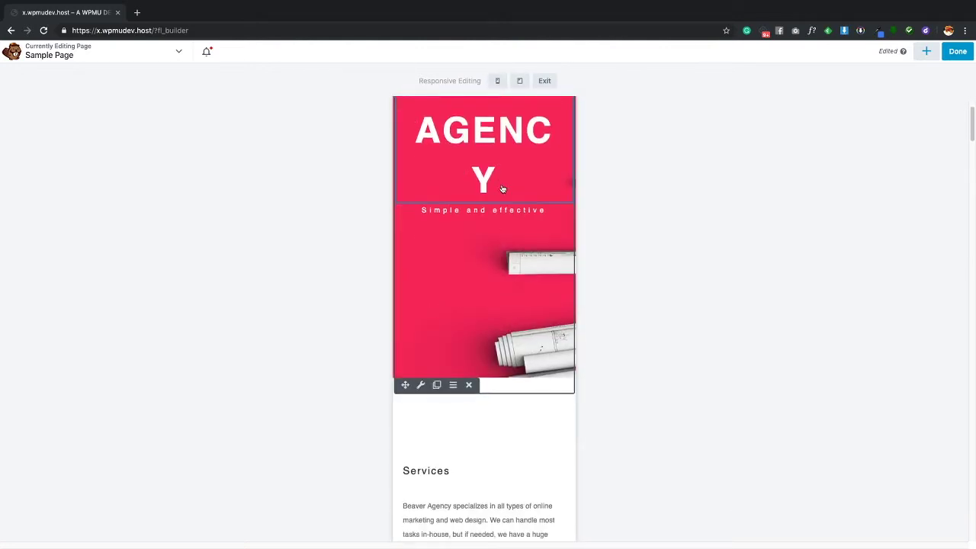
scroll(502, 189, "down", 15)
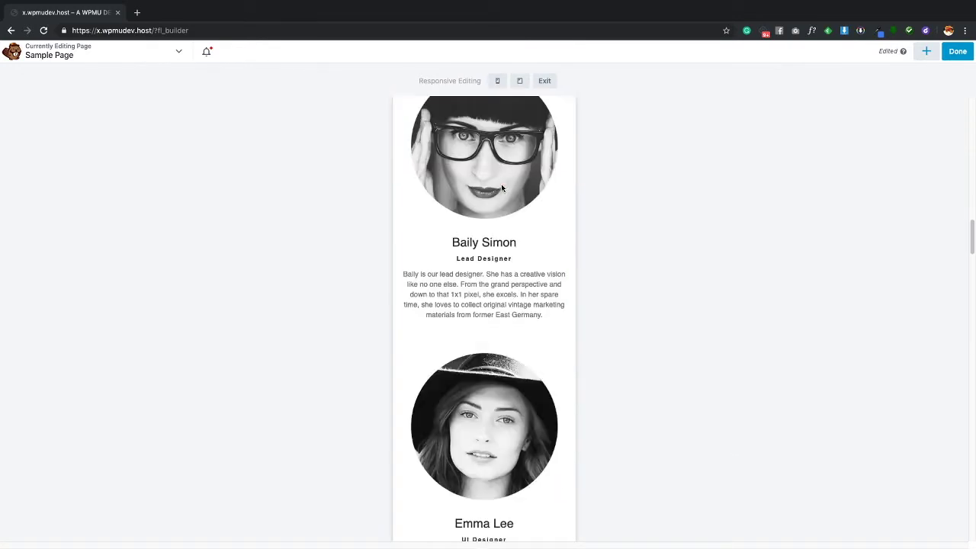
scroll(502, 188, "up", 20)
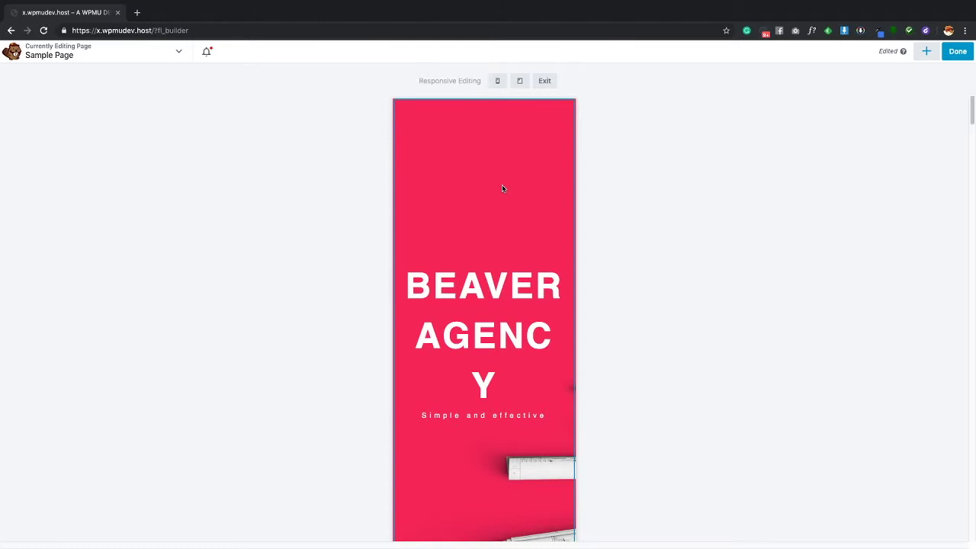
mouse_move(477, 341)
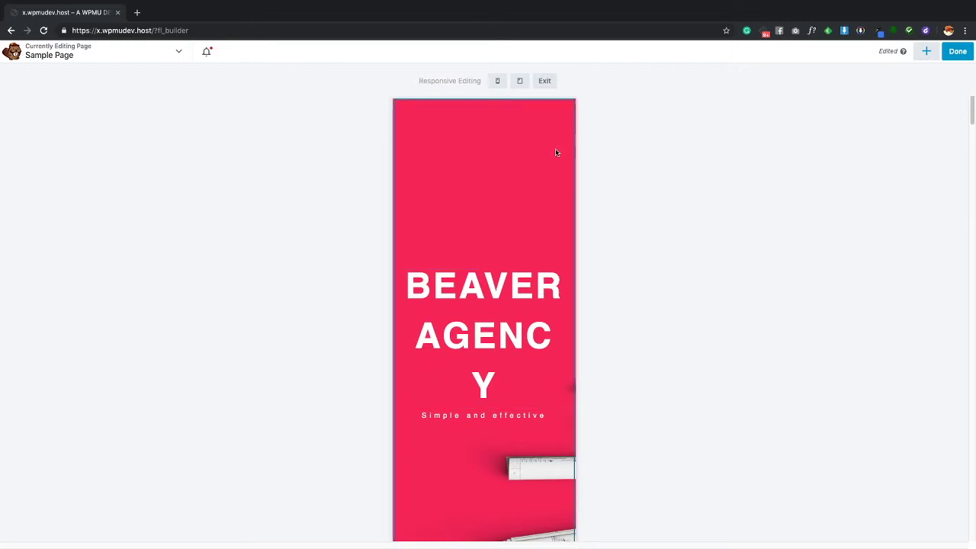
left_click(544, 82)
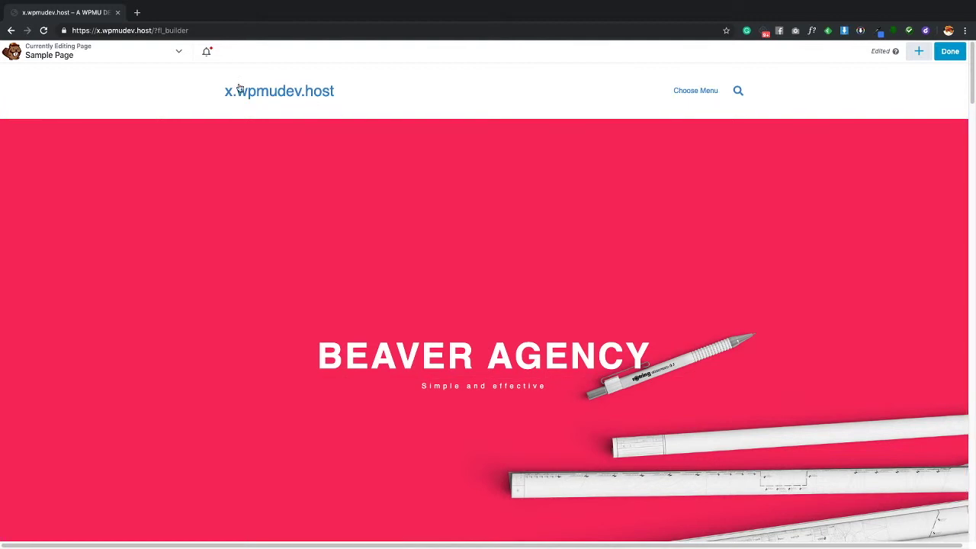
Step: Check the Sample Page's revision history, which shows no revisions, then go back to Tools
left_click(180, 54)
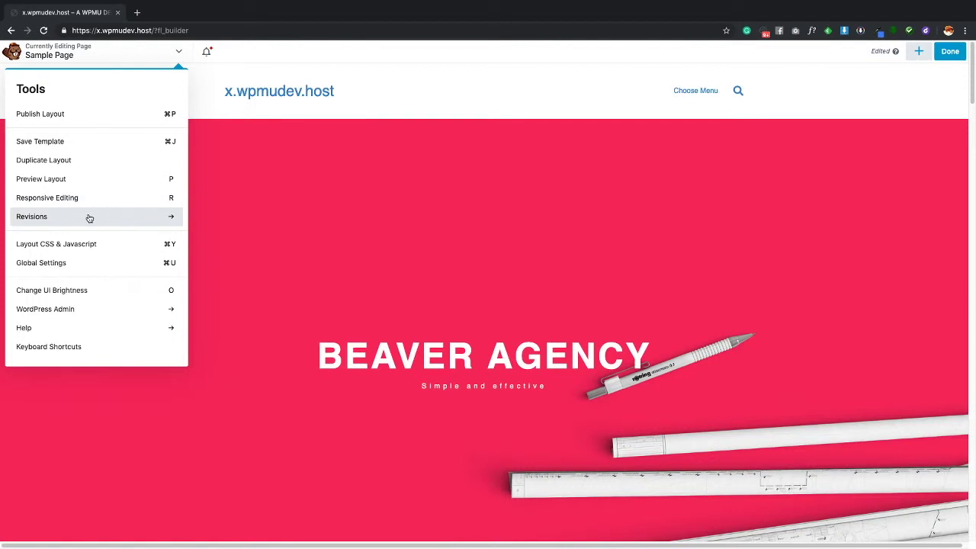
left_click(126, 221)
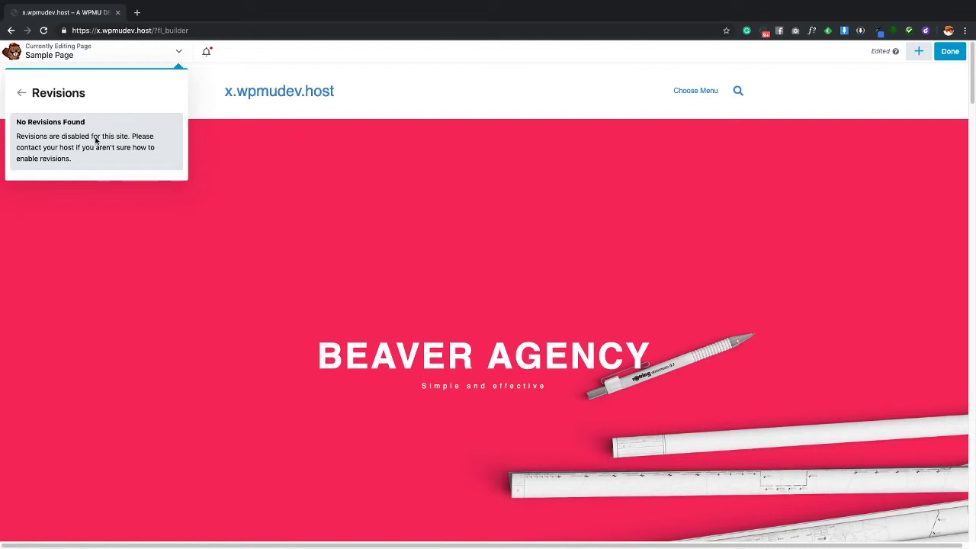
left_click(21, 92)
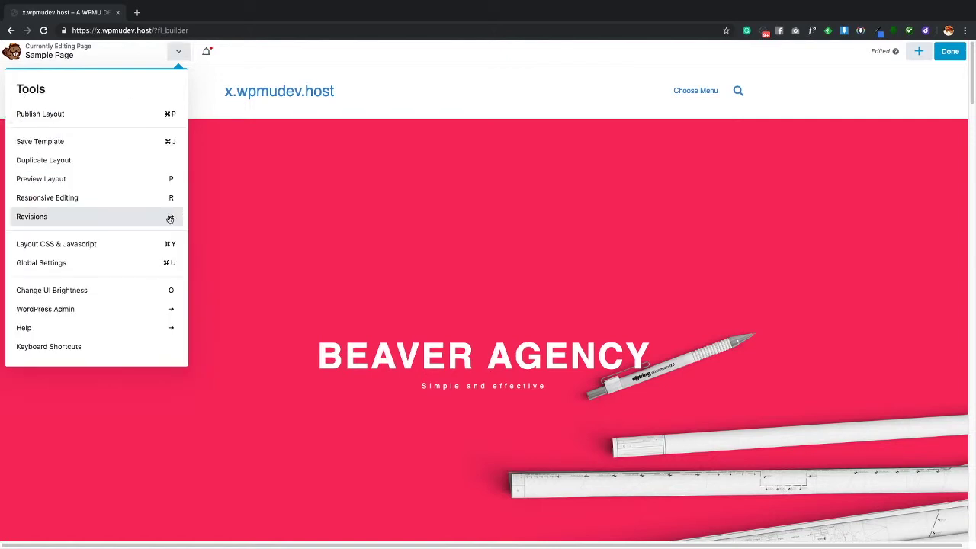
Step: Inspect the empty Layout CSS and JavaScript editors, cancel them unchanged, and return to Tools
left_click(104, 250)
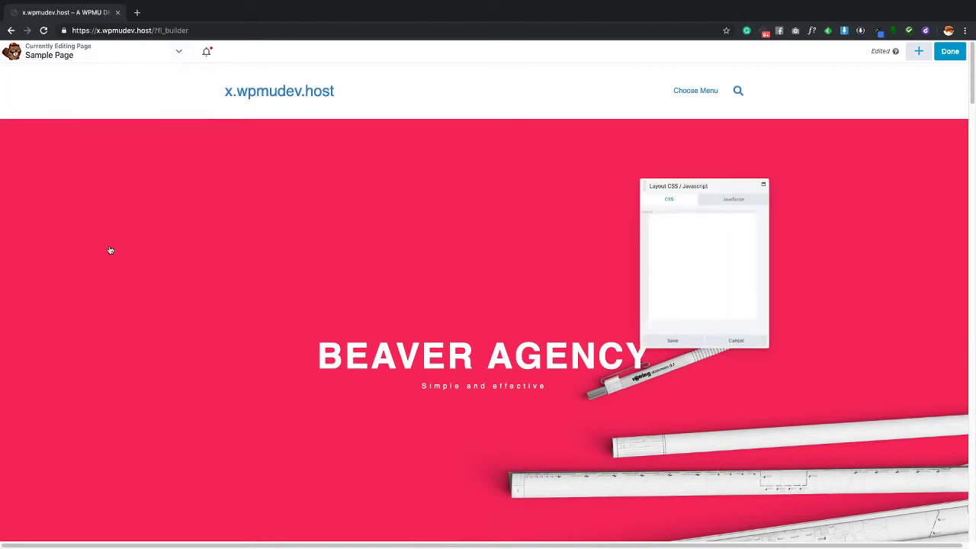
left_click_drag(706, 145, 445, 92)
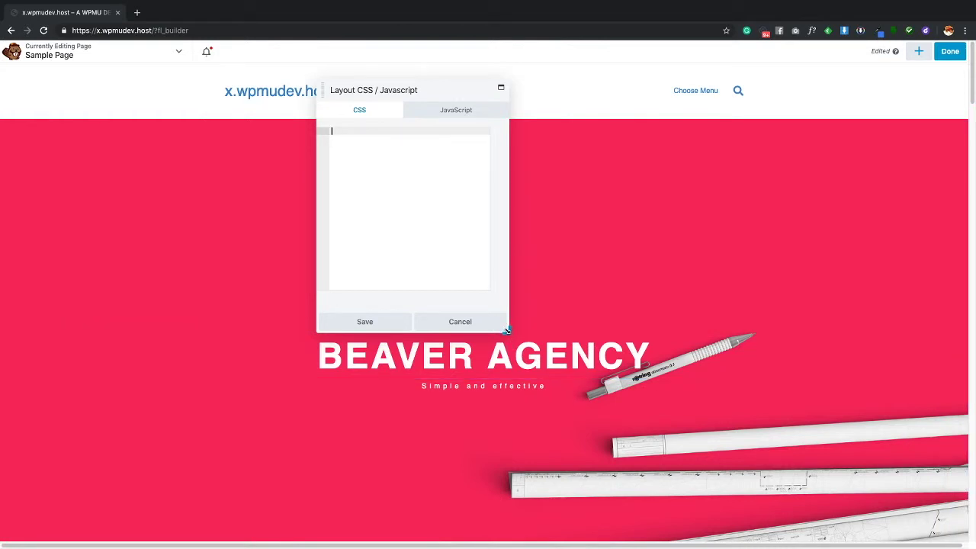
left_click_drag(507, 332, 690, 459)
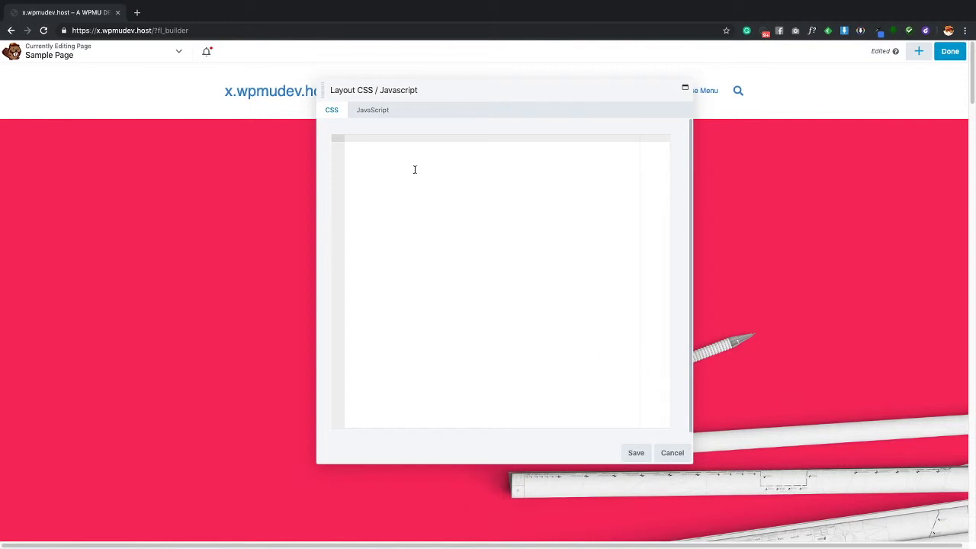
left_click(381, 112)
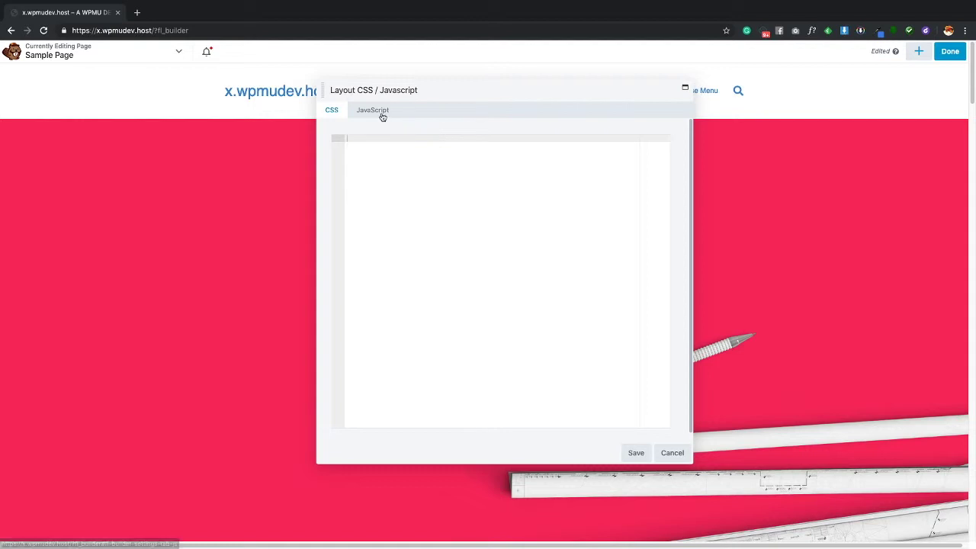
left_click(334, 111)
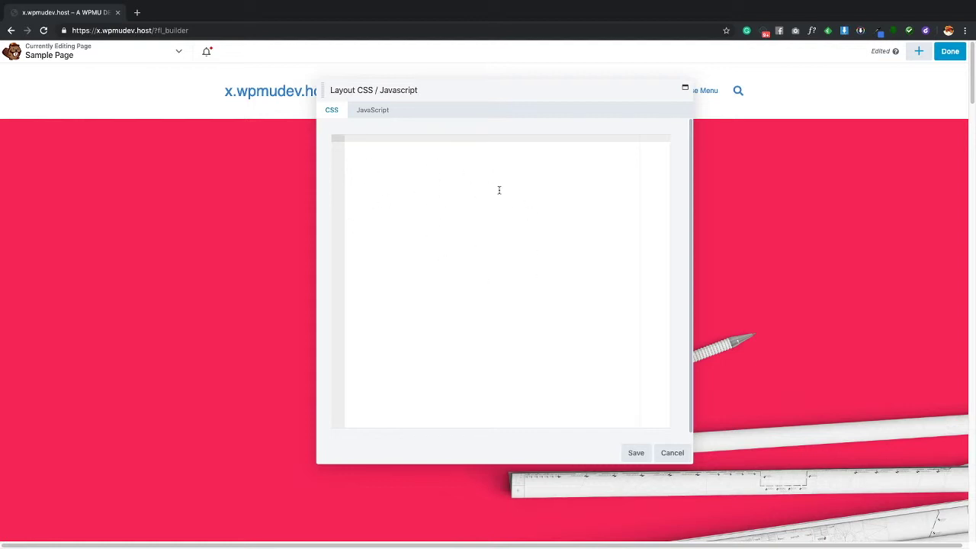
left_click(386, 112)
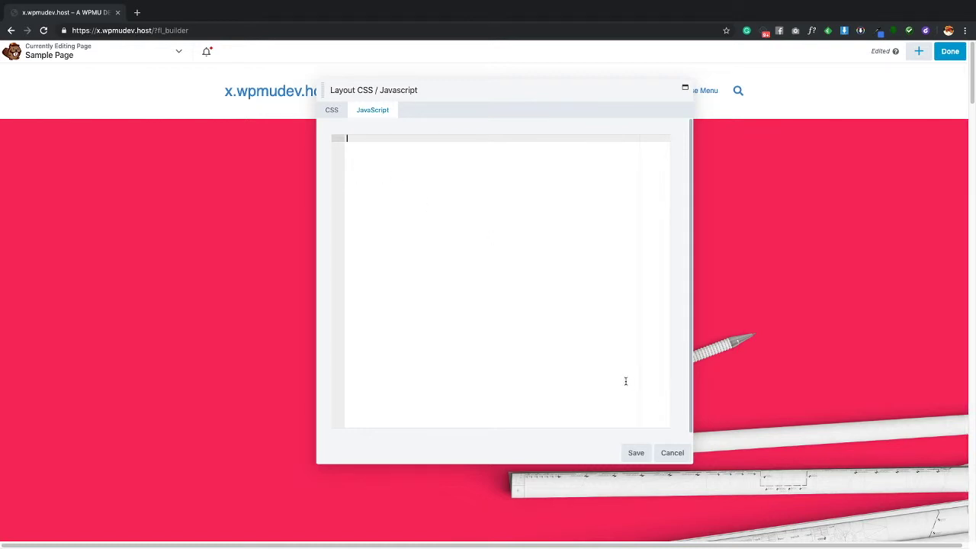
left_click(670, 454)
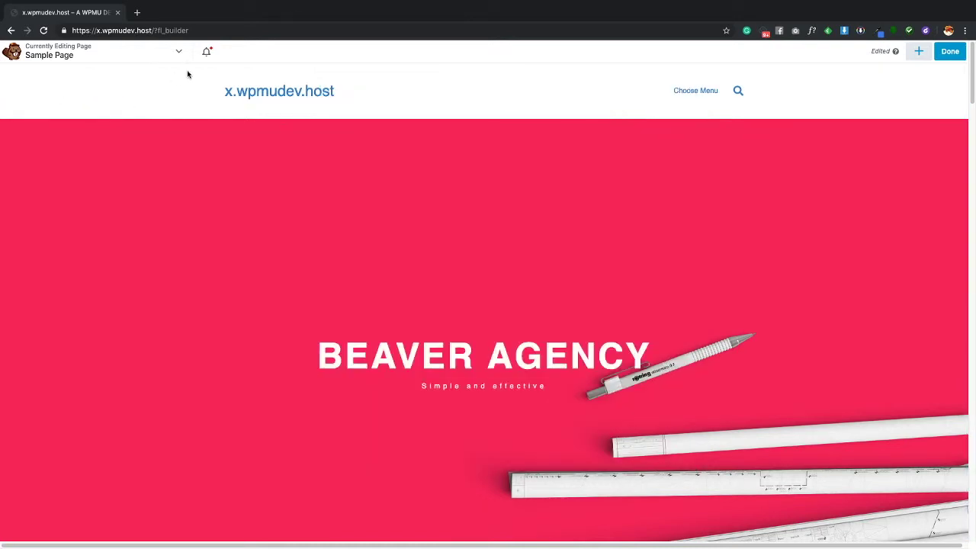
left_click(179, 52)
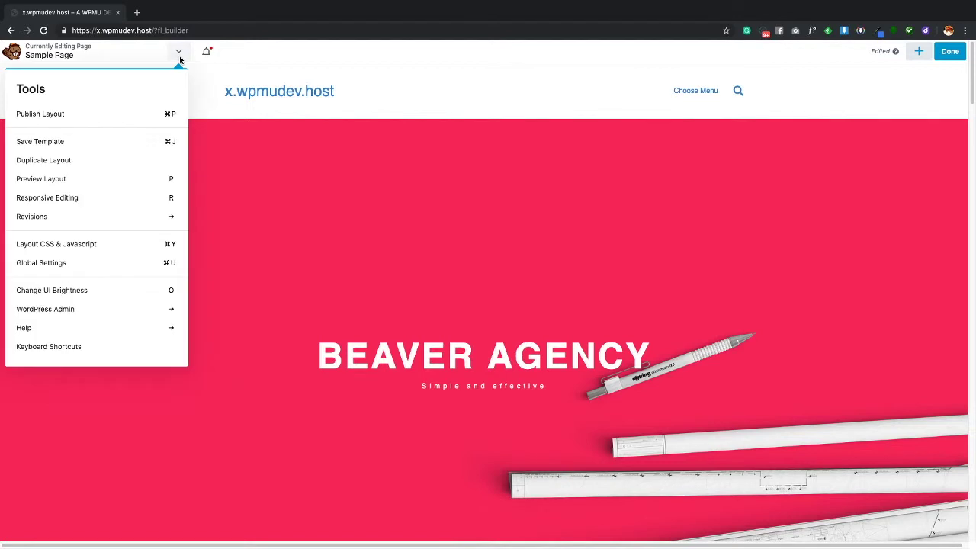
Step: Look through the empty global CSS and JavaScript editors in Global Settings
left_click(61, 268)
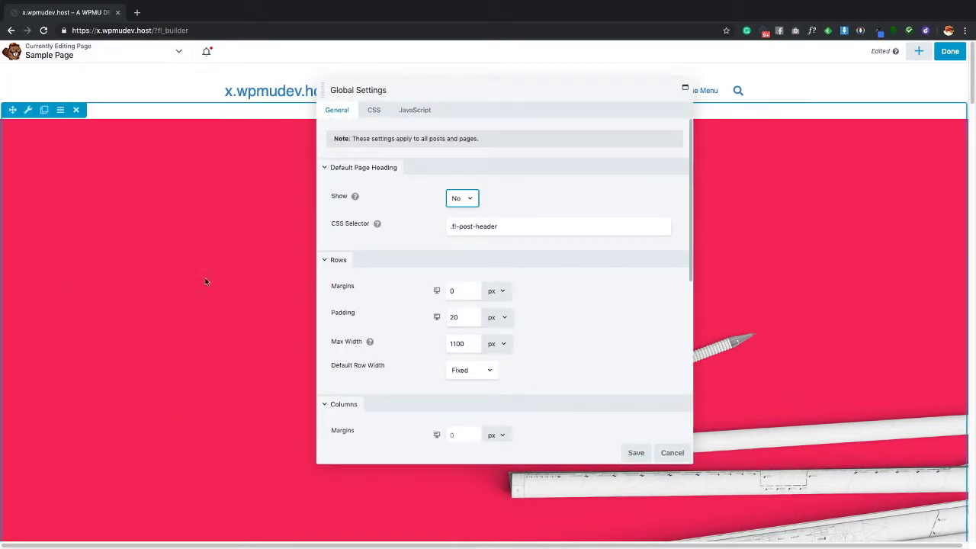
left_click_drag(464, 99, 388, 88)
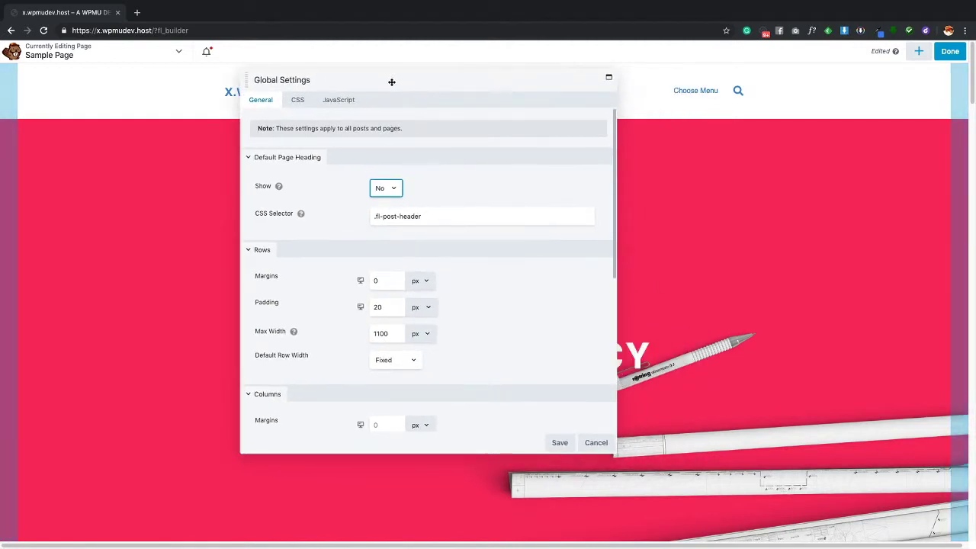
left_click(297, 100)
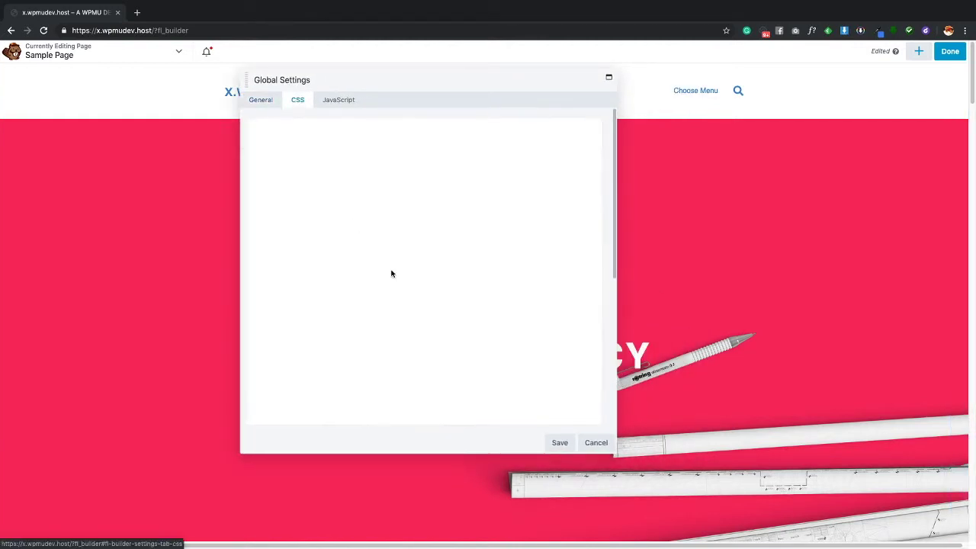
left_click(340, 100)
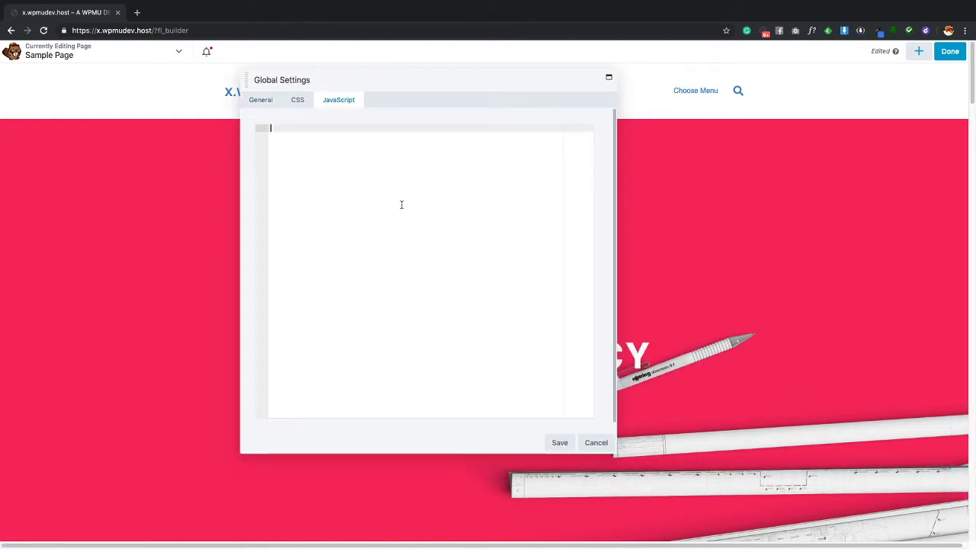
left_click(298, 104)
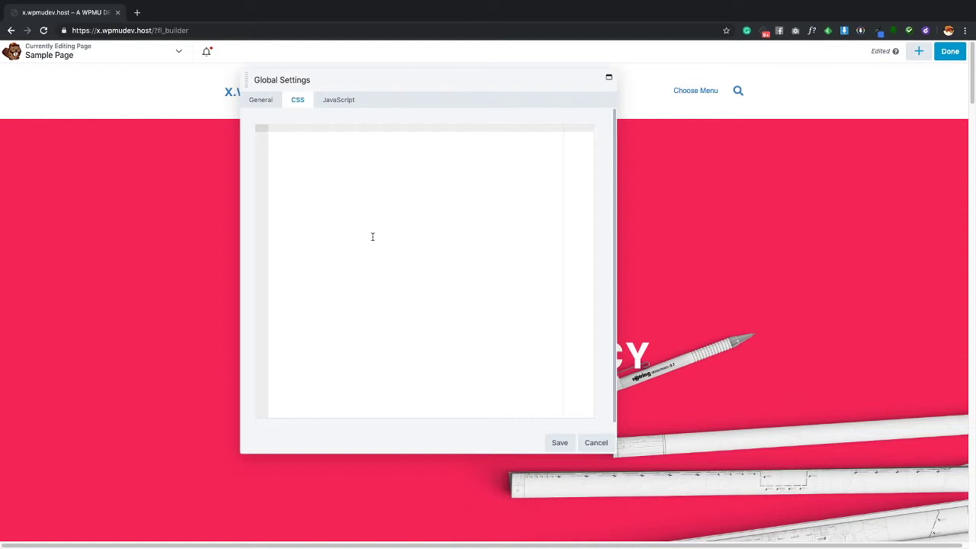
left_click(347, 103)
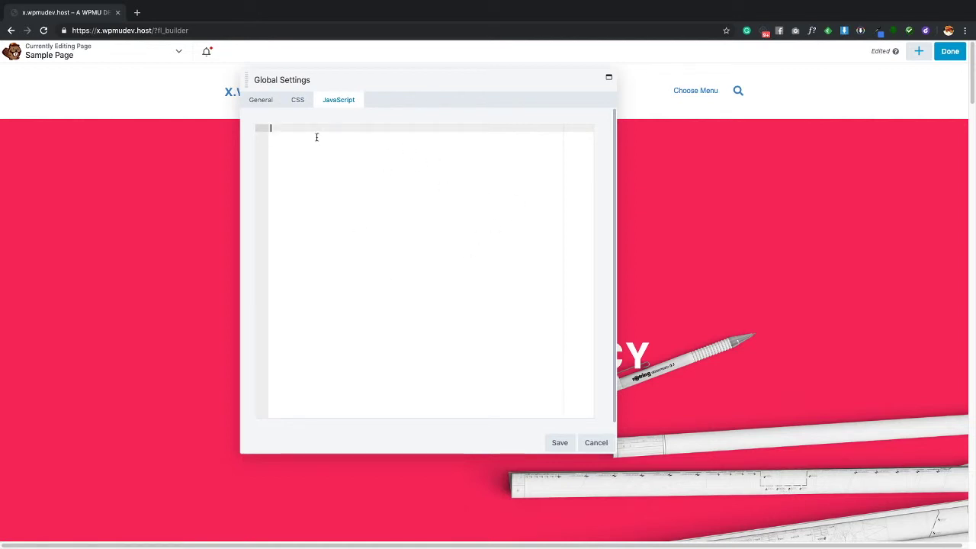
left_click(299, 104)
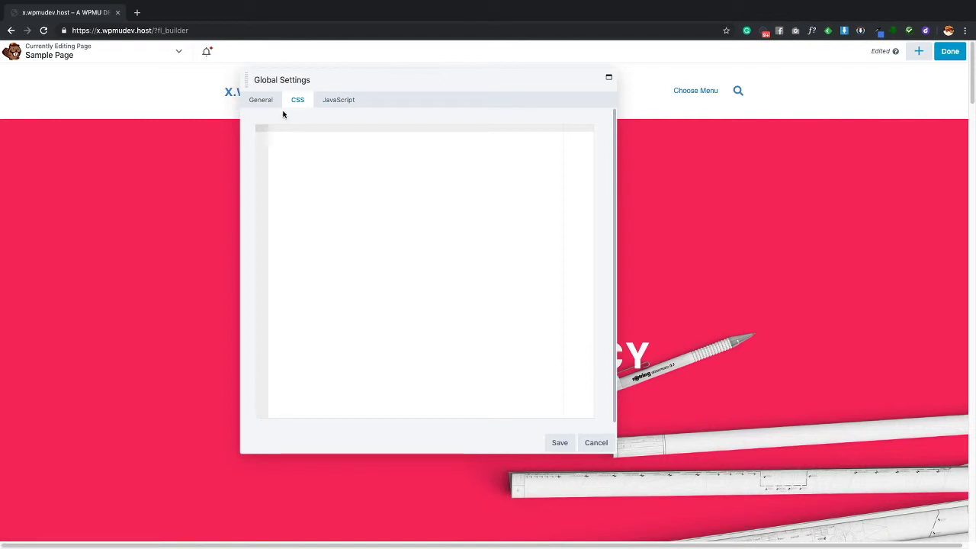
left_click(259, 101)
Step: Set Default Page Heading Show to Yes on the General tab and save
scroll(497, 199, "down", 1)
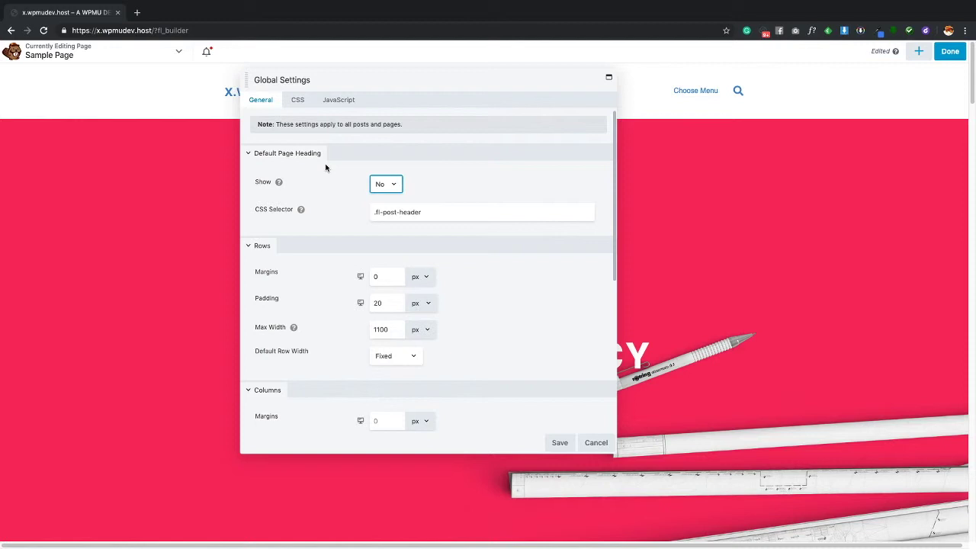
left_click(385, 184)
left_click(390, 186)
left_click(386, 192)
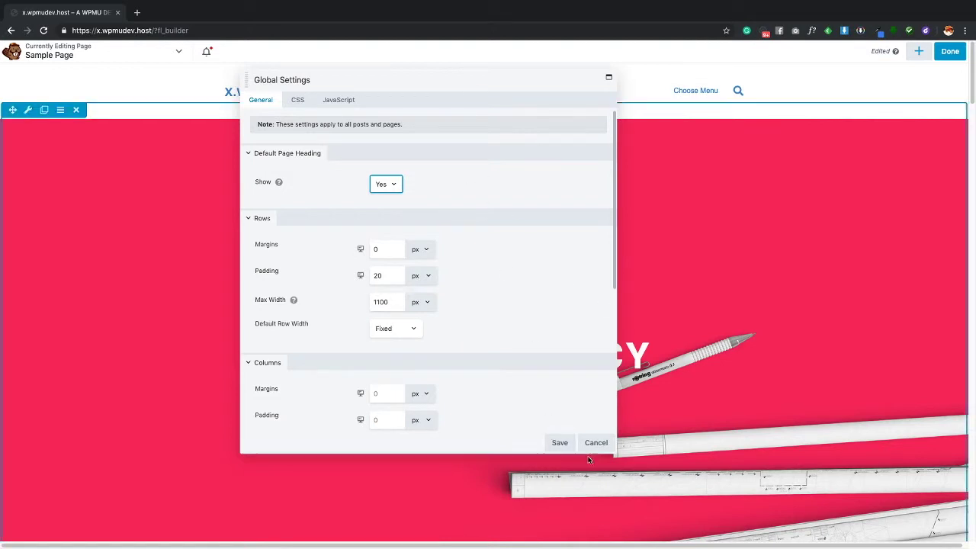
left_click(560, 442)
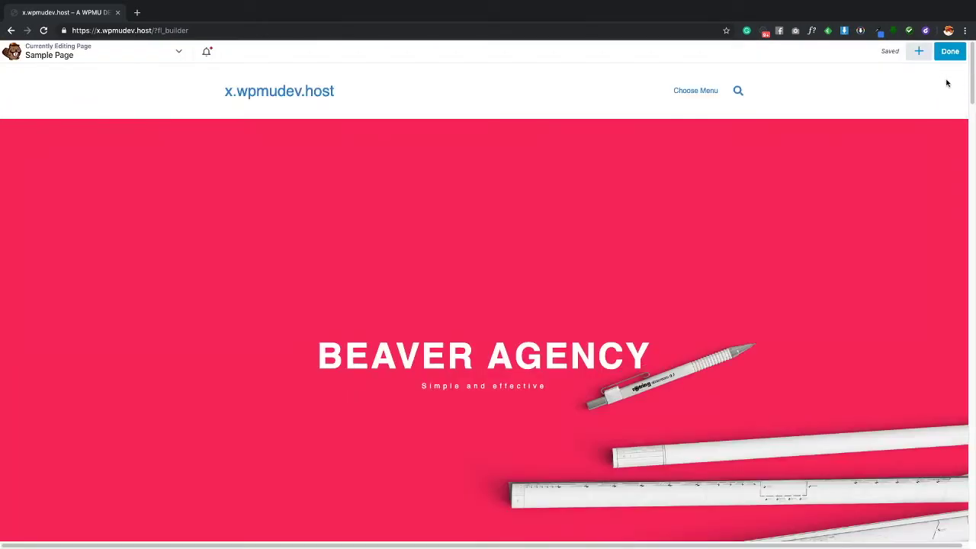
Step: Publish the Sample Page, reload it to see its title, and reopen it in Beaver Builder
left_click(942, 55)
left_click(917, 53)
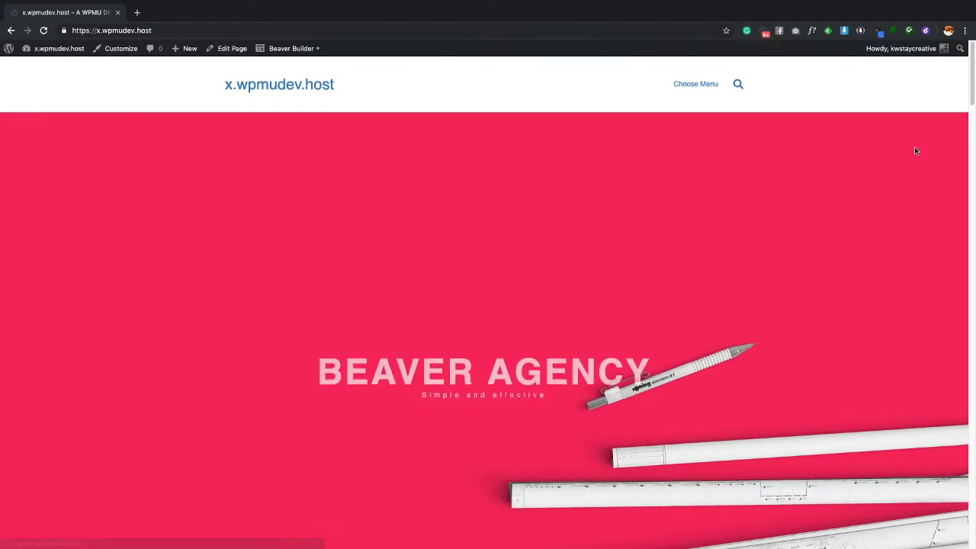
left_click(43, 31)
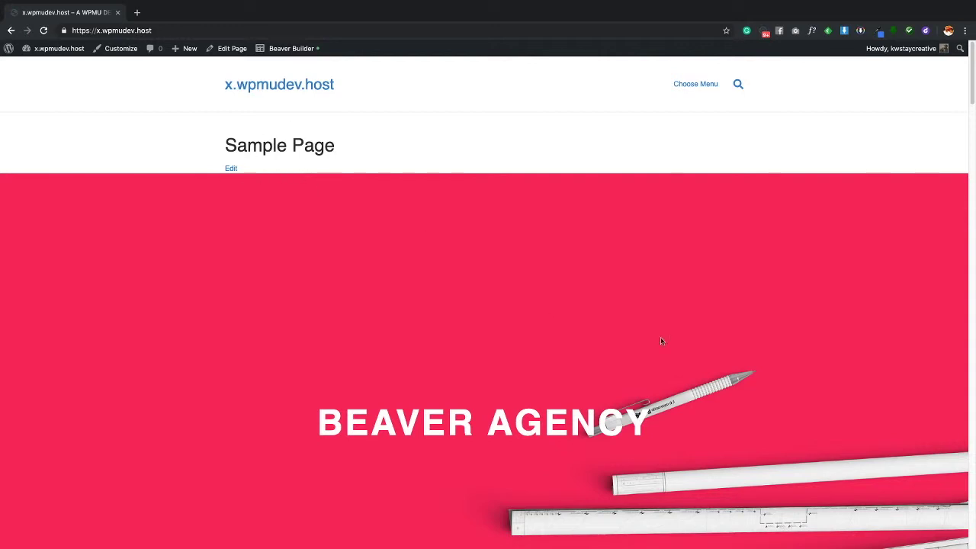
left_click(298, 50)
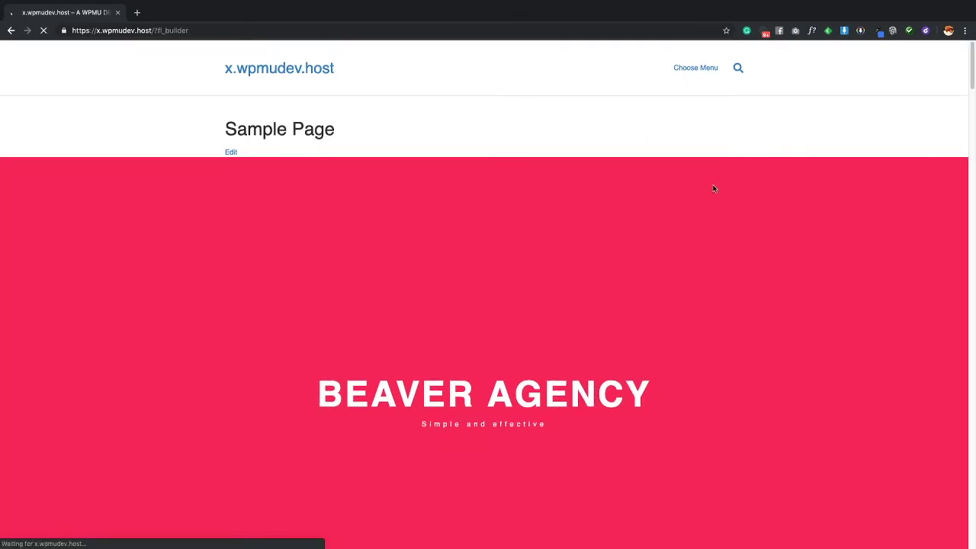
Step: Switch the global Default Page Heading back to No and save
left_click(179, 51)
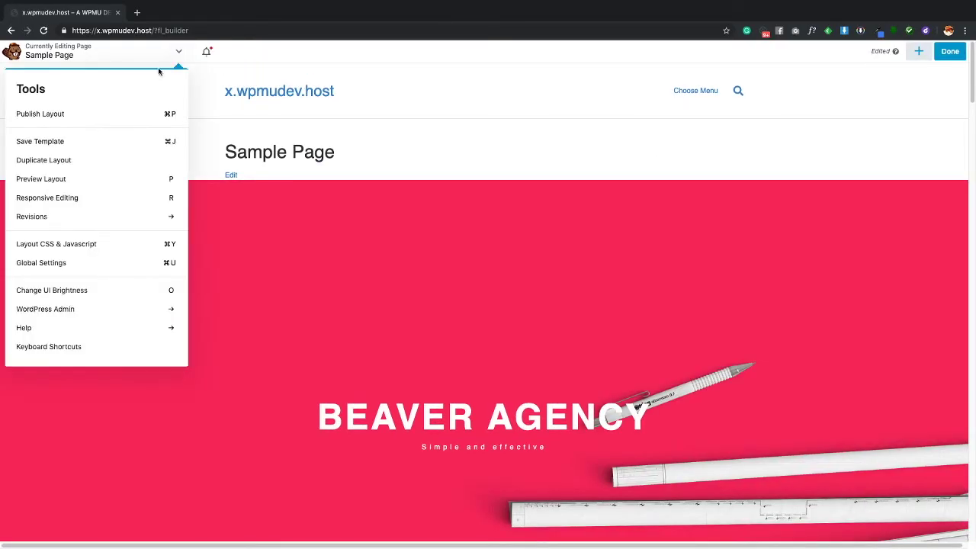
left_click(61, 263)
left_click(388, 187)
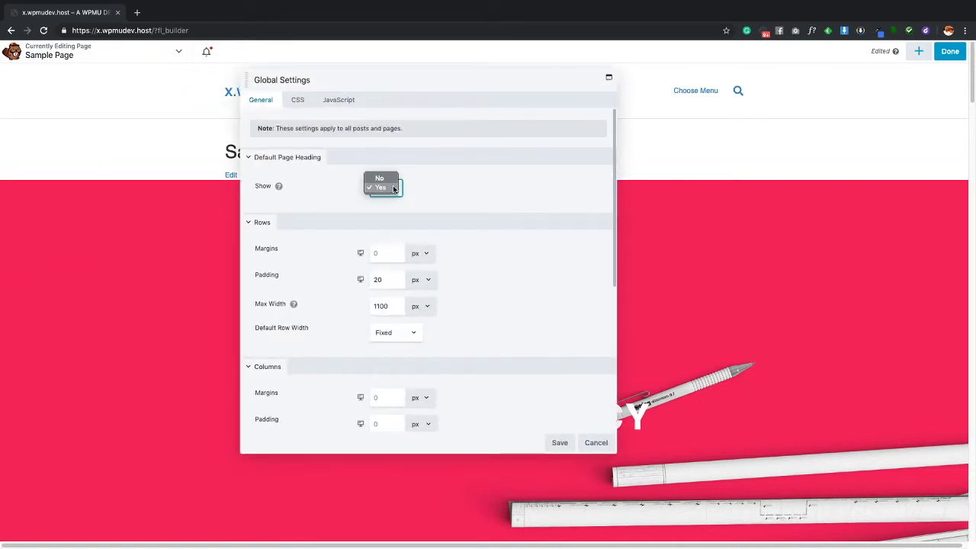
left_click(383, 178)
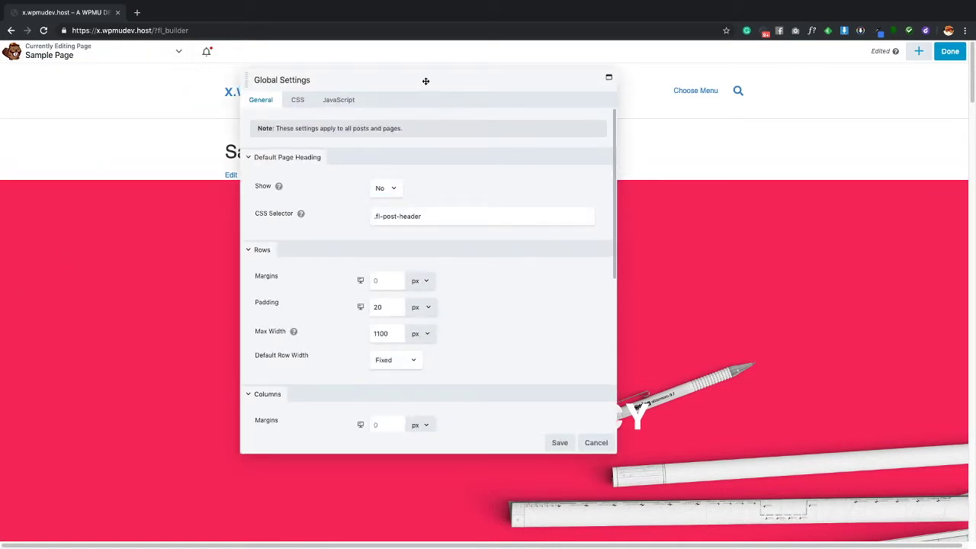
left_click_drag(425, 83, 595, 92)
left_click(726, 455)
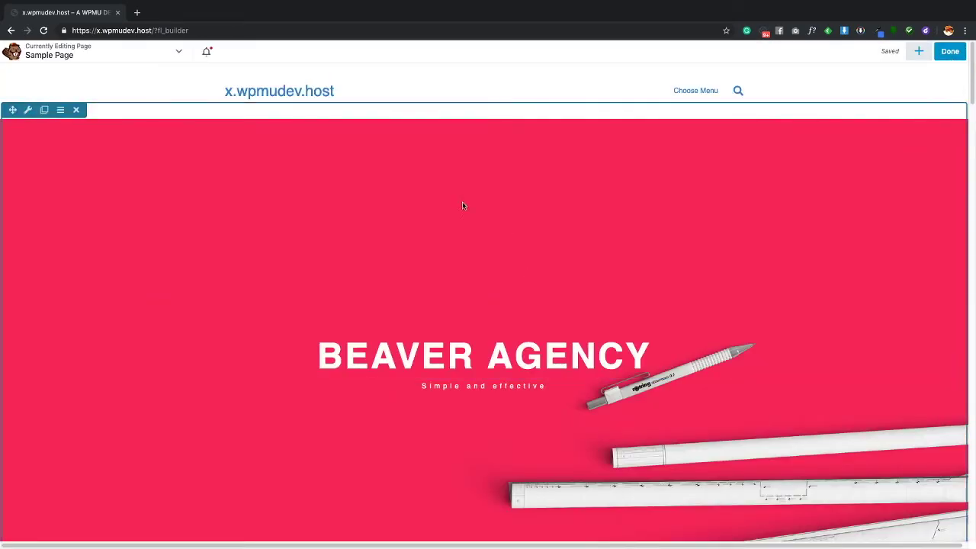
Step: Reopen Global Settings and dock the panel on the left beside the page
left_click(178, 51)
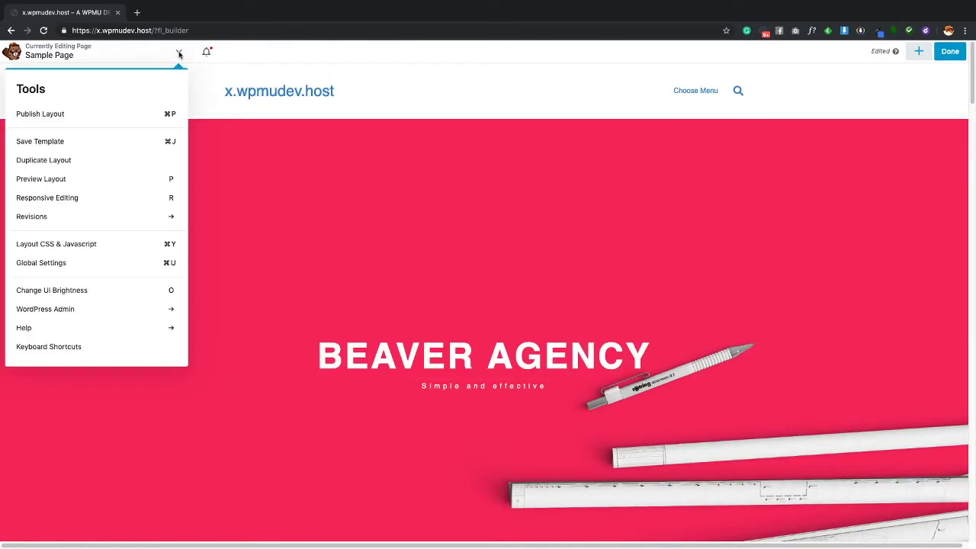
left_click(89, 263)
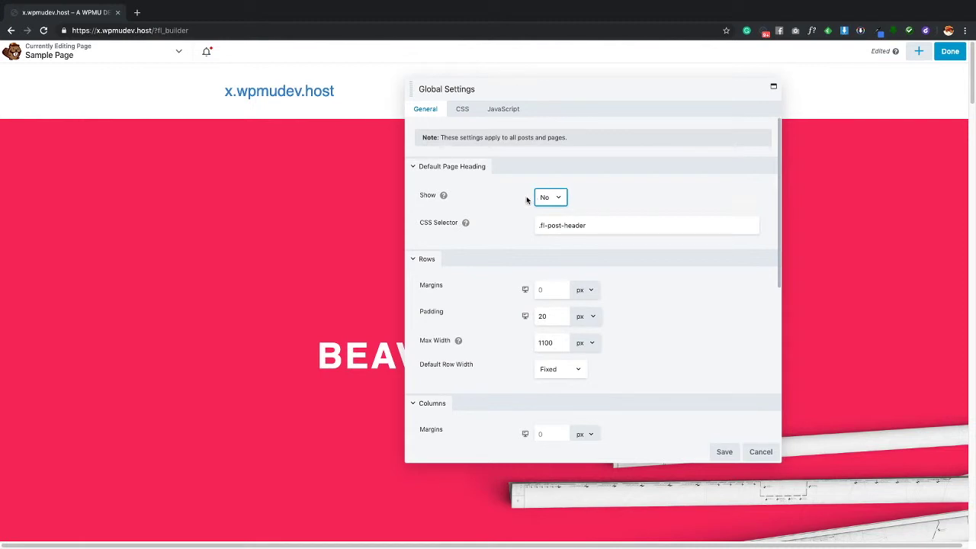
scroll(605, 183, "down", 1)
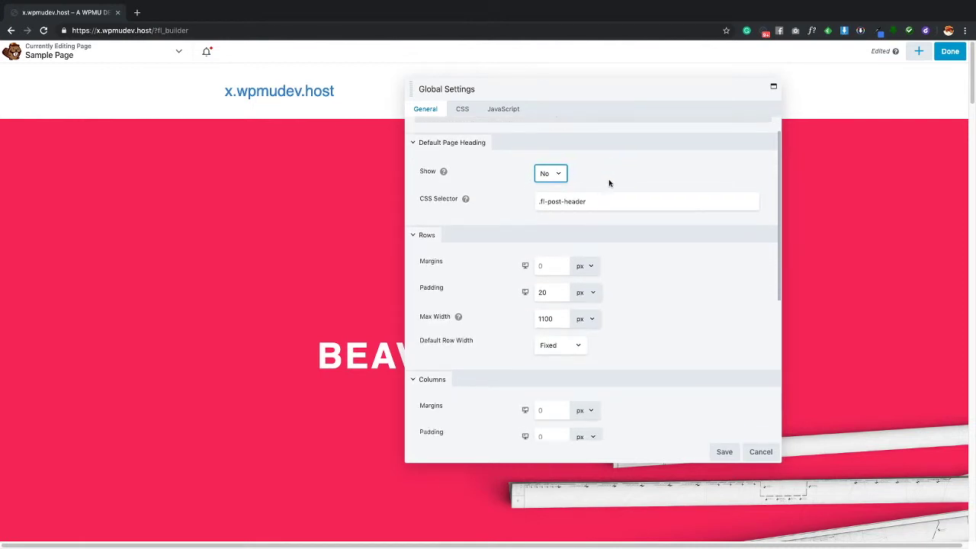
scroll(648, 175, "down", 1)
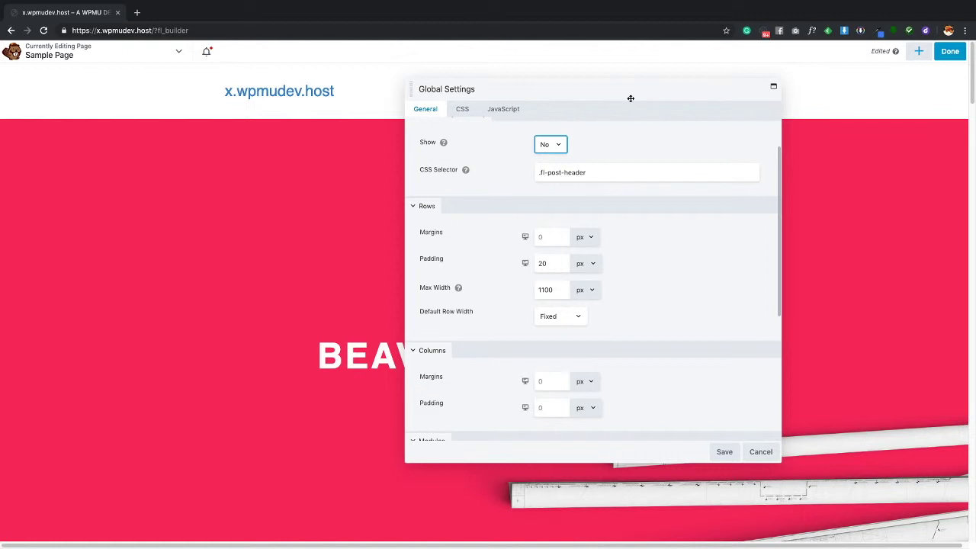
left_click_drag(647, 92, 3, 173)
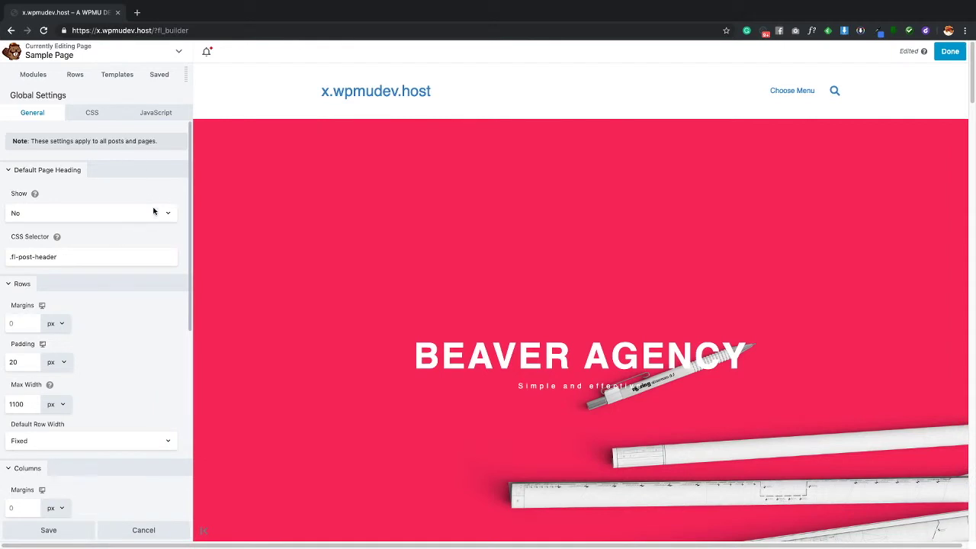
Step: Add a one-column row at the page top, set to Full Width with 1300 px fixed width
left_click(74, 76)
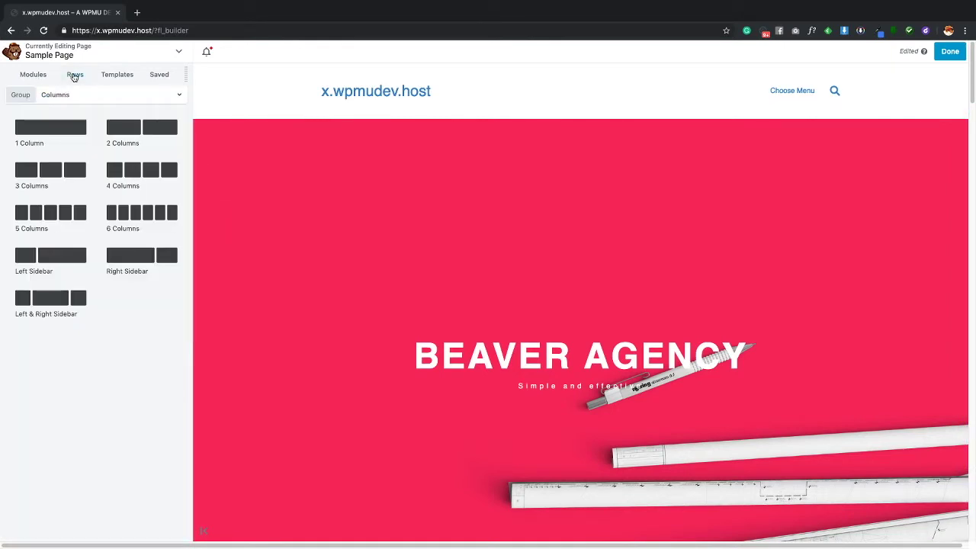
left_click_drag(46, 129, 495, 115)
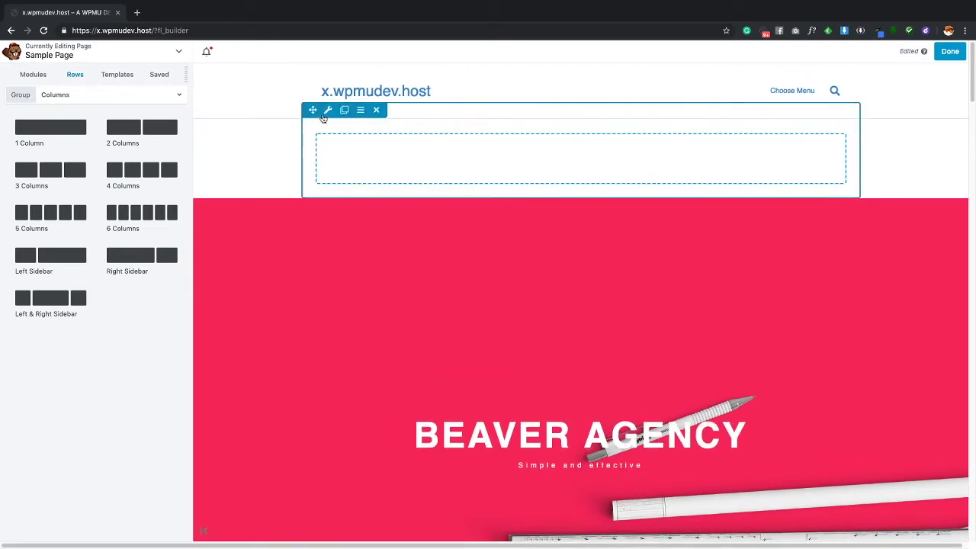
left_click(326, 112)
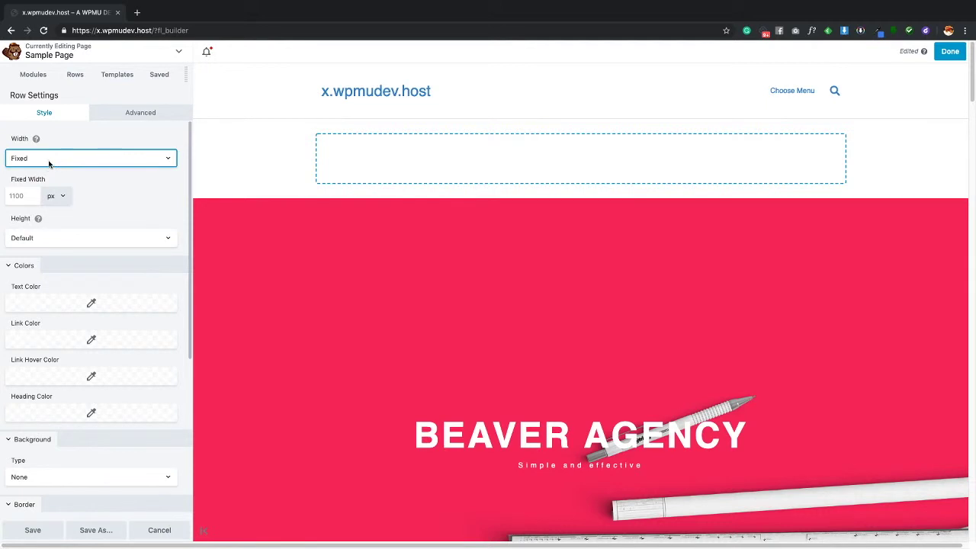
left_click(49, 161)
left_click(45, 167)
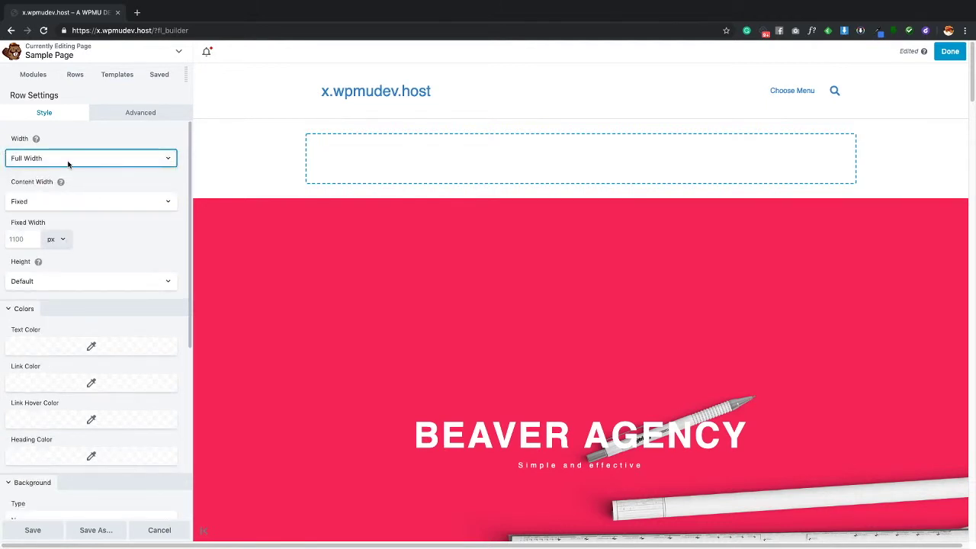
left_click(23, 237)
type("1300")
left_click(125, 234)
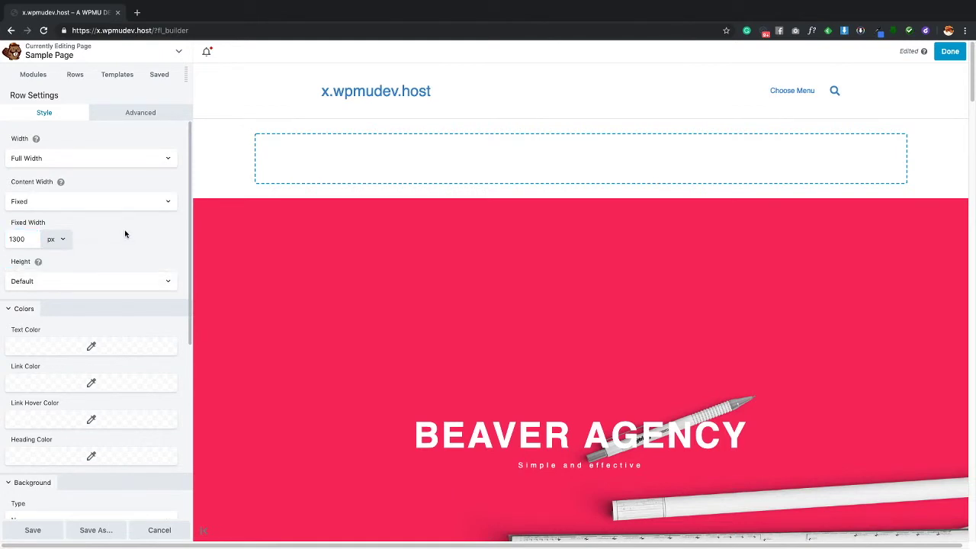
Step: Give the row 65 px top and bottom padding on the Advanced tab and save
left_click(142, 113)
left_click(24, 222)
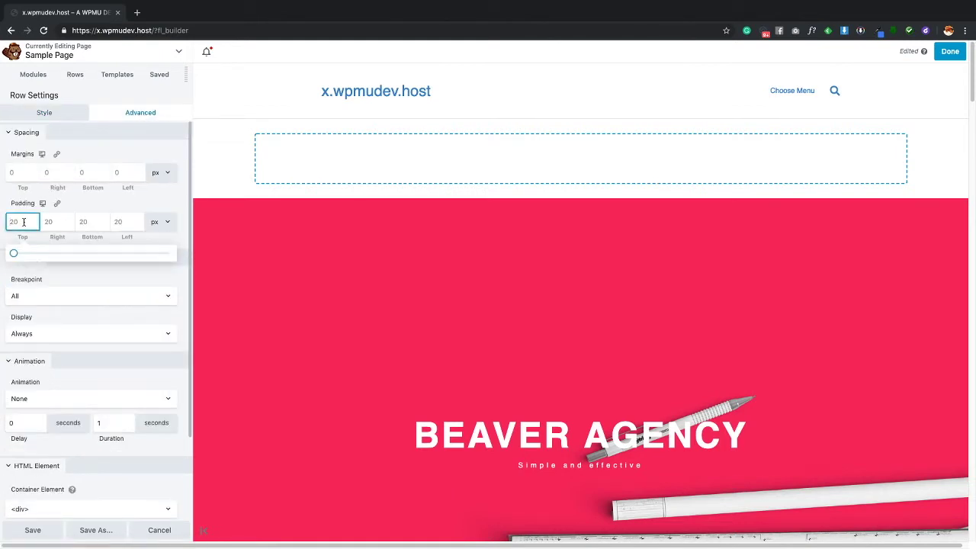
type("65")
left_click(89, 222)
type("65")
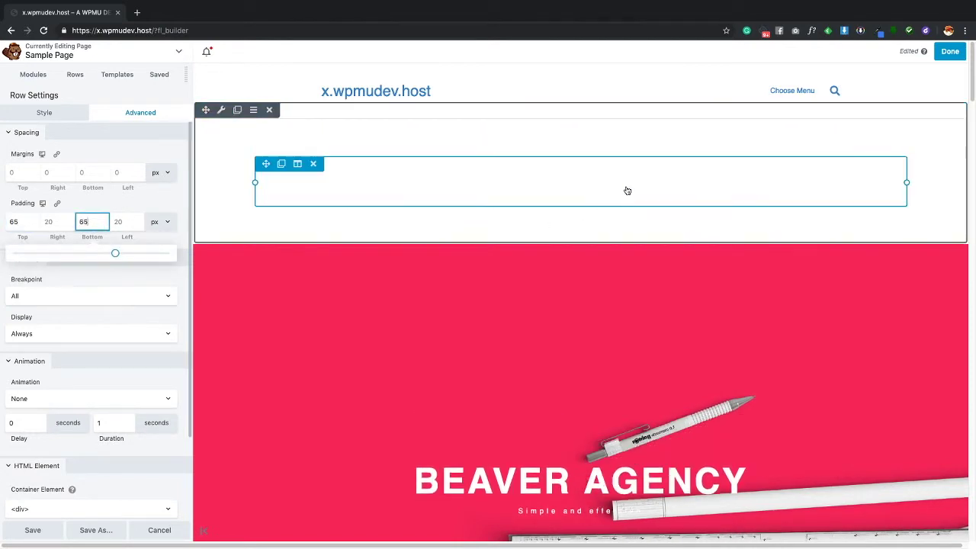
left_click(33, 530)
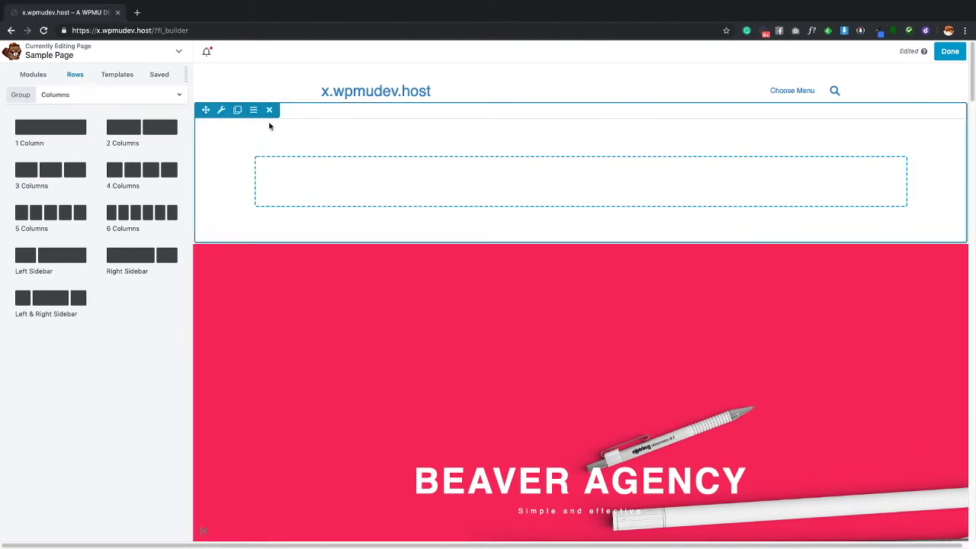
Step: Set global Rows padding to 65 and max width to 1300, then save
left_click(178, 52)
left_click(87, 262)
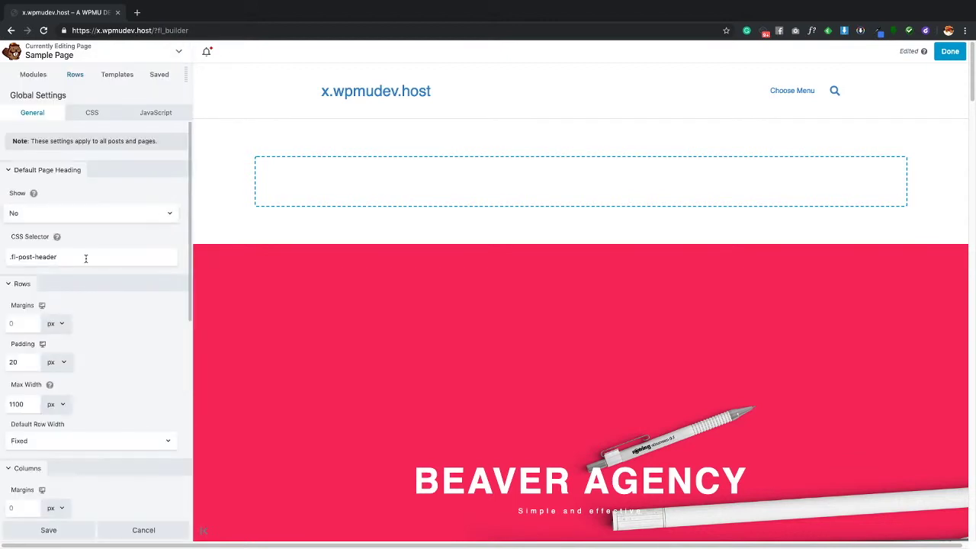
scroll(119, 296, "down", 1)
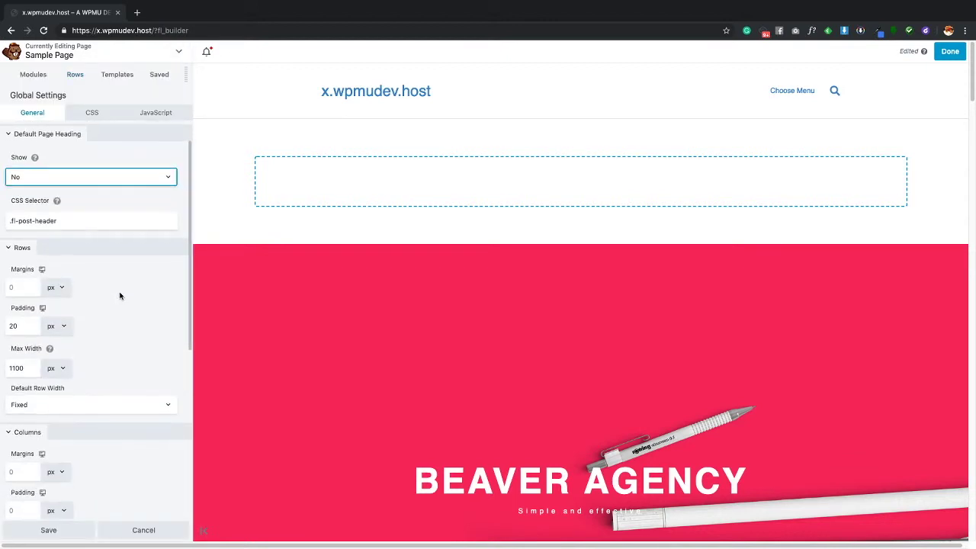
left_click(145, 338)
left_click(17, 322)
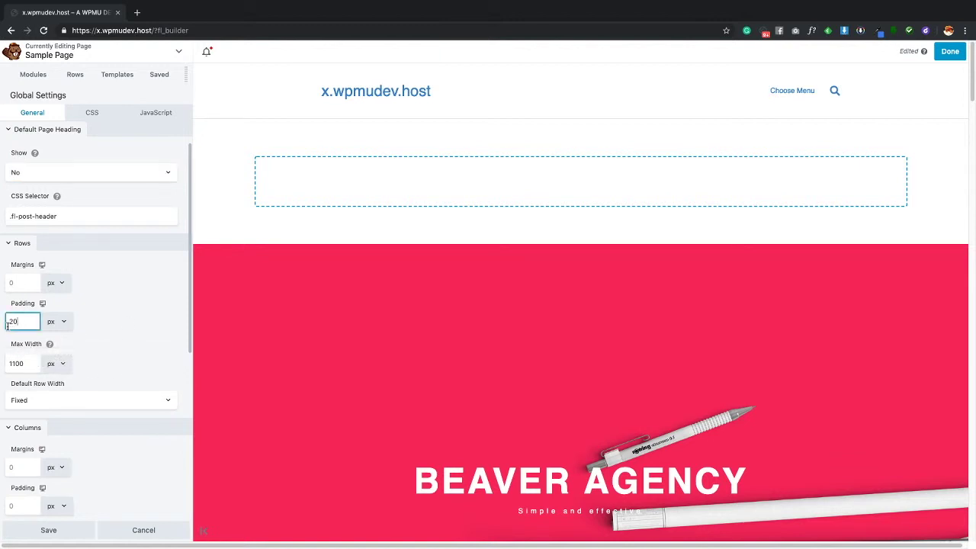
key("BackSpace")
key("BackSpace")
type("6")
left_click(113, 299)
double_click(23, 364)
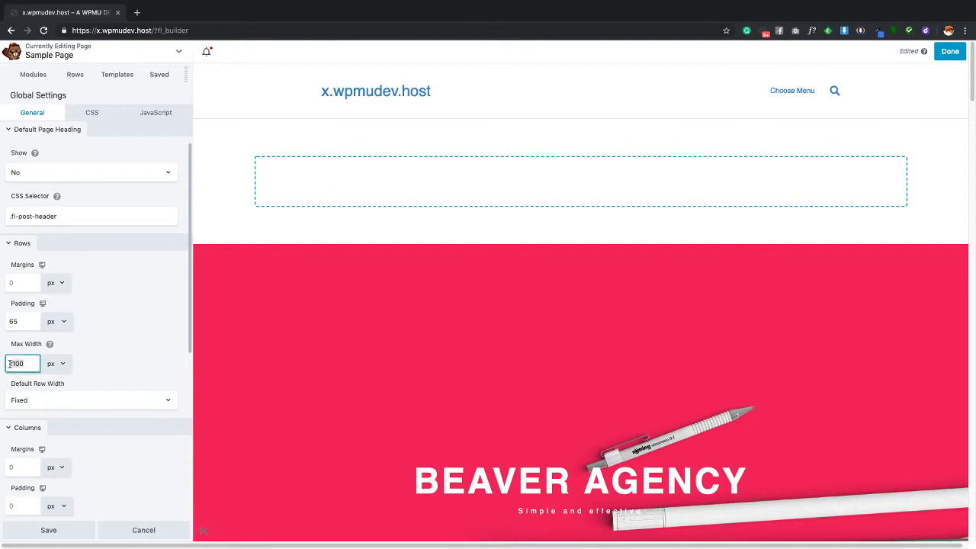
type("1300")
left_click(116, 352)
scroll(125, 314, "down", 2)
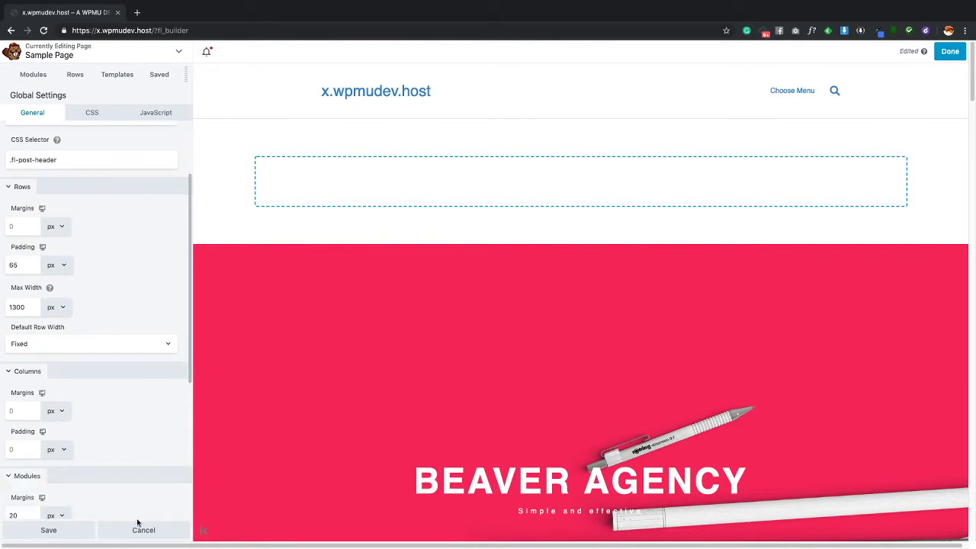
left_click(76, 527)
Step: Add a one-column test row below the header, then delete it
left_click_drag(50, 128, 397, 118)
left_click_drag(483, 119, 483, 122)
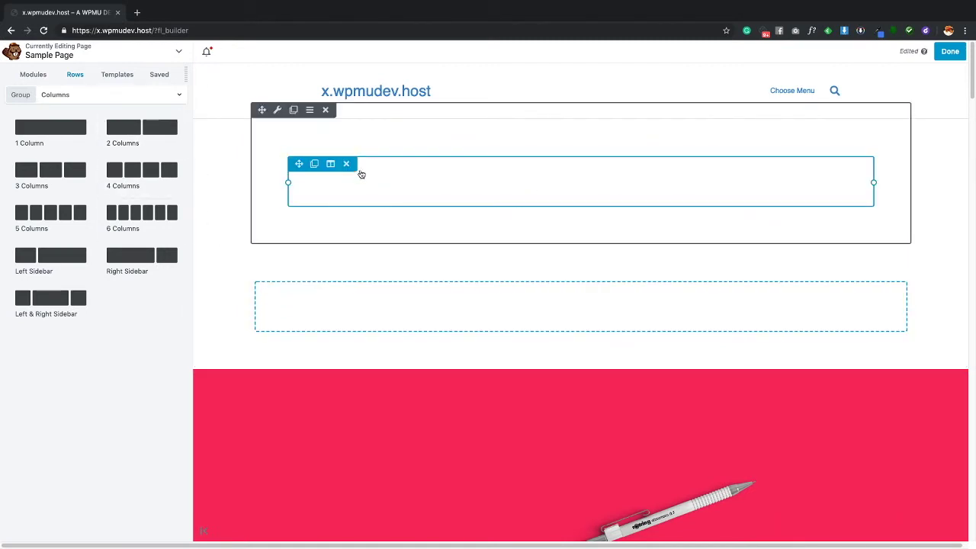
left_click(325, 110)
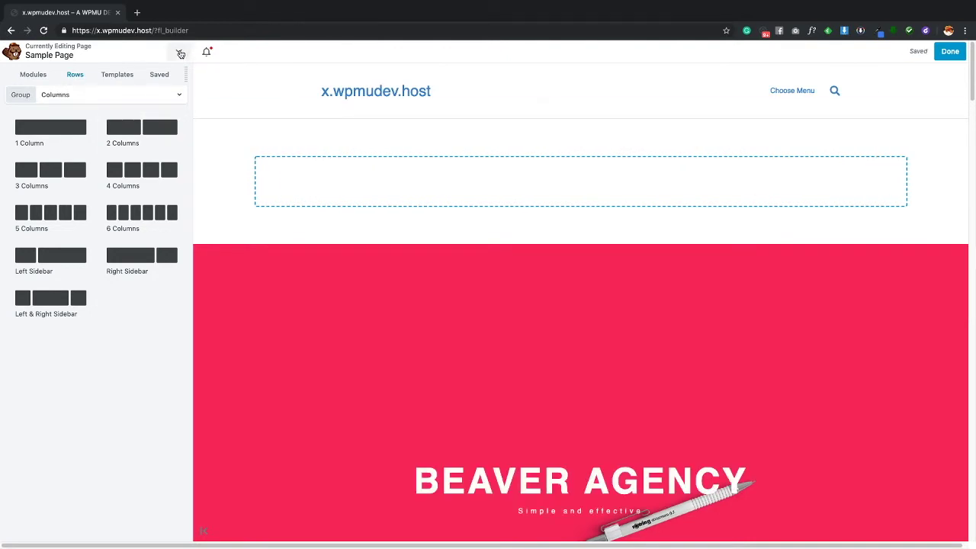
Step: Change the global Default Row Width from Fixed to Full Width
left_click(179, 52)
left_click(103, 263)
scroll(109, 379, "down", 2)
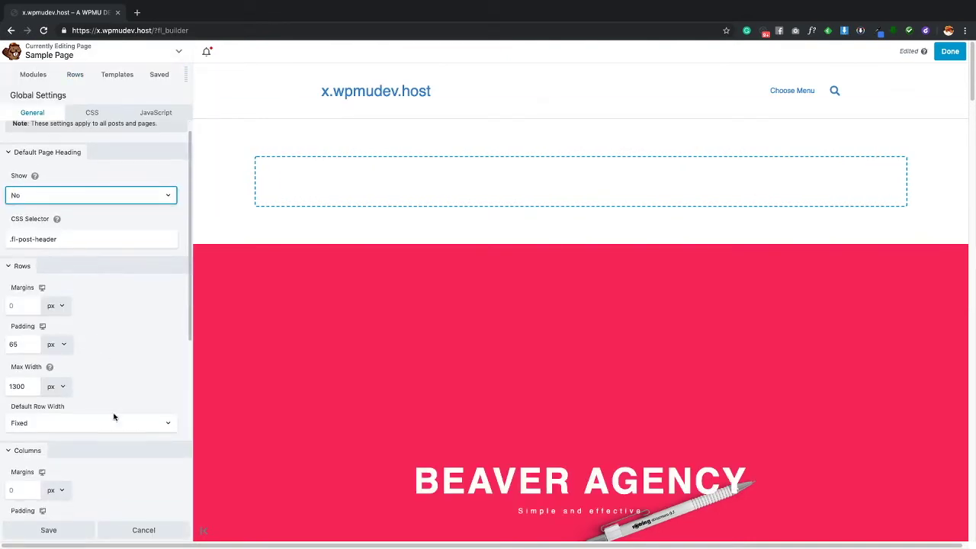
left_click(61, 408)
left_click(61, 410)
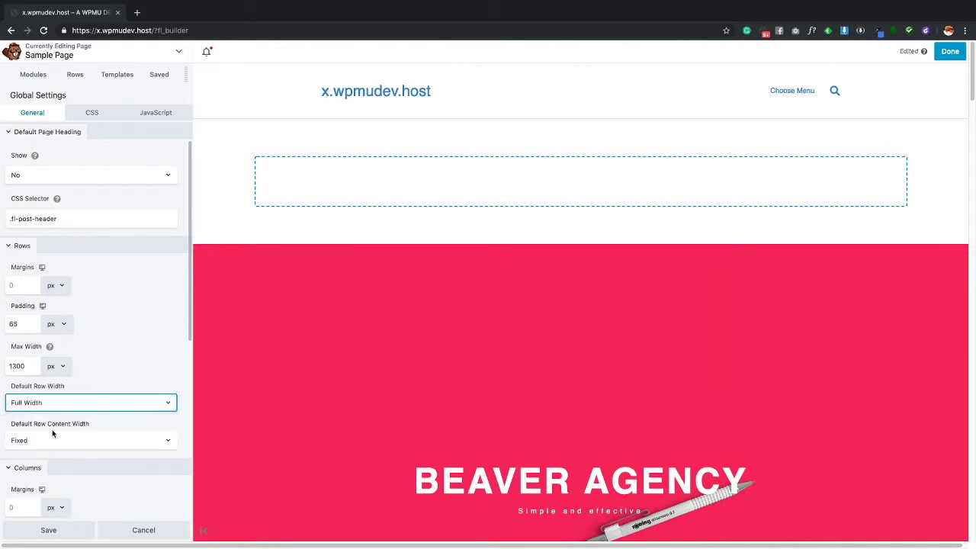
Step: Save the global row defaults and drop a second one-column row at the page top
left_click(63, 532)
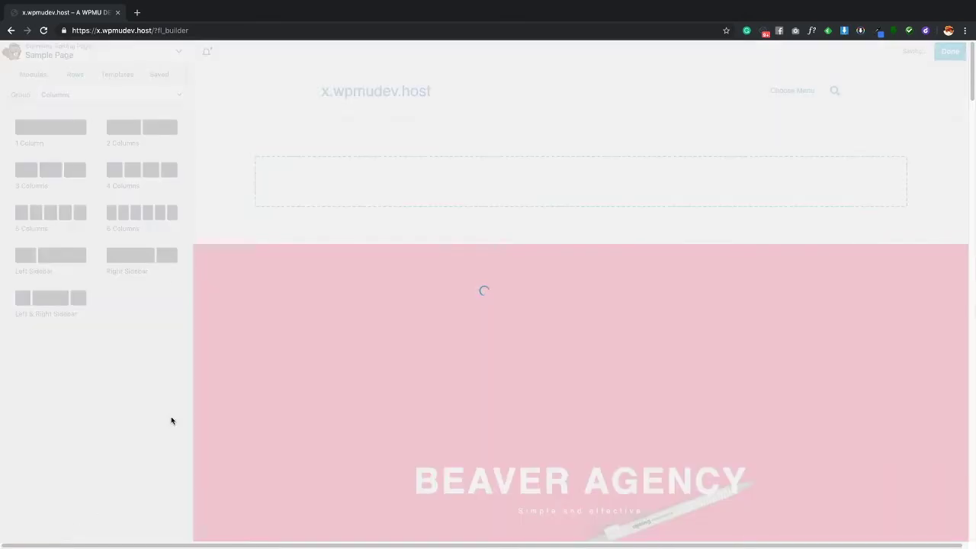
left_click(272, 112)
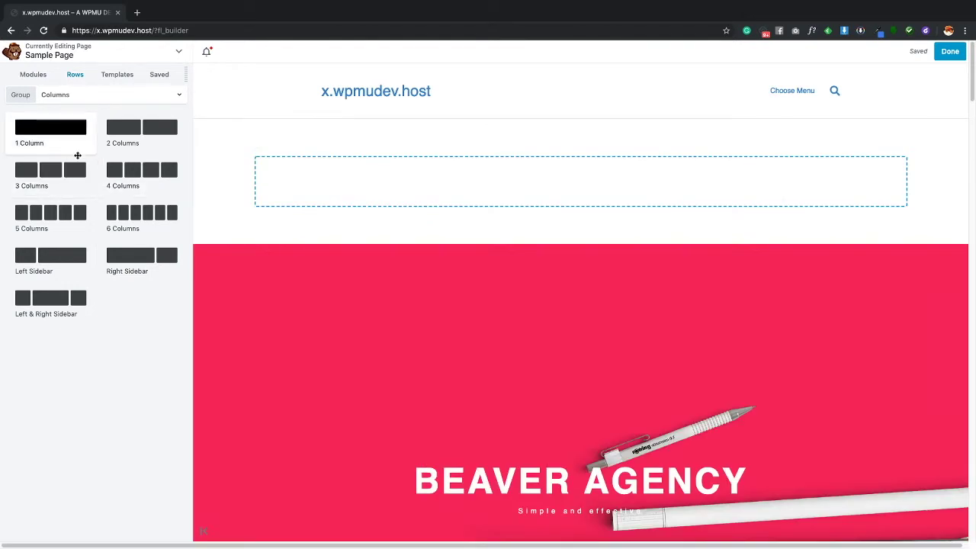
left_click_drag(56, 129, 521, 109)
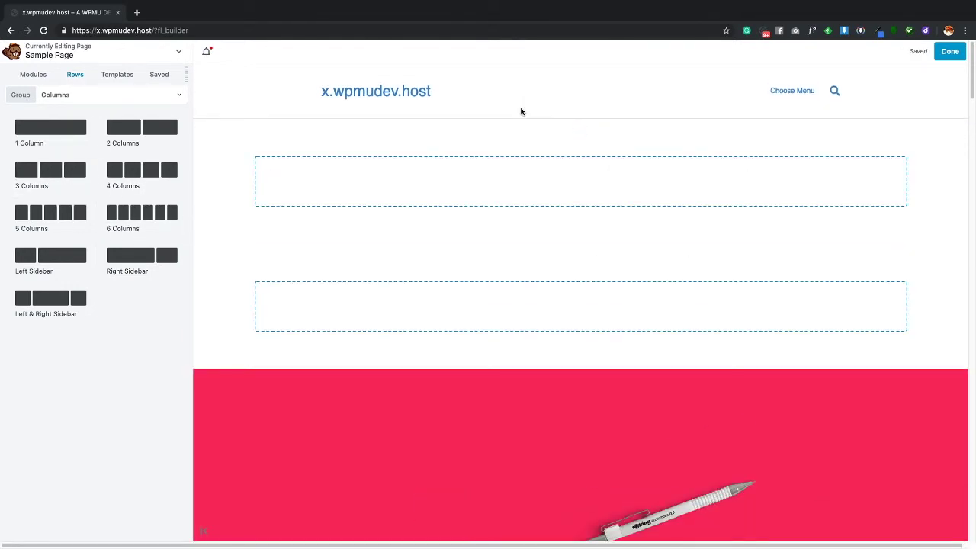
mouse_move(488, 185)
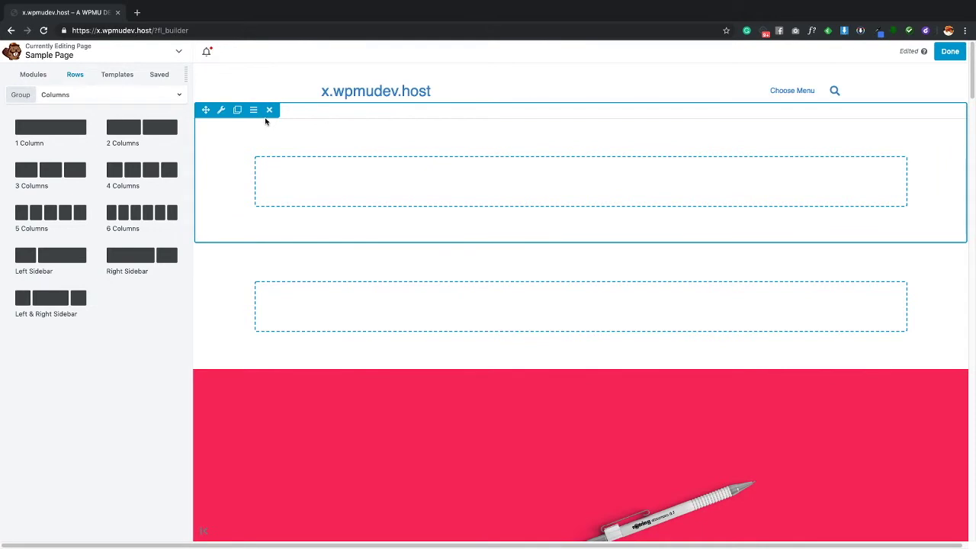
left_click(32, 76)
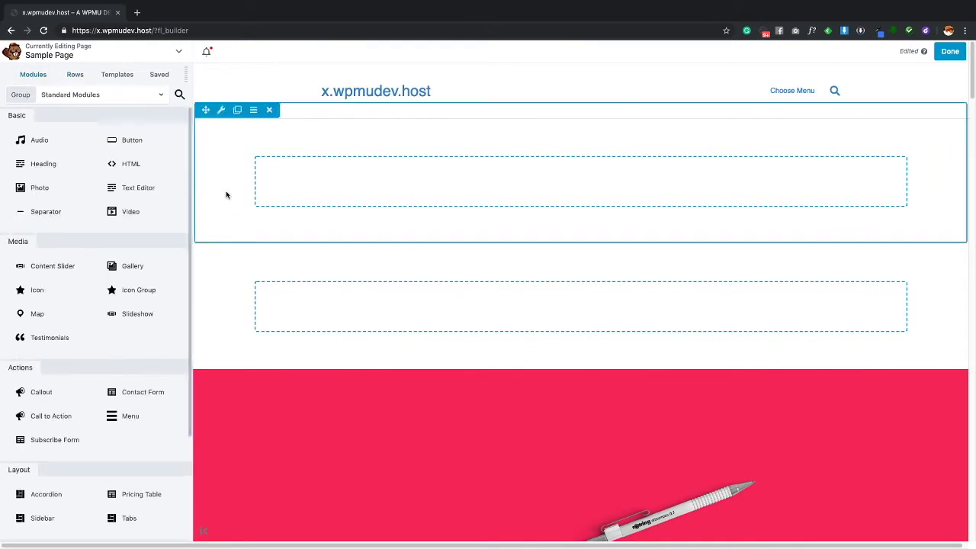
left_click(178, 51)
left_click(55, 263)
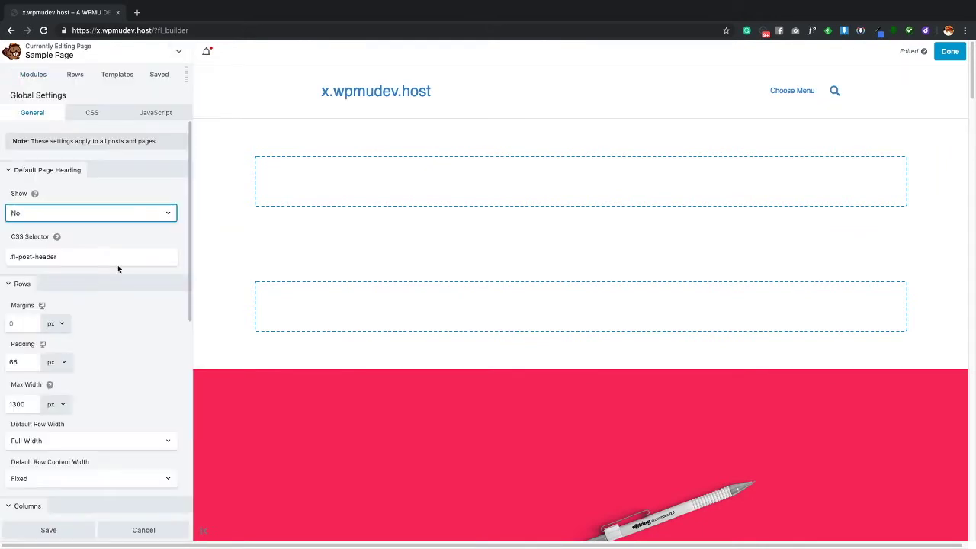
scroll(147, 301, "down", 2)
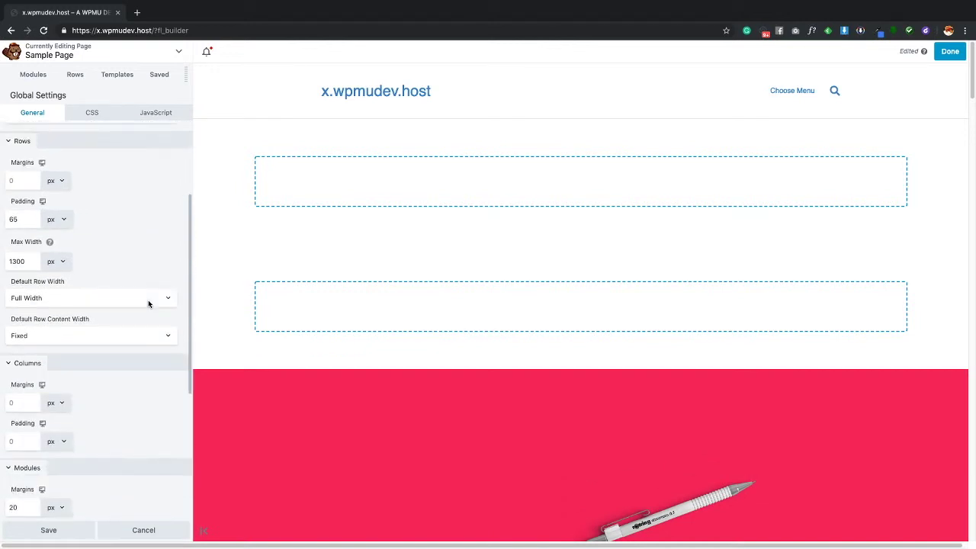
scroll(148, 303, "down", 1)
scroll(76, 352, "down", 1)
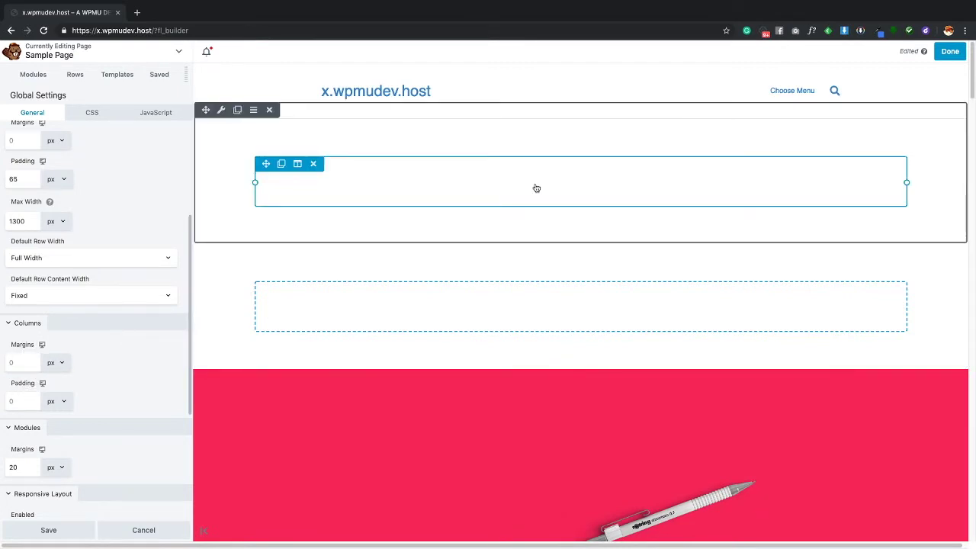
scroll(120, 364, "down", 1)
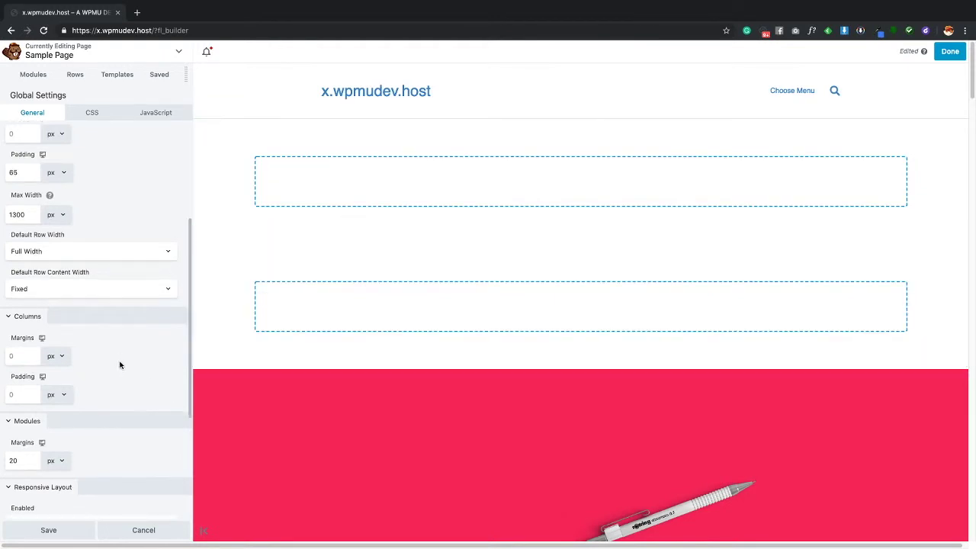
scroll(102, 333, "down", 3)
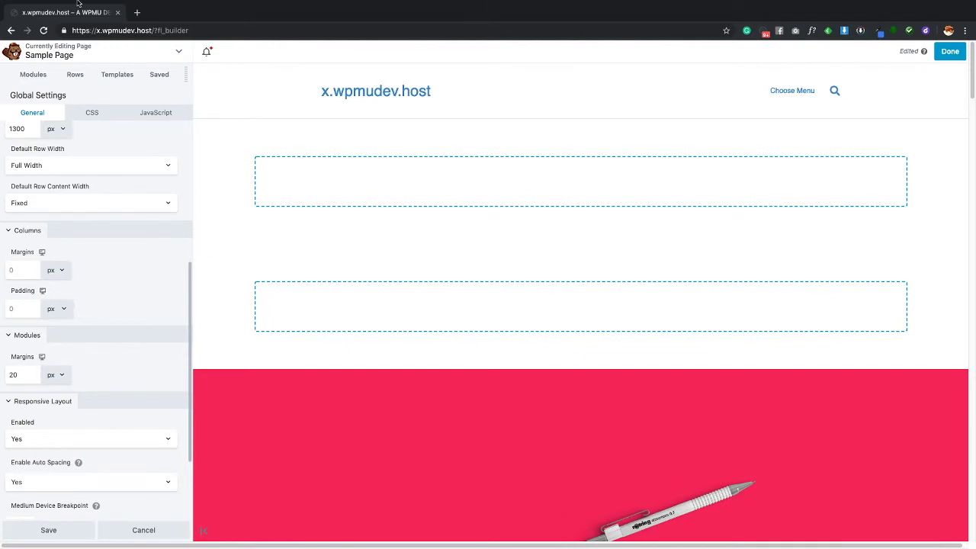
Step: Drop a Photo module into the top empty row and check its 20 px default margins
left_click(35, 74)
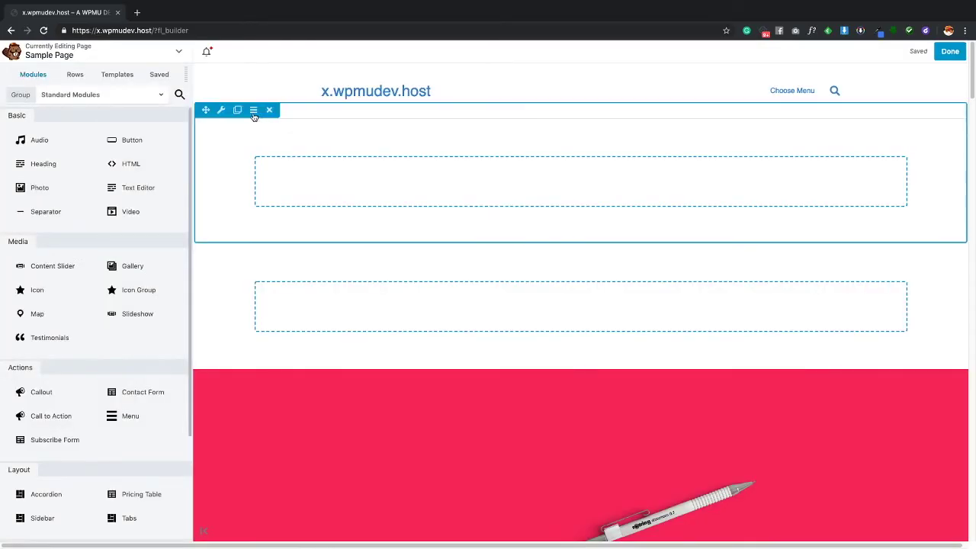
left_click_drag(46, 188, 466, 183)
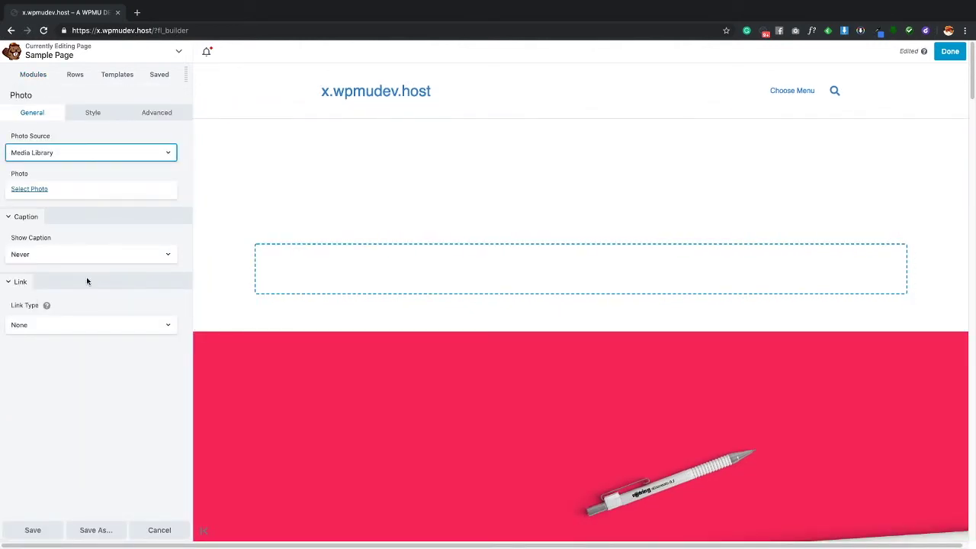
left_click(165, 116)
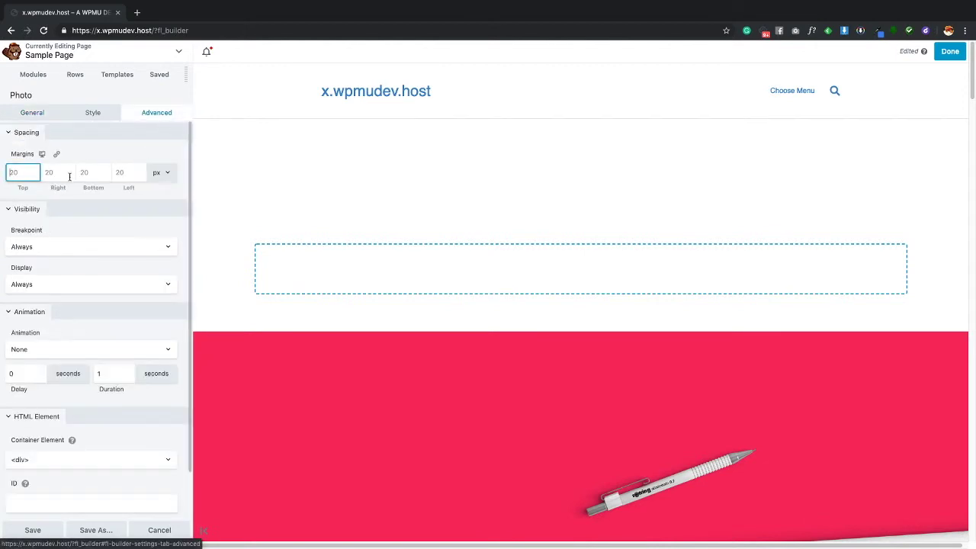
left_click(10, 176)
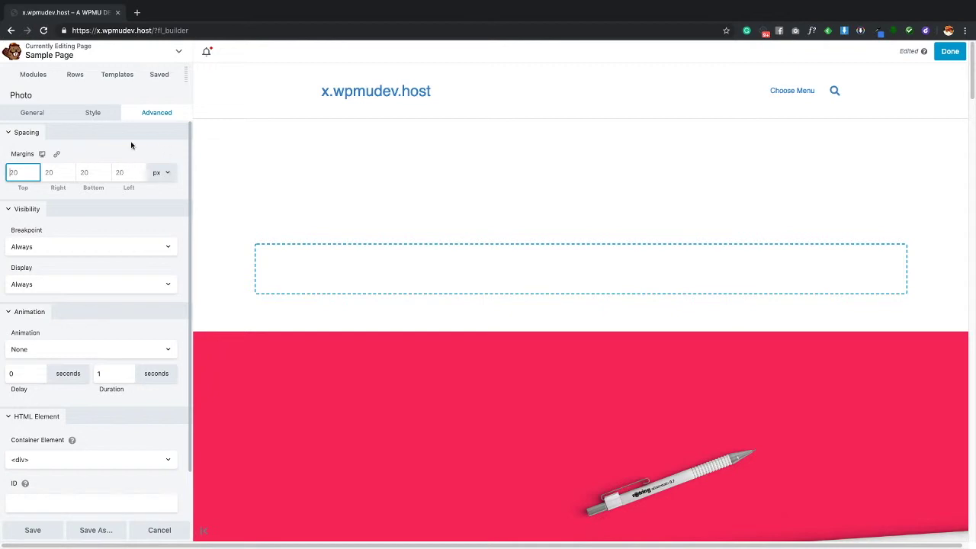
left_click(178, 54)
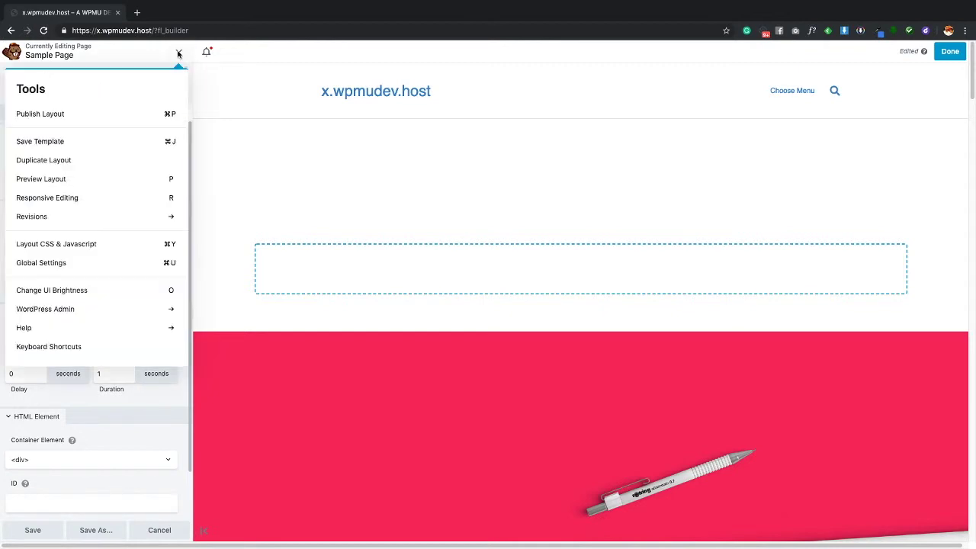
Step: Set the global Modules margin to 32 px and save
left_click(74, 262)
scroll(131, 351, "down", 3)
scroll(132, 351, "down", 4)
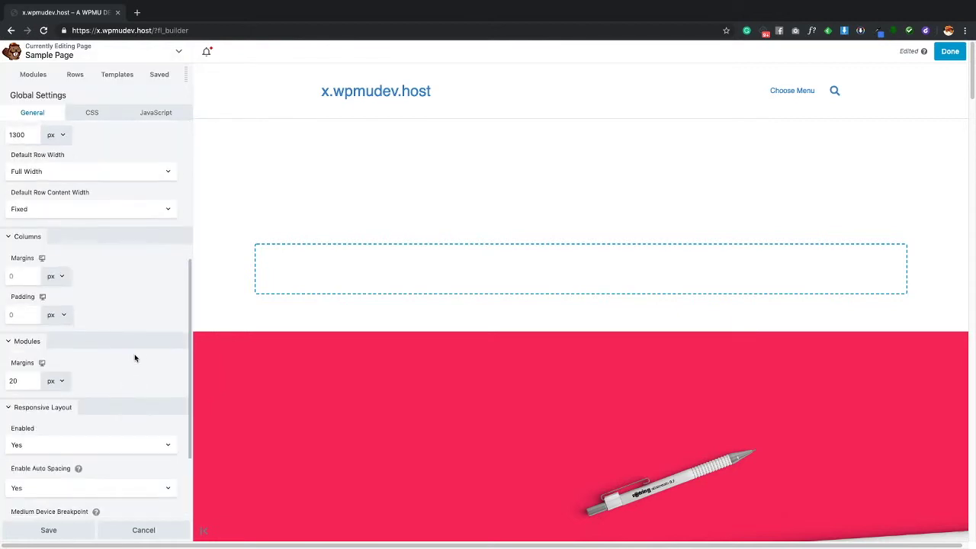
left_click(7, 380)
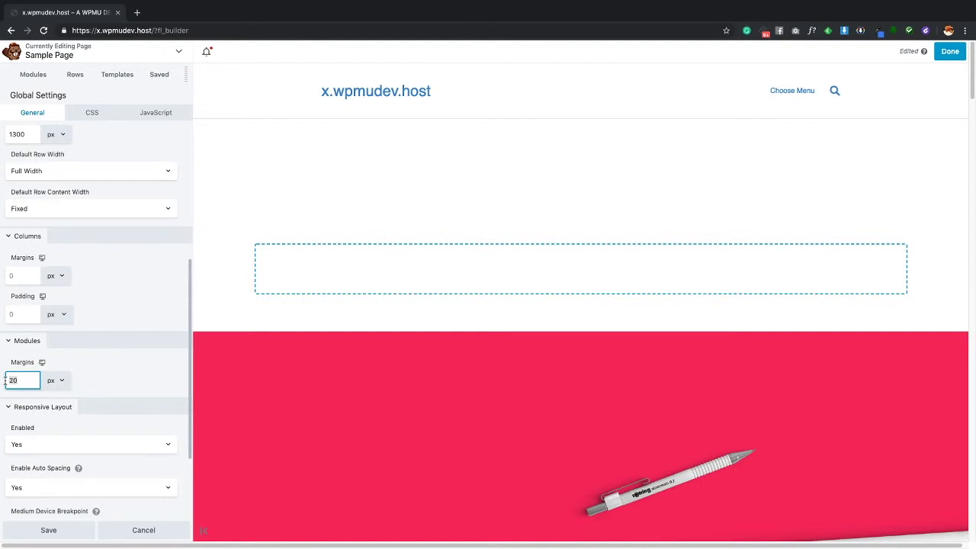
type("32")
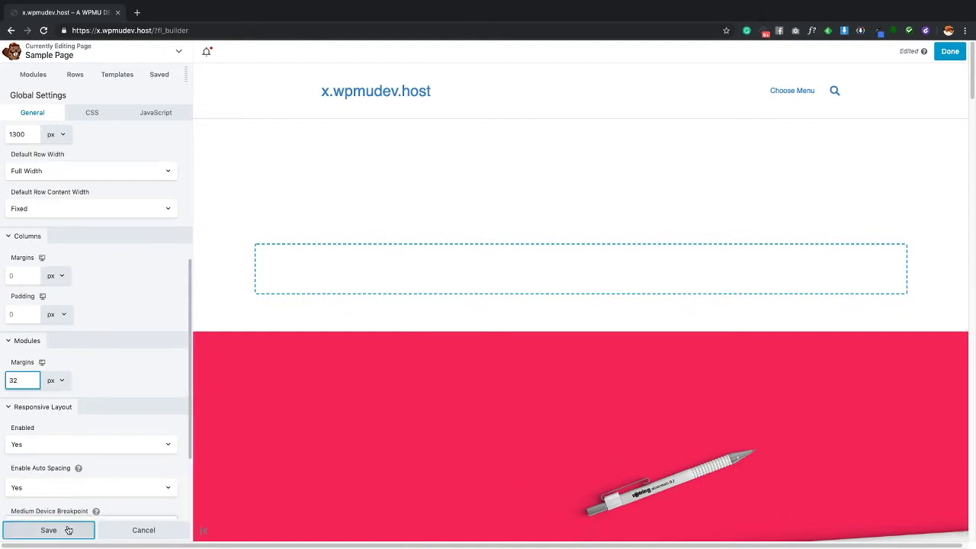
left_click(68, 527)
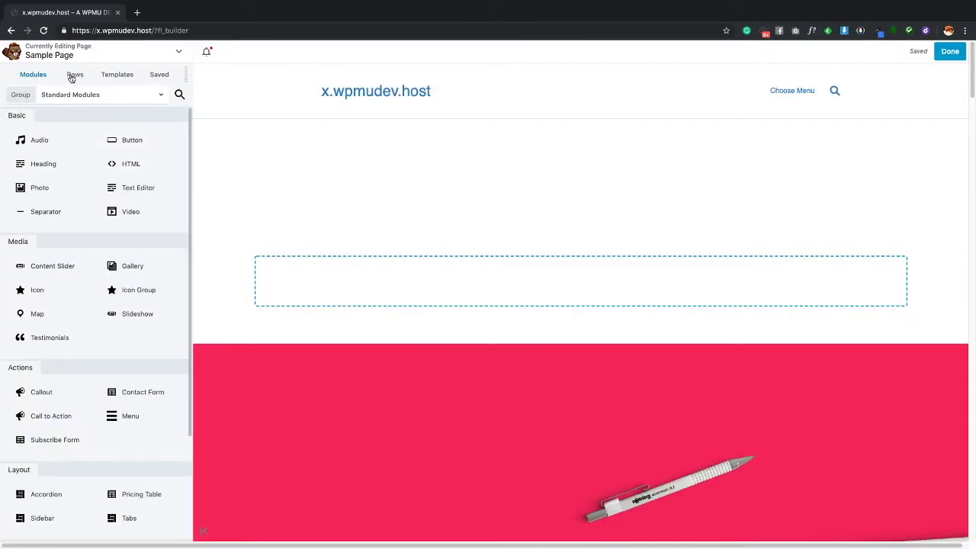
Step: Add a Photo module and compare its Advanced spacing and General tabs
left_click_drag(38, 189, 416, 191)
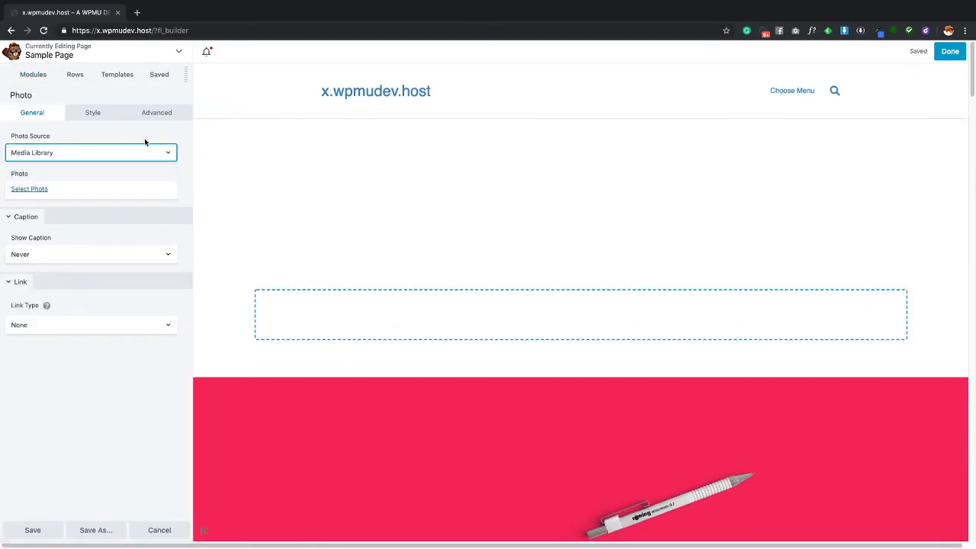
left_click(163, 112)
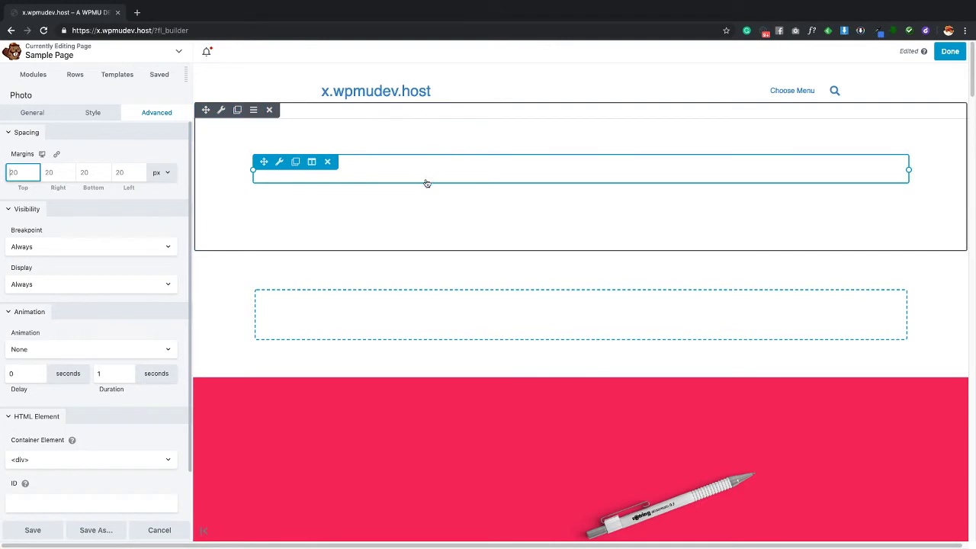
left_click(372, 211)
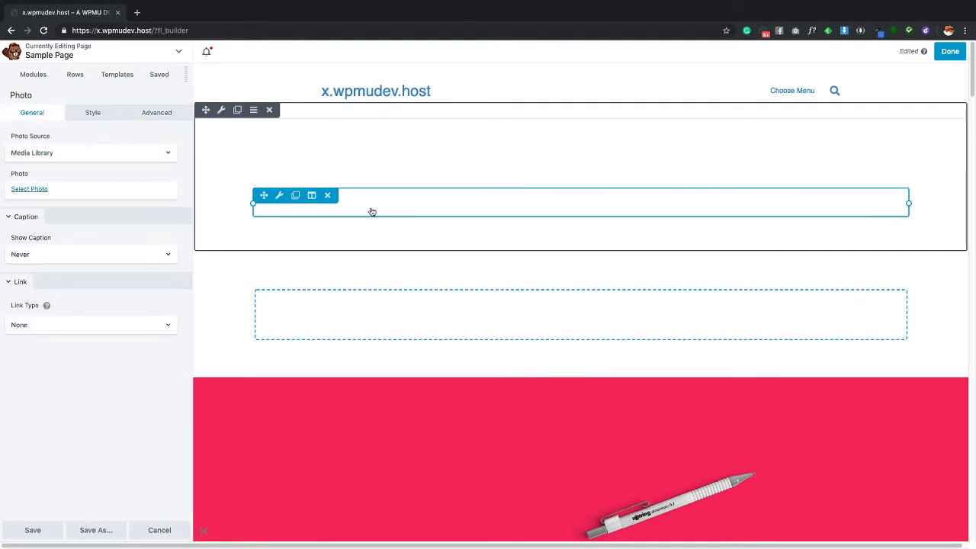
left_click(161, 114)
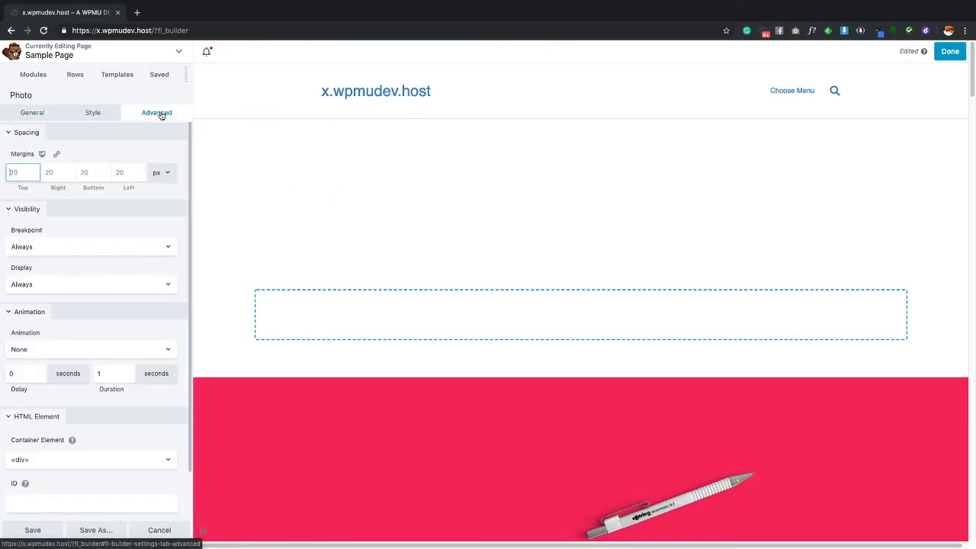
left_click(32, 114)
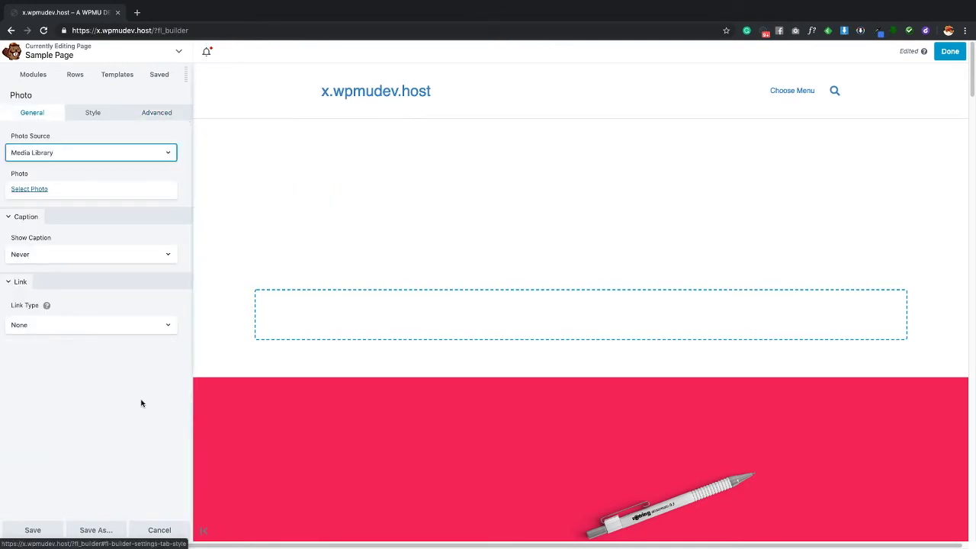
Step: Re-save Global Settings, then start deleting the empty top row
left_click(180, 52)
left_click(62, 262)
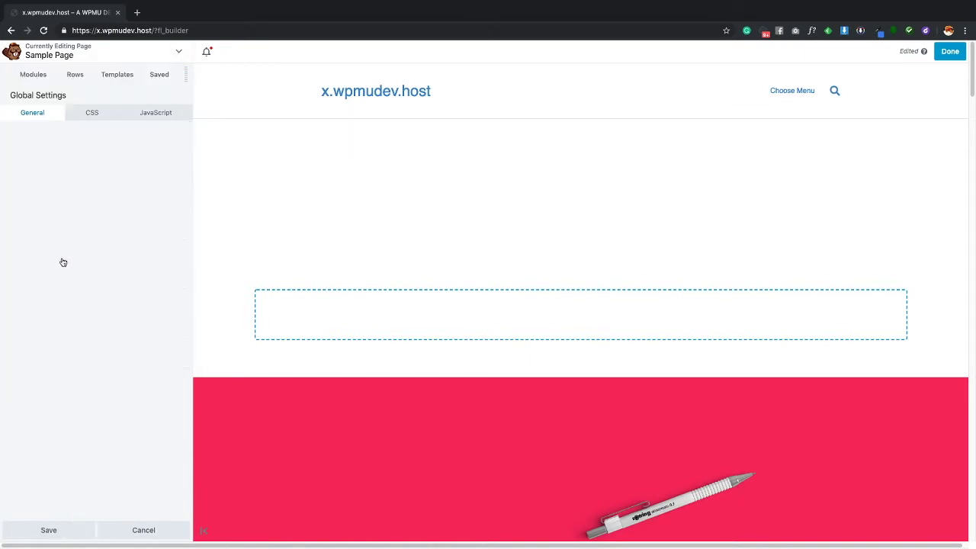
scroll(115, 411, "down", 8)
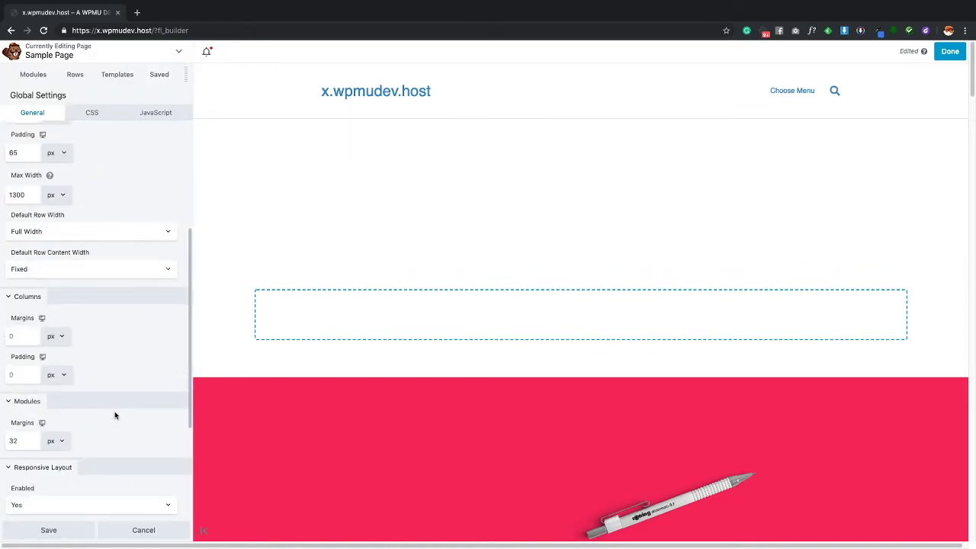
left_click(67, 529)
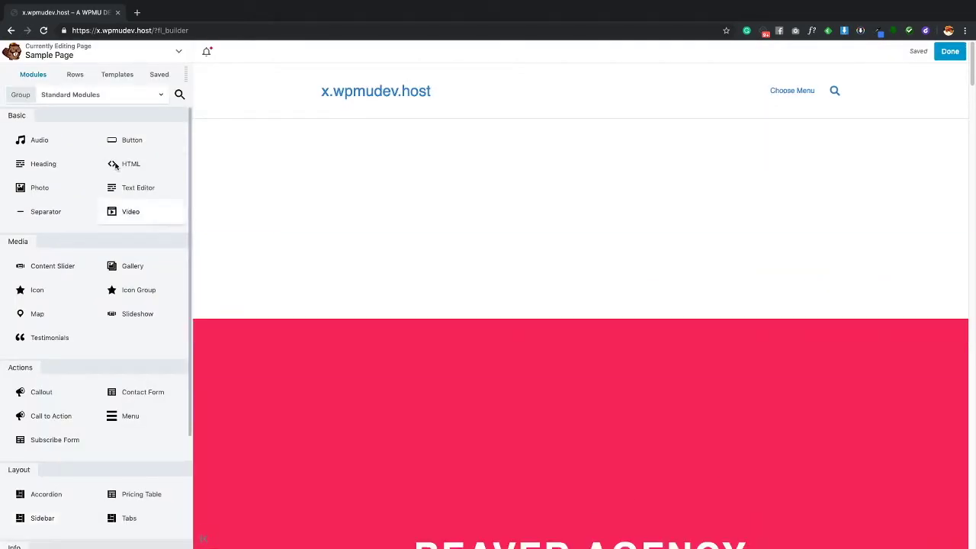
left_click(270, 111)
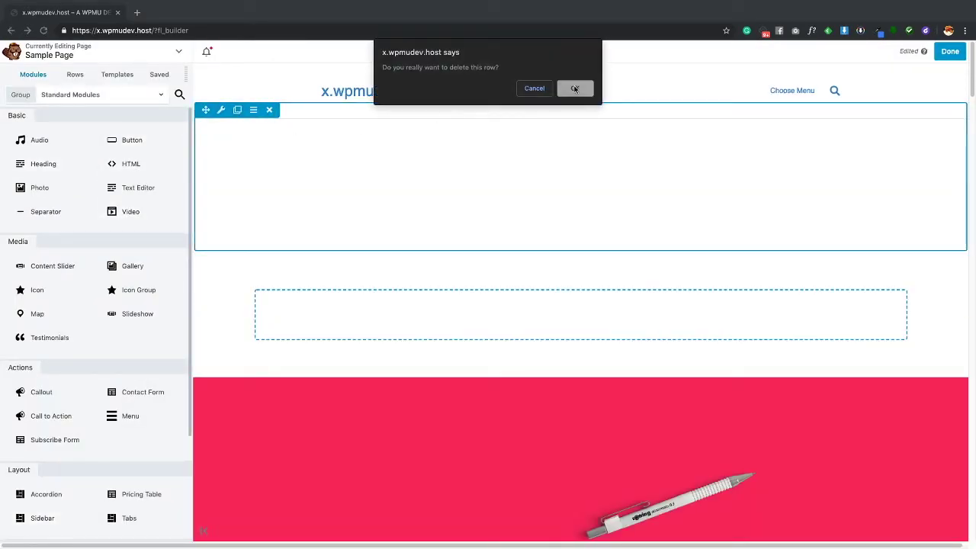
Step: Delete the empty row and place a new Photo module above the Beaver Agency hero
left_click(574, 88)
left_click_drag(57, 188, 591, 117)
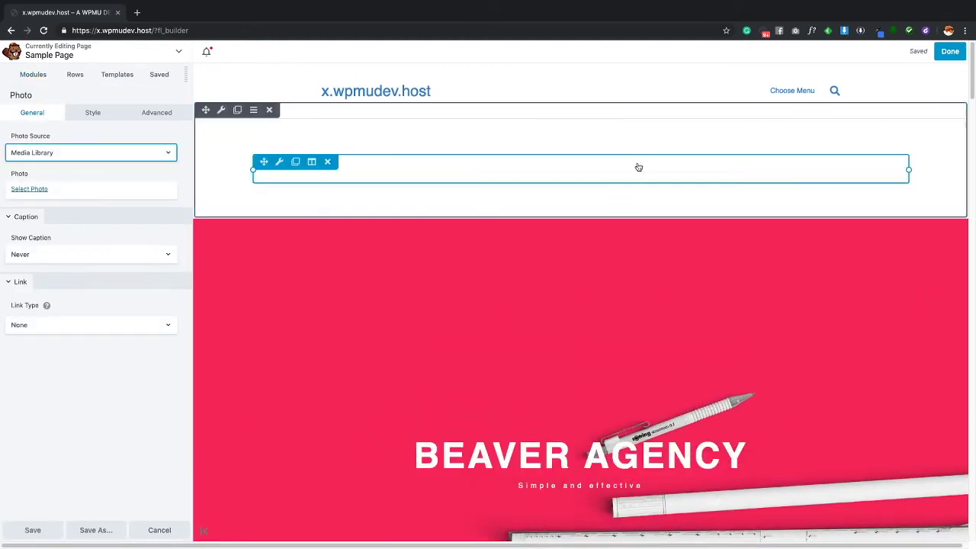
left_click(166, 116)
Step: Try a top margin of 32 on the photo, clear it, then reopen Global Settings
left_click(26, 172)
type("32")
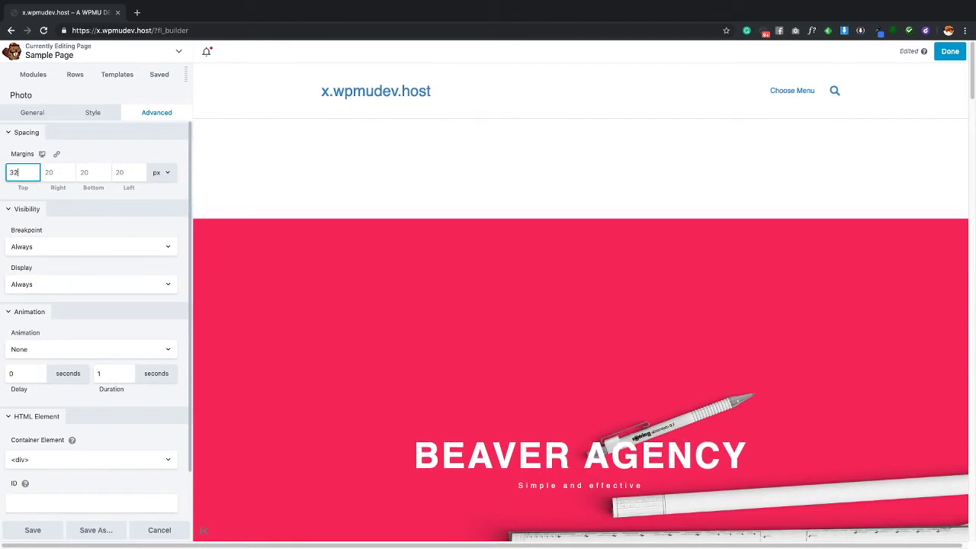
key("BackSpace")
key("BackSpace")
left_click(120, 156)
left_click(178, 51)
left_click(69, 263)
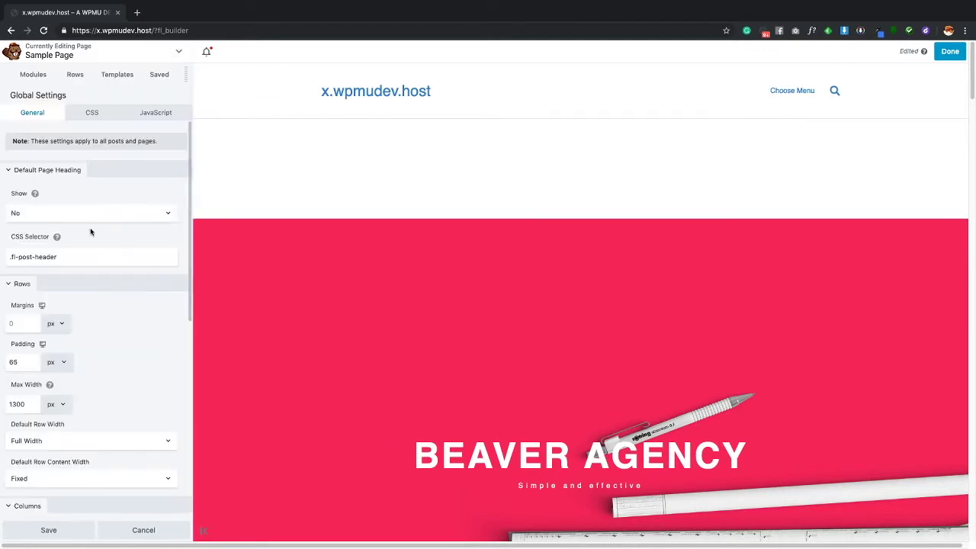
scroll(100, 301, "down", 5)
scroll(100, 302, "down", 3)
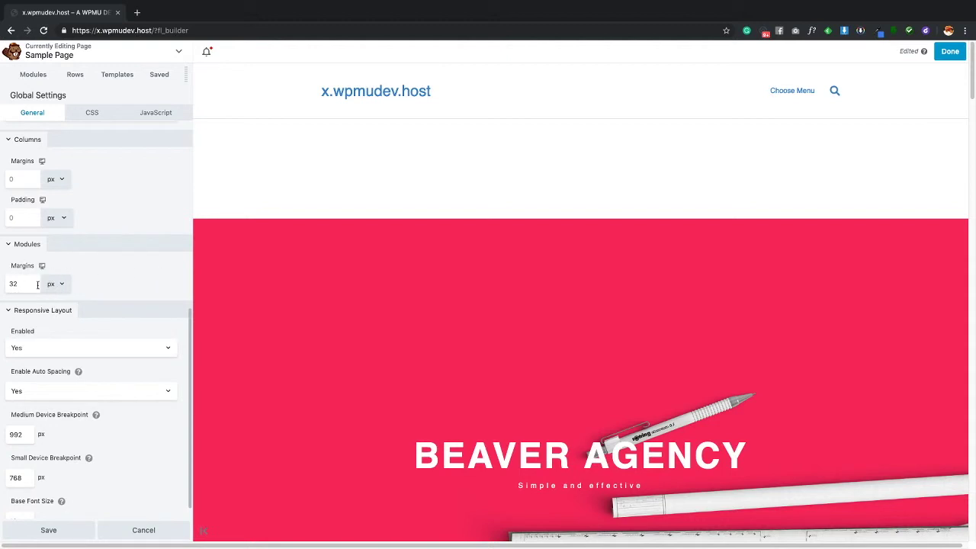
scroll(96, 270, "up", 1)
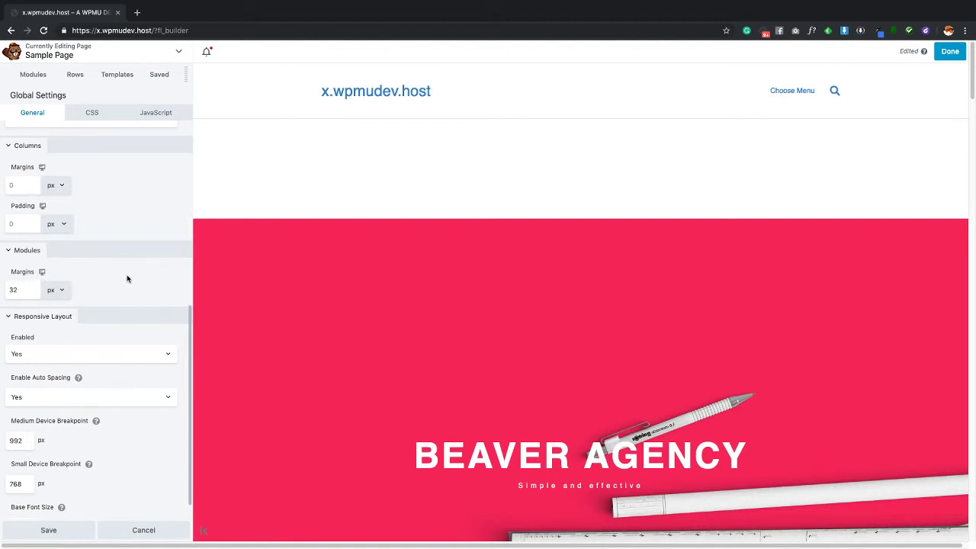
scroll(117, 268, "down", 2)
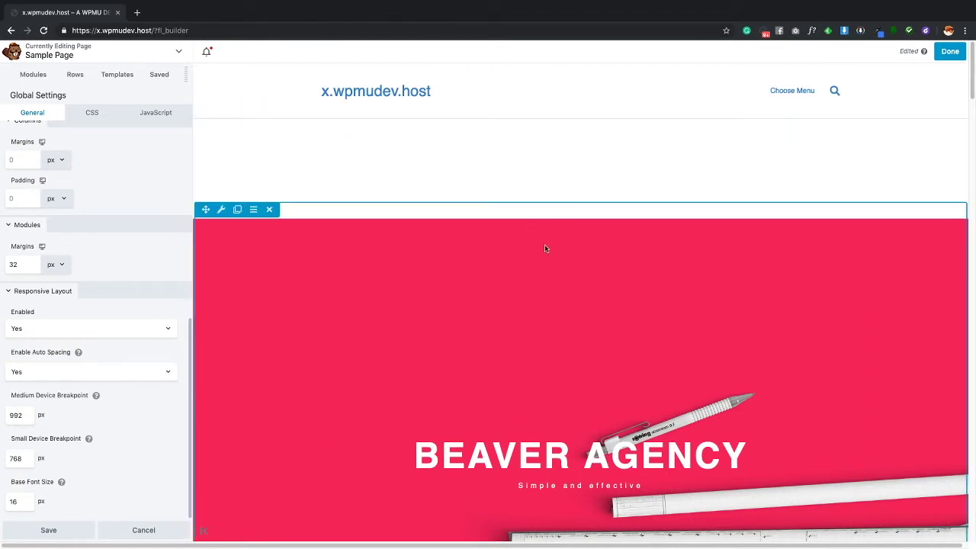
scroll(657, 344, "down", 2)
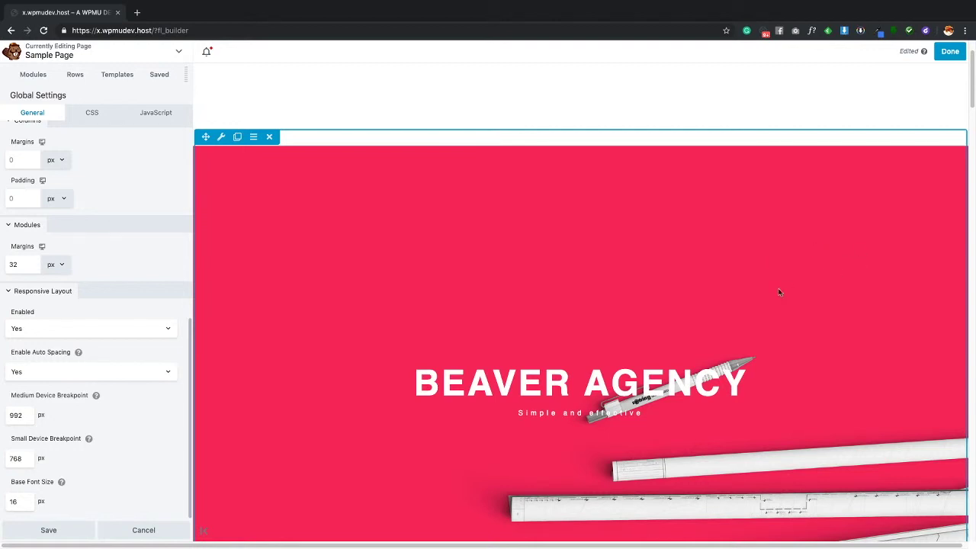
scroll(788, 287, "down", 10)
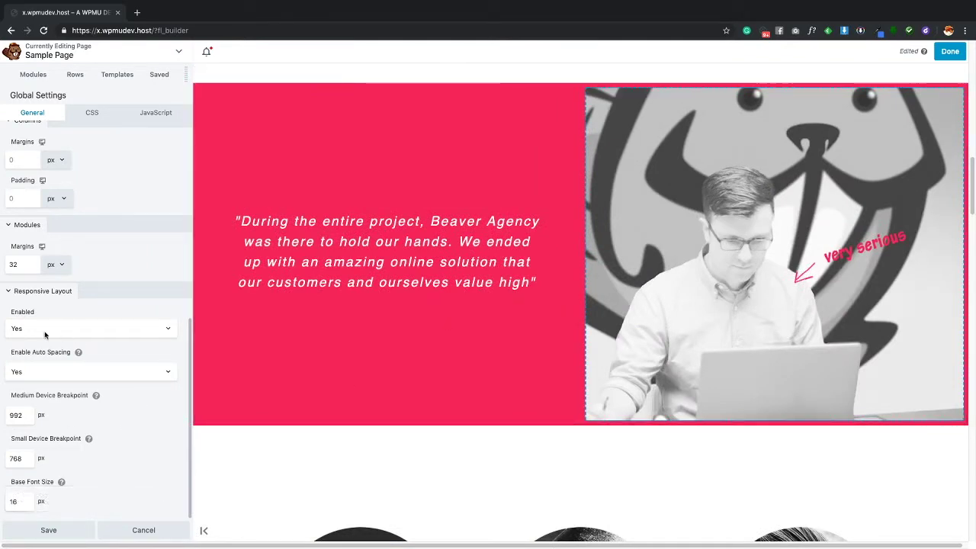
mouse_move(79, 353)
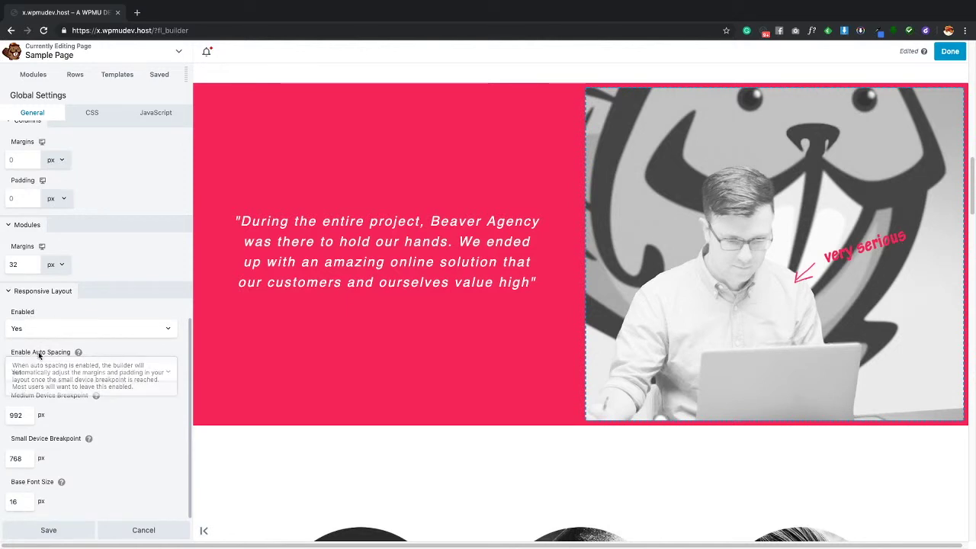
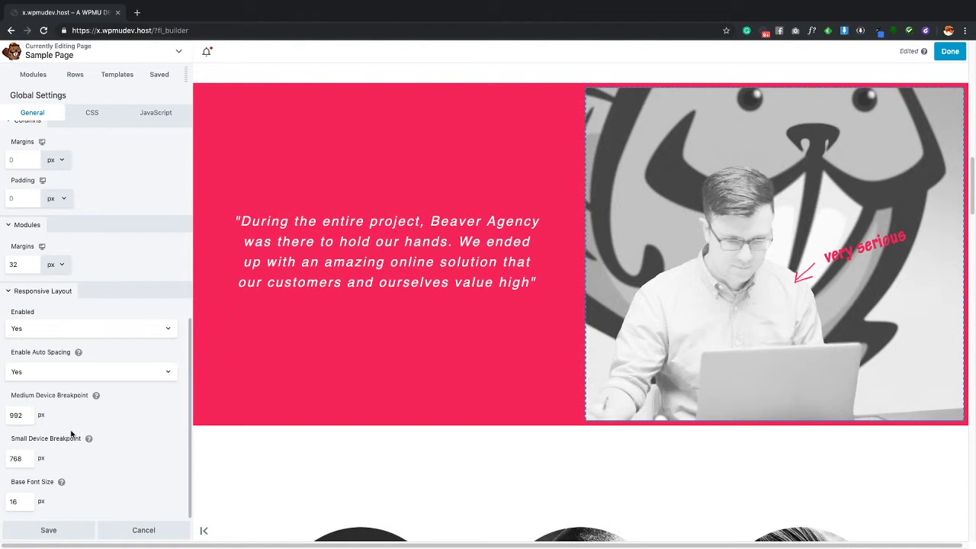
Step: Change the Responsive Layout Base Font Size from 16 to 15 px and save Global Settings
double_click(18, 501)
type("15")
left_click(111, 477)
scroll(129, 323, "up", 15)
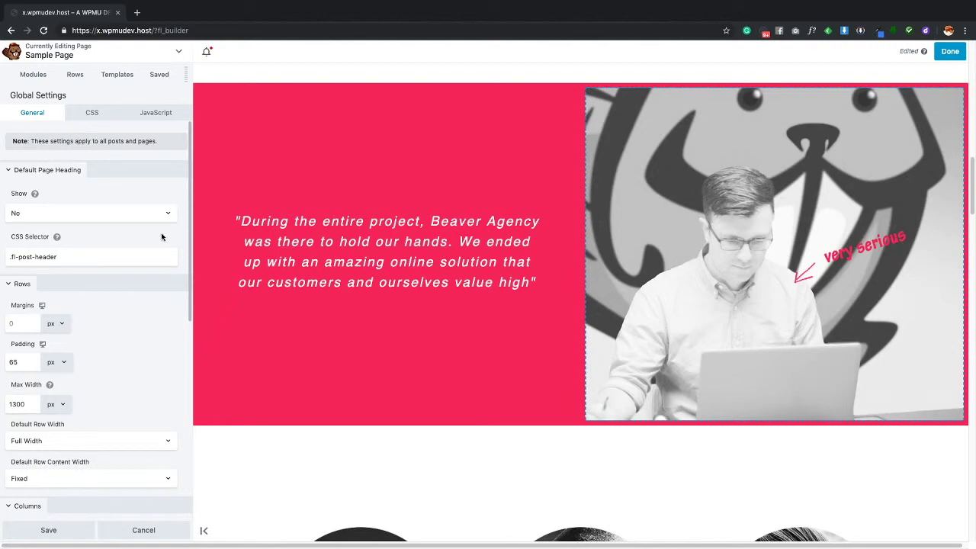
left_click_drag(188, 69, 252, 72)
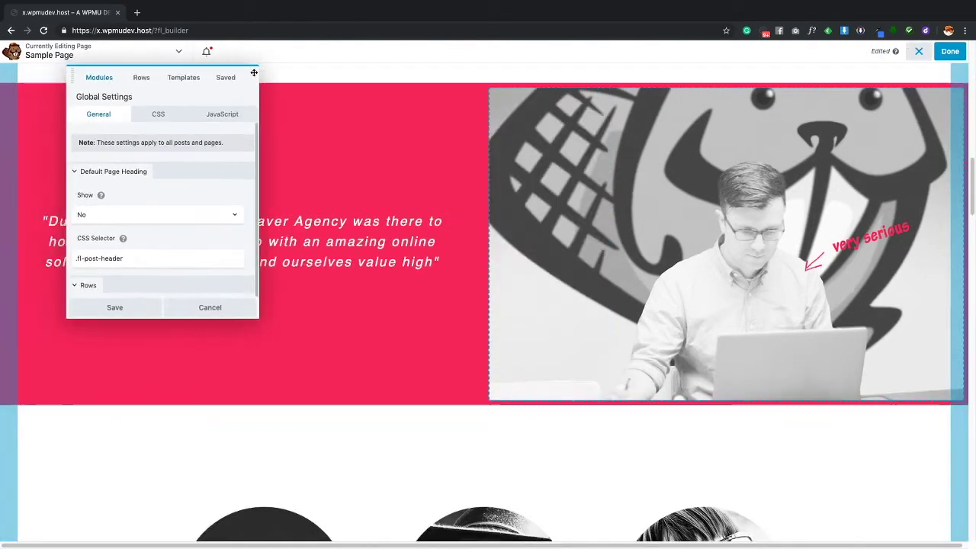
left_click(113, 308)
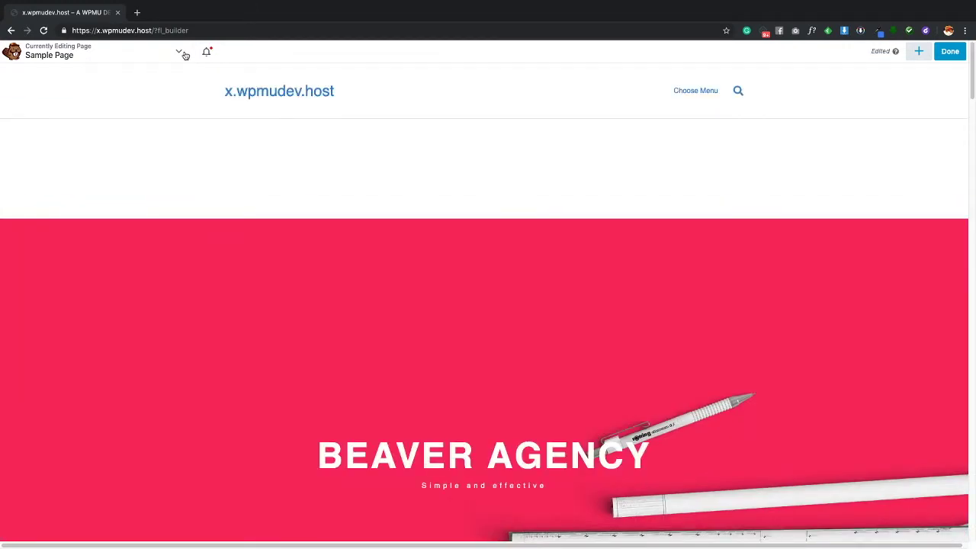
Step: Switch the builder UI to dark and back to light, then glance at the WordPress Admin shortcuts
left_click(179, 51)
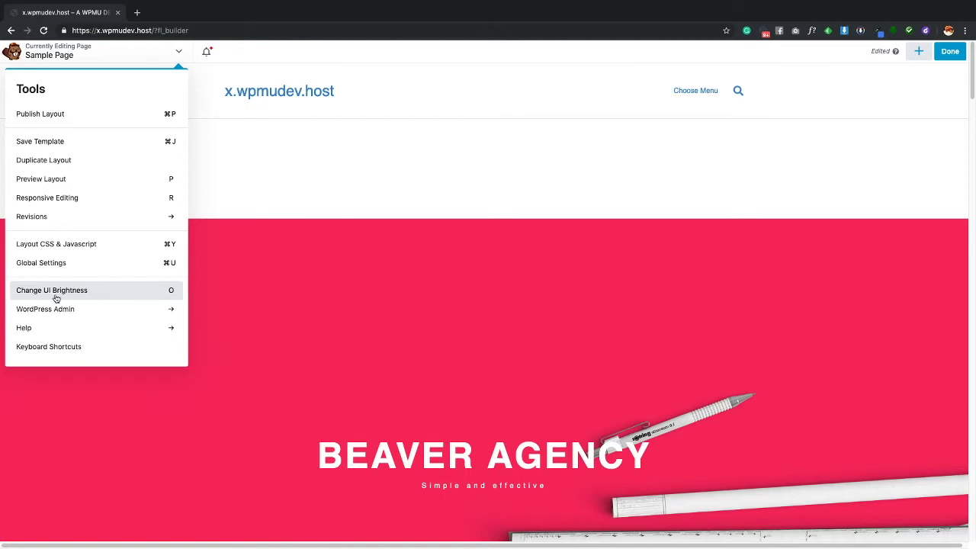
left_click(99, 294)
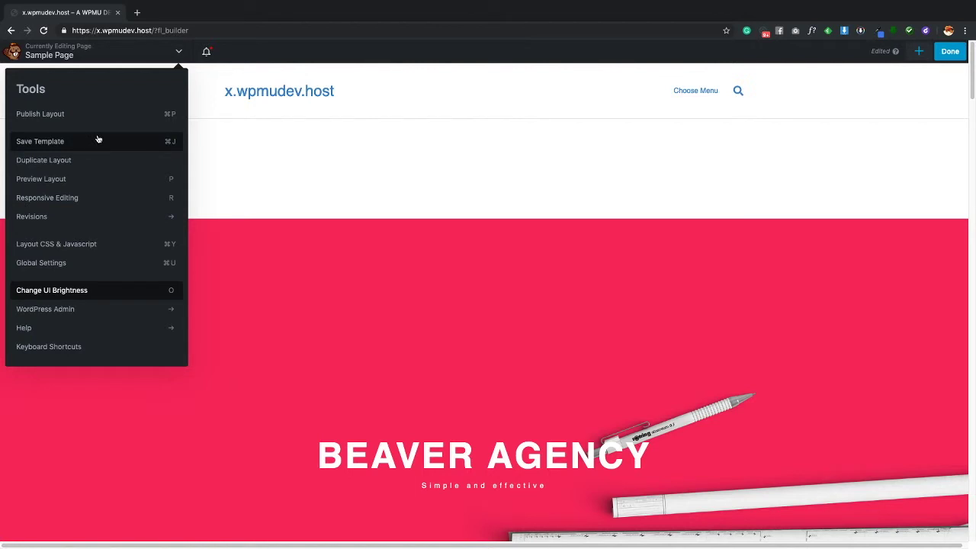
left_click(127, 295)
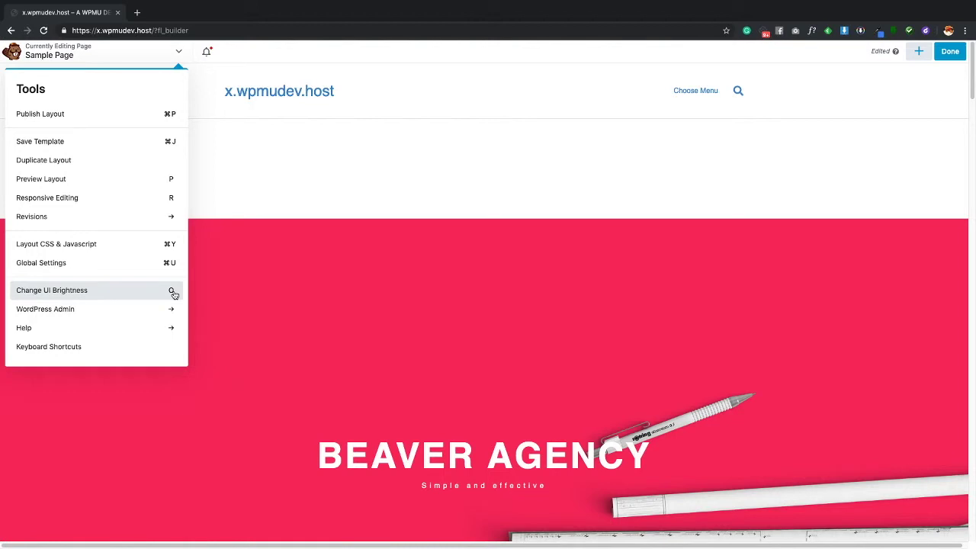
left_click(70, 313)
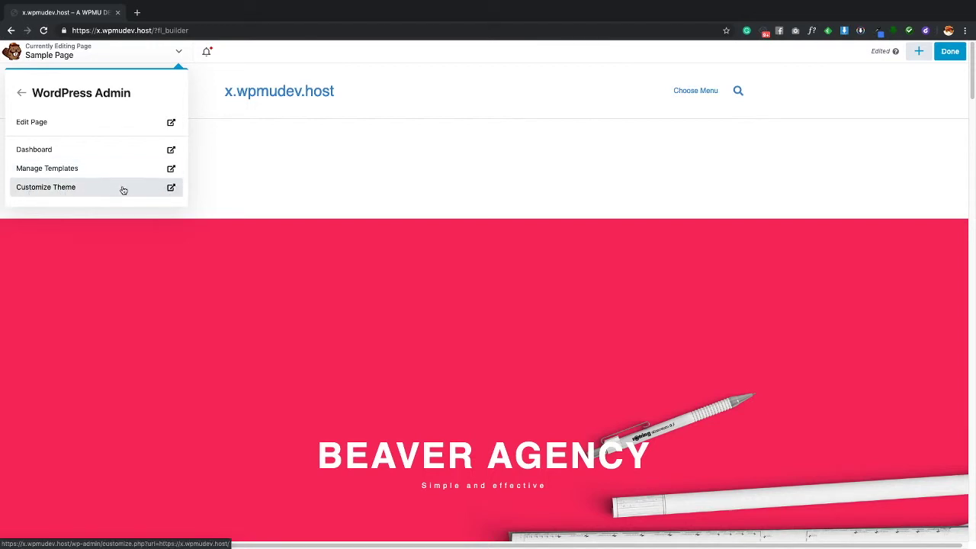
left_click(18, 91)
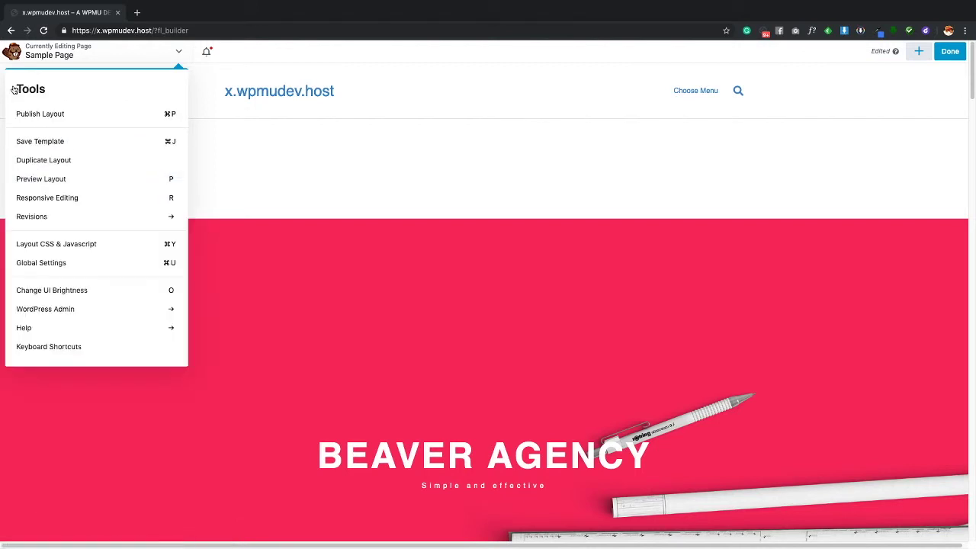
Step: Browse the Help options, then view and close the Keyboard Shortcuts list
left_click(113, 328)
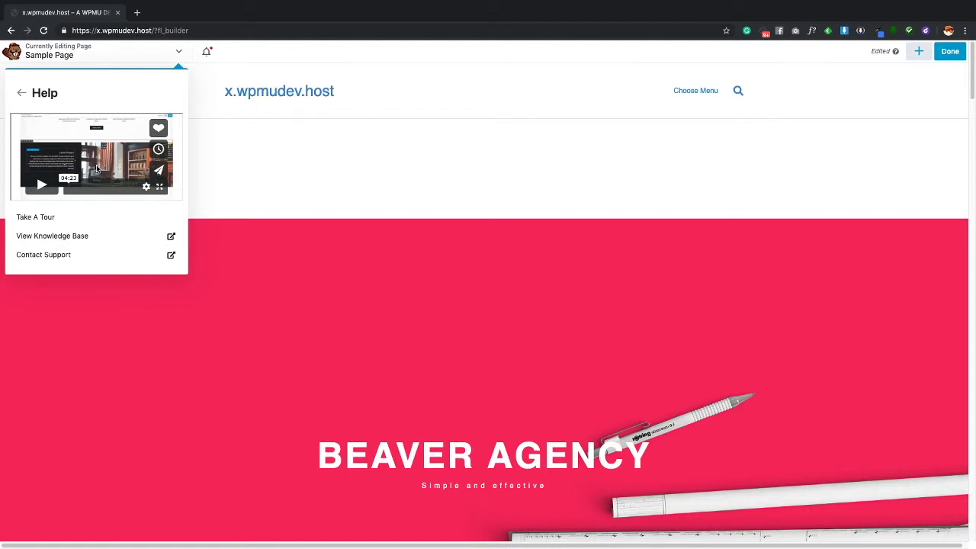
left_click(21, 92)
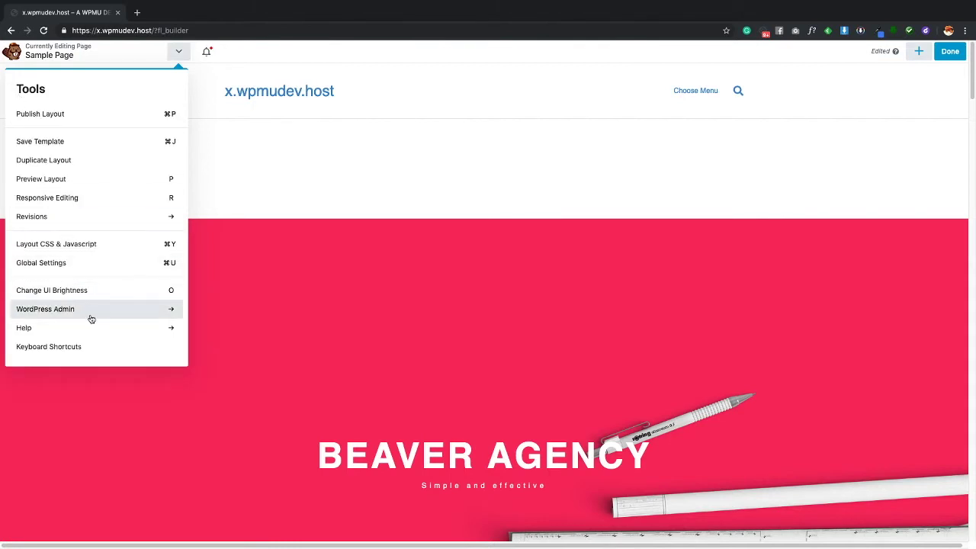
left_click(97, 347)
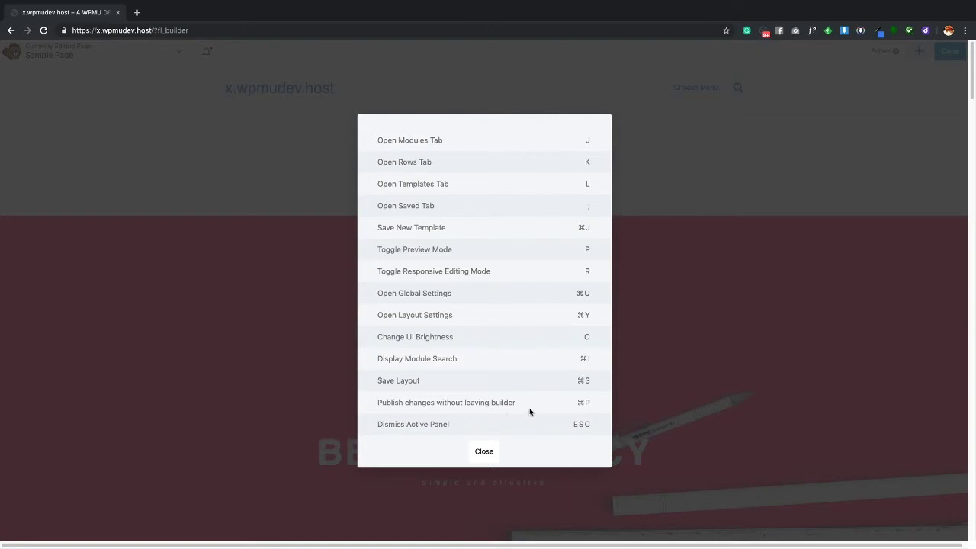
left_click(481, 451)
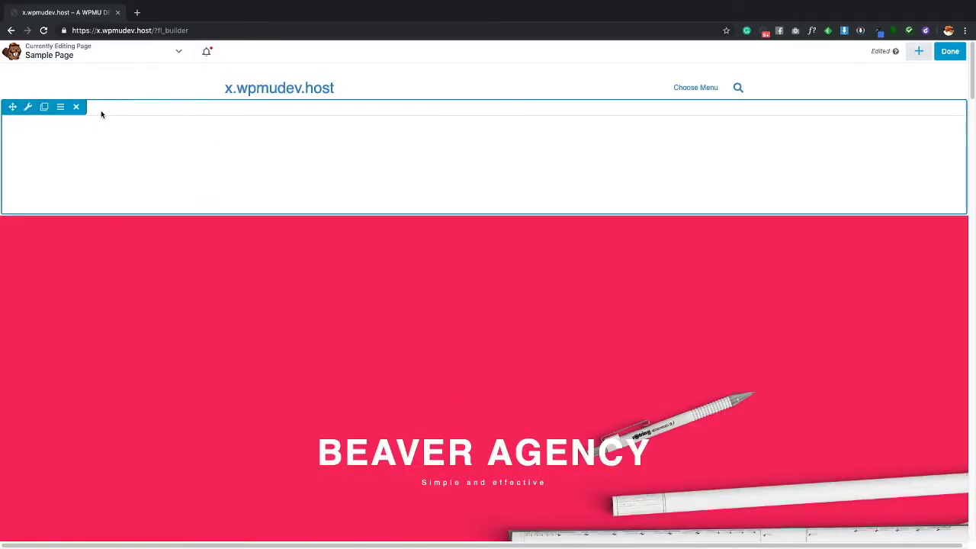
Step: Delete the empty row above the hero and scroll through the Notifications news feed
left_click(76, 107)
left_click(574, 85)
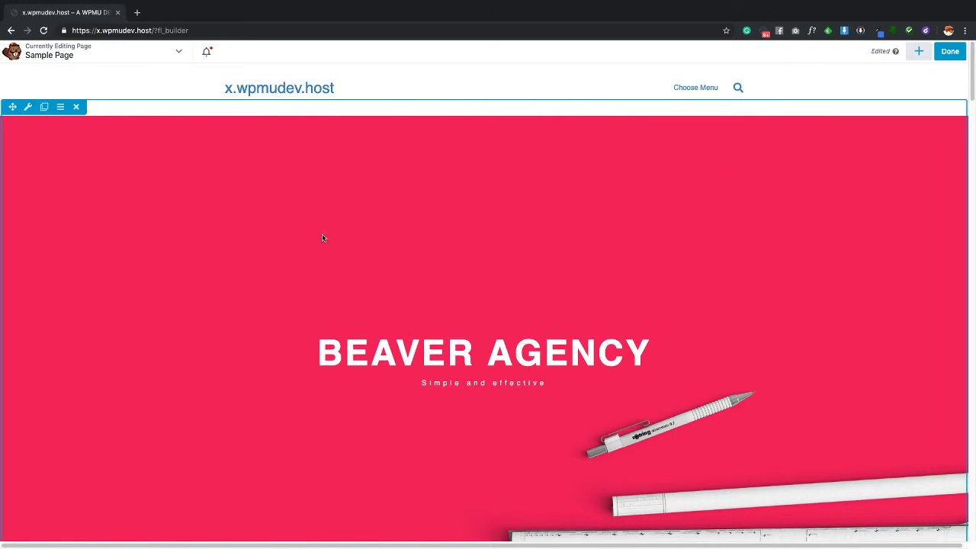
left_click(207, 54)
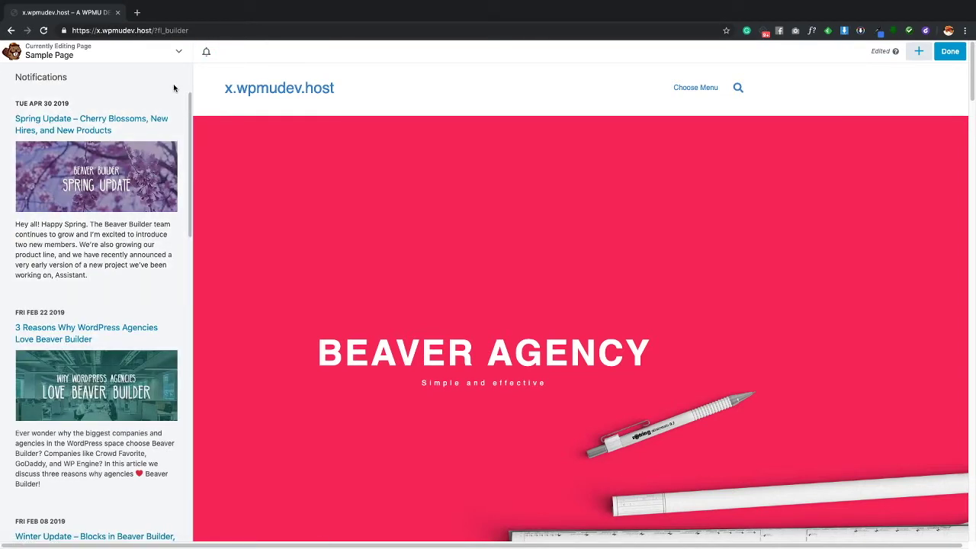
scroll(129, 193, "down", 1)
scroll(129, 194, "down", 10)
scroll(129, 193, "down", 10)
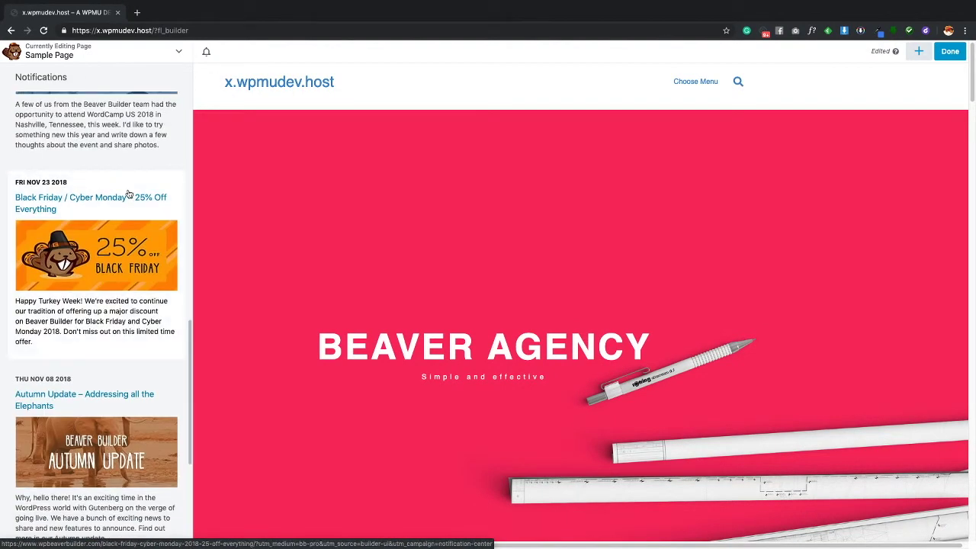
scroll(128, 194, "up", 20)
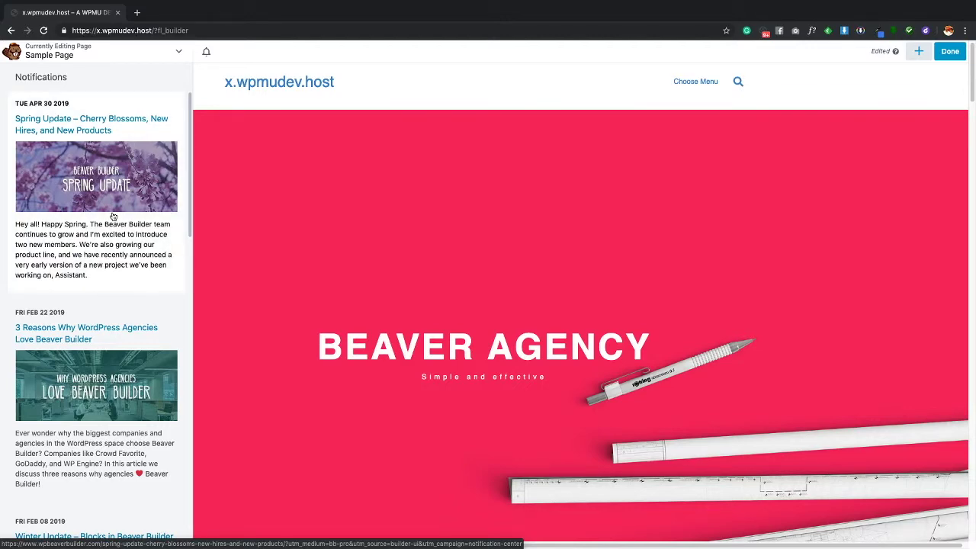
scroll(112, 217, "down", 3)
scroll(103, 215, "up", 3)
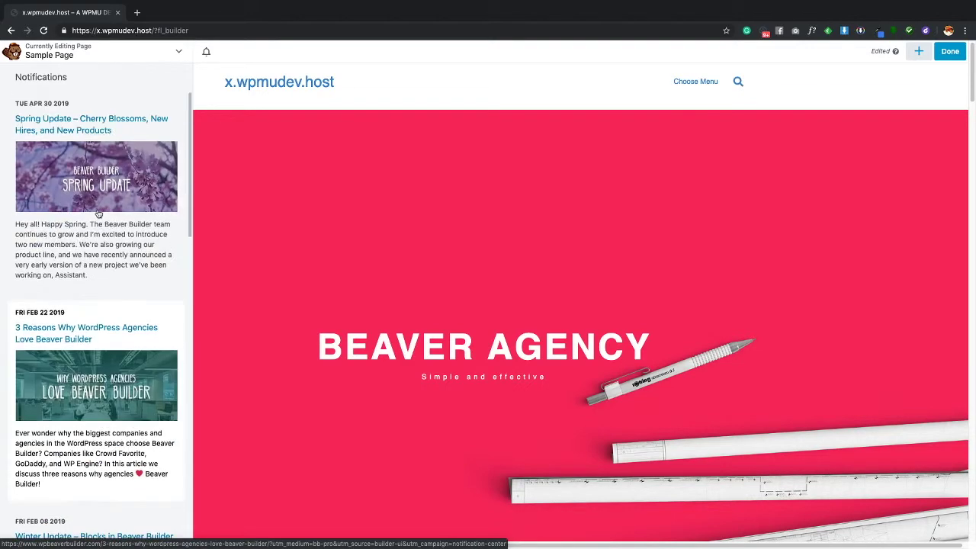
scroll(98, 214, "down", 1)
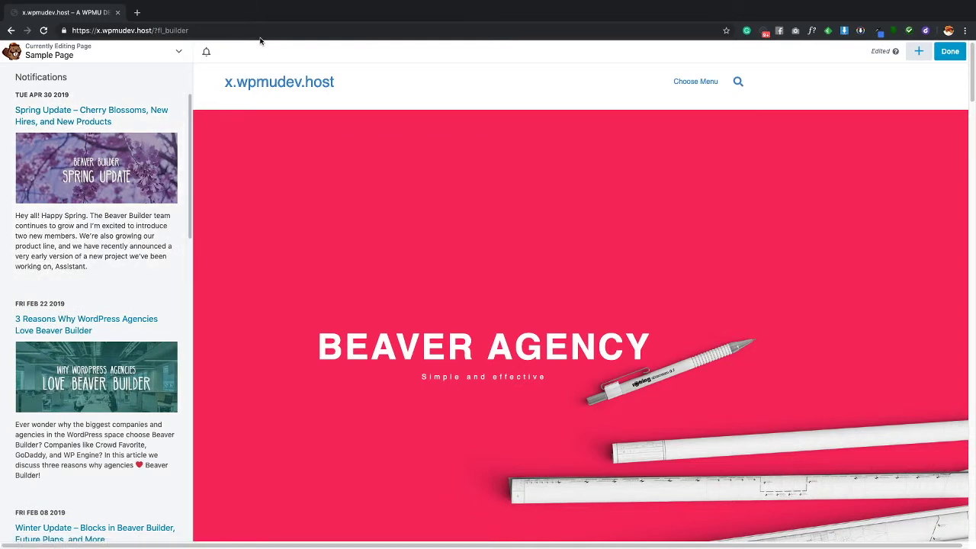
Step: Close the notifications panel and publish the page changes
left_click(180, 53)
left_click(180, 53)
left_click(206, 55)
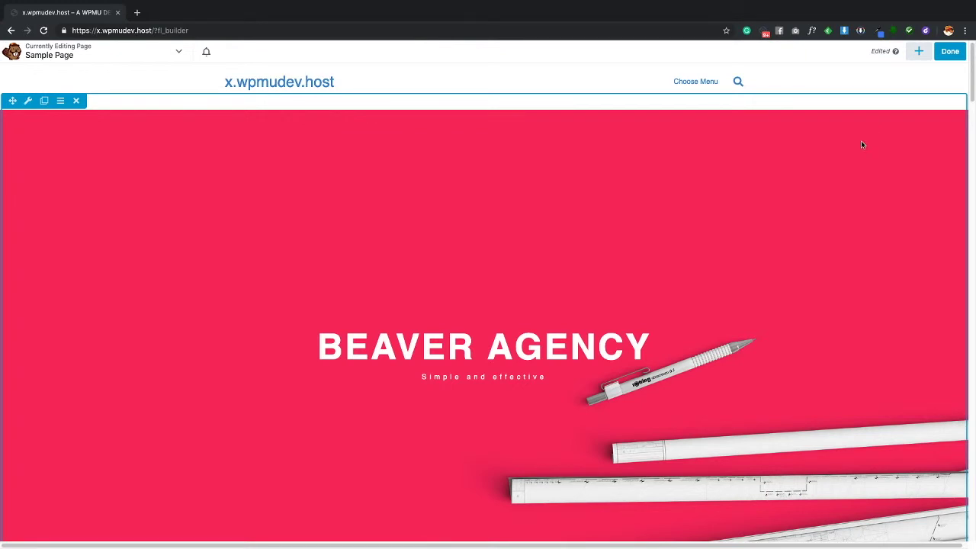
left_click(945, 55)
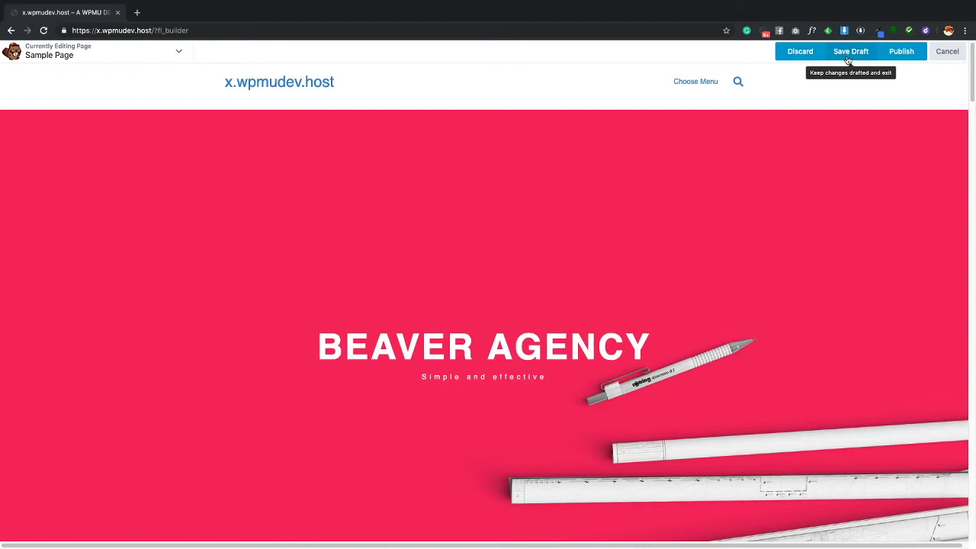
left_click(901, 55)
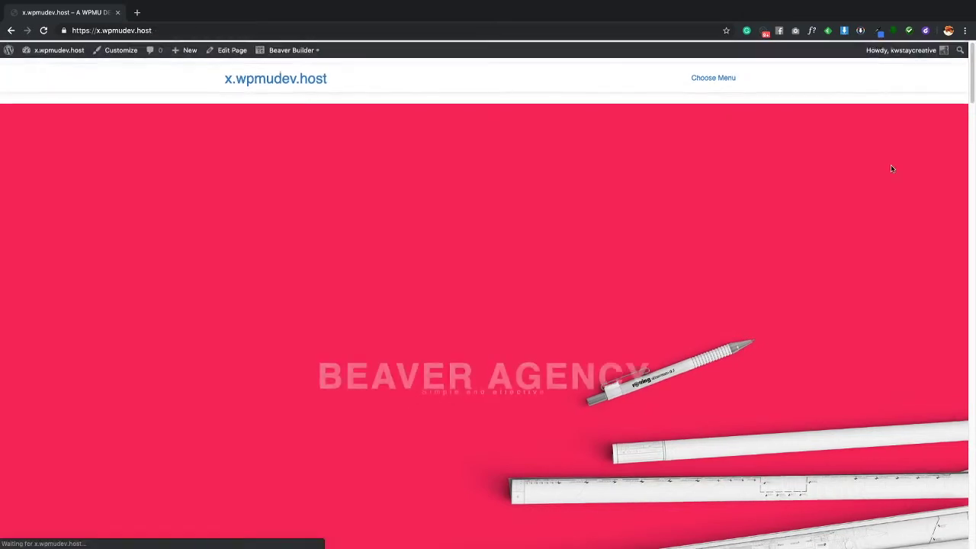
Step: Review the live page, then go to the WordPress Dashboard
scroll(822, 215, "down", 2)
scroll(822, 213, "up", 3)
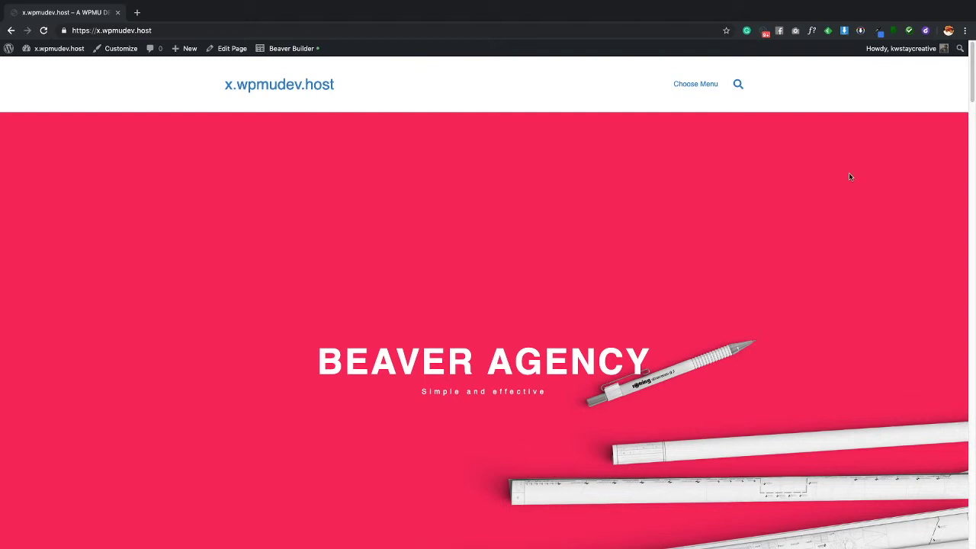
left_click(54, 48)
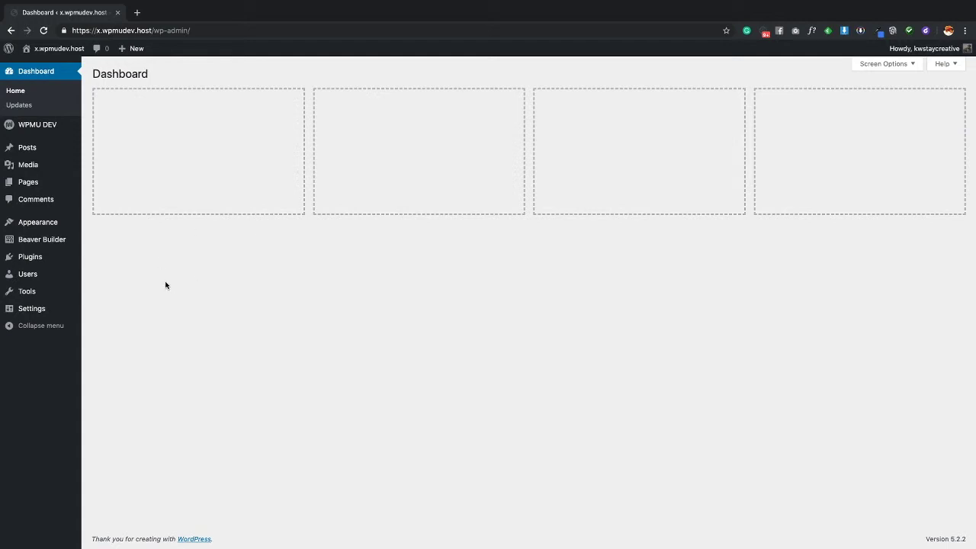
Step: Create a new menu named 'Menu' on the Appearance Menus page
mouse_move(38, 222)
left_click(98, 266)
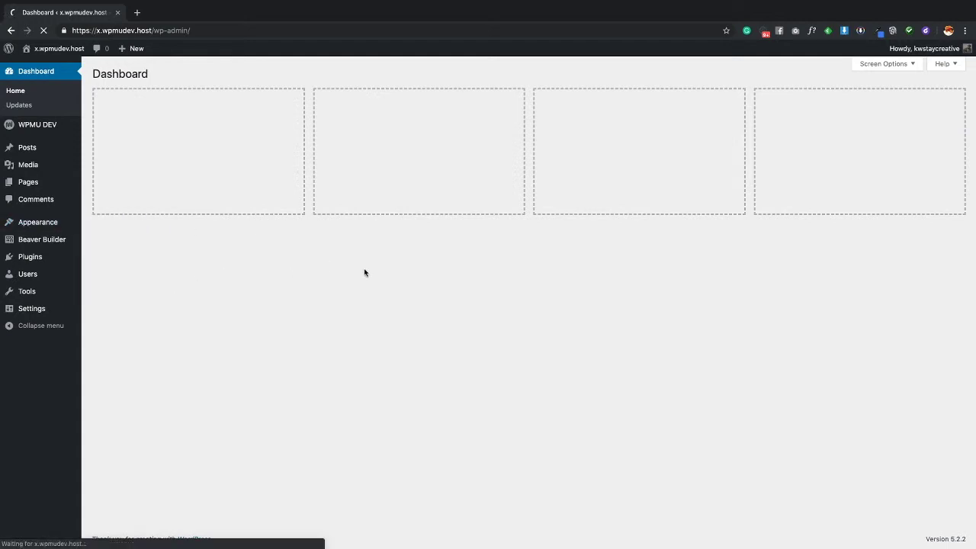
left_click(345, 188)
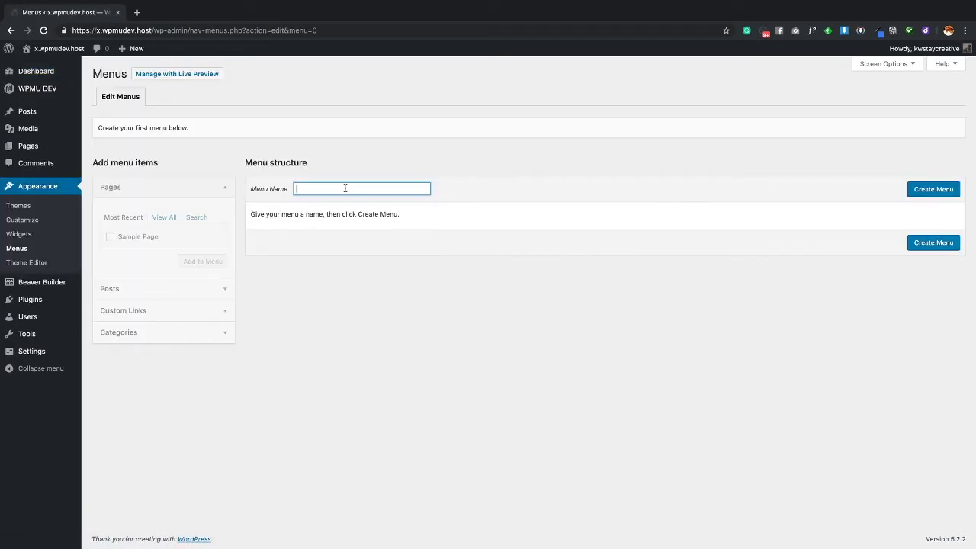
type("w")
type("Menu")
left_click(925, 193)
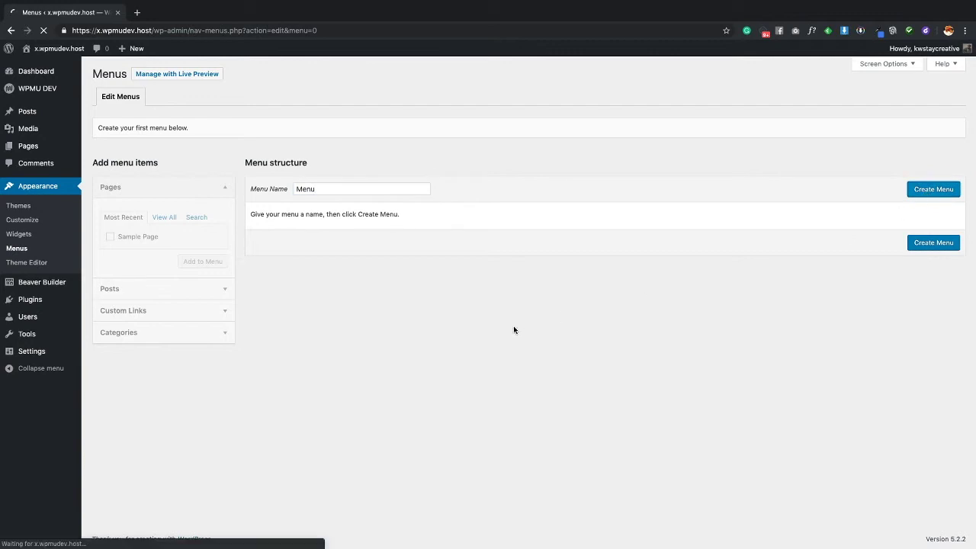
Step: Add Sample Page and the Hello world! post to the menu, save it, and visit the site
left_click(109, 237)
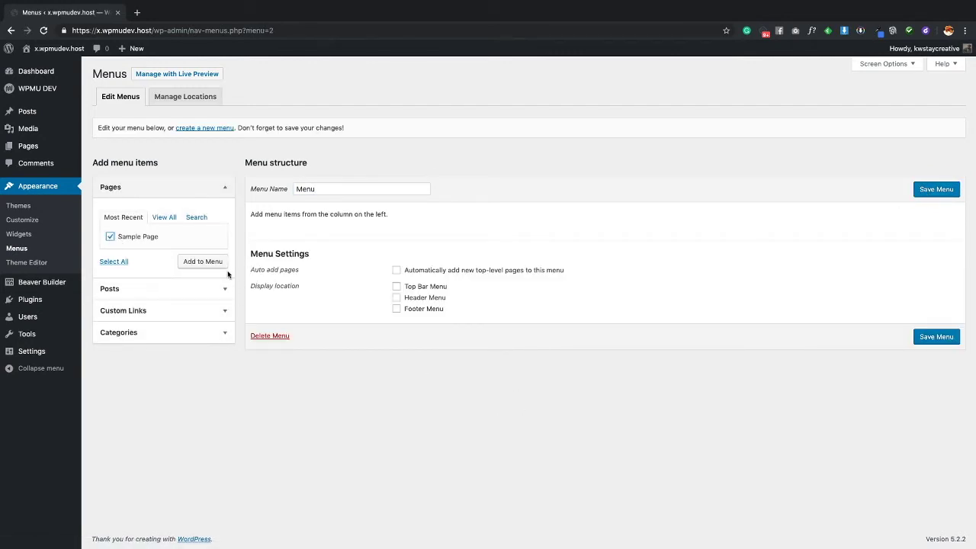
left_click(205, 261)
left_click(184, 289)
left_click(109, 259)
left_click(203, 283)
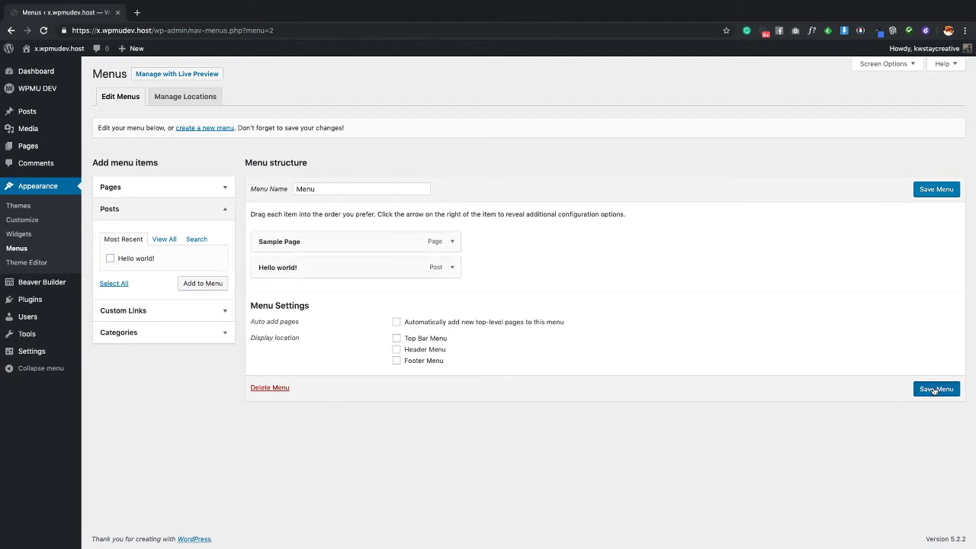
left_click(934, 389)
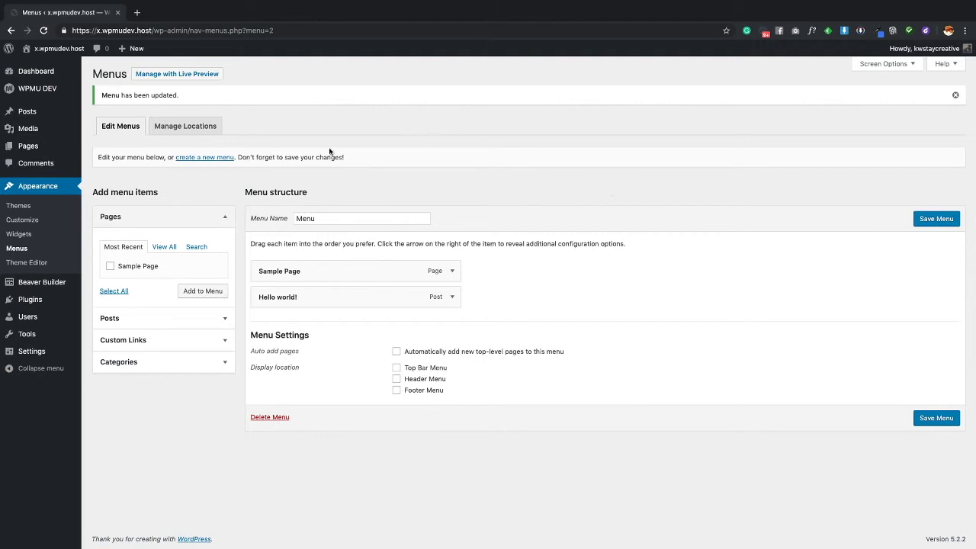
left_click(42, 64)
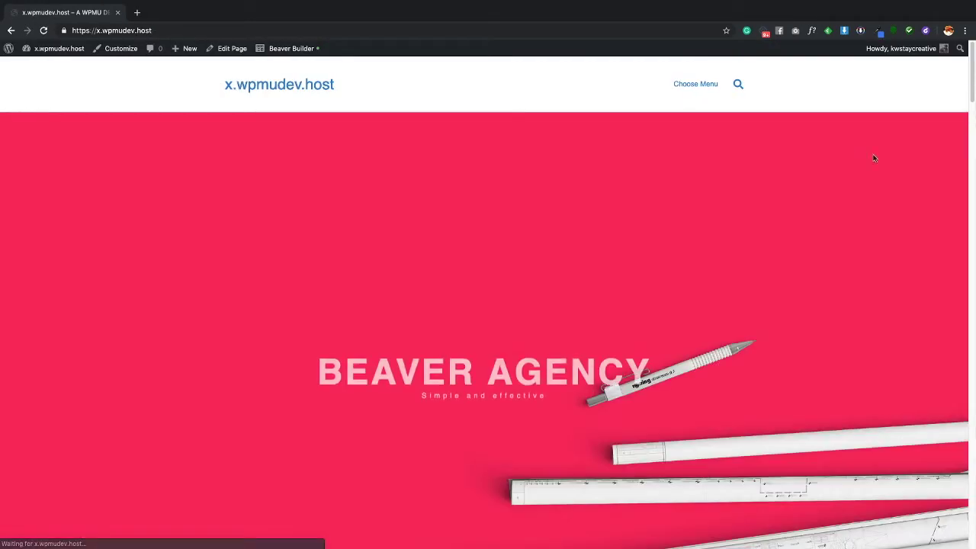
Step: In the Customizer, look over Site settings and the menu locations without changing them
left_click(120, 50)
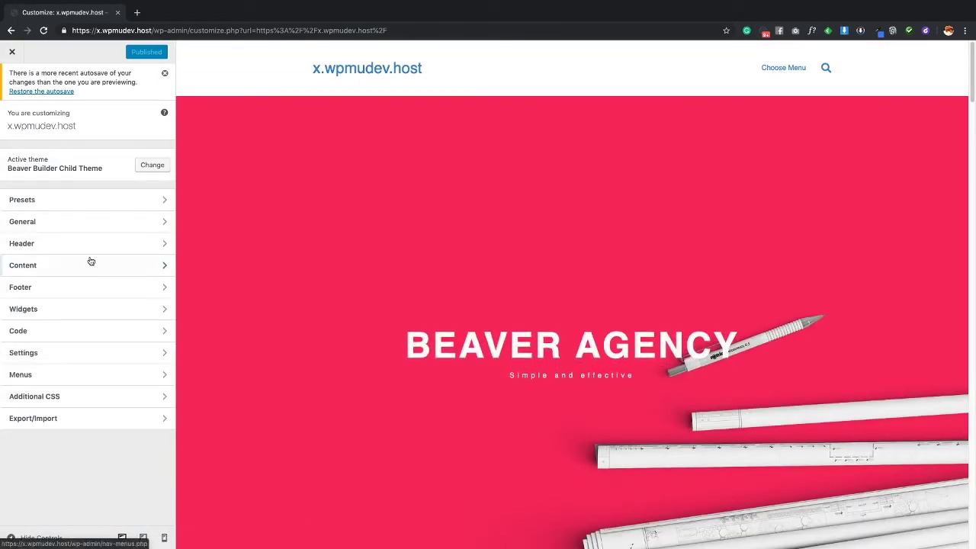
left_click(56, 352)
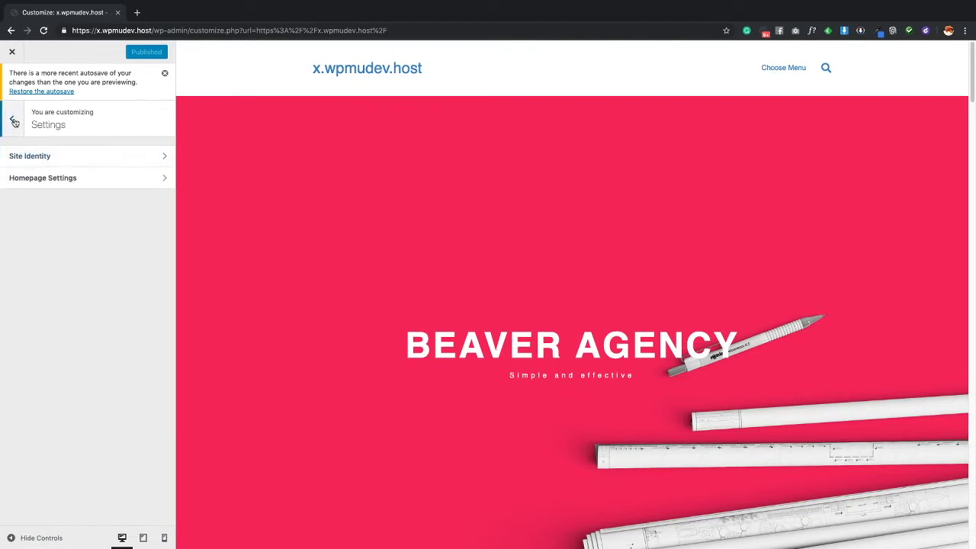
left_click(11, 119)
left_click(61, 373)
left_click(79, 263)
left_click(71, 244)
left_click(72, 244)
left_click(20, 122)
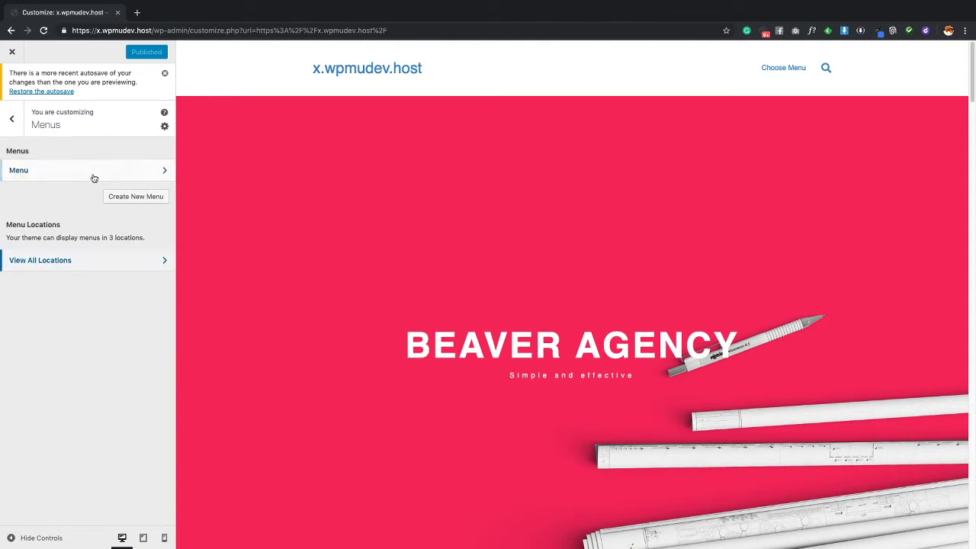
Step: Assign Menu to the Header Menu location and check the new header links on the site
left_click(92, 172)
left_click(53, 321)
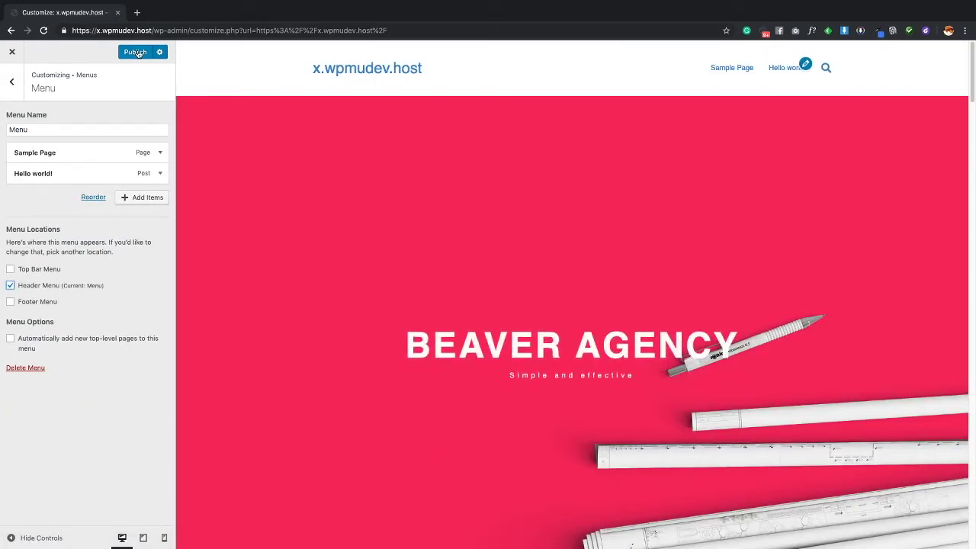
left_click(12, 51)
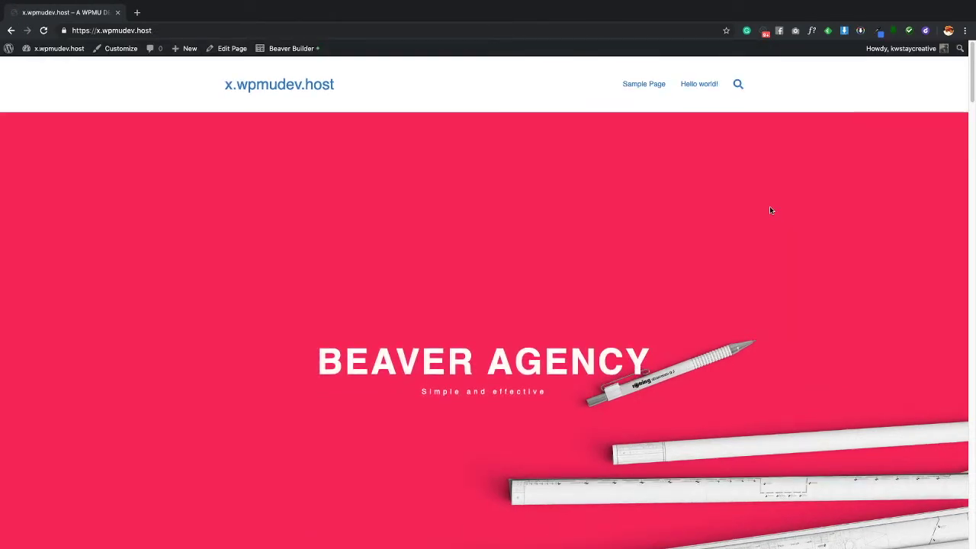
scroll(614, 225, "down", 10)
scroll(614, 224, "up", 10)
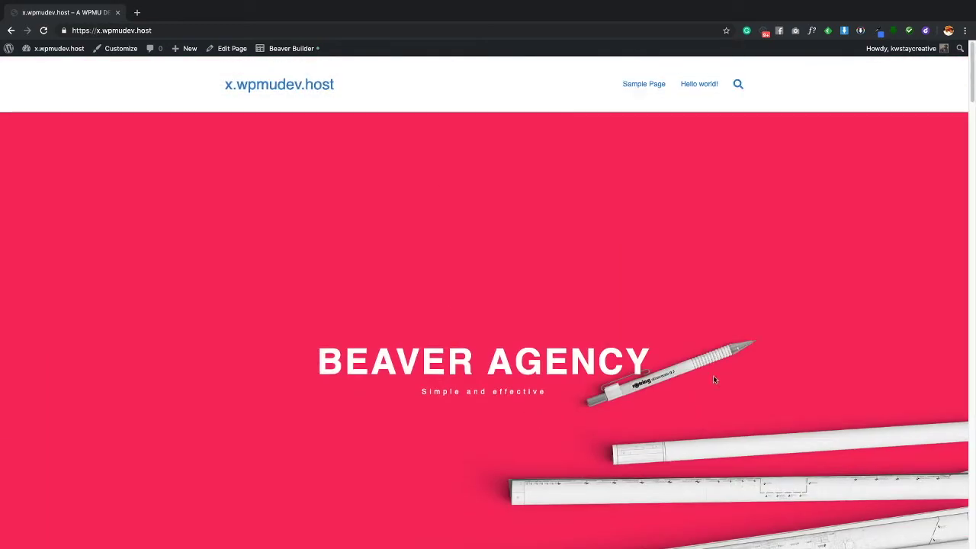
scroll(676, 268, "down", 10)
scroll(678, 268, "up", 10)
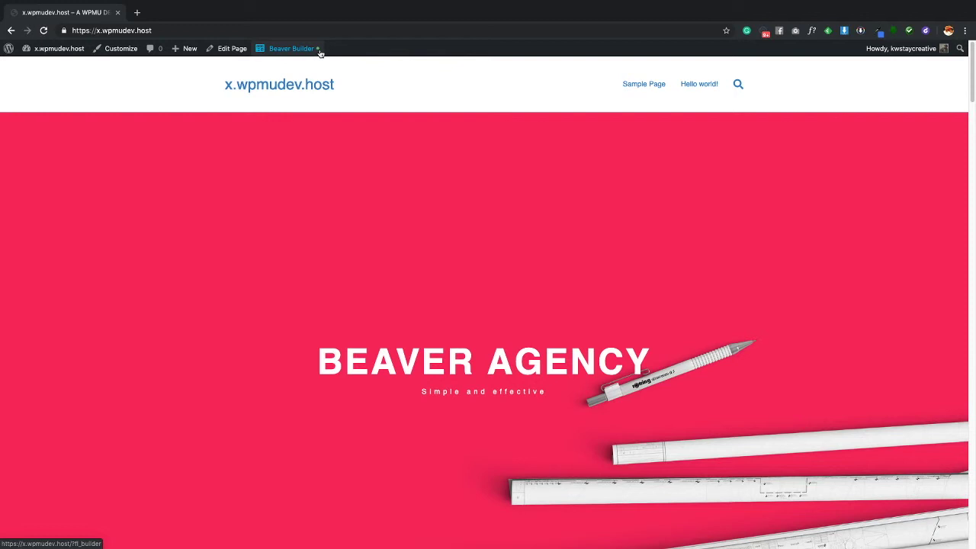
Step: Open the Hello world! post from the header, then return to the Dashboard
left_click(696, 84)
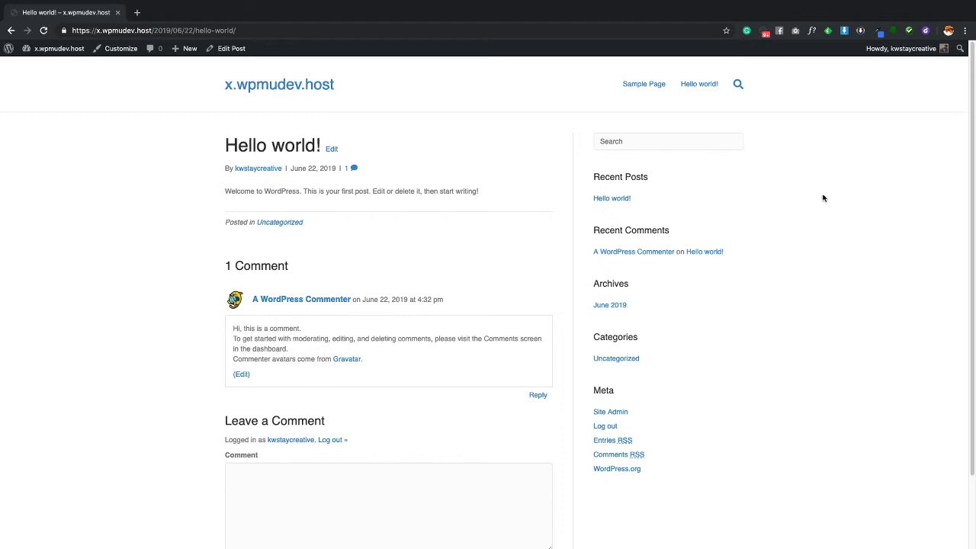
left_click(88, 55)
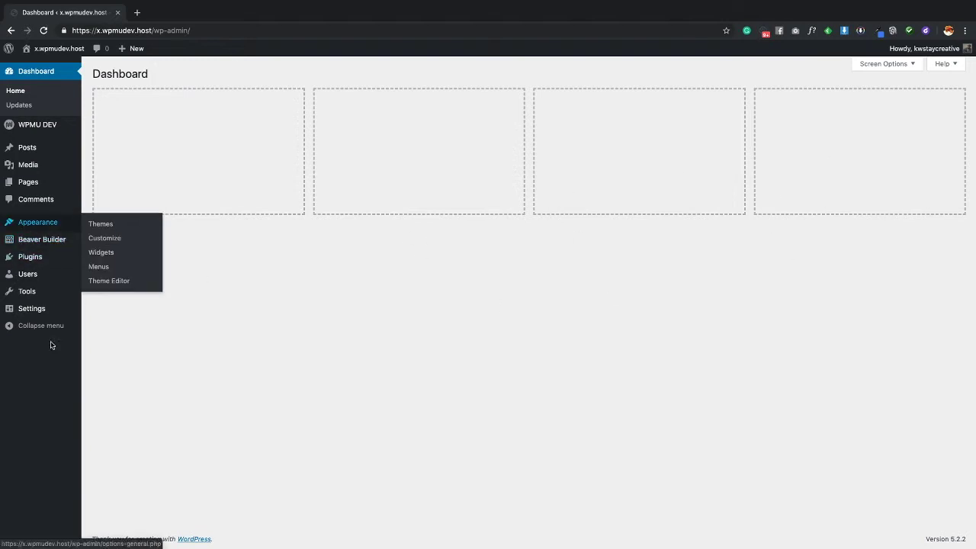
Step: Tick Posts in Beaver Builder's Post Types settings, save them, and return to the front page
mouse_move(33, 309)
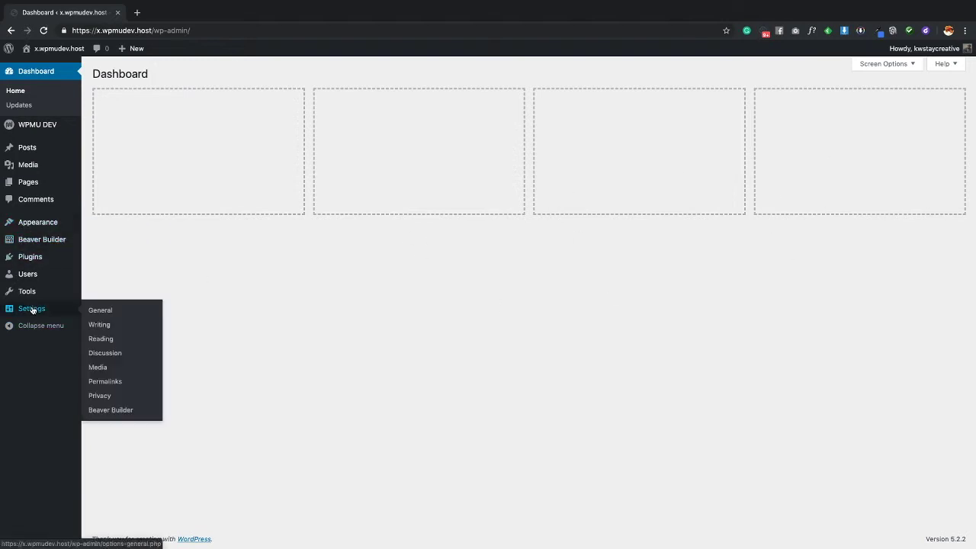
left_click(113, 411)
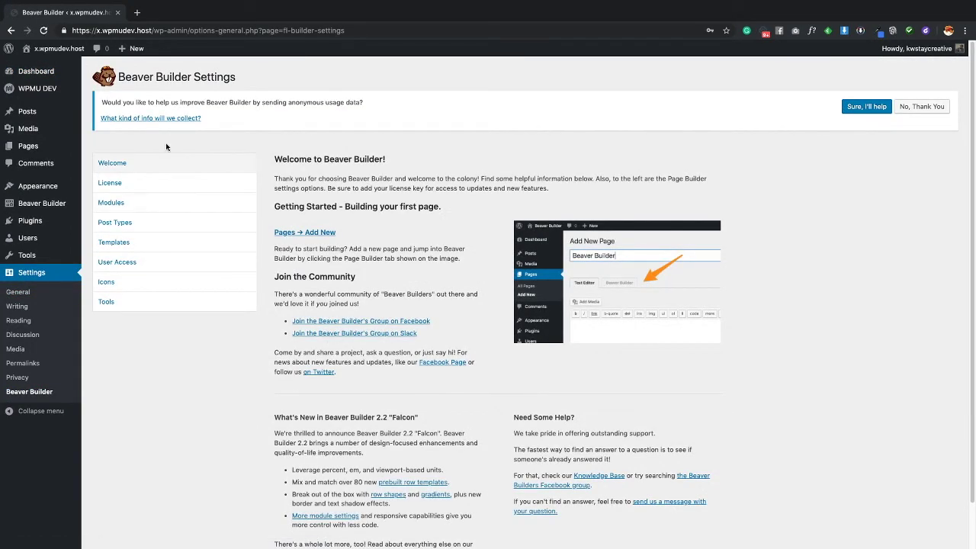
left_click(122, 228)
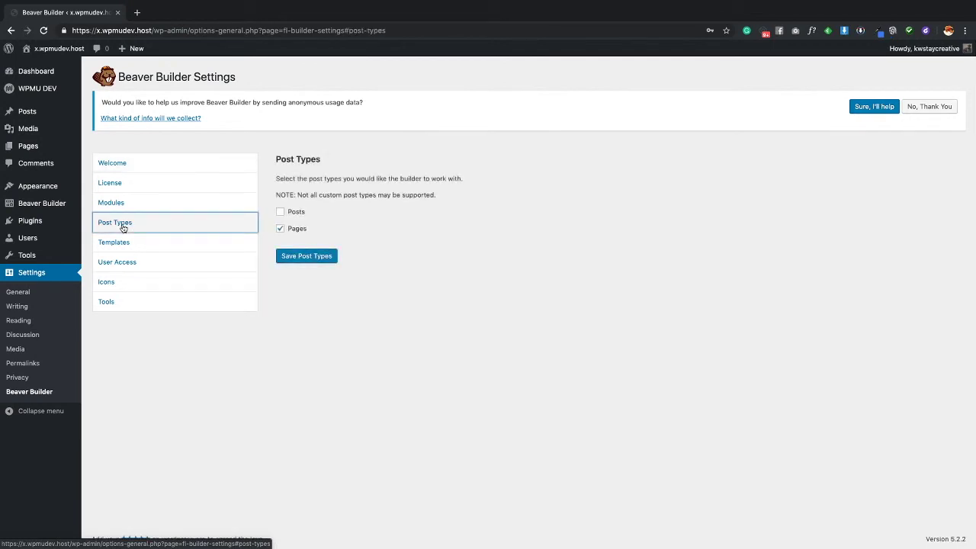
left_click(280, 212)
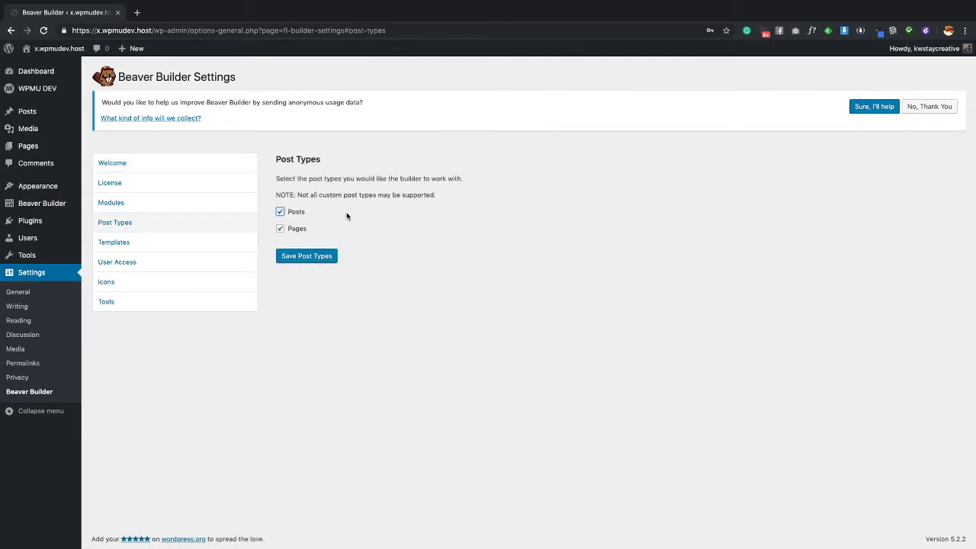
left_click(306, 256)
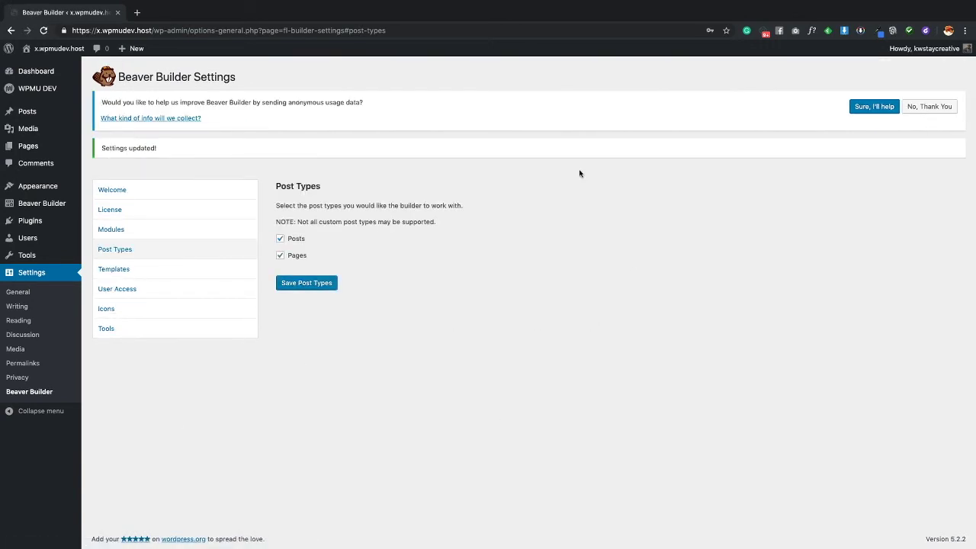
left_click(55, 48)
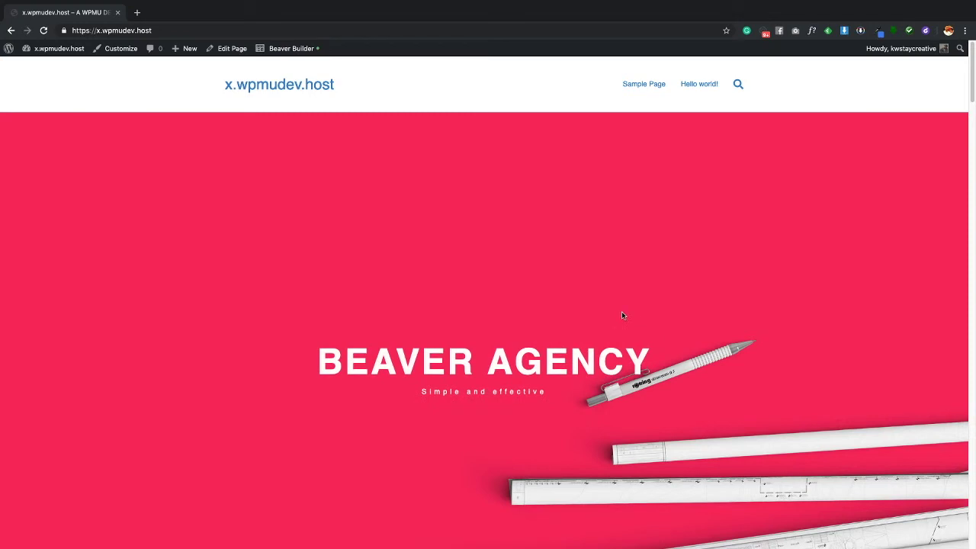
Step: Open Hello world! from the header and launch Beaver Builder on it
left_click(694, 84)
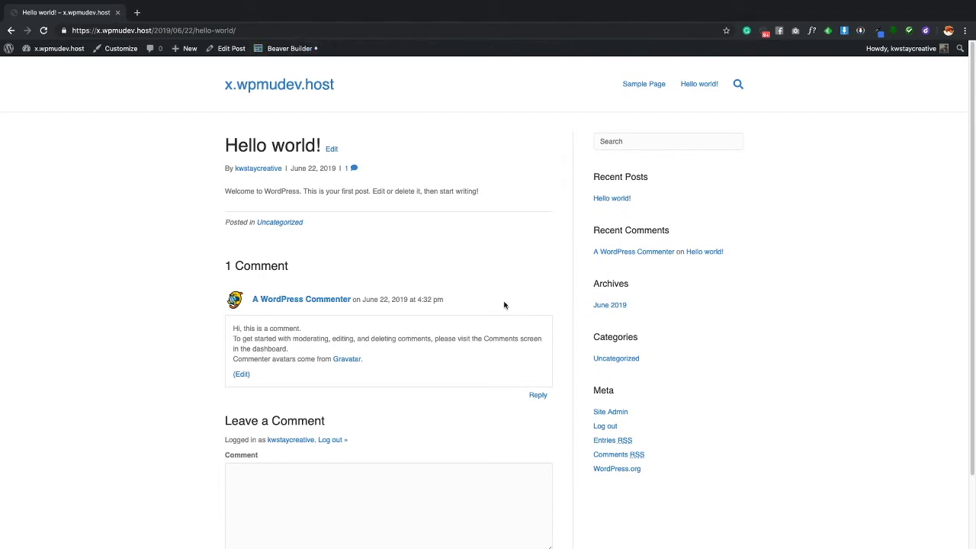
left_click(290, 48)
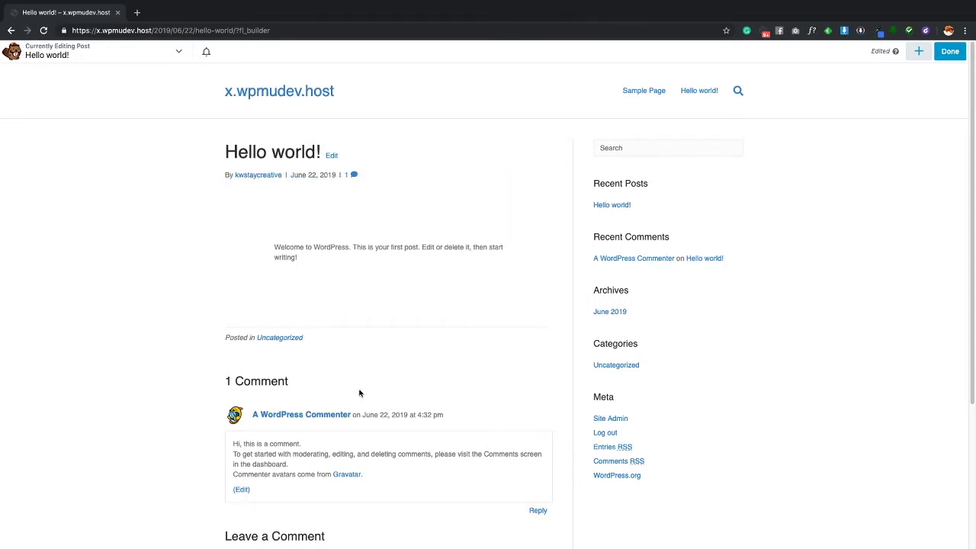
Step: Scroll the Hello world! post in the builder, then exit with Done and confirm Discard
scroll(181, 268, "down", 3)
scroll(511, 249, "down", 1)
scroll(607, 189, "up", 4)
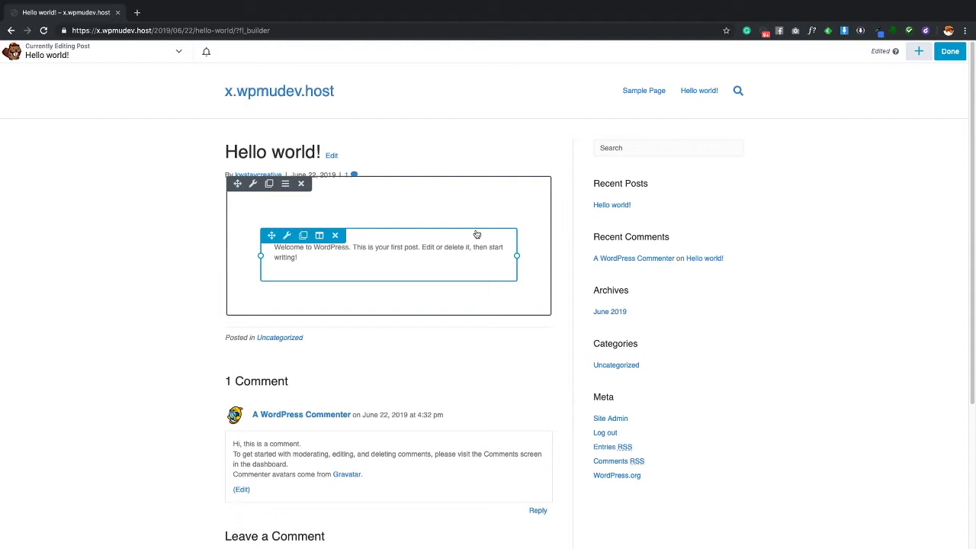
scroll(483, 342, "down", 5)
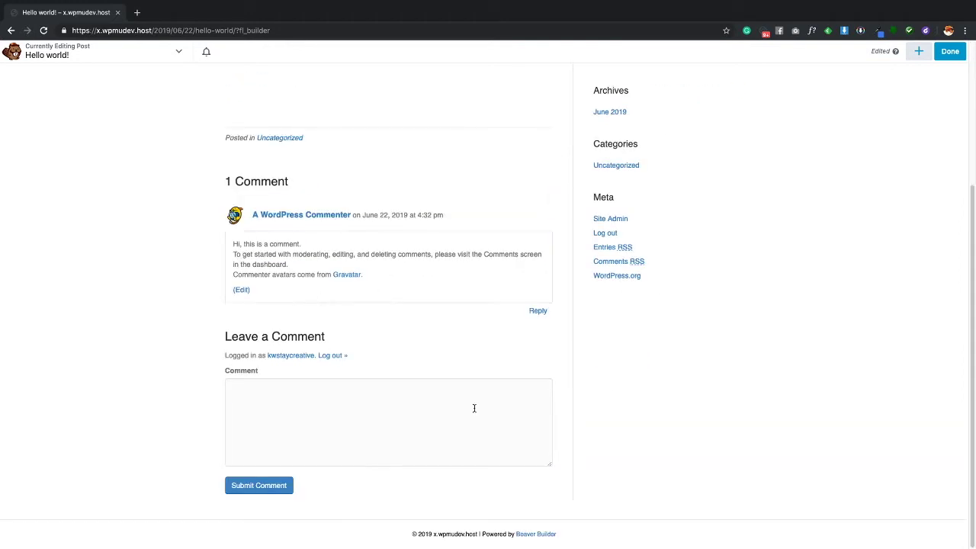
scroll(609, 196, "up", 5)
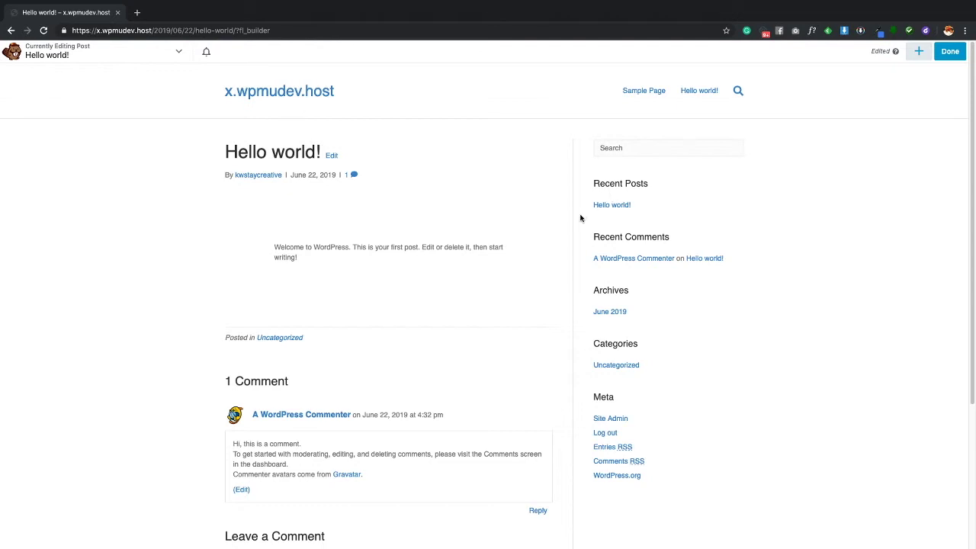
mouse_move(423, 245)
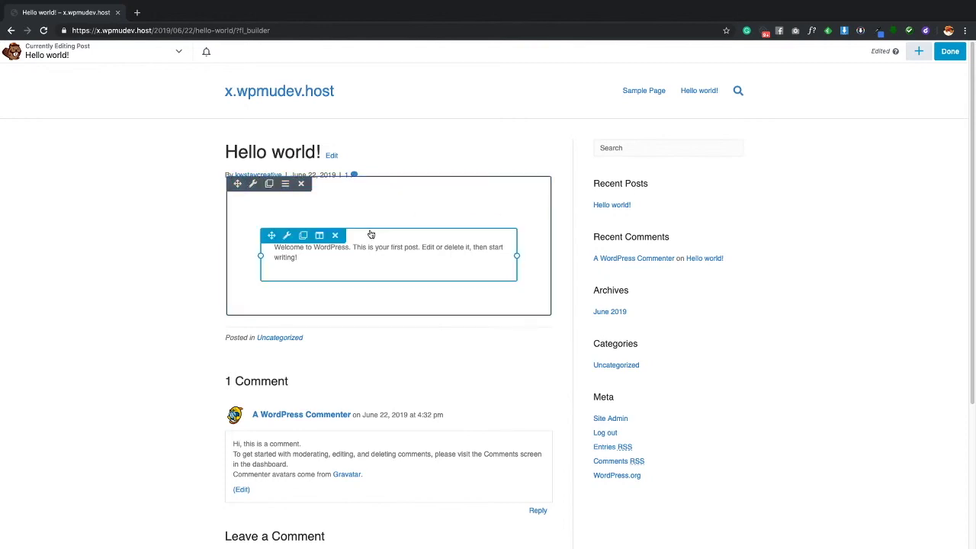
left_click(946, 57)
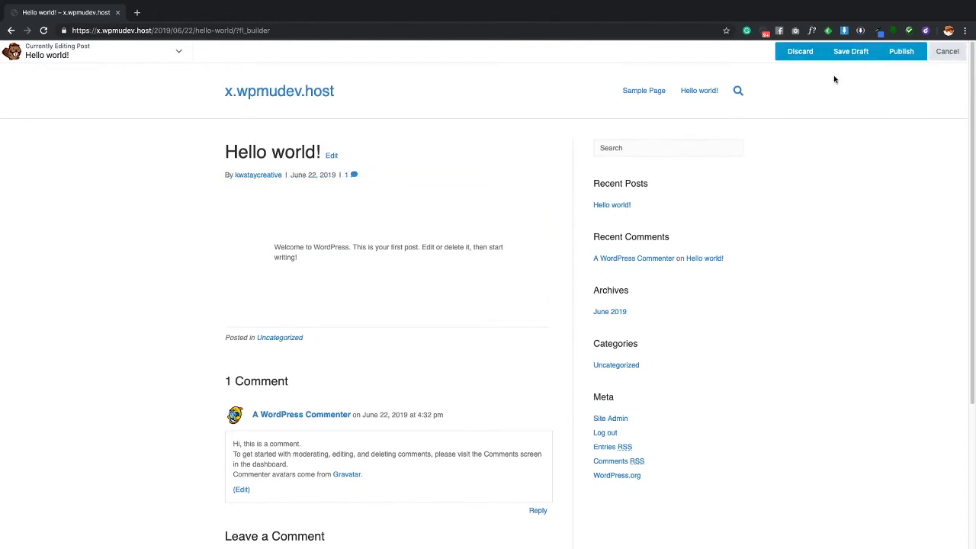
left_click(805, 60)
left_click(575, 99)
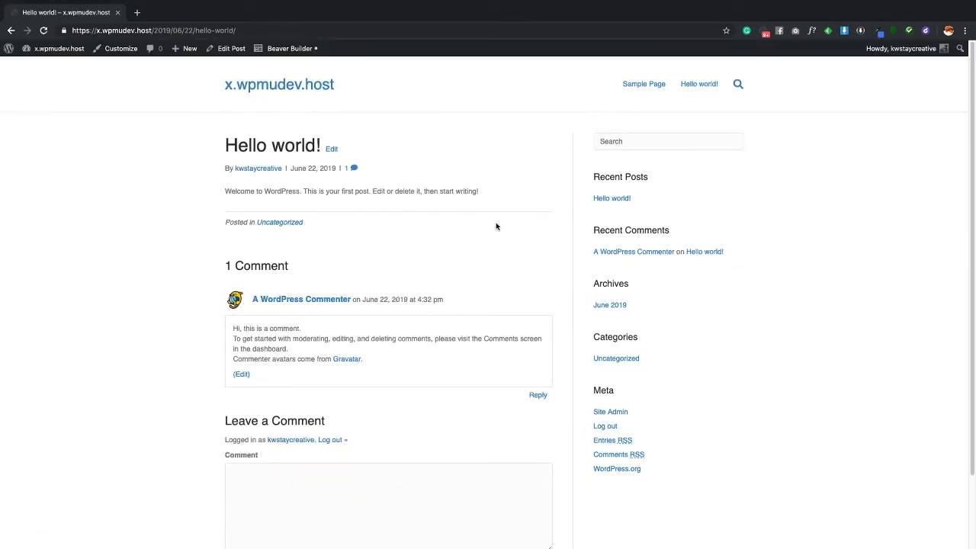
Step: Open the Hello world! post from the Posts list in the block editor
left_click(71, 52)
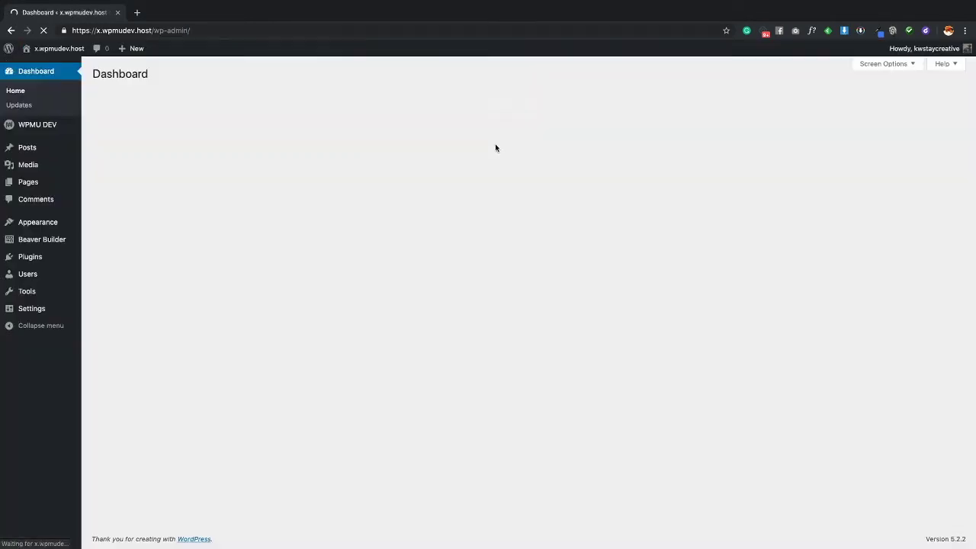
left_click(32, 150)
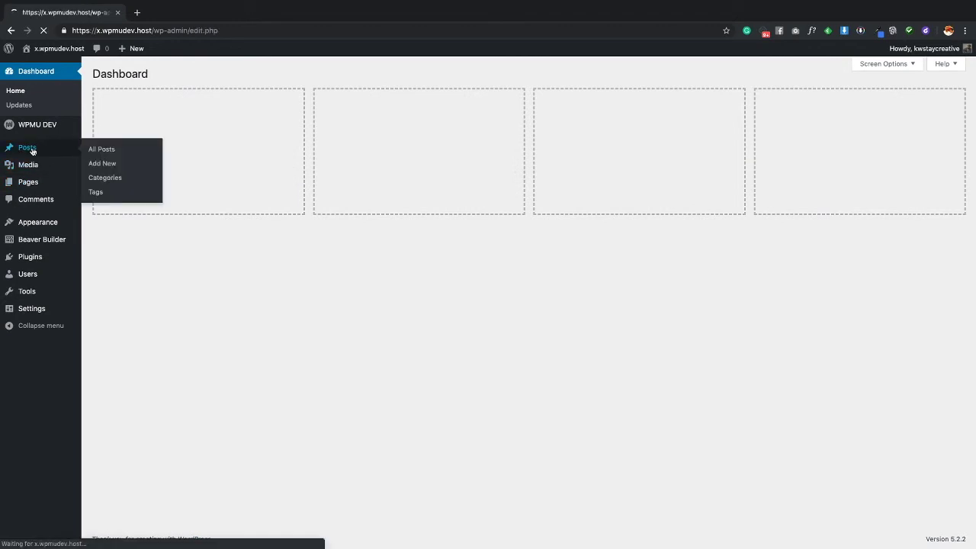
left_click(136, 148)
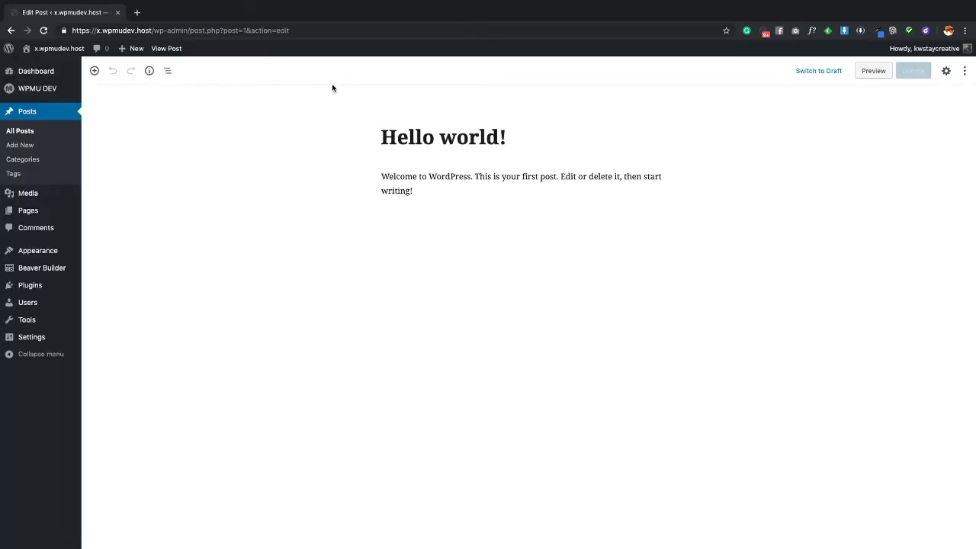
left_click(433, 193)
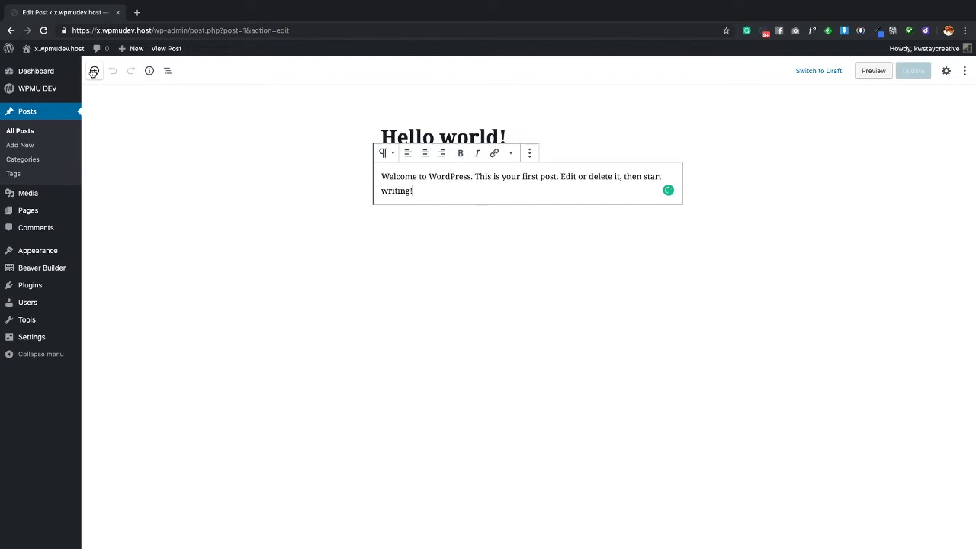
Step: Add an empty Quote block and a new empty paragraph below the welcome paragraph
left_click(95, 70)
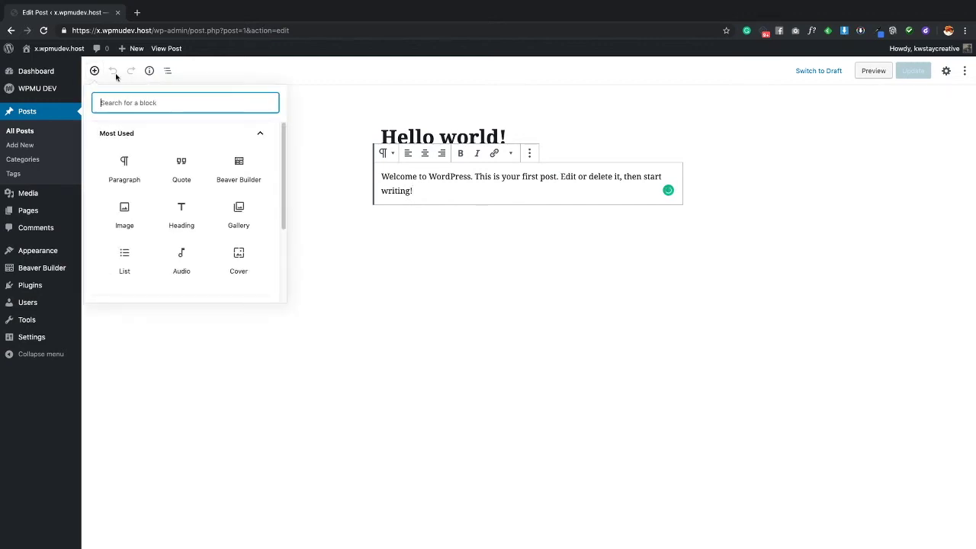
left_click(184, 173)
left_click(664, 148)
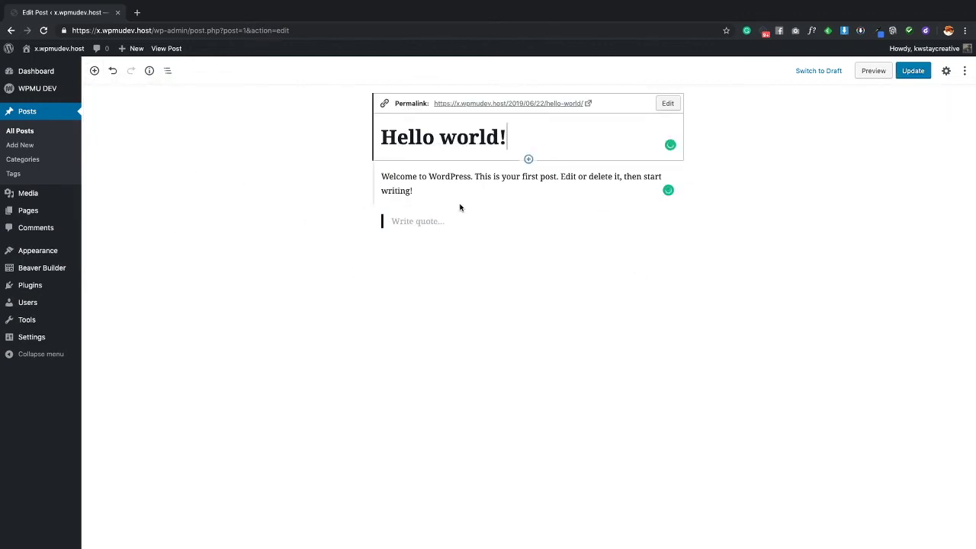
left_click(617, 188)
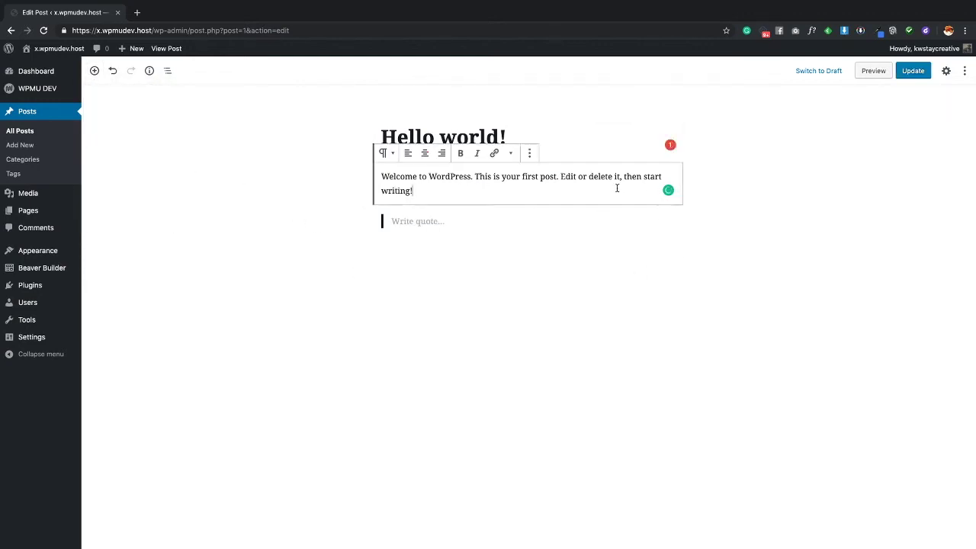
left_click(543, 219)
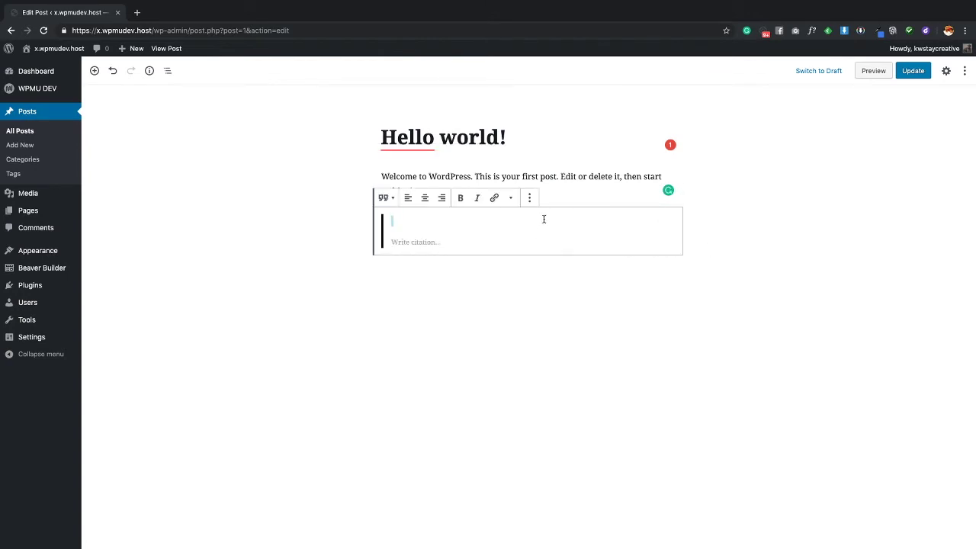
left_click(817, 196)
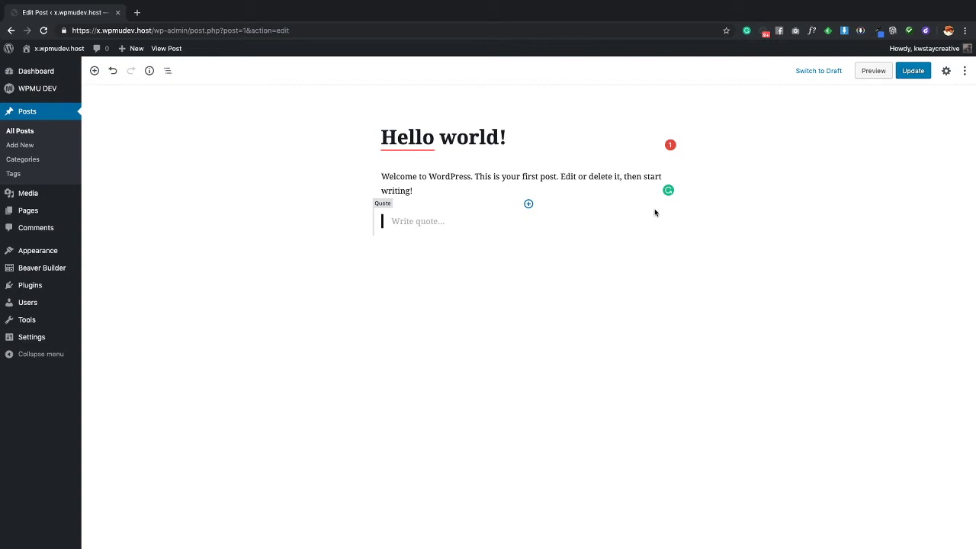
left_click(521, 177)
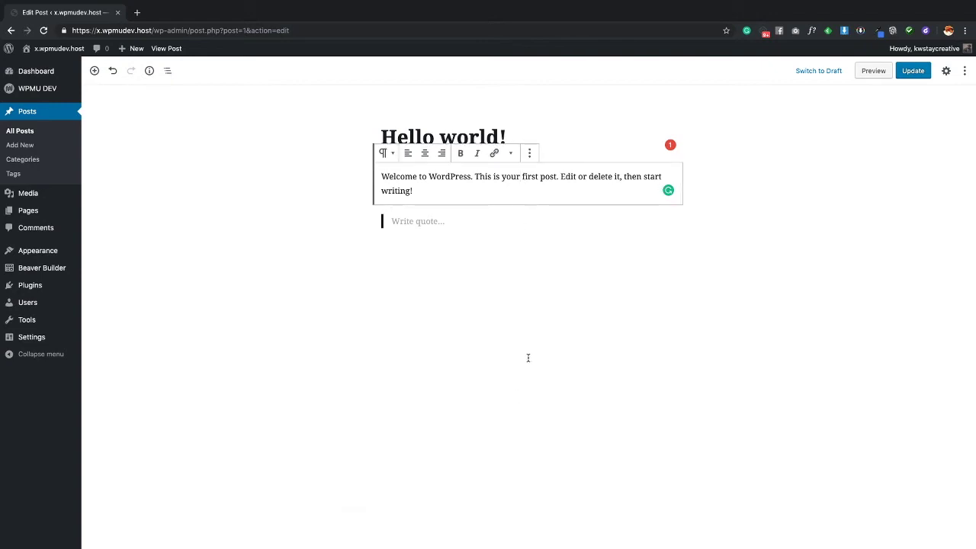
left_click(811, 206)
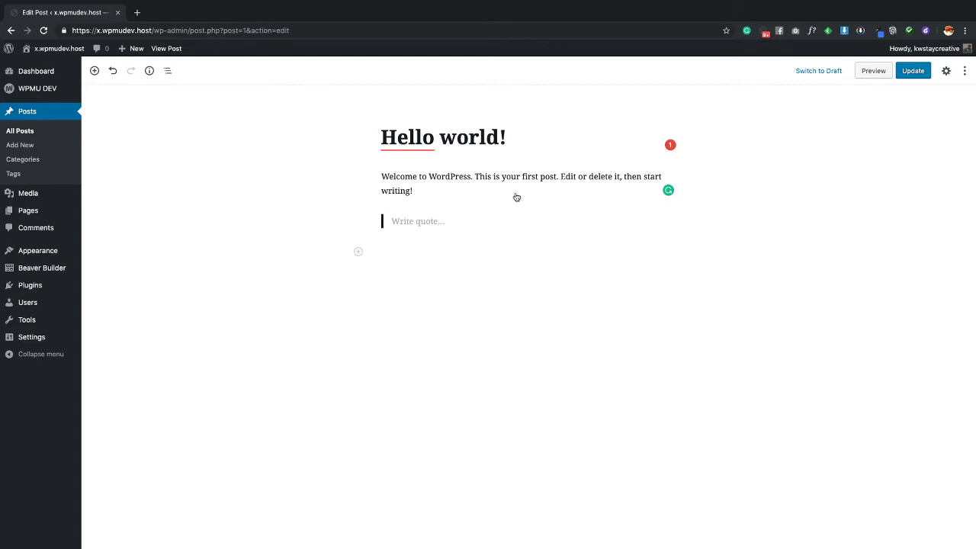
left_click(435, 216)
left_click(384, 273)
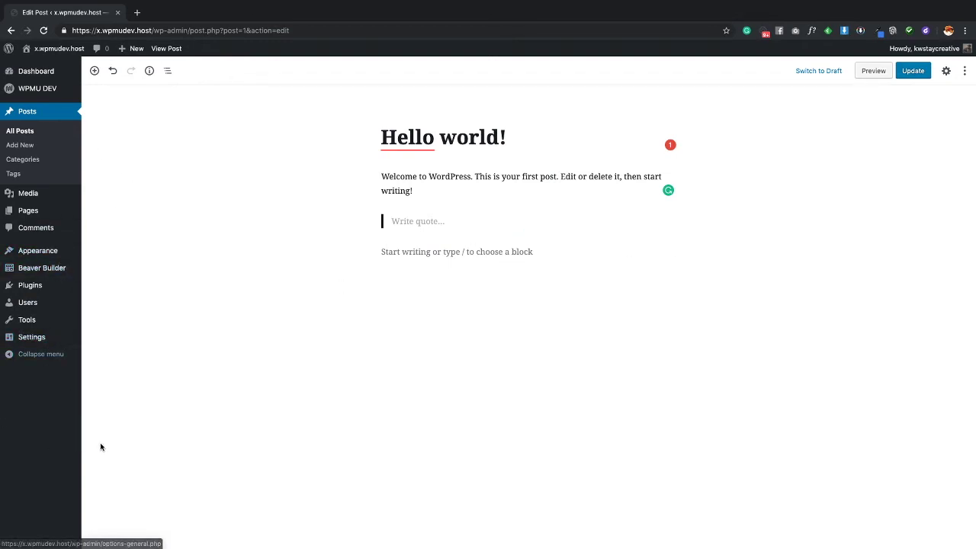
Step: Go to All Posts, leaving the post without saving the changes
left_click(964, 71)
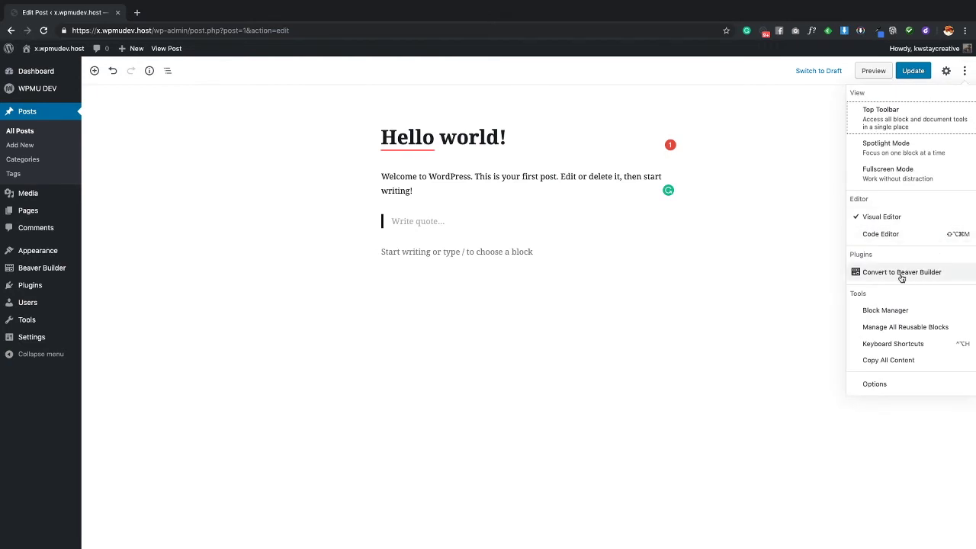
left_click(23, 130)
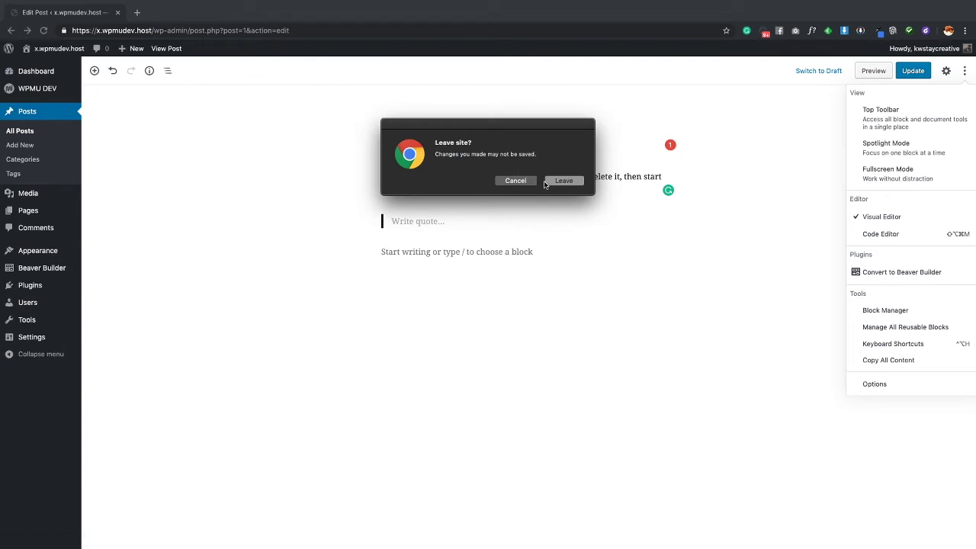
left_click(563, 180)
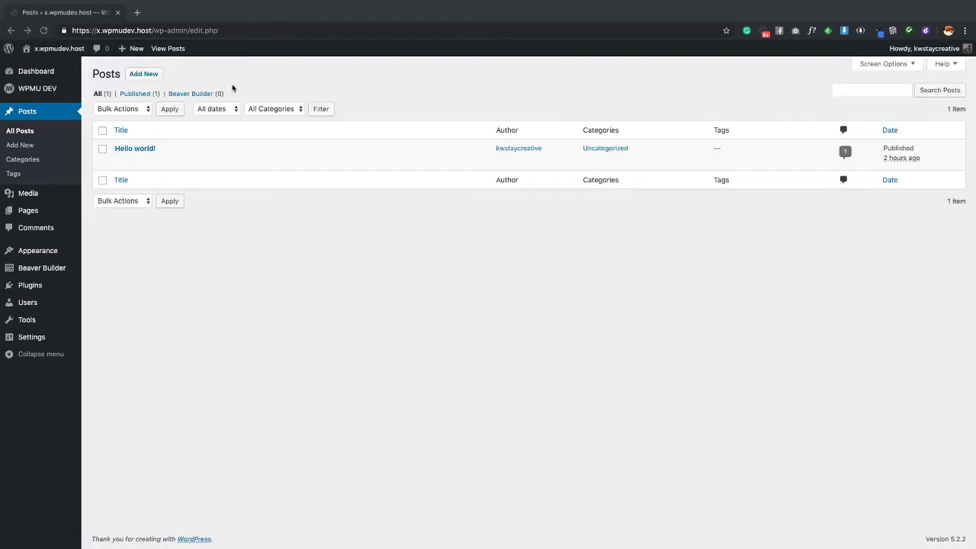
Step: Open Hello world!, view it on the live site, then return to the Dashboard
mouse_move(140, 149)
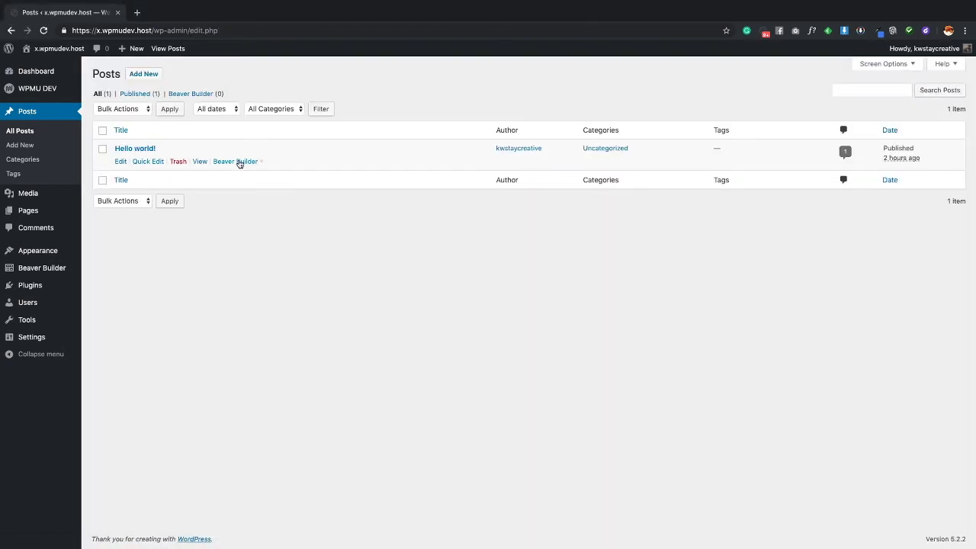
left_click(134, 148)
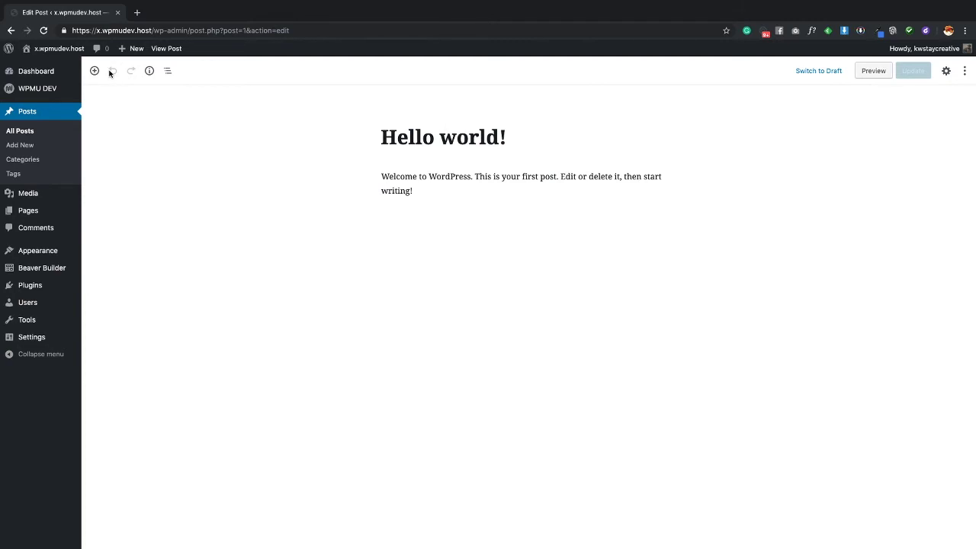
left_click(160, 48)
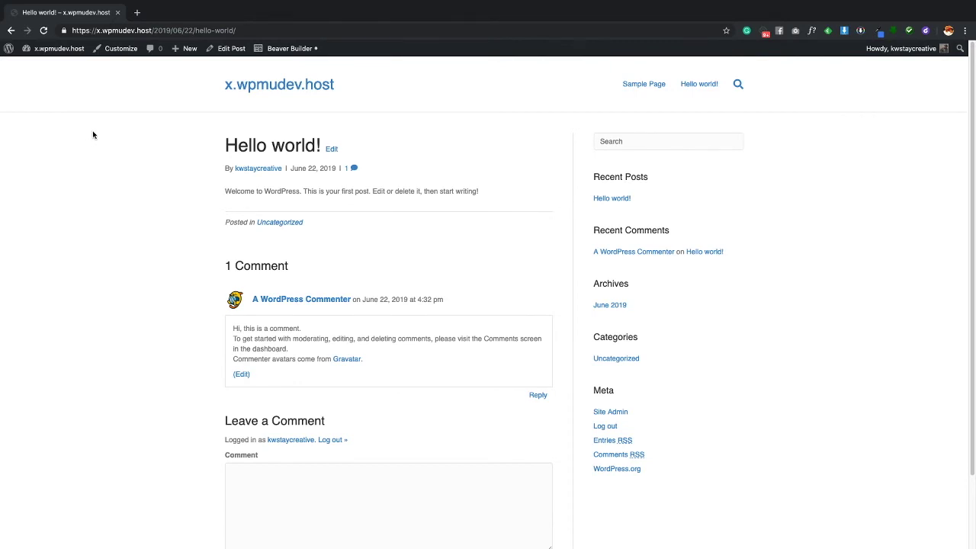
left_click(55, 48)
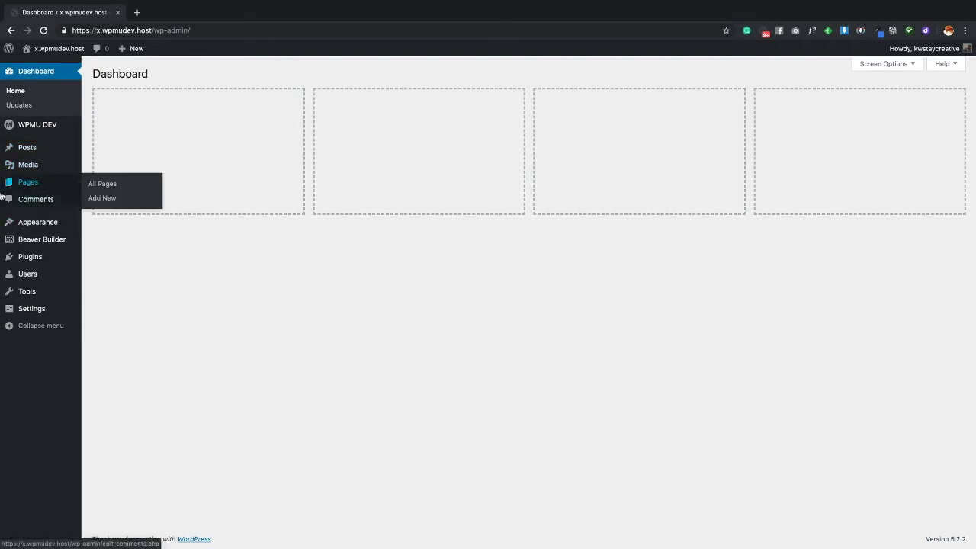
Step: Show the Pages list and reveal the row actions for Copy of Sample Page and Sample Page
left_click(33, 183)
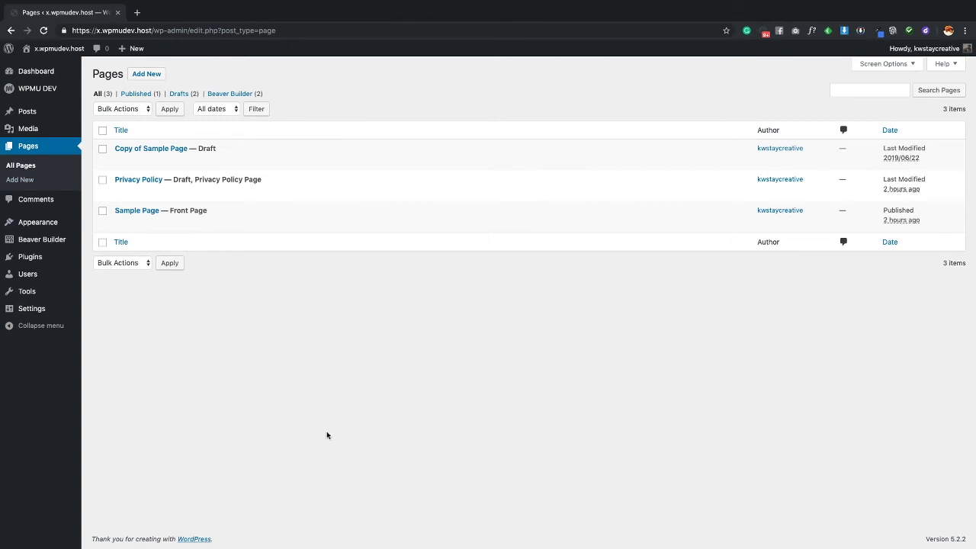
mouse_move(157, 158)
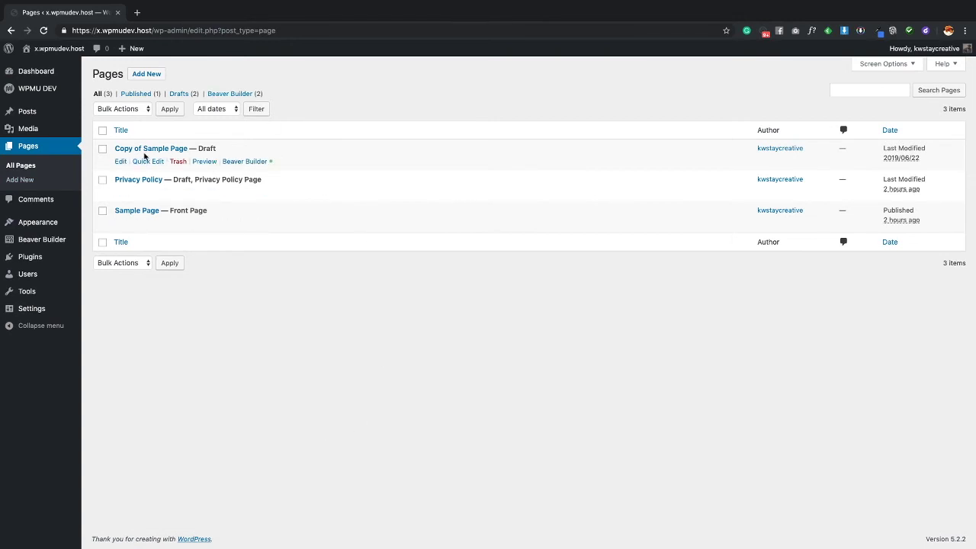
mouse_move(163, 221)
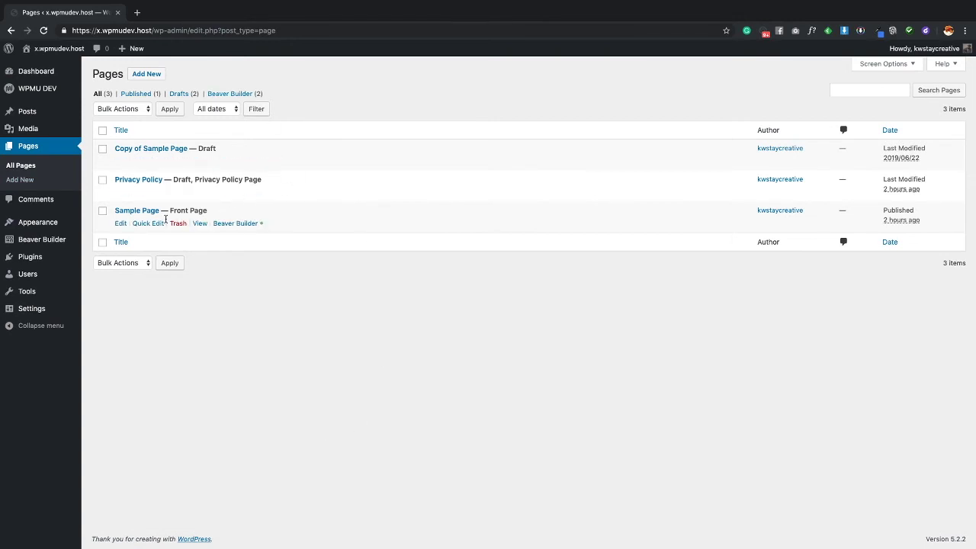
Step: Open Sample Page in the editor and preview the Beaver Agency front page in a second tab
left_click(120, 223)
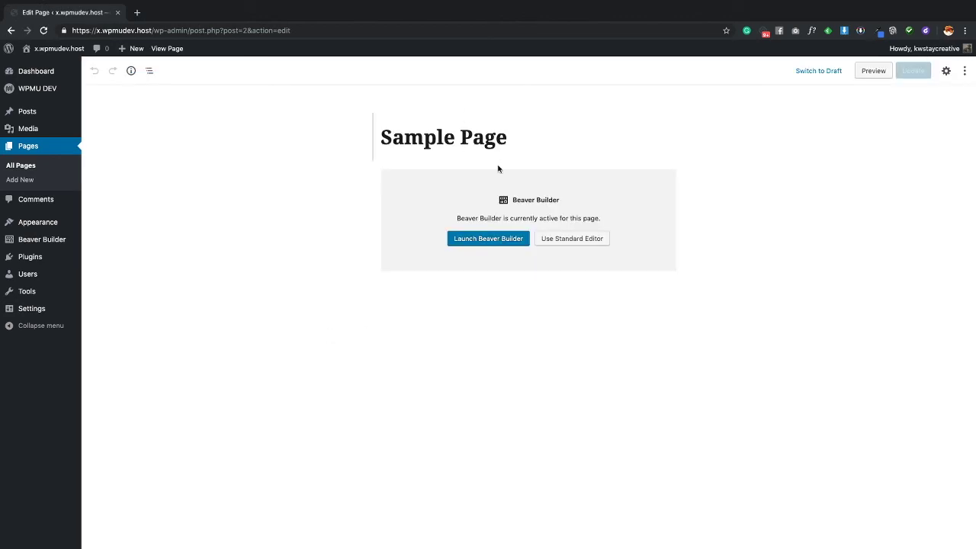
left_click(59, 48, "super")
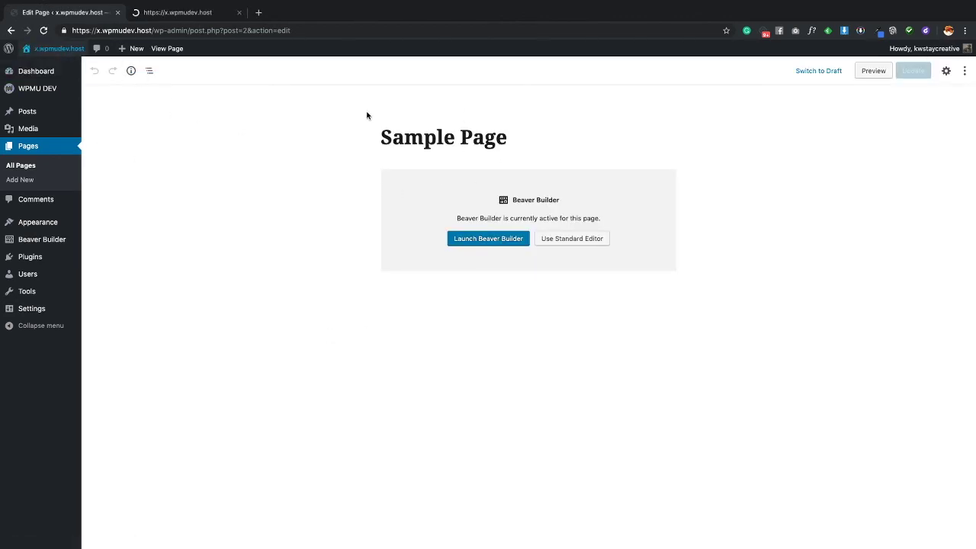
left_click(200, 12)
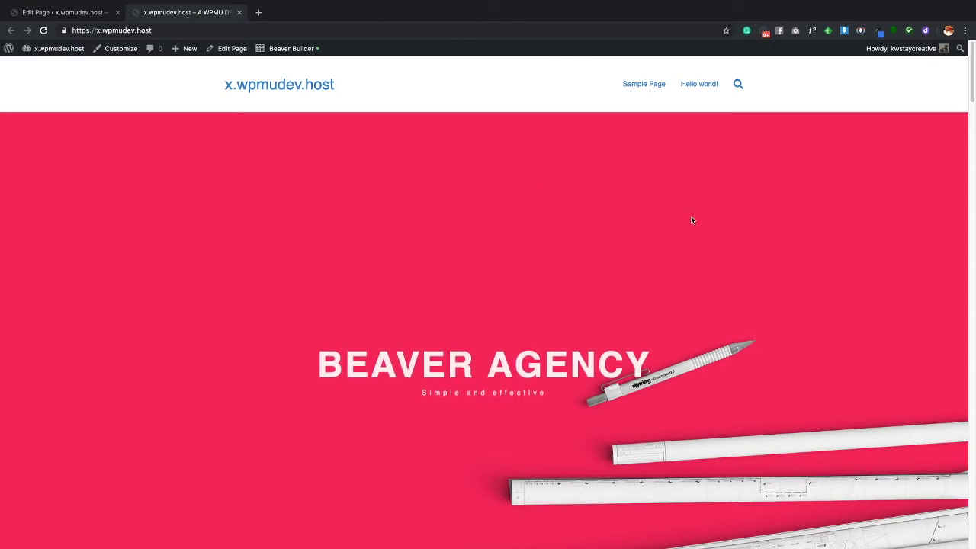
scroll(802, 272, "down", 15)
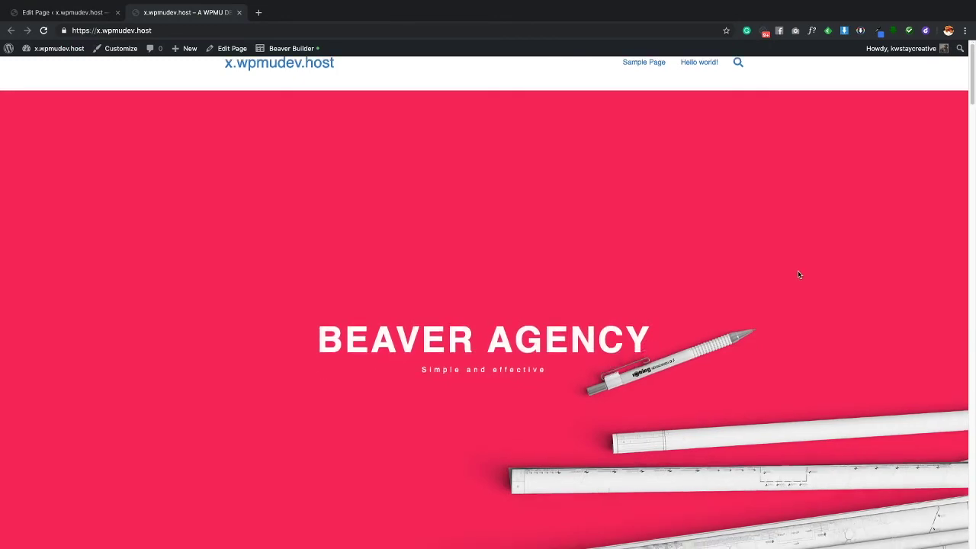
scroll(805, 289, "down", 5)
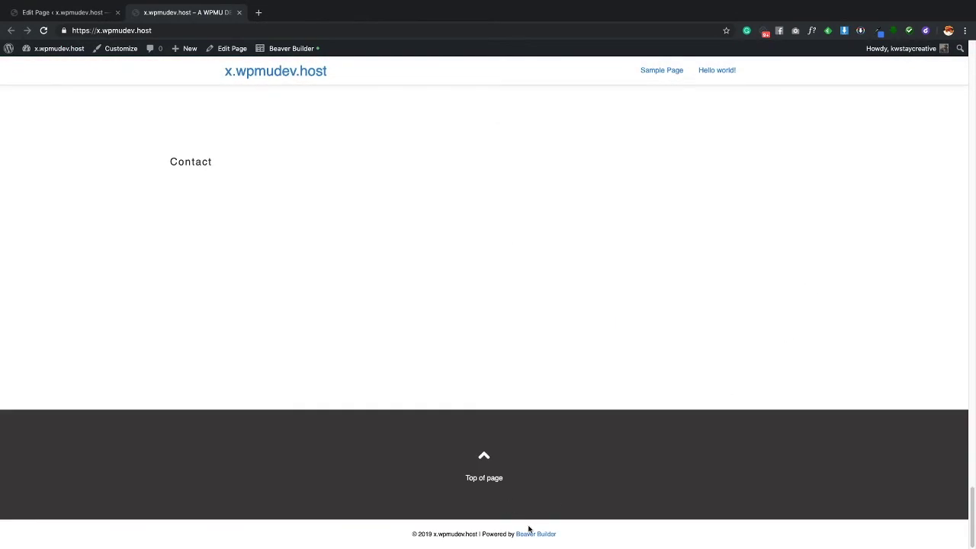
scroll(609, 420, "up", 20)
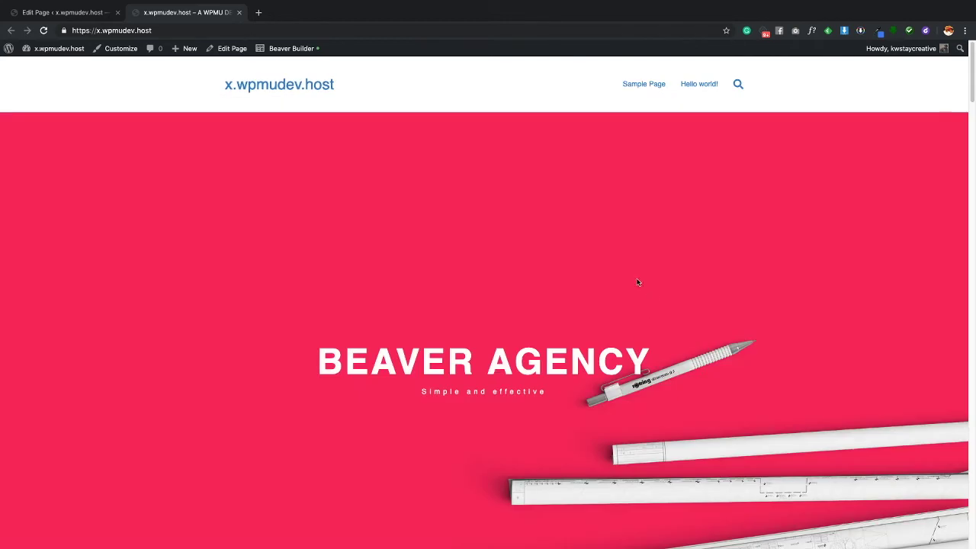
left_click(93, 17)
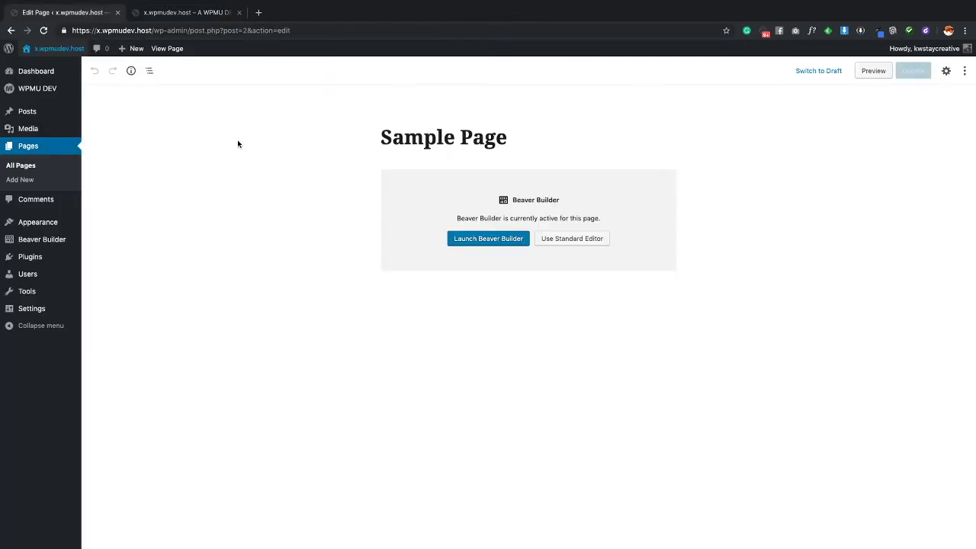
Step: Reveal Sample Page's template setting in document settings, glancing at the live front page
left_click(946, 71)
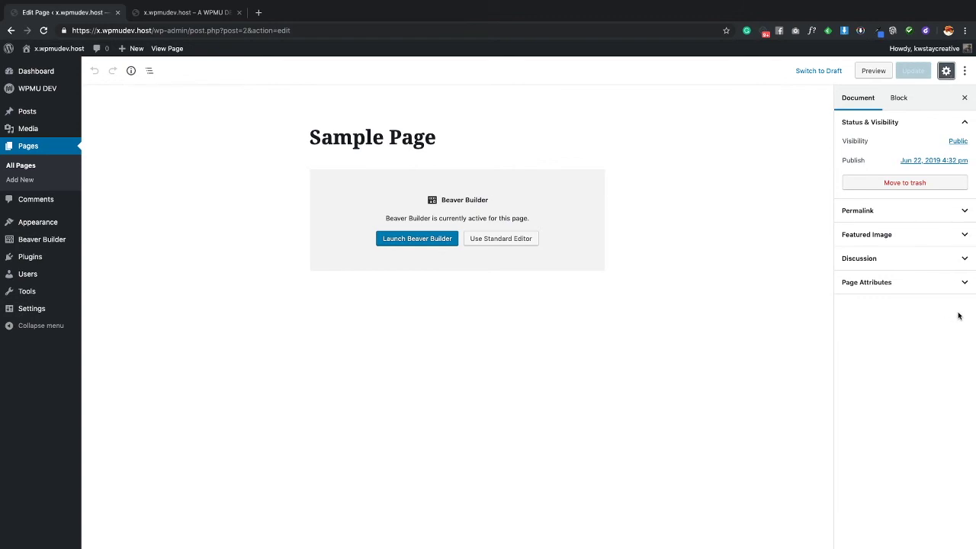
left_click(963, 285)
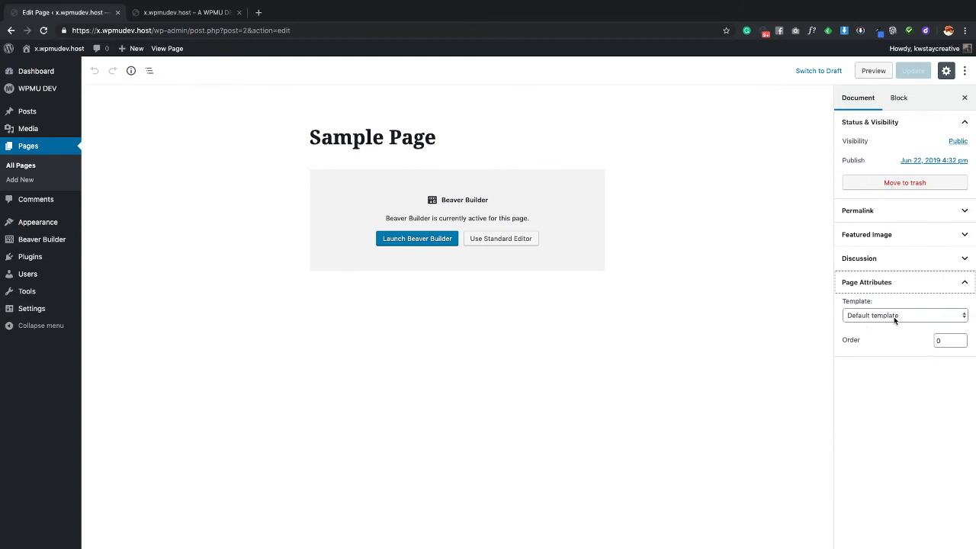
left_click(206, 12)
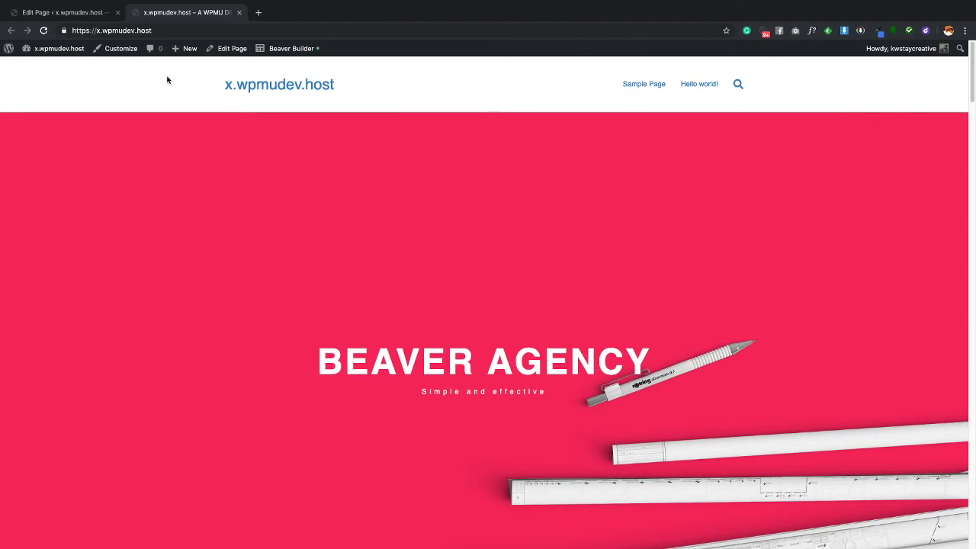
scroll(799, 148, "down", 1)
scroll(799, 147, "down", 20)
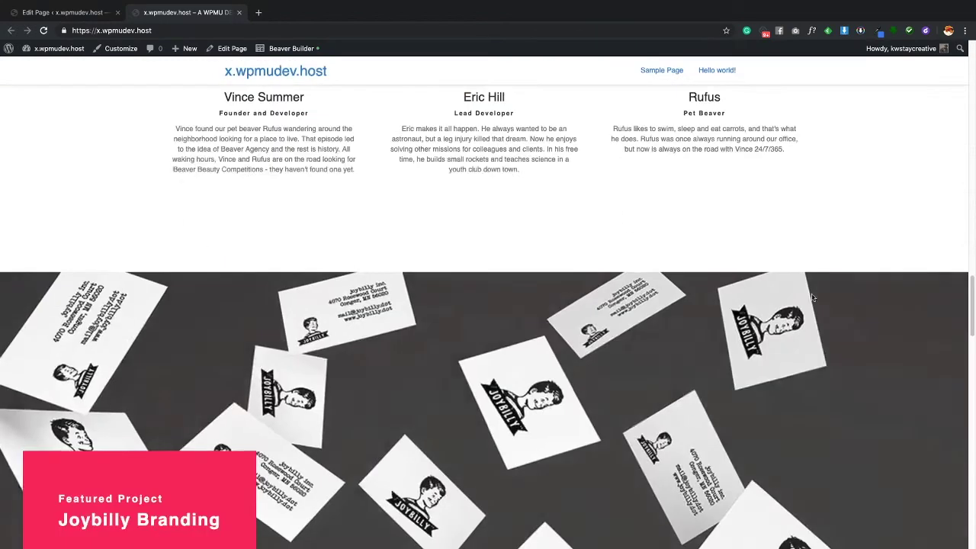
scroll(563, 378, "up", 15)
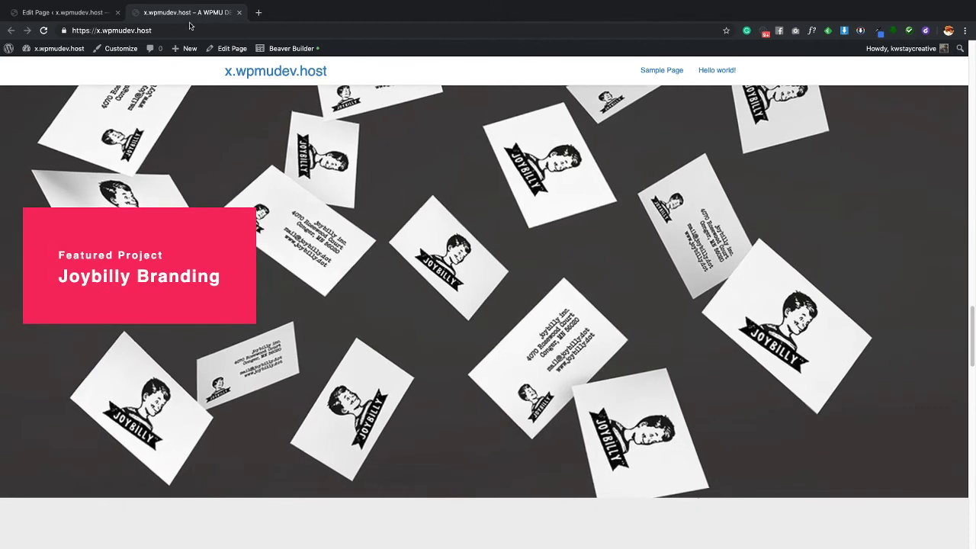
key("ctrl+shift+Tab")
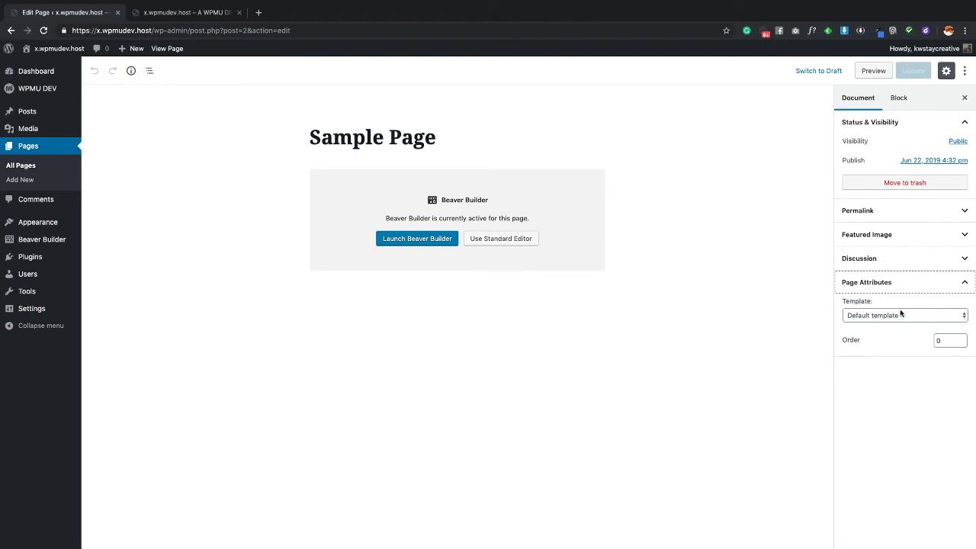
Step: Set the Sample Page template to No Header/Footer, update the page, and switch to the site tab
left_click(930, 318)
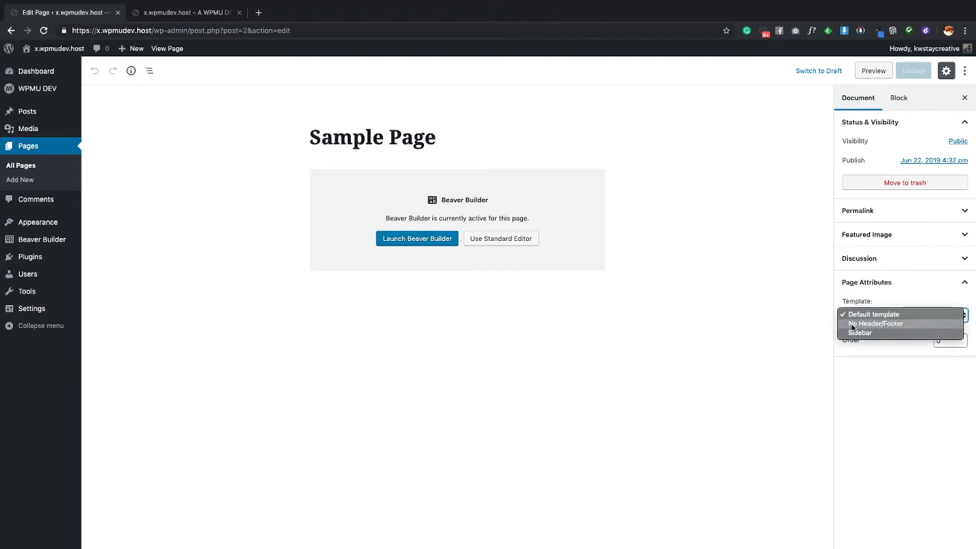
left_click(887, 325)
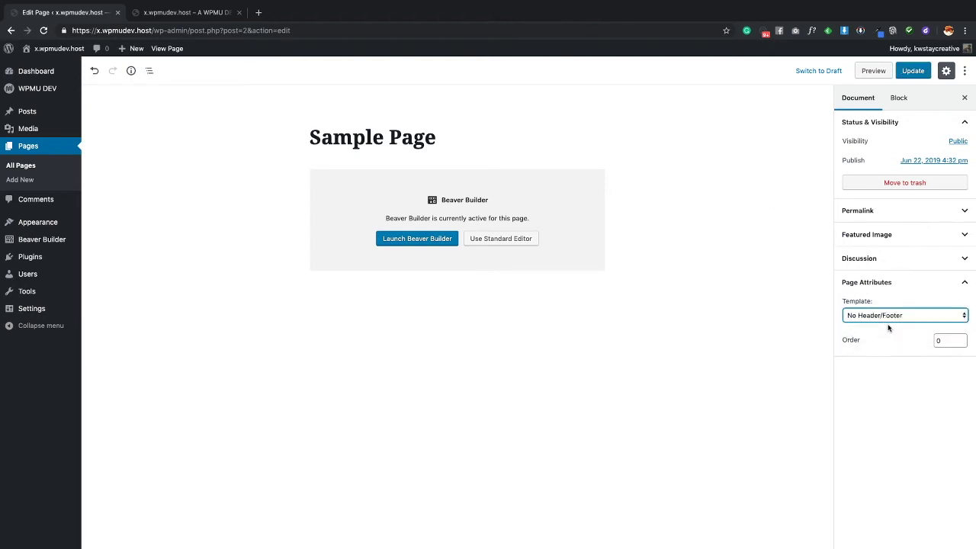
left_click(919, 71)
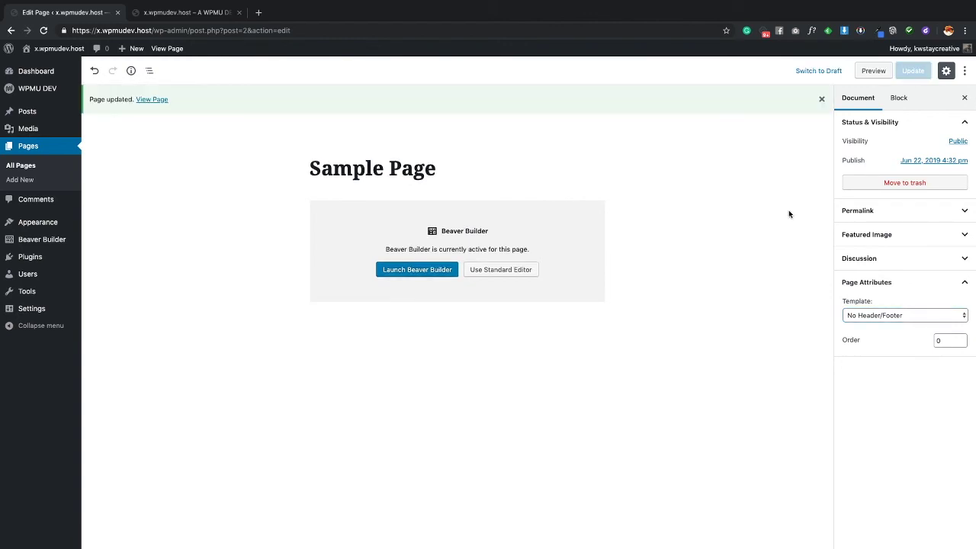
left_click(196, 13)
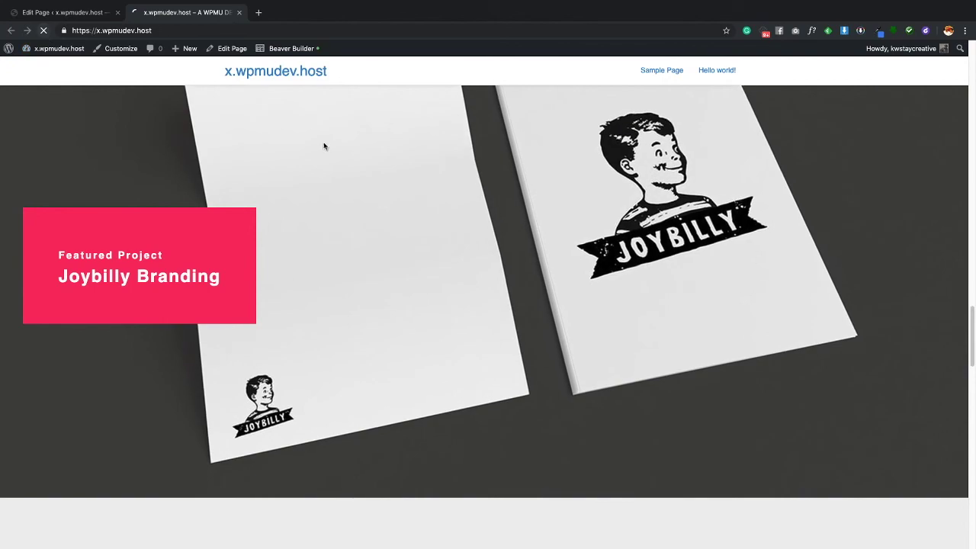
Step: Reload the front page to see it without its header, scroll through it, then return to the editor
key("super+r")
scroll(498, 219, "up", 15)
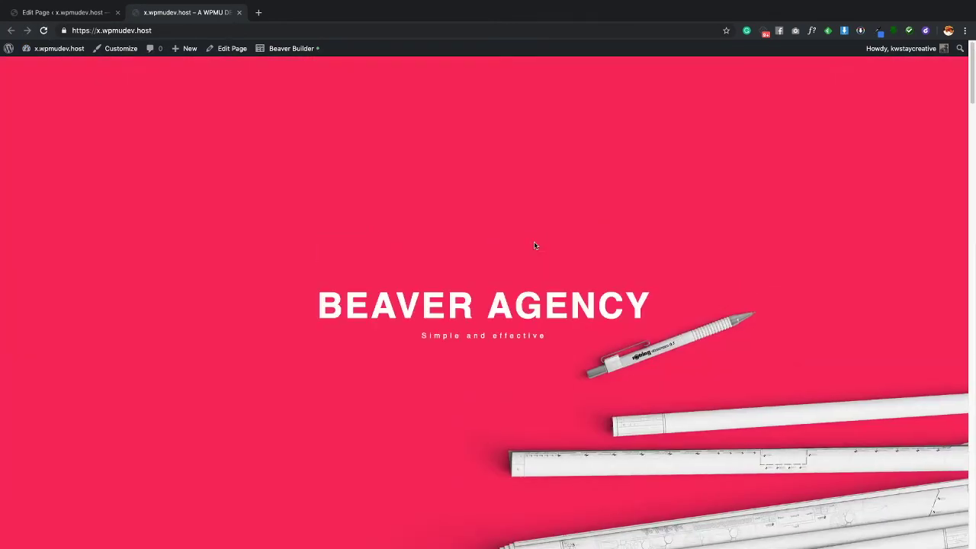
scroll(856, 120, "down", 15)
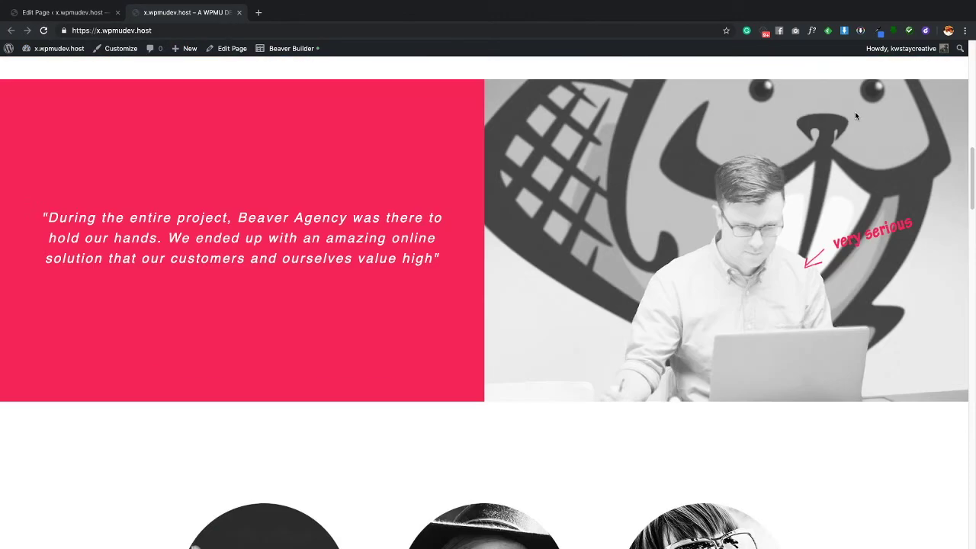
scroll(854, 115, "down", 10)
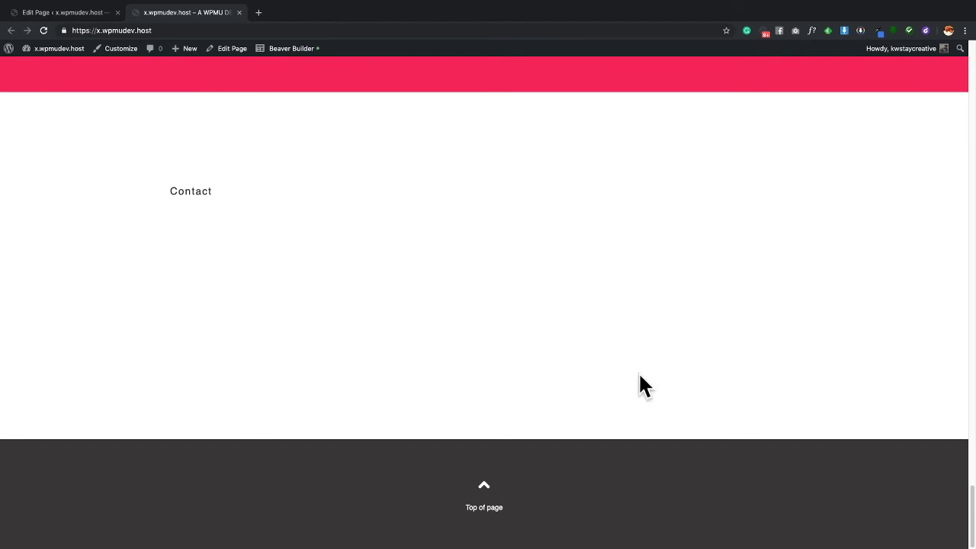
scroll(655, 366, "up", 10)
scroll(671, 335, "up", 15)
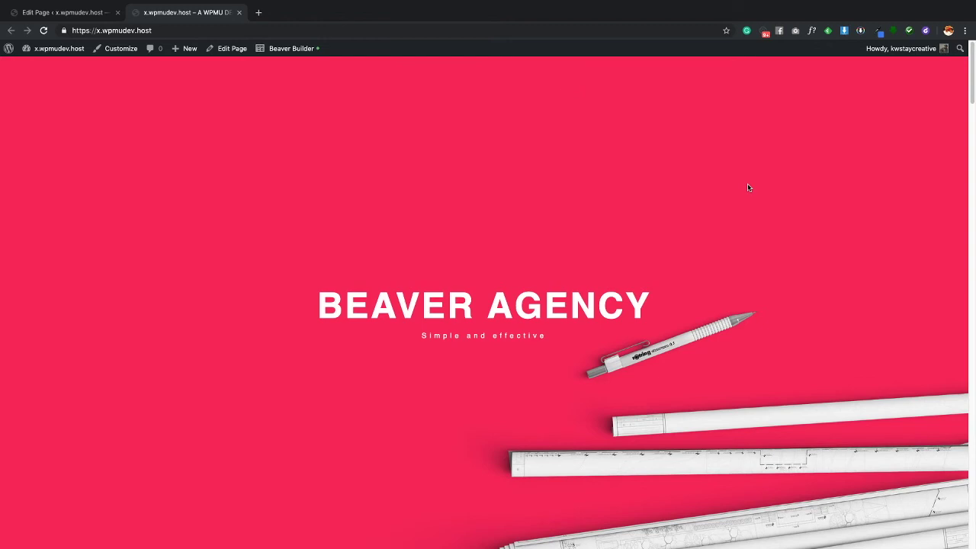
left_click(82, 15)
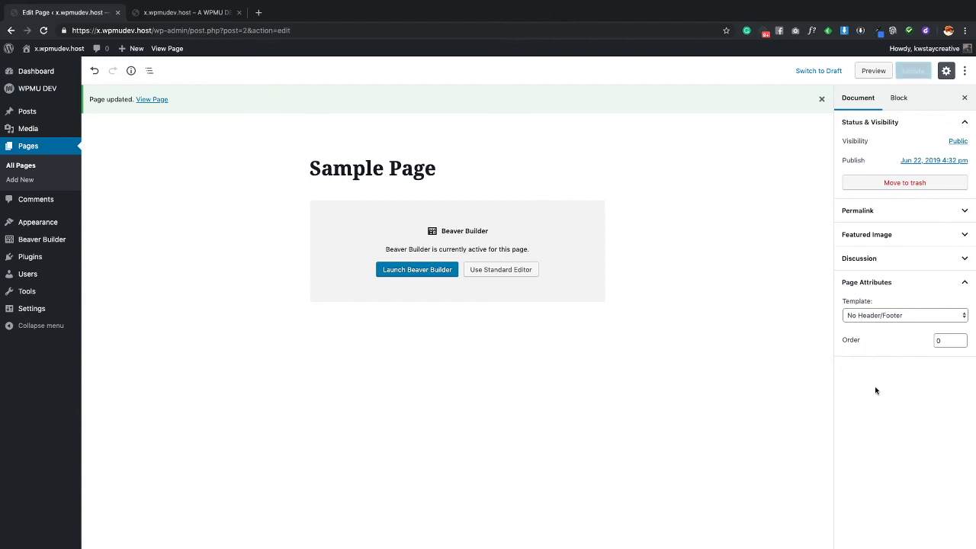
Step: Switch Sample Page to the Sidebar template, update, and reload the live site to review it
left_click(906, 315)
left_click(878, 323)
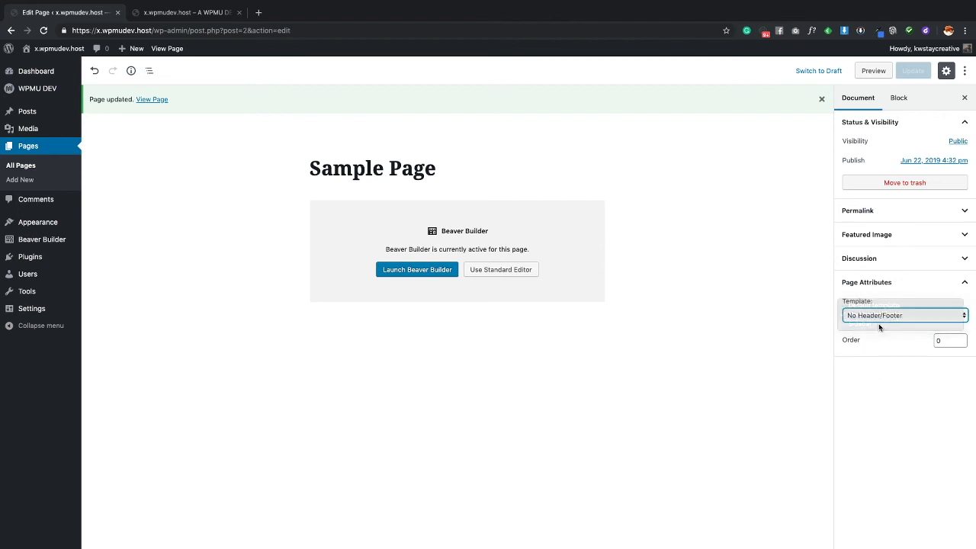
left_click(911, 74)
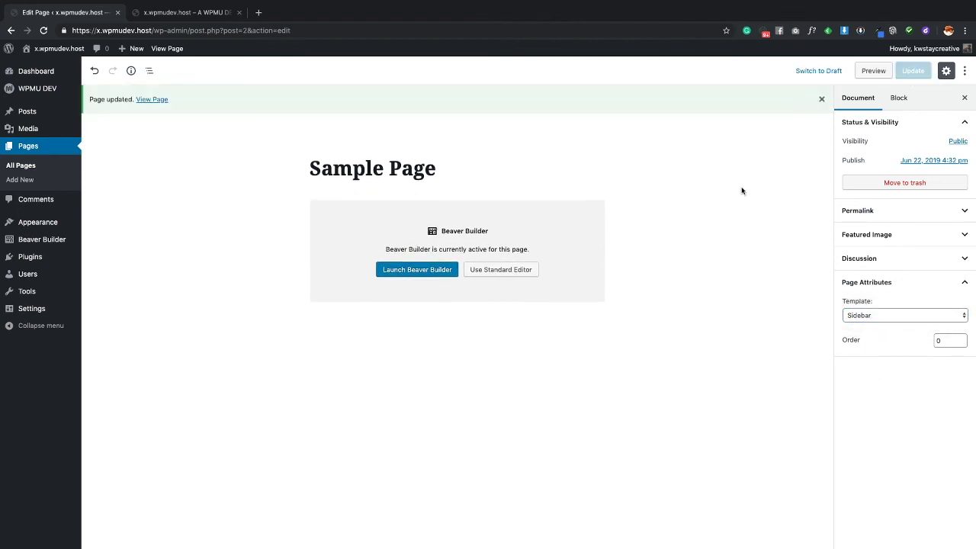
left_click(188, 13)
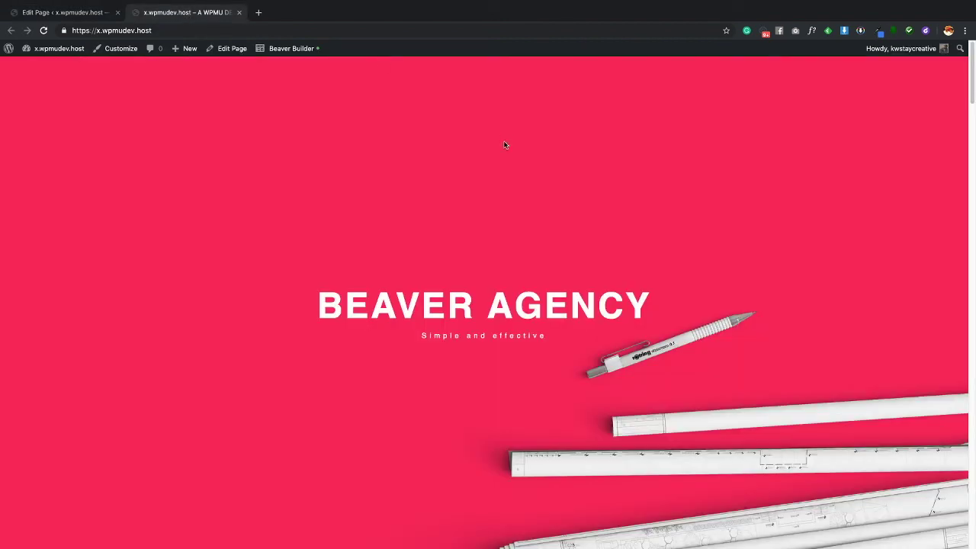
left_click(44, 30)
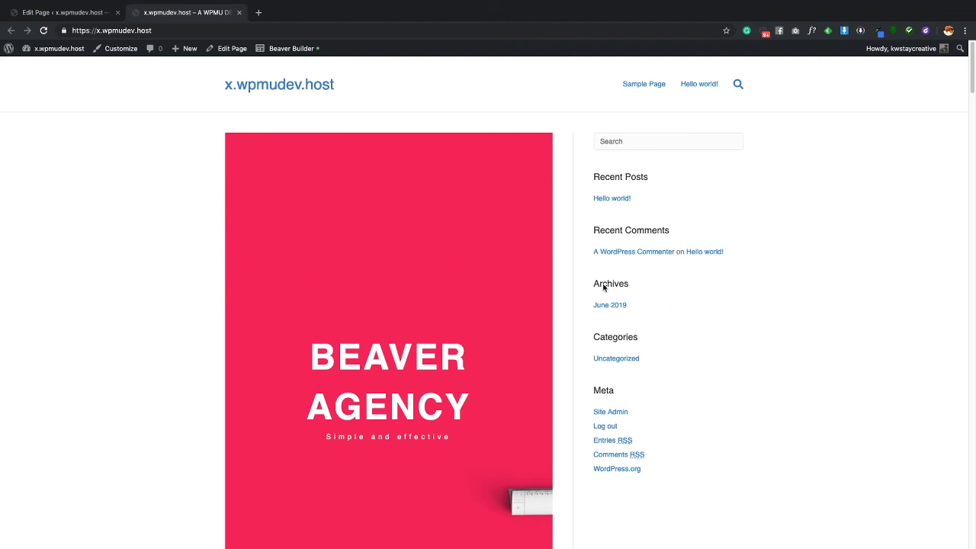
scroll(647, 320, "down", 8)
scroll(397, 163, "down", 15)
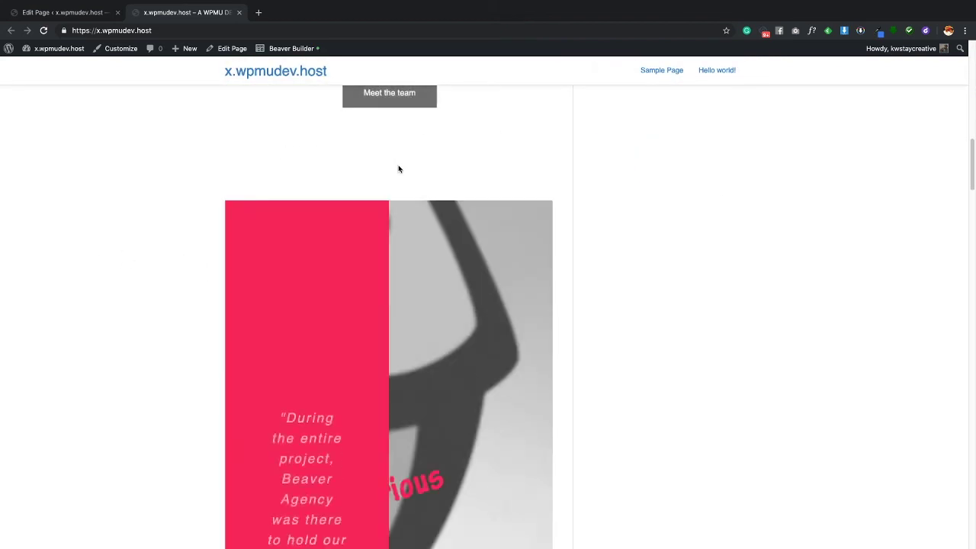
scroll(428, 258, "up", 20)
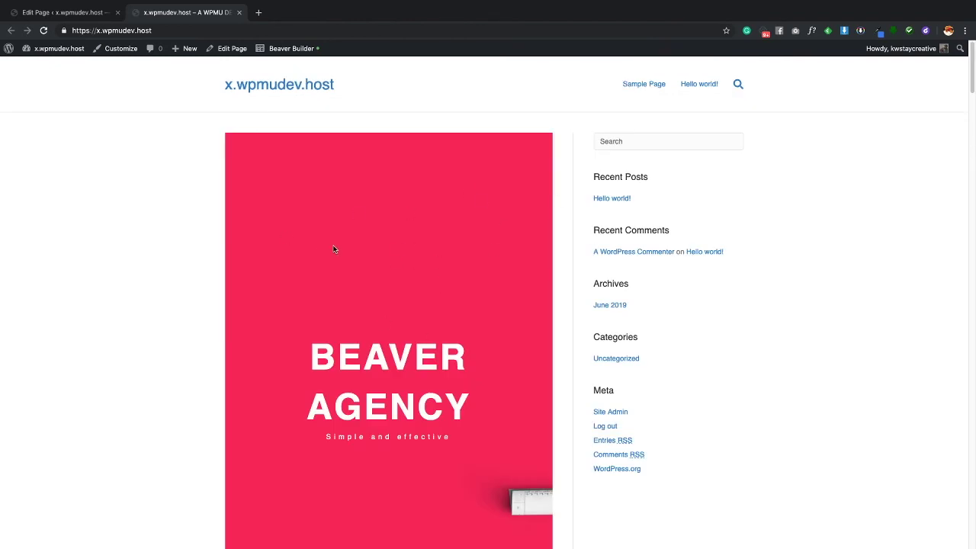
scroll(427, 312, "down", 20)
scroll(450, 314, "down", 5)
scroll(449, 312, "up", 20)
Step: Reset the template to Default template, update, and reload the live site to confirm
left_click(60, 15)
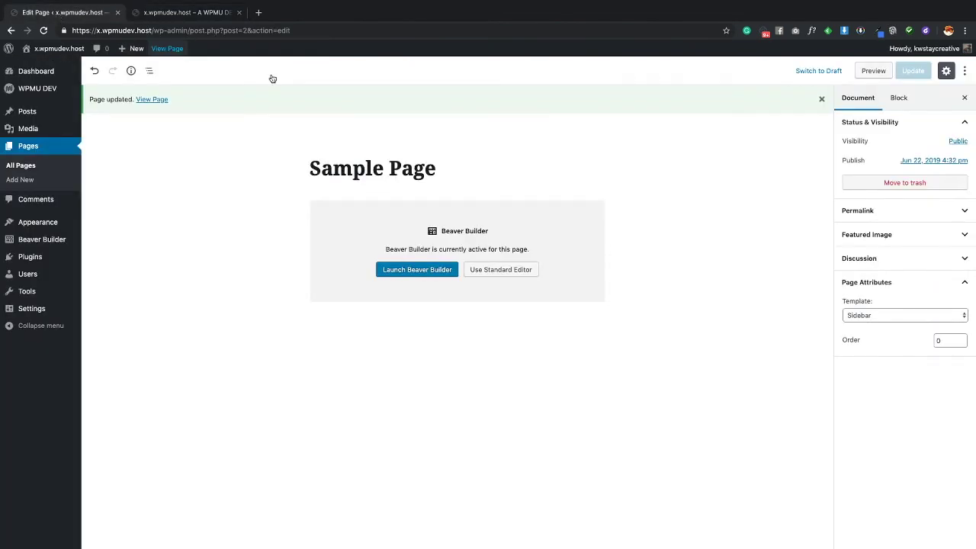
left_click(886, 315)
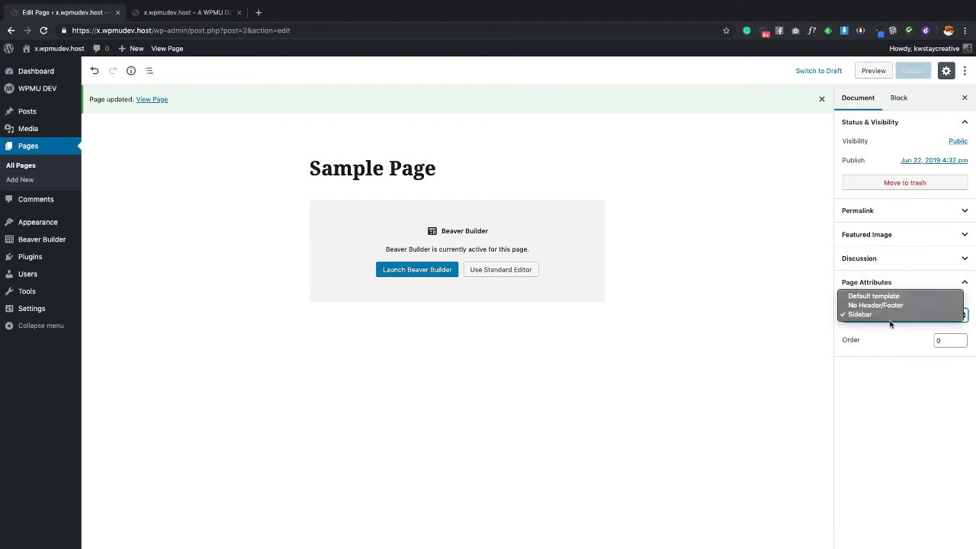
left_click(892, 296)
left_click(913, 70)
left_click(183, 13)
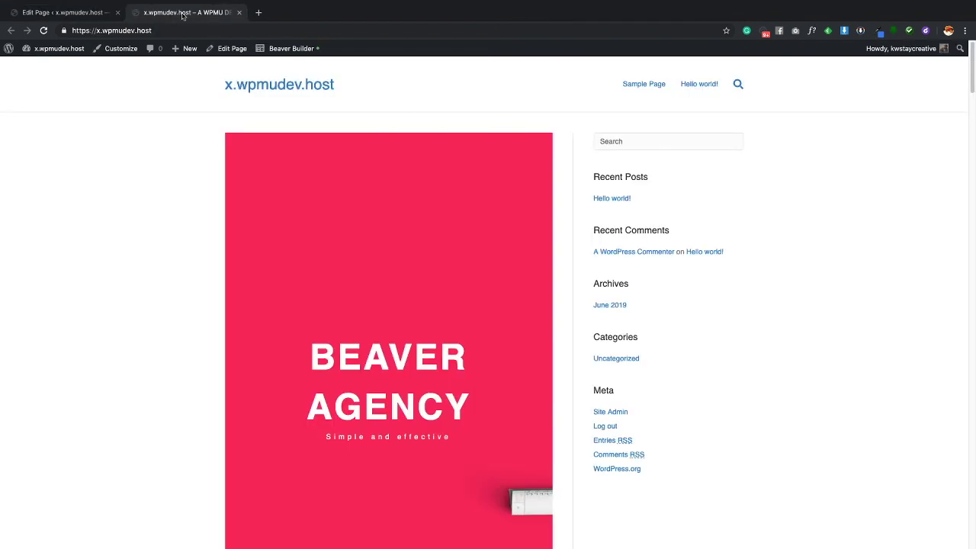
left_click(44, 30)
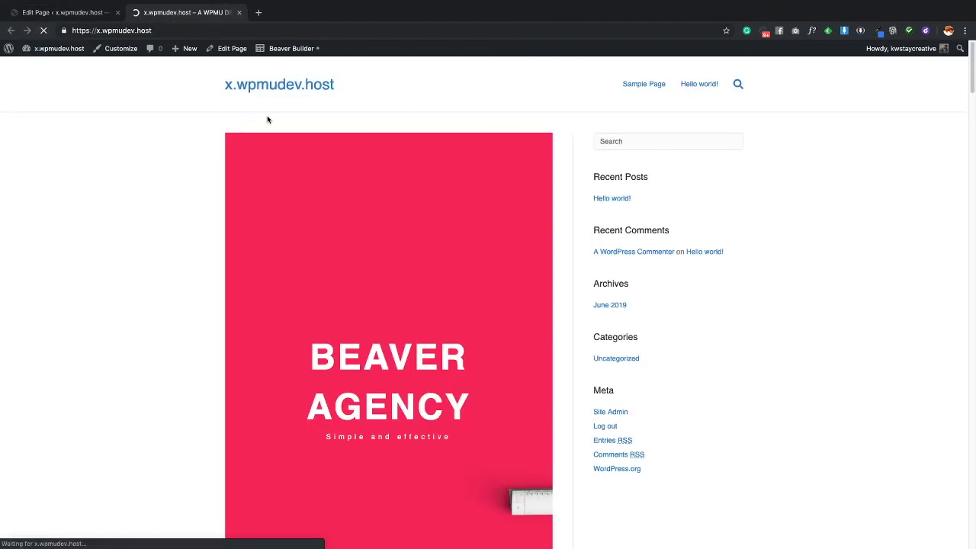
left_click(42, 12)
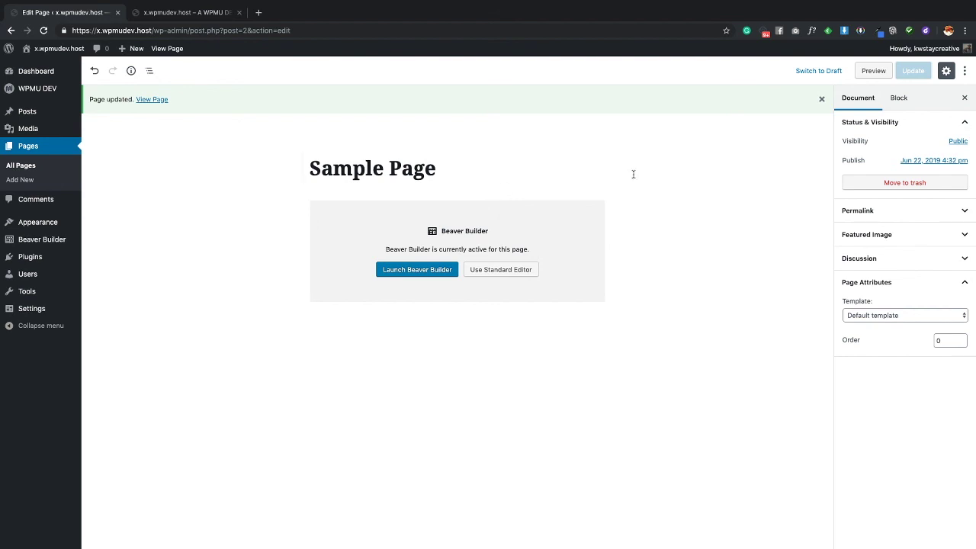
left_click(945, 70)
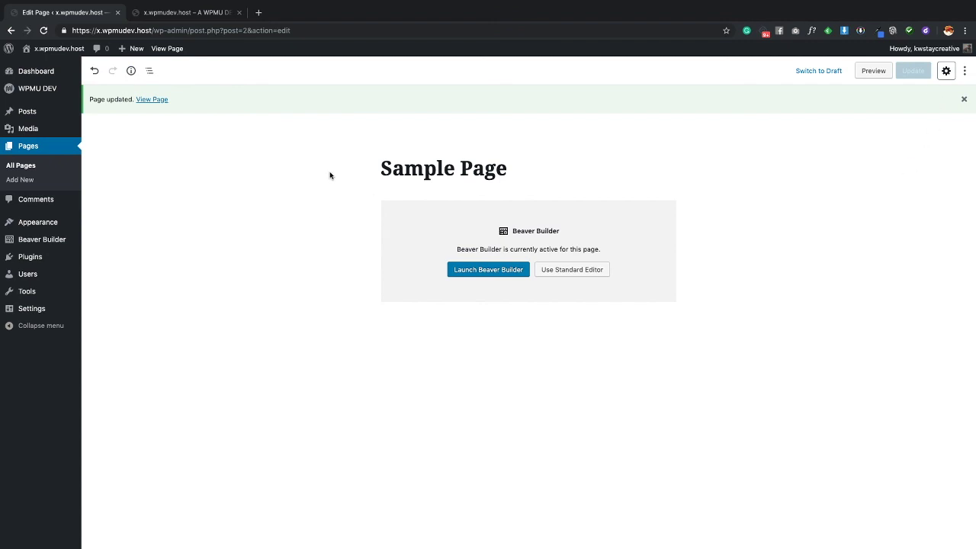
left_click(945, 72)
left_click(914, 282)
left_click(911, 284)
left_click(900, 314)
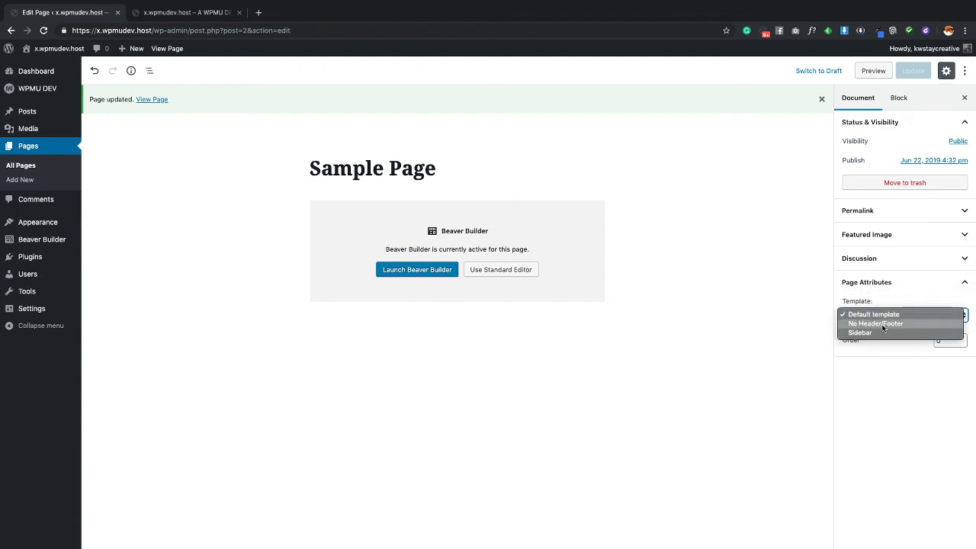
left_click(903, 361)
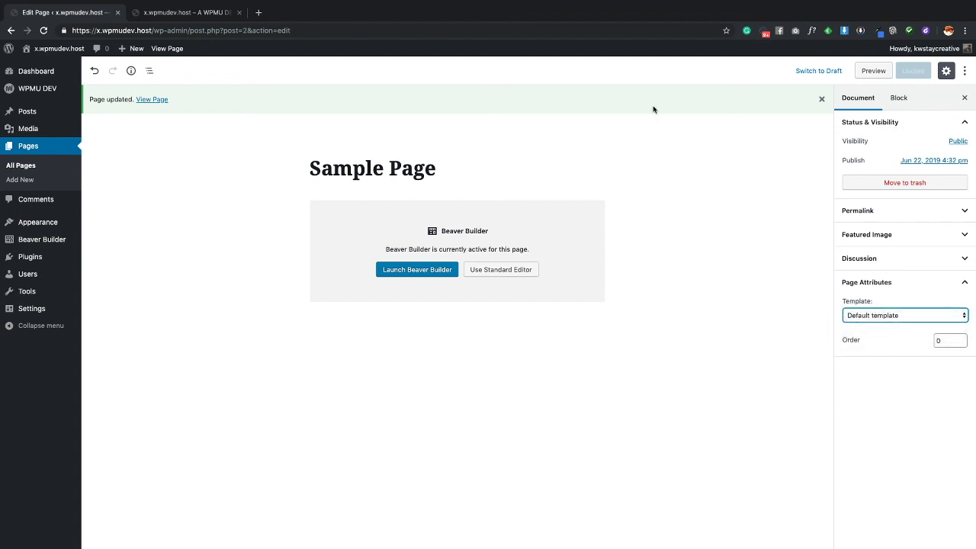
left_click(193, 16)
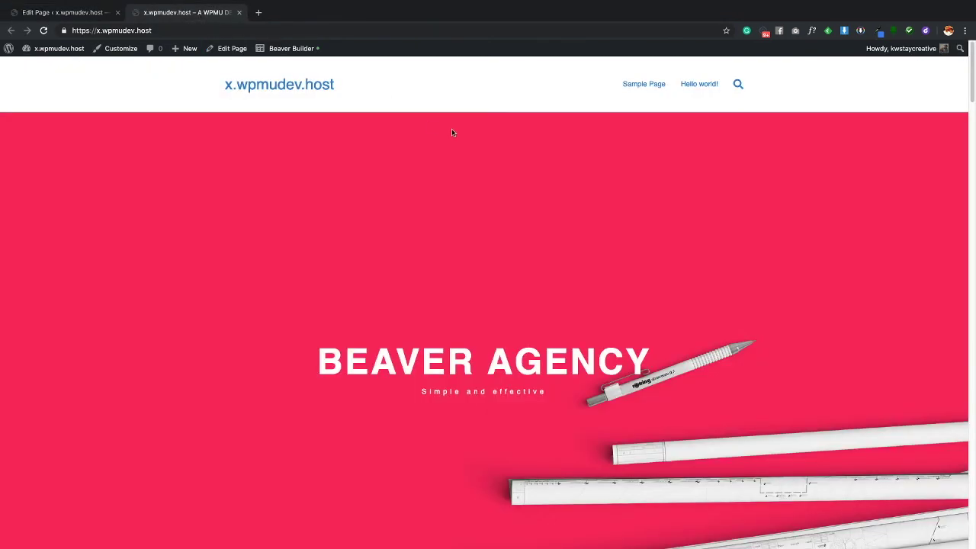